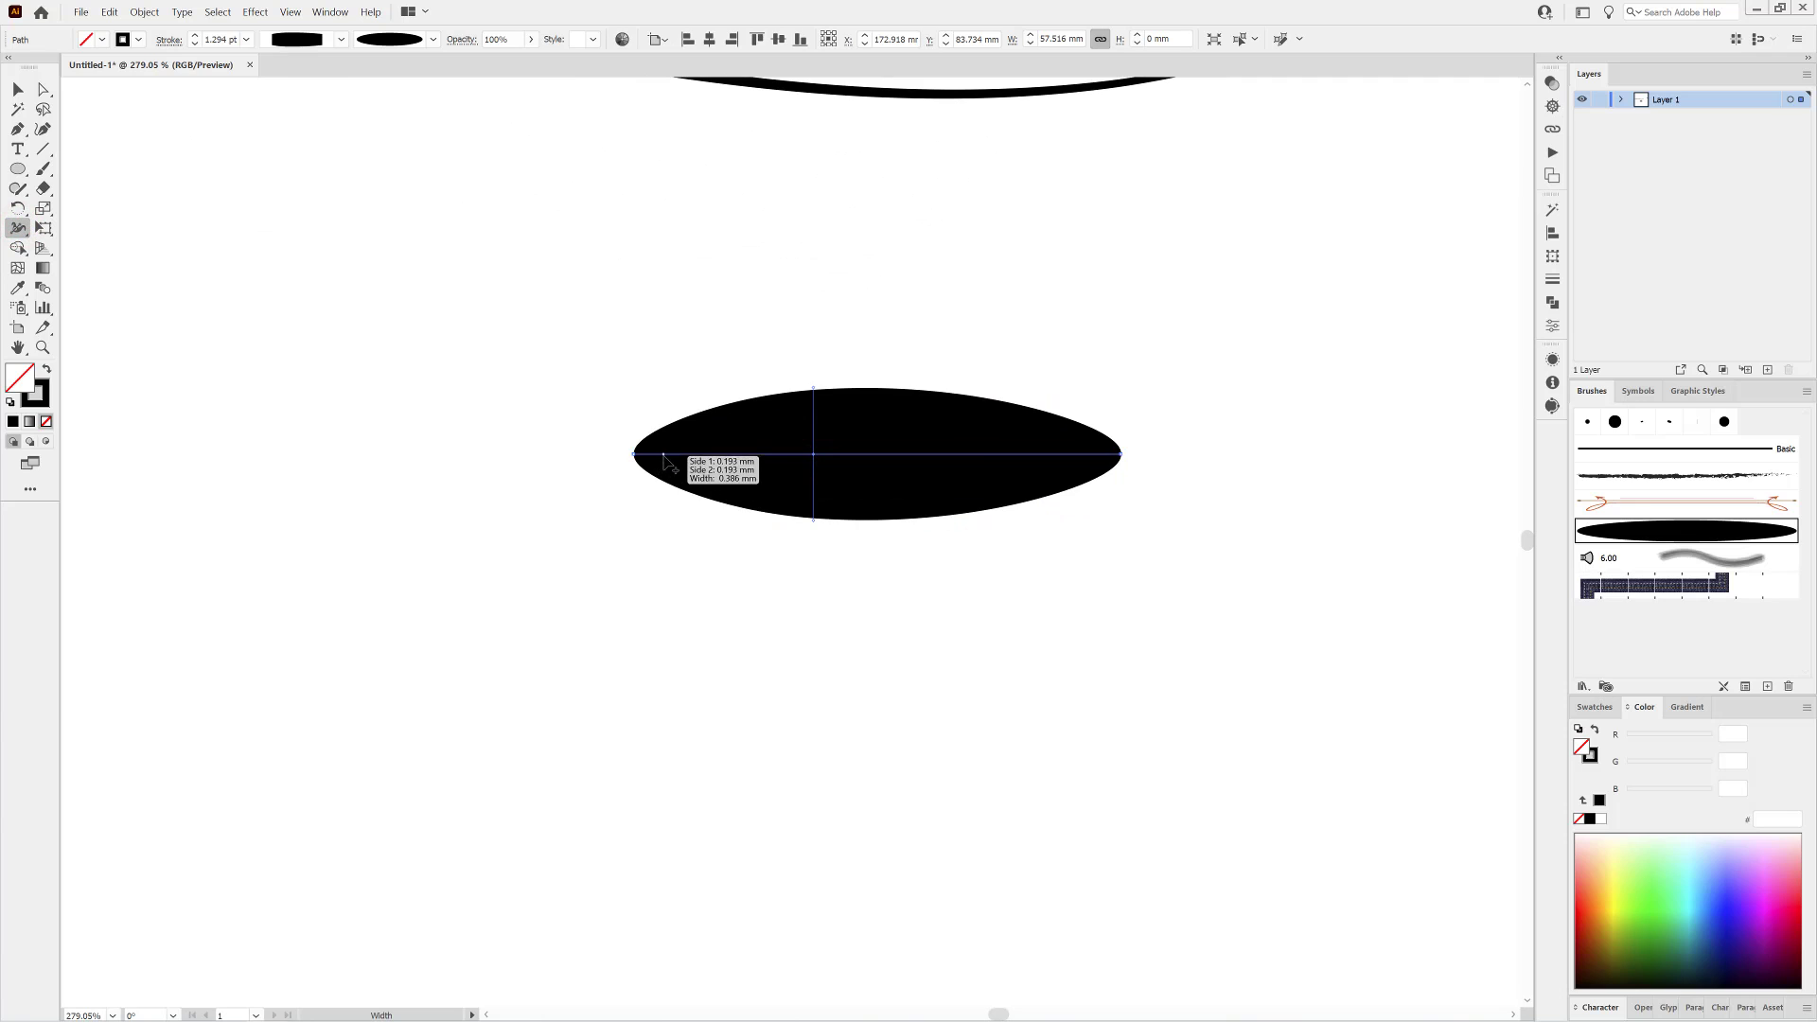
Reshape the black ellipse stroke with the Width tool, tapering both ends to points and shifting its widest part slightly toward the left end.
{"action": "mouse_move", "coordinate": [668, 458]}
{"action": "left_mouse_down"}
{"action": "mouse_move", "coordinate": [667, 494]}
{"action": "mouse_move", "coordinate": [635, 462]}
{"action": "left_mouse_up"}
{"action": "mouse_move", "coordinate": [1063, 455]}
{"action": "left_mouse_down"}
{"action": "mouse_move", "coordinate": [1064, 485]}
{"action": "mouse_move", "coordinate": [1120, 467]}
{"action": "left_mouse_up"}
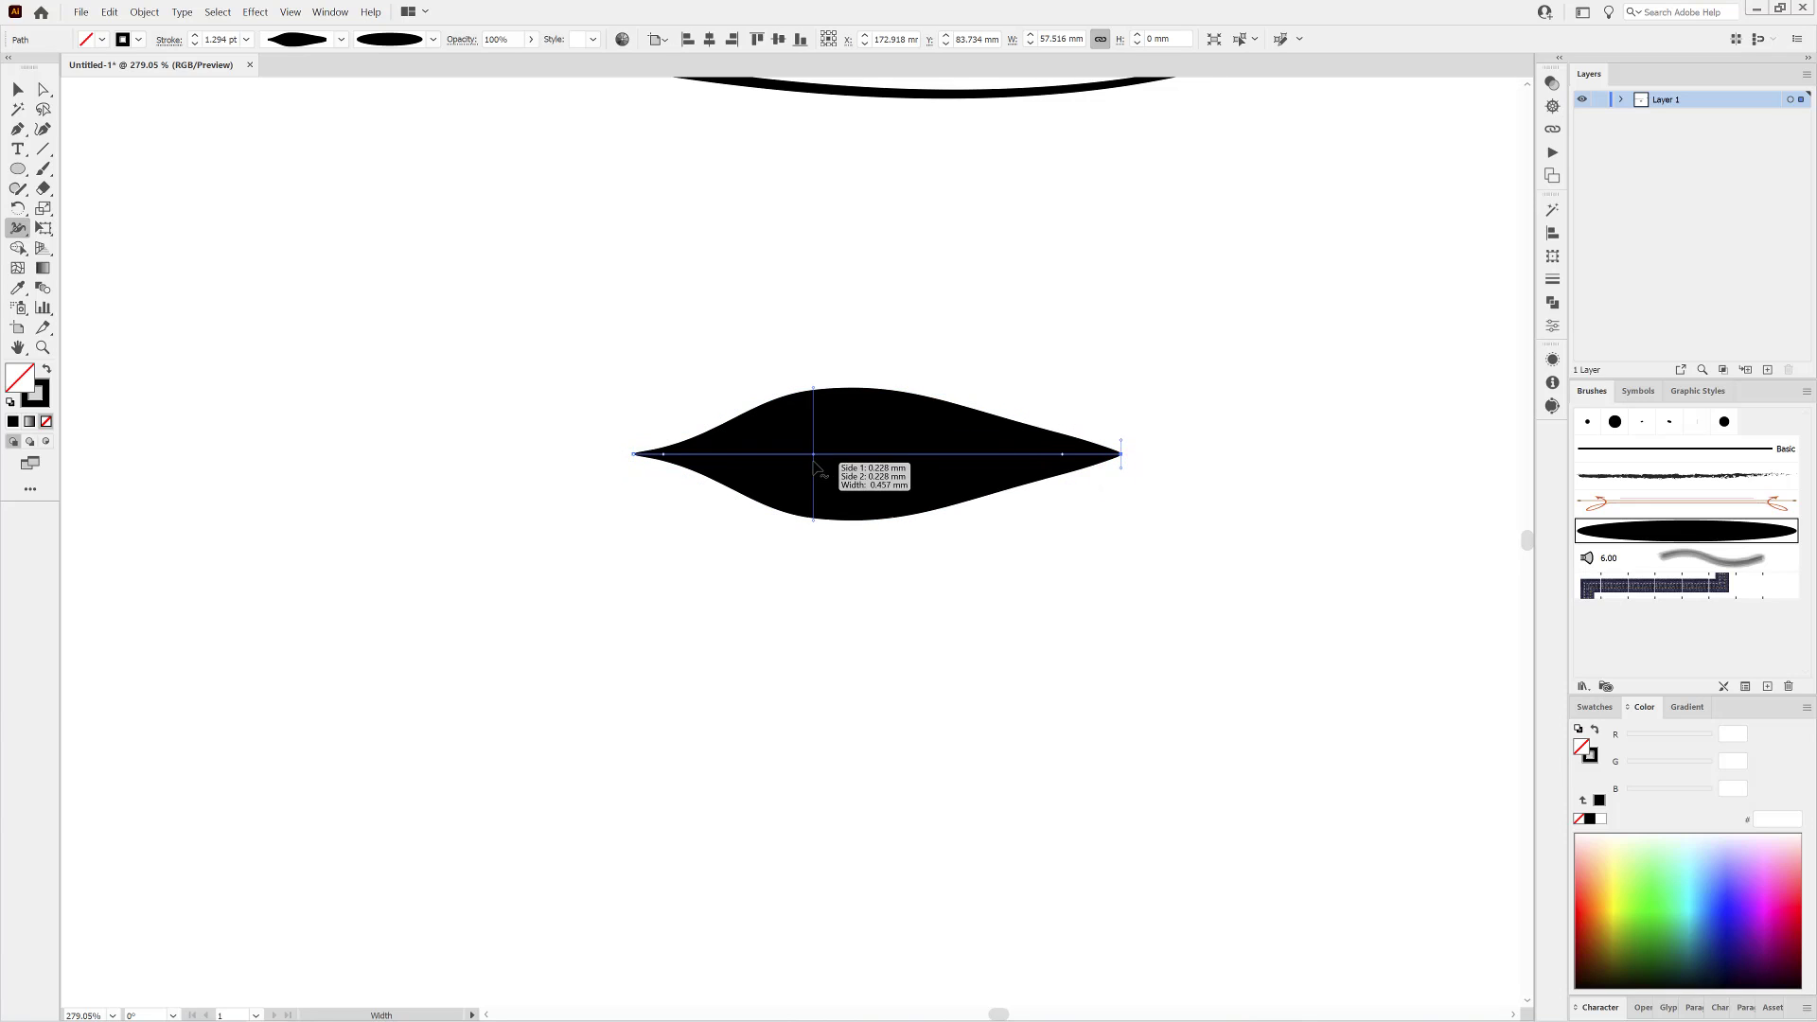
{"action": "mouse_move", "coordinate": [813, 454]}
{"action": "left_mouse_down"}
{"action": "mouse_move", "coordinate": [890, 454]}
{"action": "mouse_move", "coordinate": [795, 455]}
{"action": "left_mouse_up"}
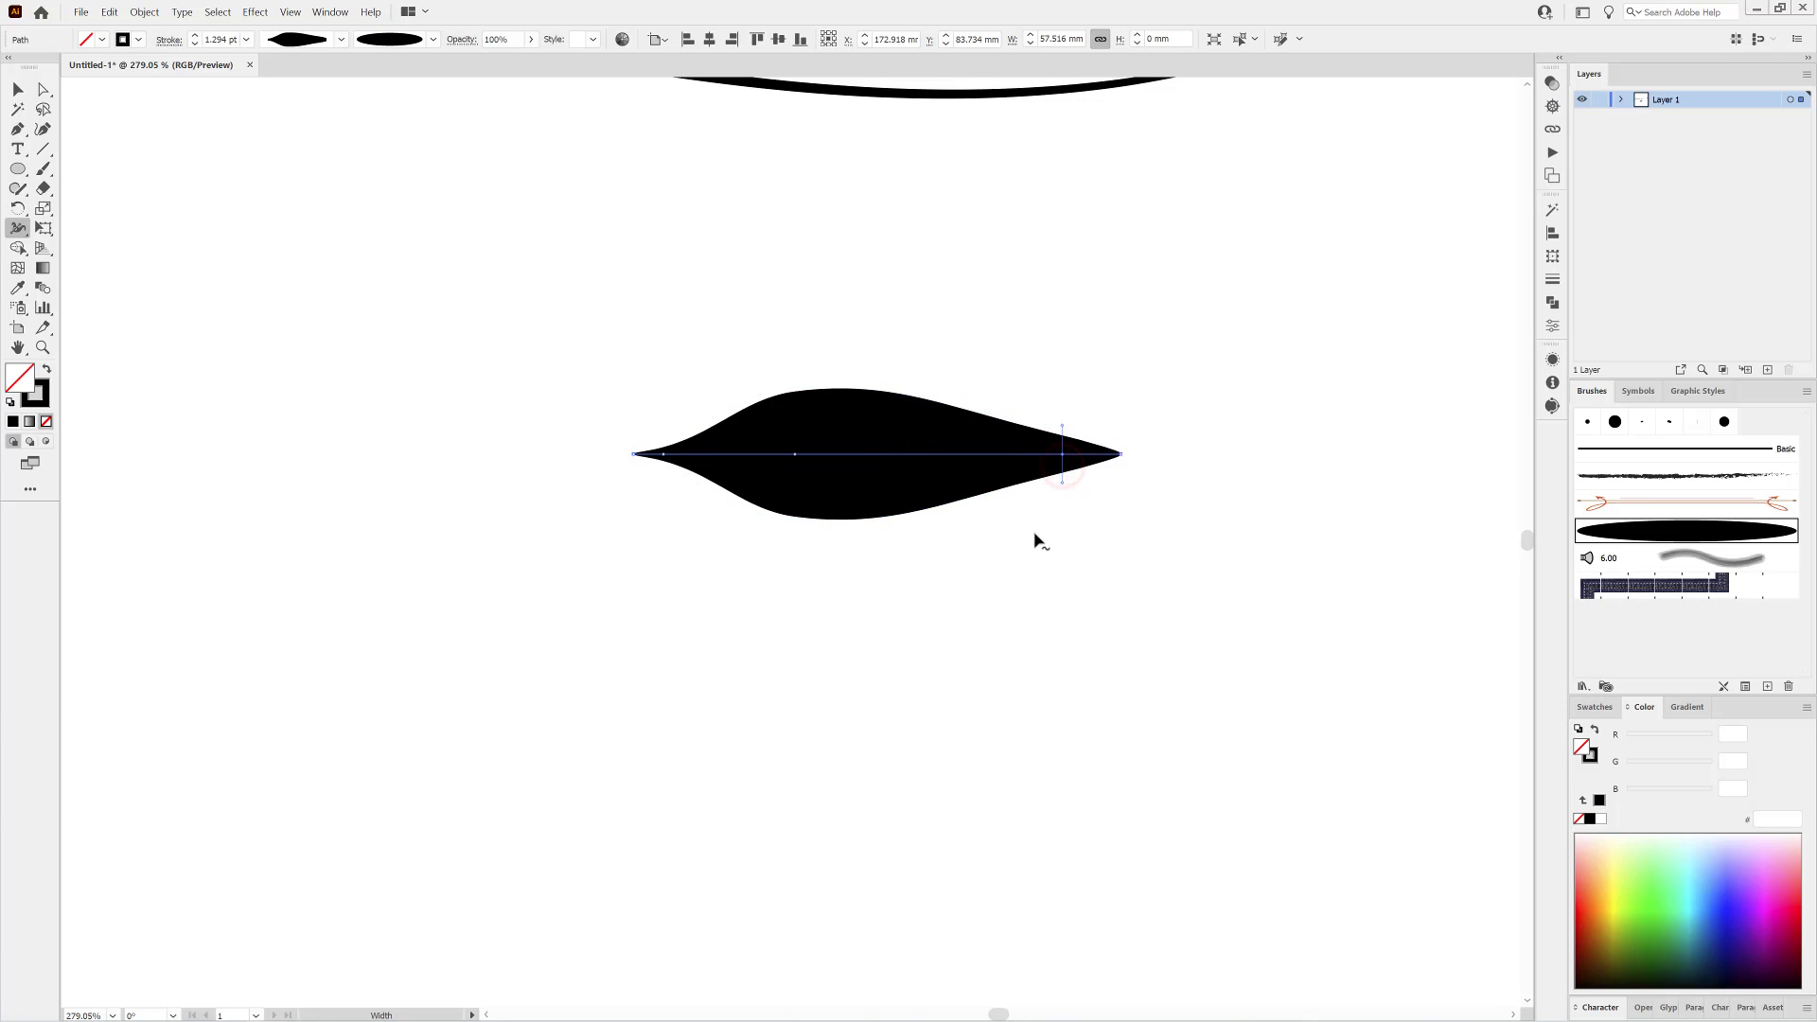
Save the leaf-shaped stroke's width as a new variable width profile under the default name.
{"action": "left_click", "coordinate": [340, 40]}
{"action": "left_click", "coordinate": [291, 240]}
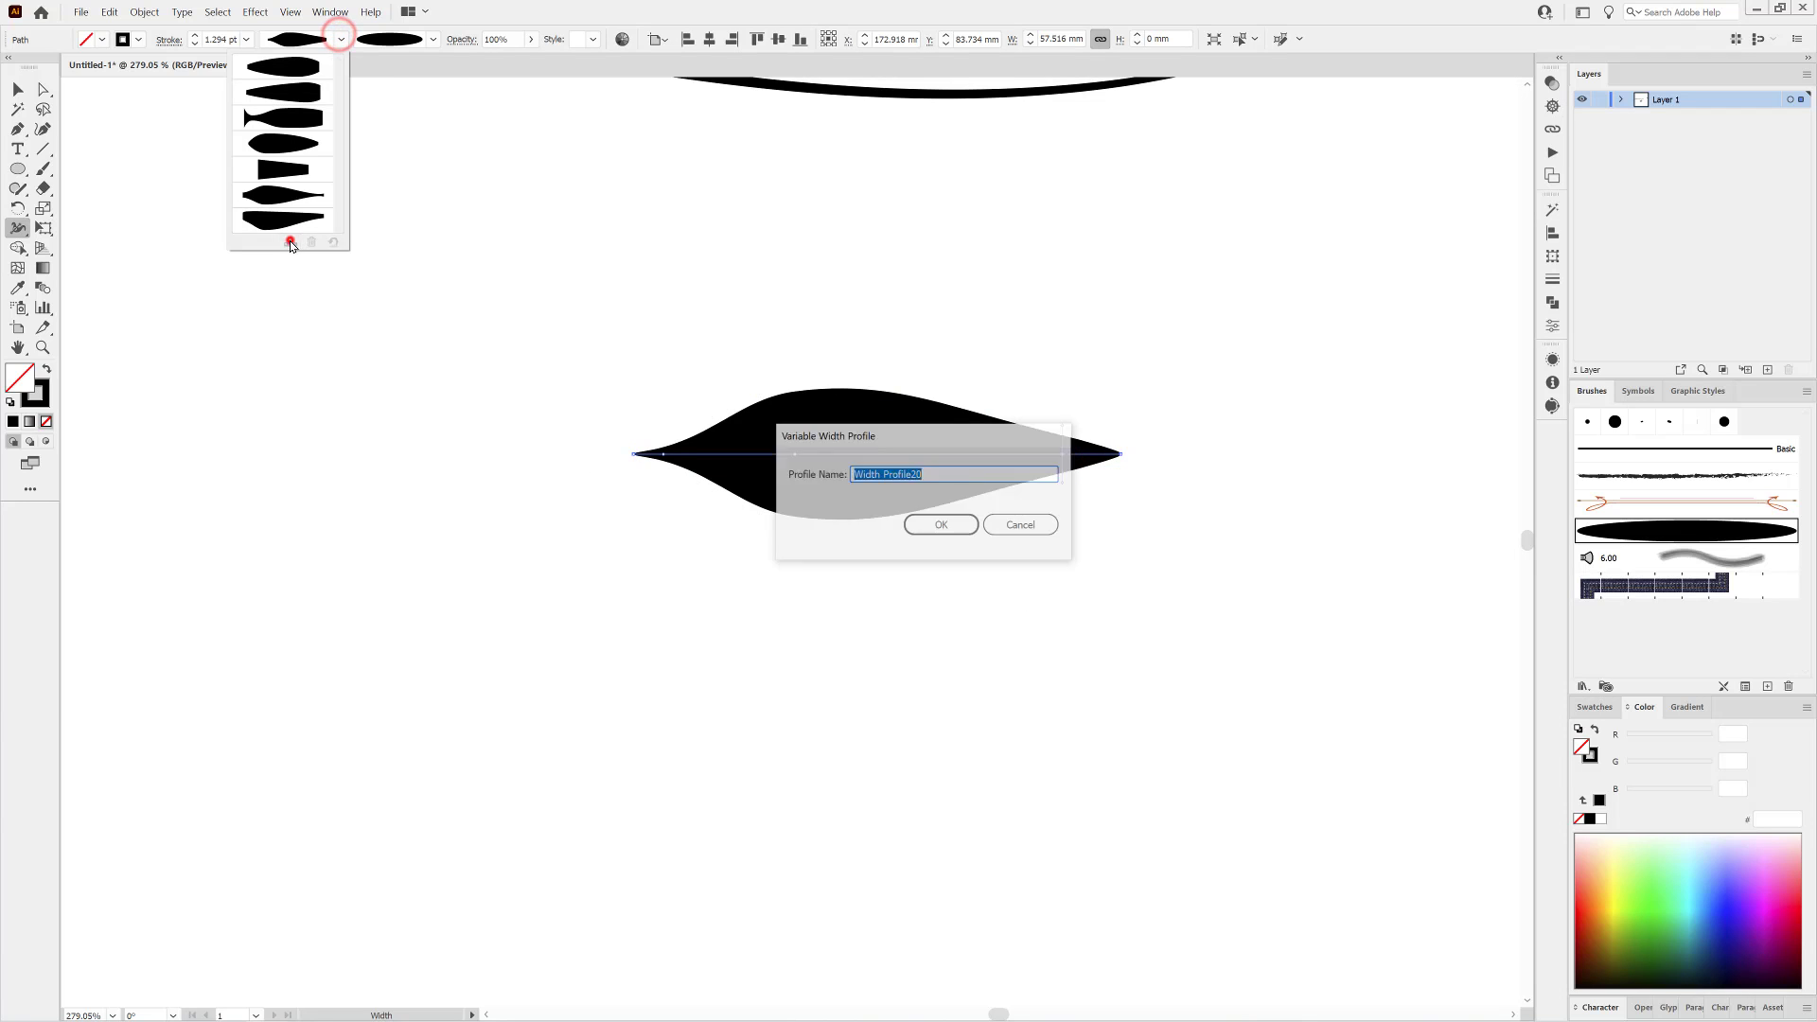
{"action": "left_click", "coordinate": [942, 526]}
Remove the sample leaf stroke from the artboard.
{"action": "left_click", "coordinate": [948, 630]}
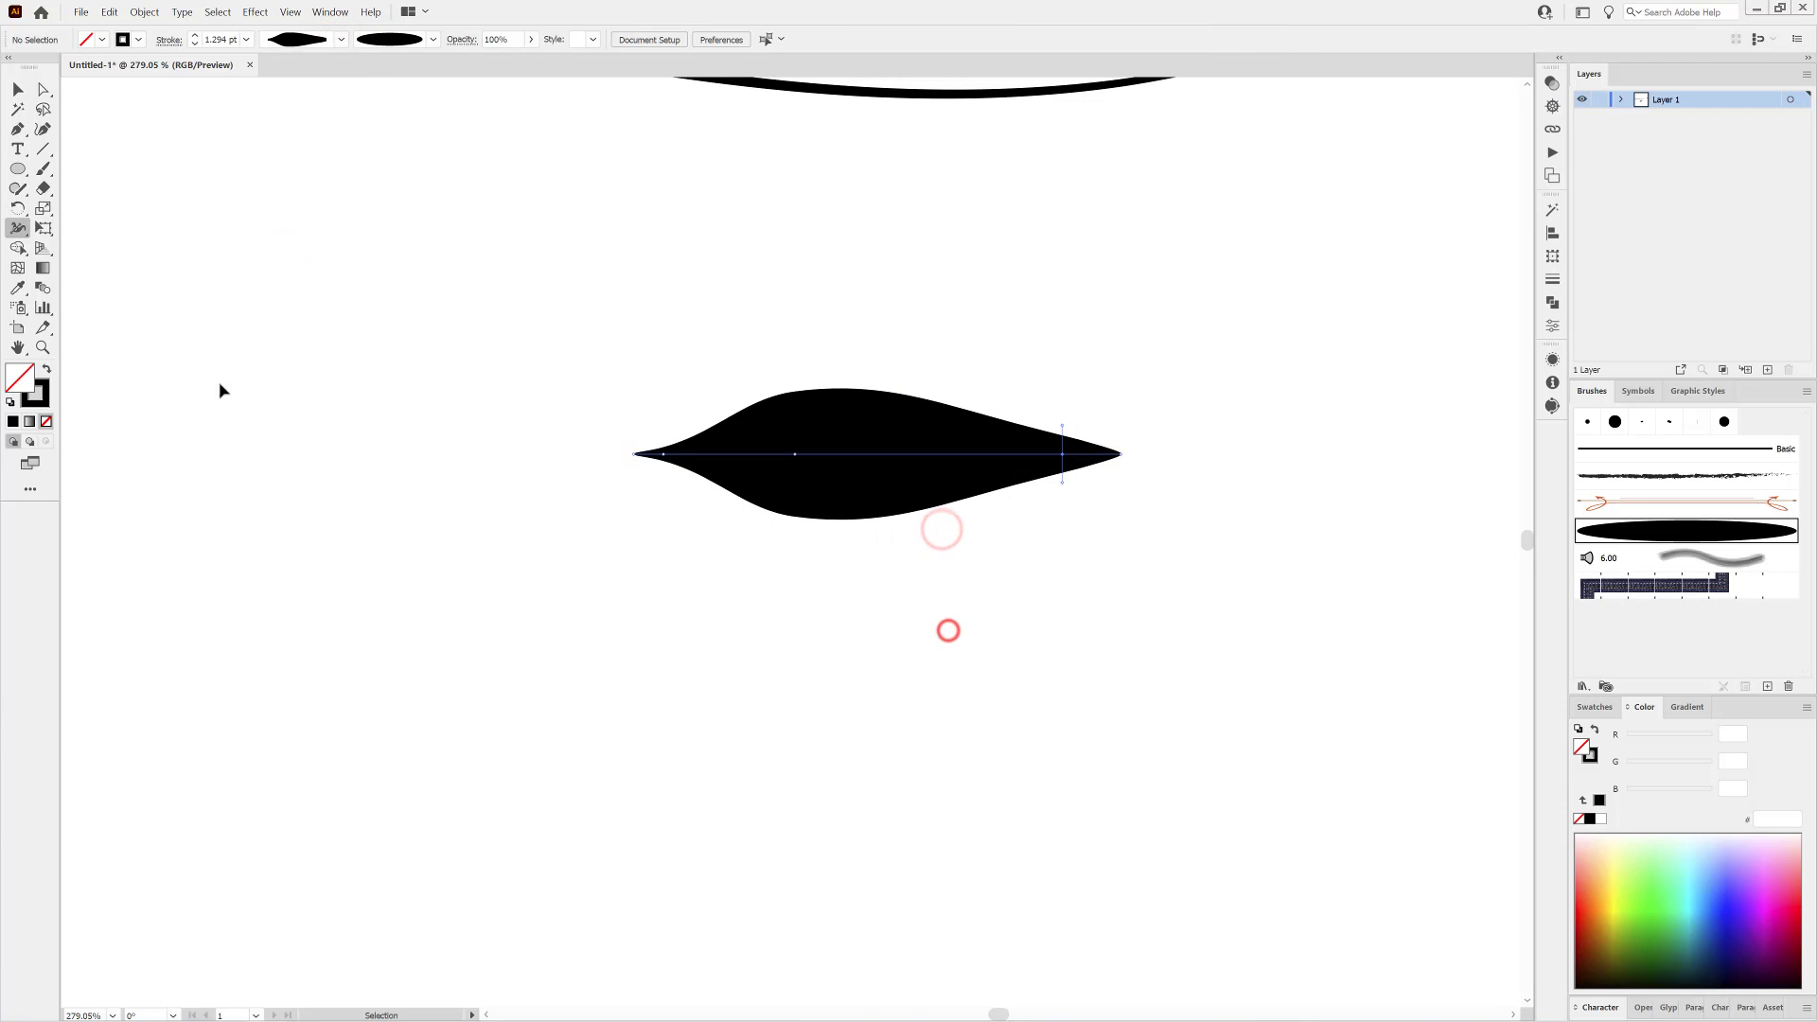
{"action": "left_click", "coordinate": [843, 487]}
{"action": "left_click", "coordinate": [110, 12]}
{"action": "left_click", "coordinate": [115, 59]}
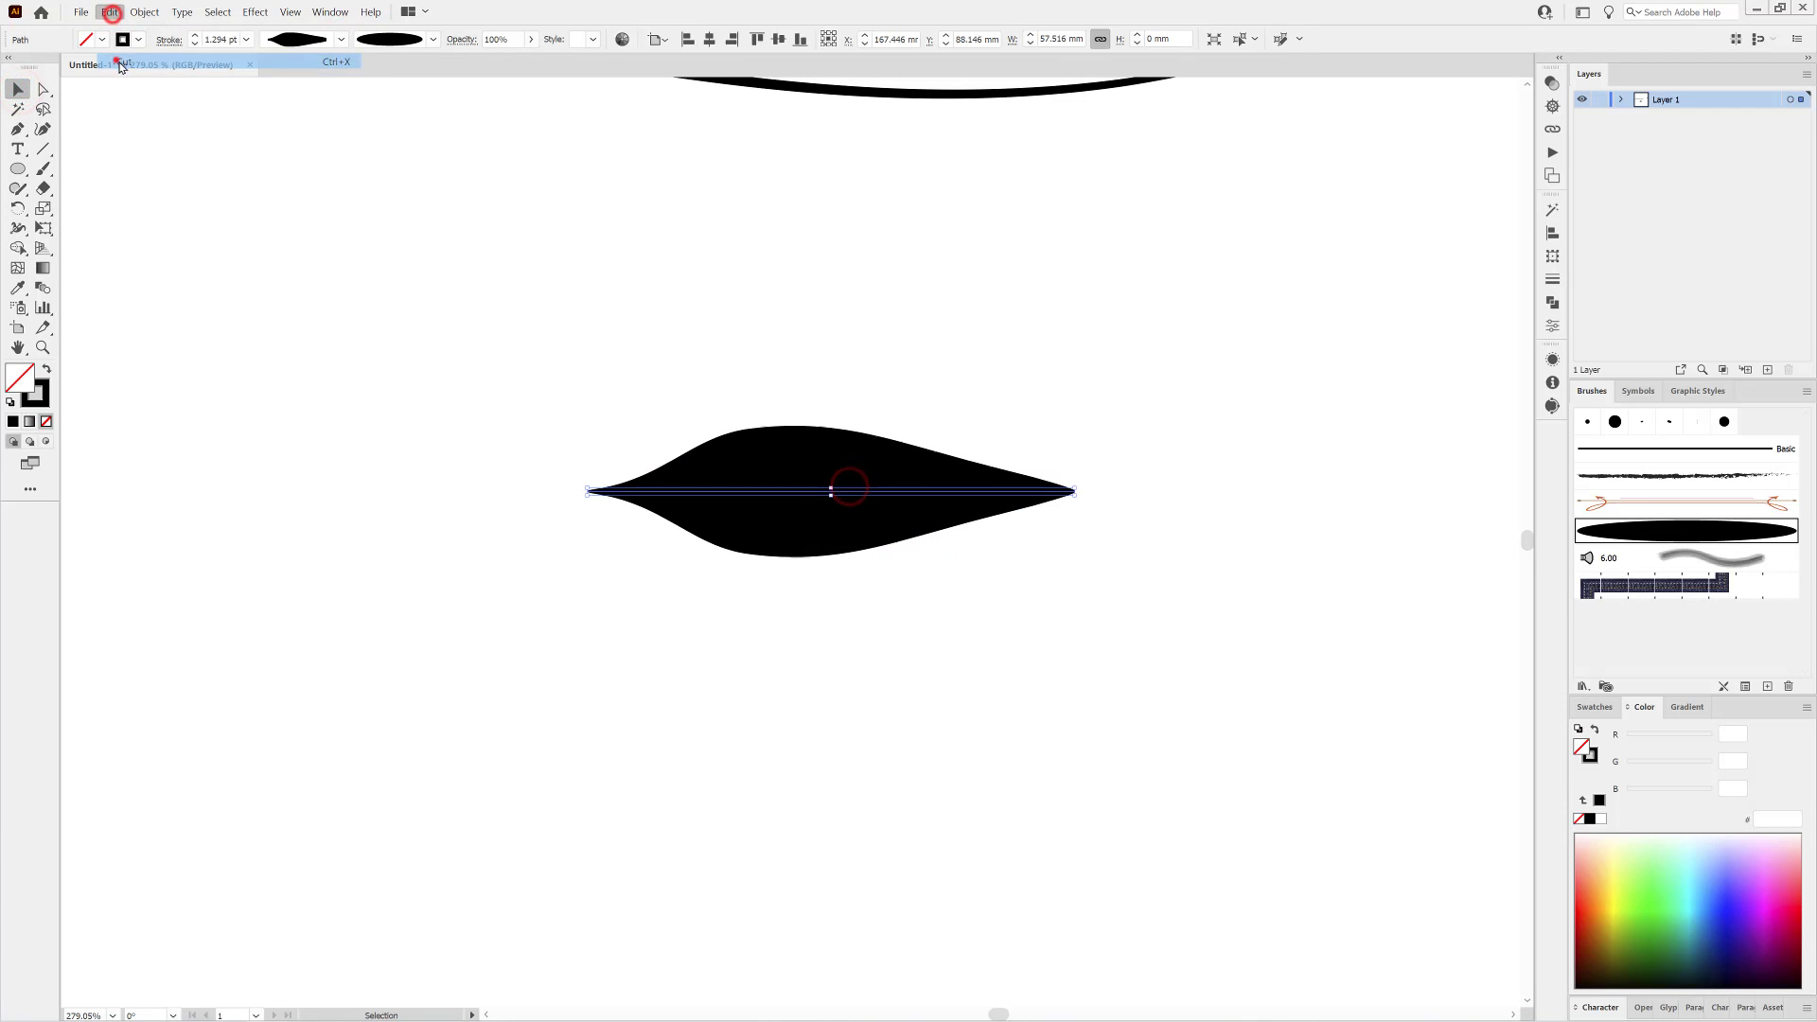
Paint the first pair of leaves near the stem's left end with the Paintbrush, the saved leaf profile and a 0.5 pt stroke.
{"action": "left_click", "coordinate": [43, 169]}
{"action": "left_click", "coordinate": [340, 40]}
{"action": "left_click_drag", "start_coordinate": [338, 77], "coordinate": [325, 251]}
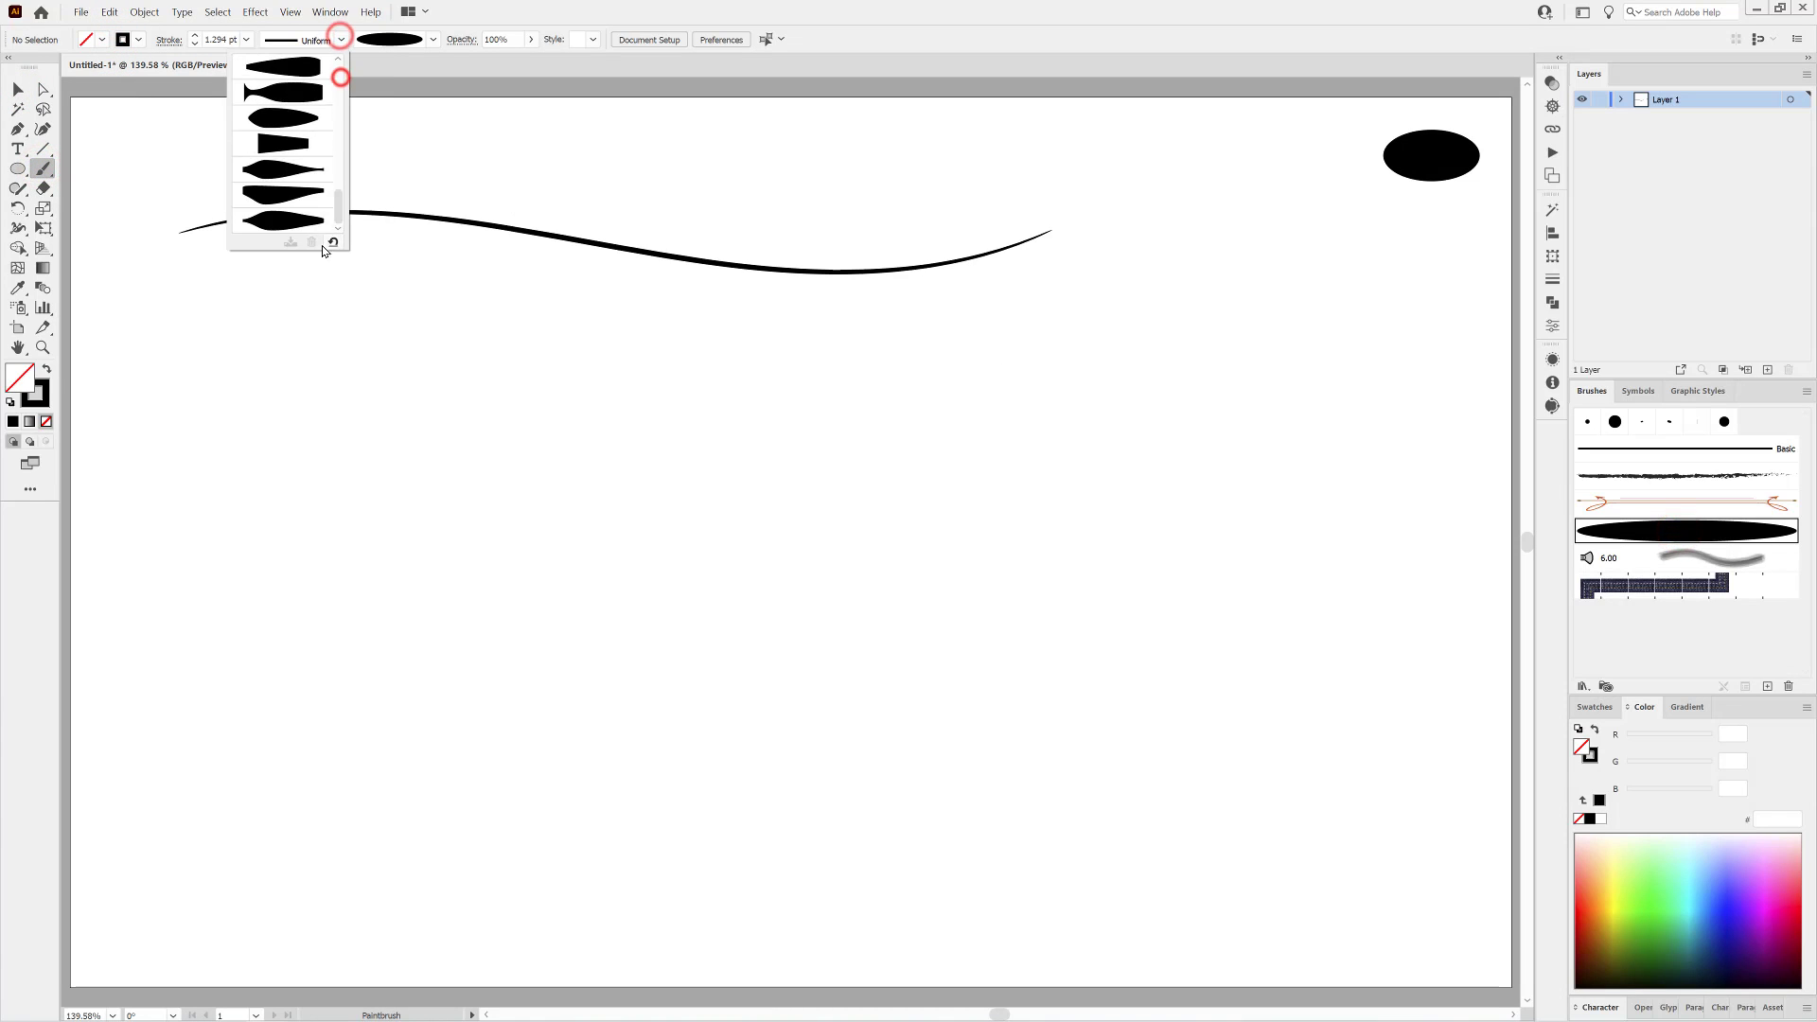
{"action": "left_click", "coordinate": [286, 219]}
{"action": "left_click", "coordinate": [246, 40]}
{"action": "left_click", "coordinate": [257, 73]}
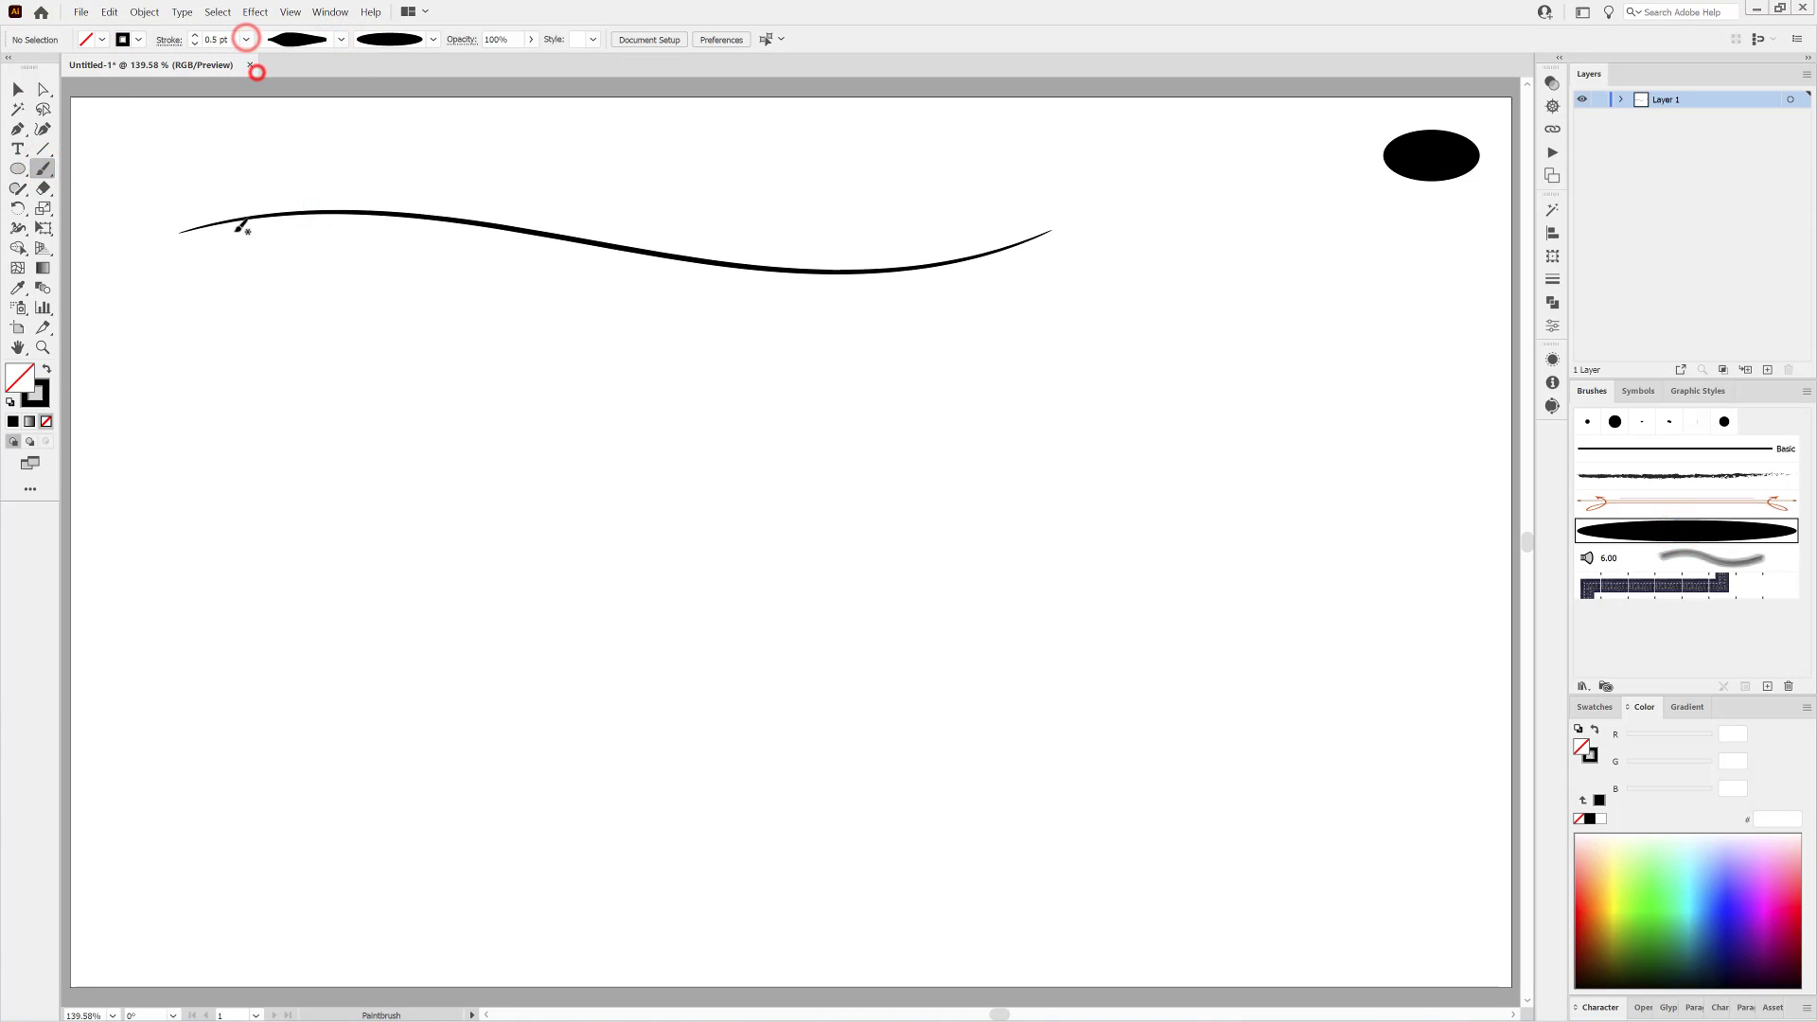
{"action": "left_click_drag", "start_coordinate": [276, 265], "coordinate": [346, 324]}
{"action": "left_click_drag", "start_coordinate": [236, 219], "coordinate": [365, 146]}
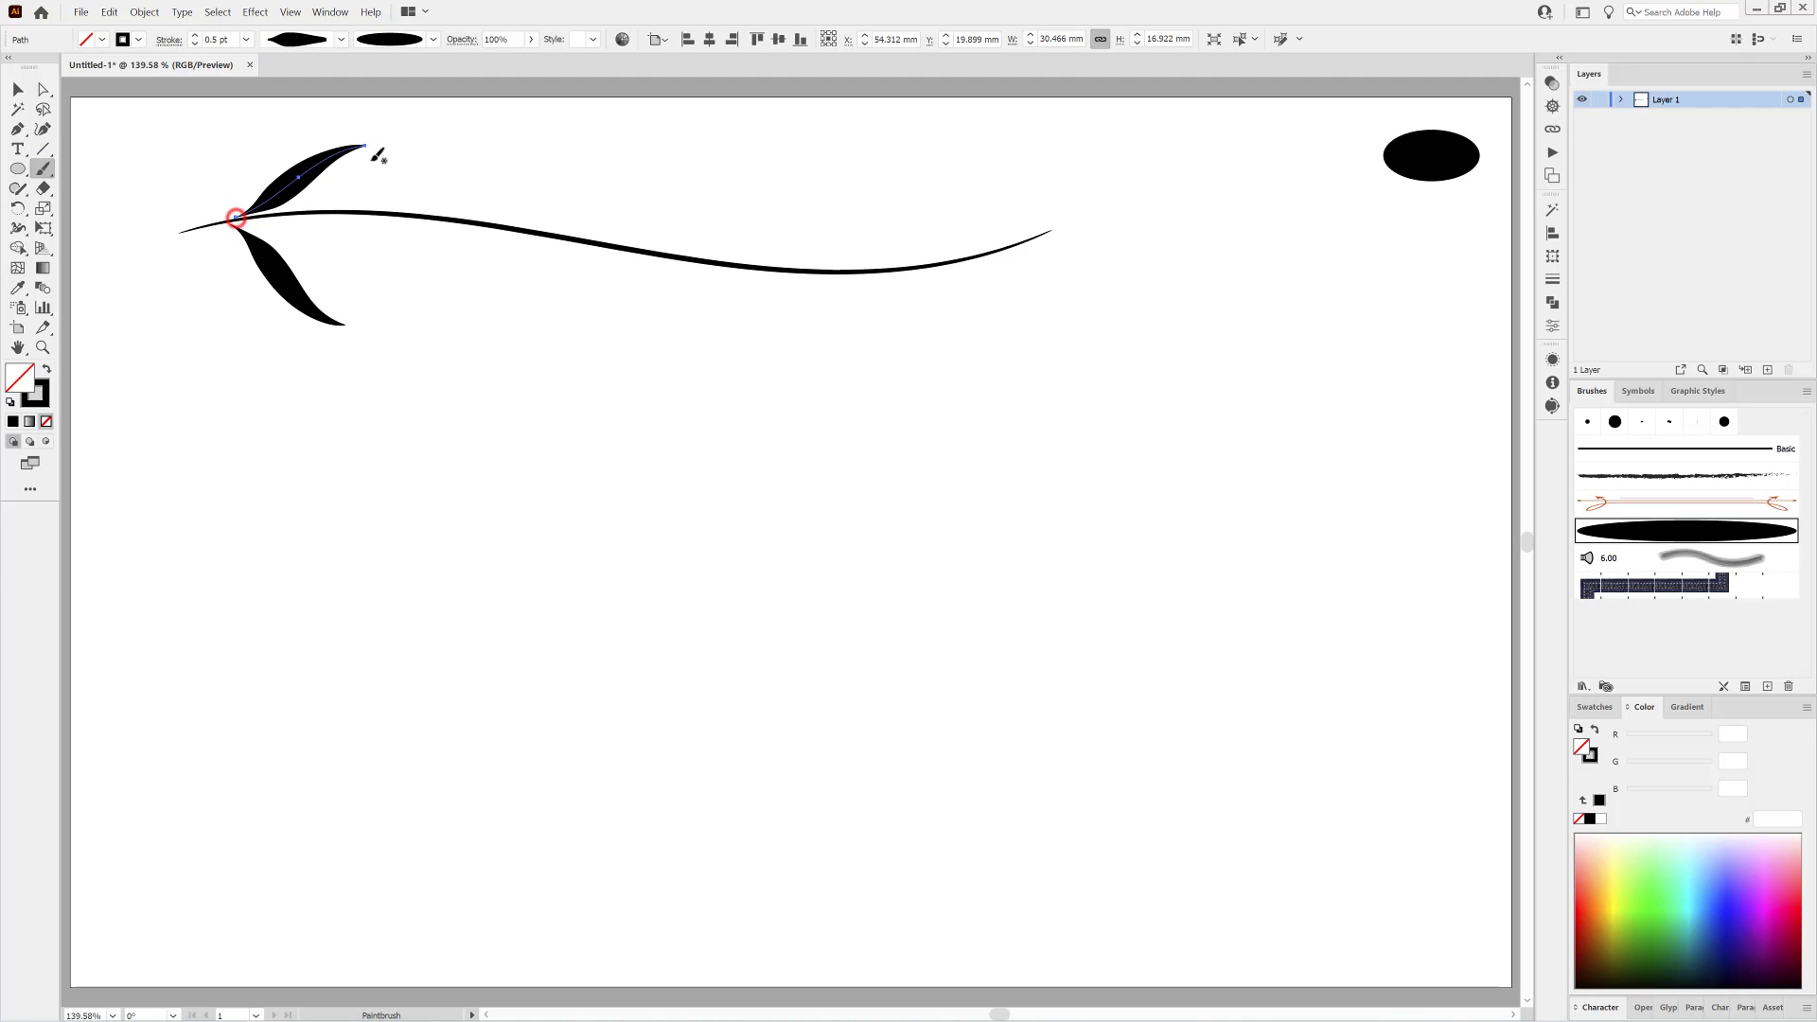
Increase the stroke to 0.6 pt and paint the second pair of leaves below and above the stem.
{"action": "left_click", "coordinate": [194, 36]}
{"action": "left_click", "coordinate": [404, 269]}
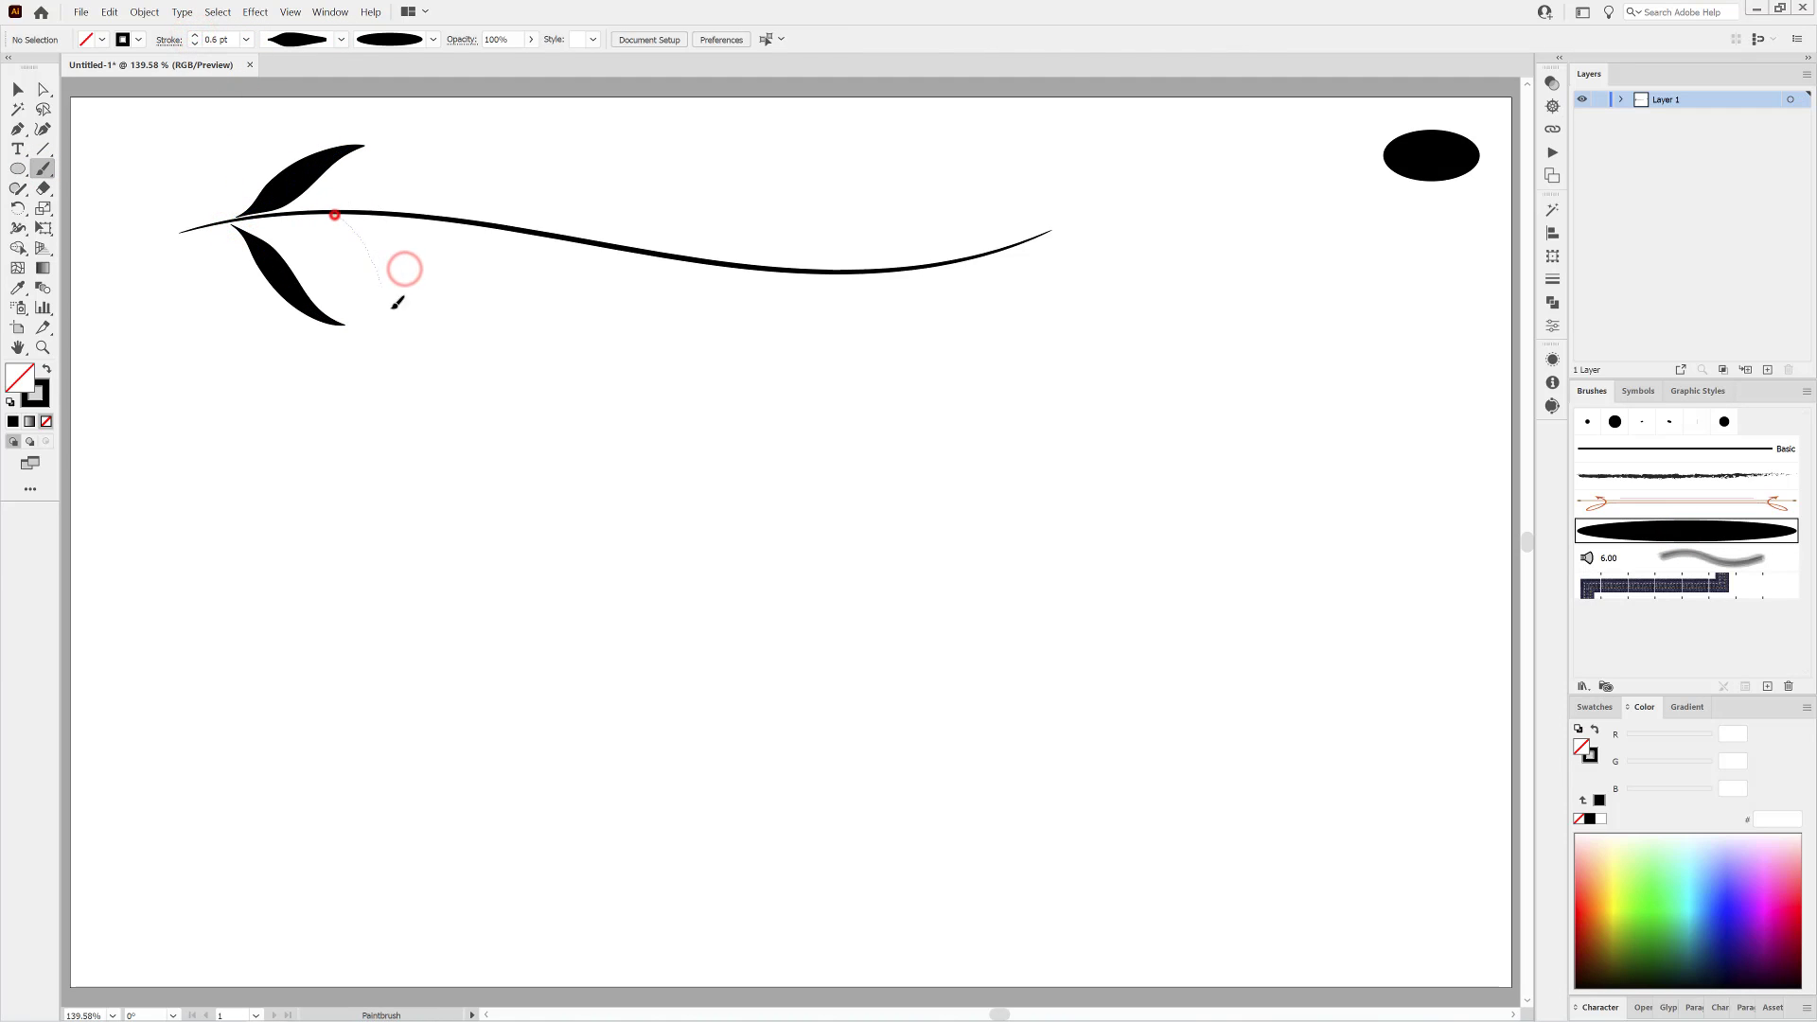
{"action": "left_click_drag", "start_coordinate": [392, 308], "coordinate": [445, 347]}
{"action": "left_click_drag", "start_coordinate": [380, 212], "coordinate": [541, 155]}
Increase the stroke to 0.7 pt and paint three more pairs of leaves along the middle and right part of the stem.
{"action": "left_click", "coordinate": [194, 36]}
{"action": "left_click", "coordinate": [148, 119], "text": "ctrl"}
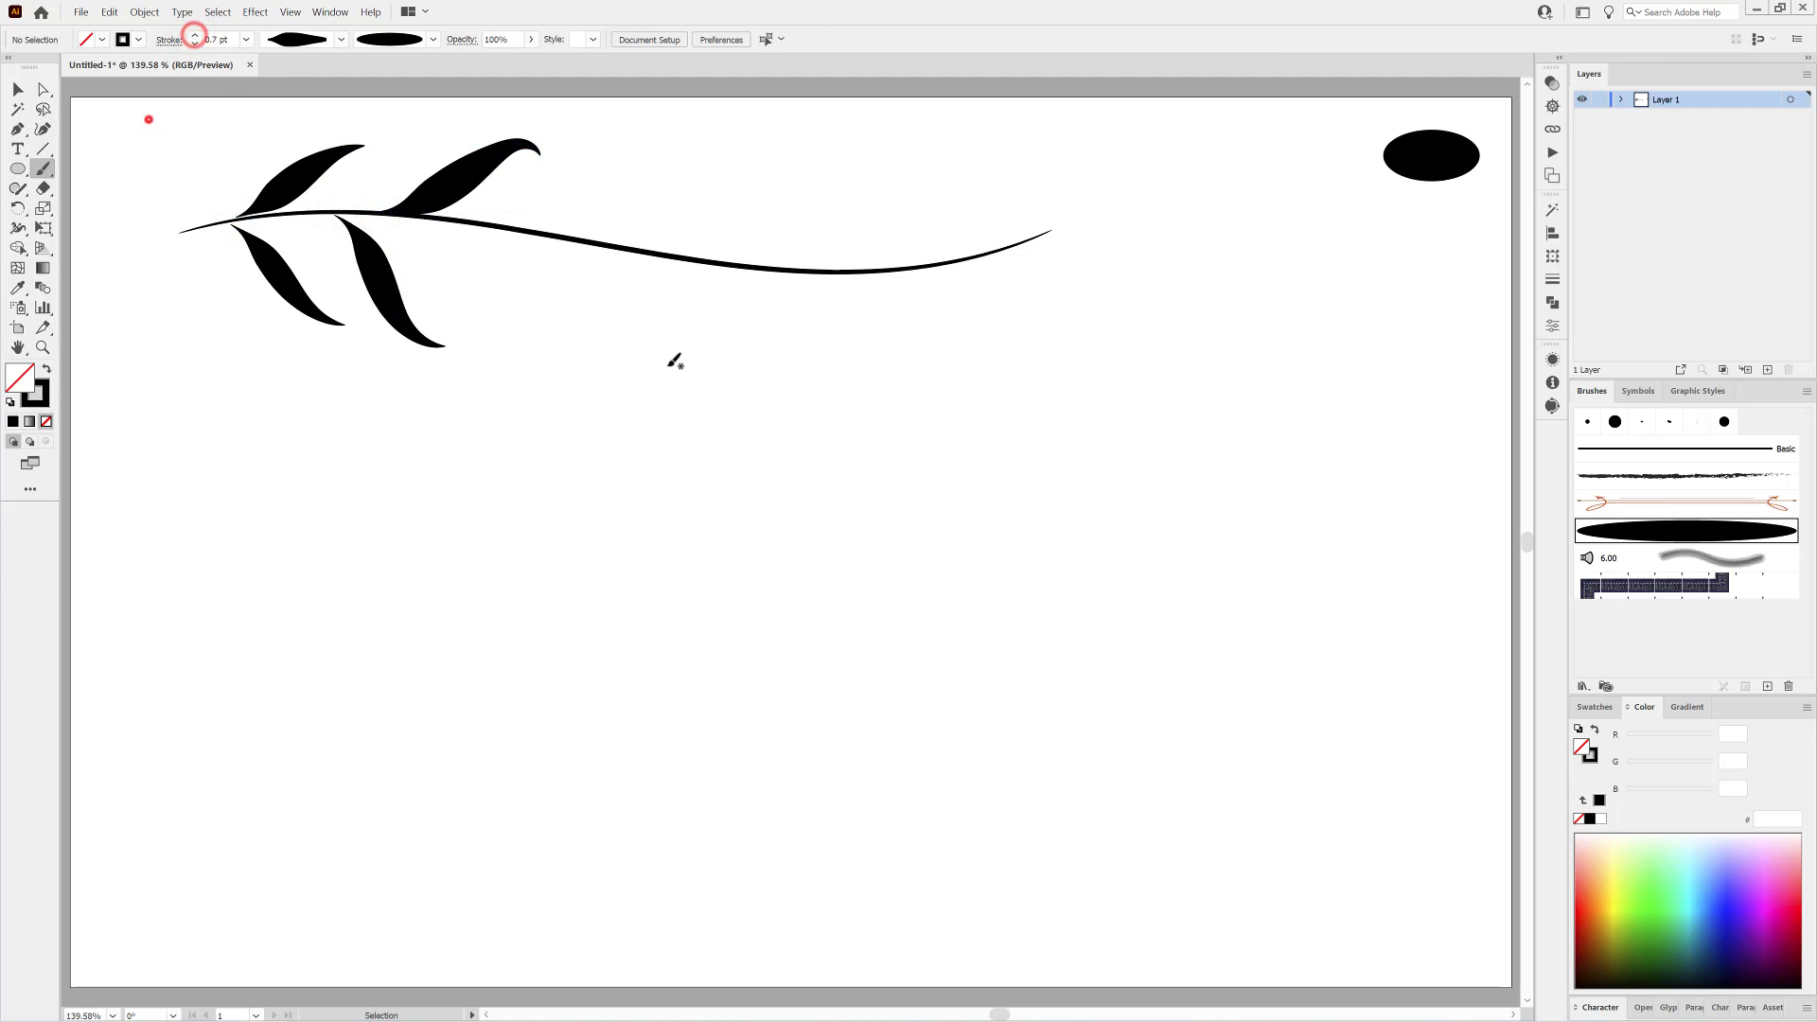
{"action": "left_click_drag", "start_coordinate": [528, 314], "coordinate": [556, 365]}
{"action": "left_click_drag", "start_coordinate": [537, 230], "coordinate": [689, 141]}
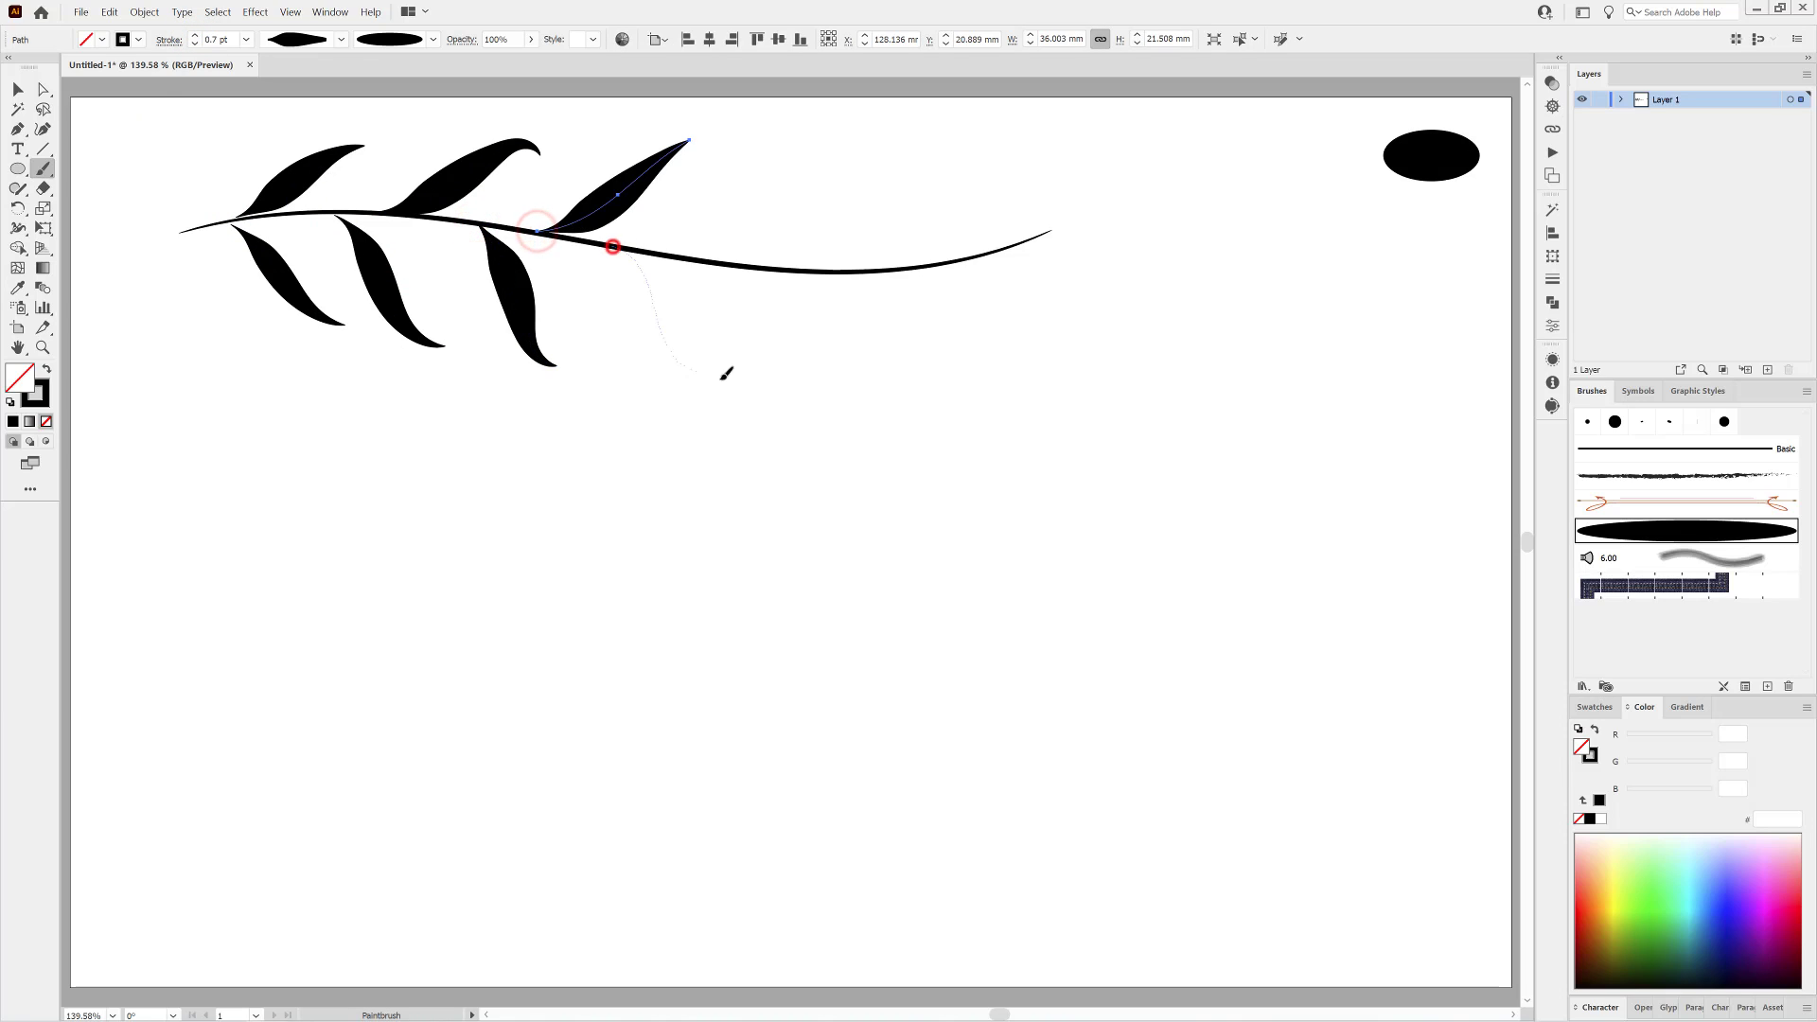
{"action": "left_click_drag", "start_coordinate": [726, 373], "coordinate": [715, 374]}
{"action": "mouse_move", "coordinate": [694, 256]}
{"action": "left_mouse_down"}
{"action": "mouse_move", "coordinate": [814, 118]}
{"action": "mouse_move", "coordinate": [807, 139]}
{"action": "left_mouse_up"}
{"action": "left_click_drag", "start_coordinate": [759, 268], "coordinate": [871, 369]}
{"action": "left_click_drag", "start_coordinate": [838, 272], "coordinate": [929, 173]}
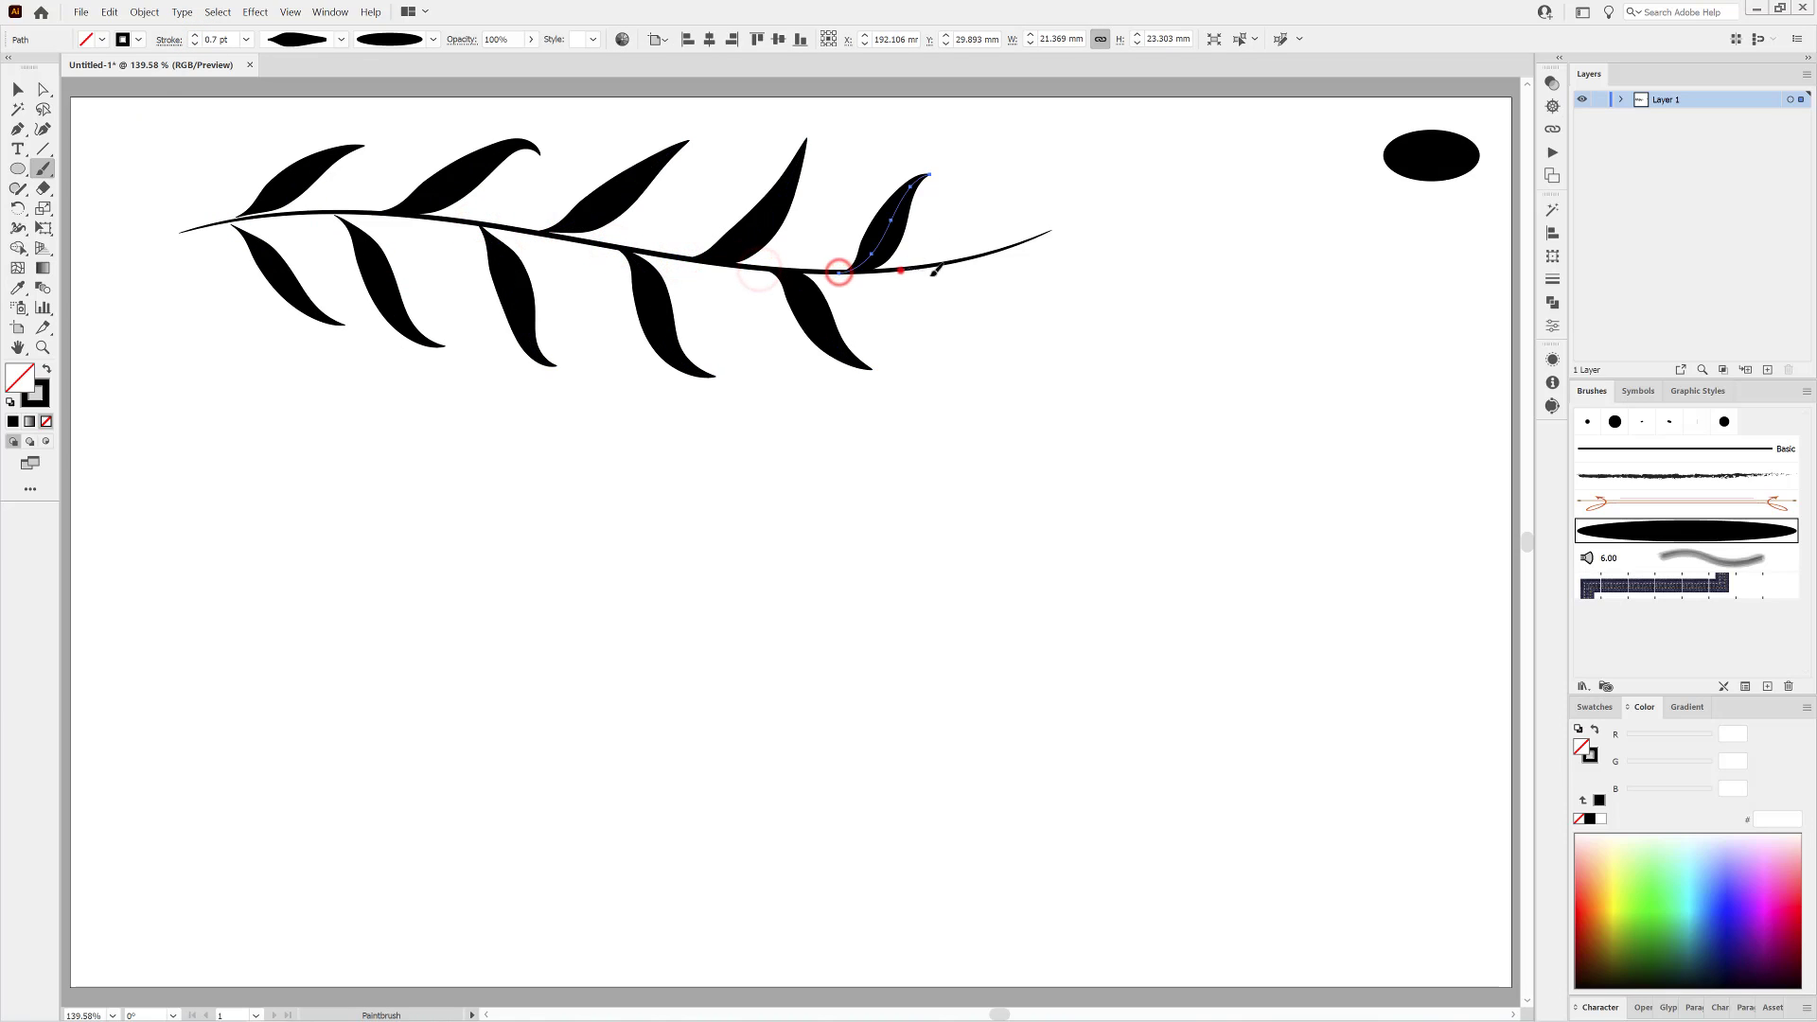
Finish the branch with smaller leaves and a curved end leaf at the stem's right tip, reducing the stroke to 0.3 pt.
{"action": "mouse_move", "coordinate": [936, 271]}
{"action": "left_mouse_down"}
{"action": "mouse_move", "coordinate": [1018, 287]}
{"action": "mouse_move", "coordinate": [1033, 193]}
{"action": "mouse_move", "coordinate": [1121, 207]}
{"action": "mouse_move", "coordinate": [1069, 230]}
{"action": "left_mouse_up"}
{"action": "left_click", "coordinate": [194, 44]}
{"action": "left_click", "coordinate": [194, 44]}
{"action": "left_click", "coordinate": [1090, 448], "text": "ctrl"}
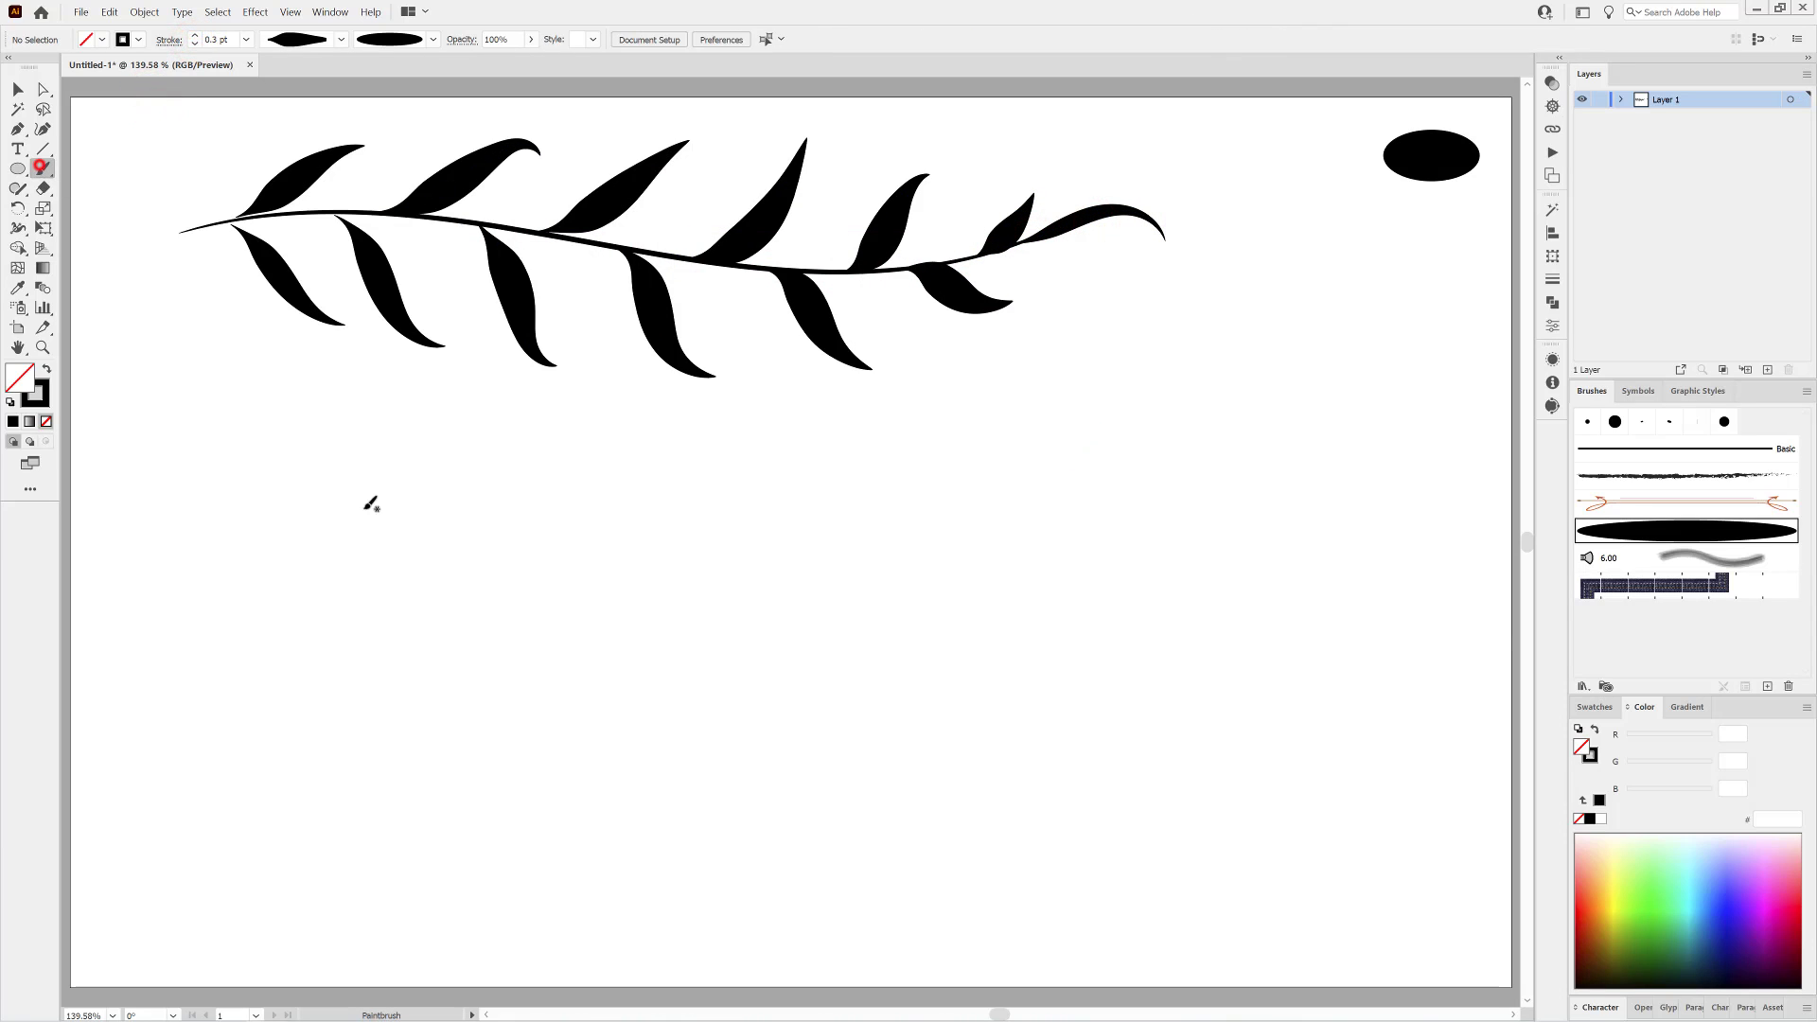
Paint a horizontal stroke about 61 mm long below the branch, apply the saved leaf profile and set its stroke to 1 pt.
{"action": "left_click_drag", "start_coordinate": [711, 564], "coordinate": [975, 566]}
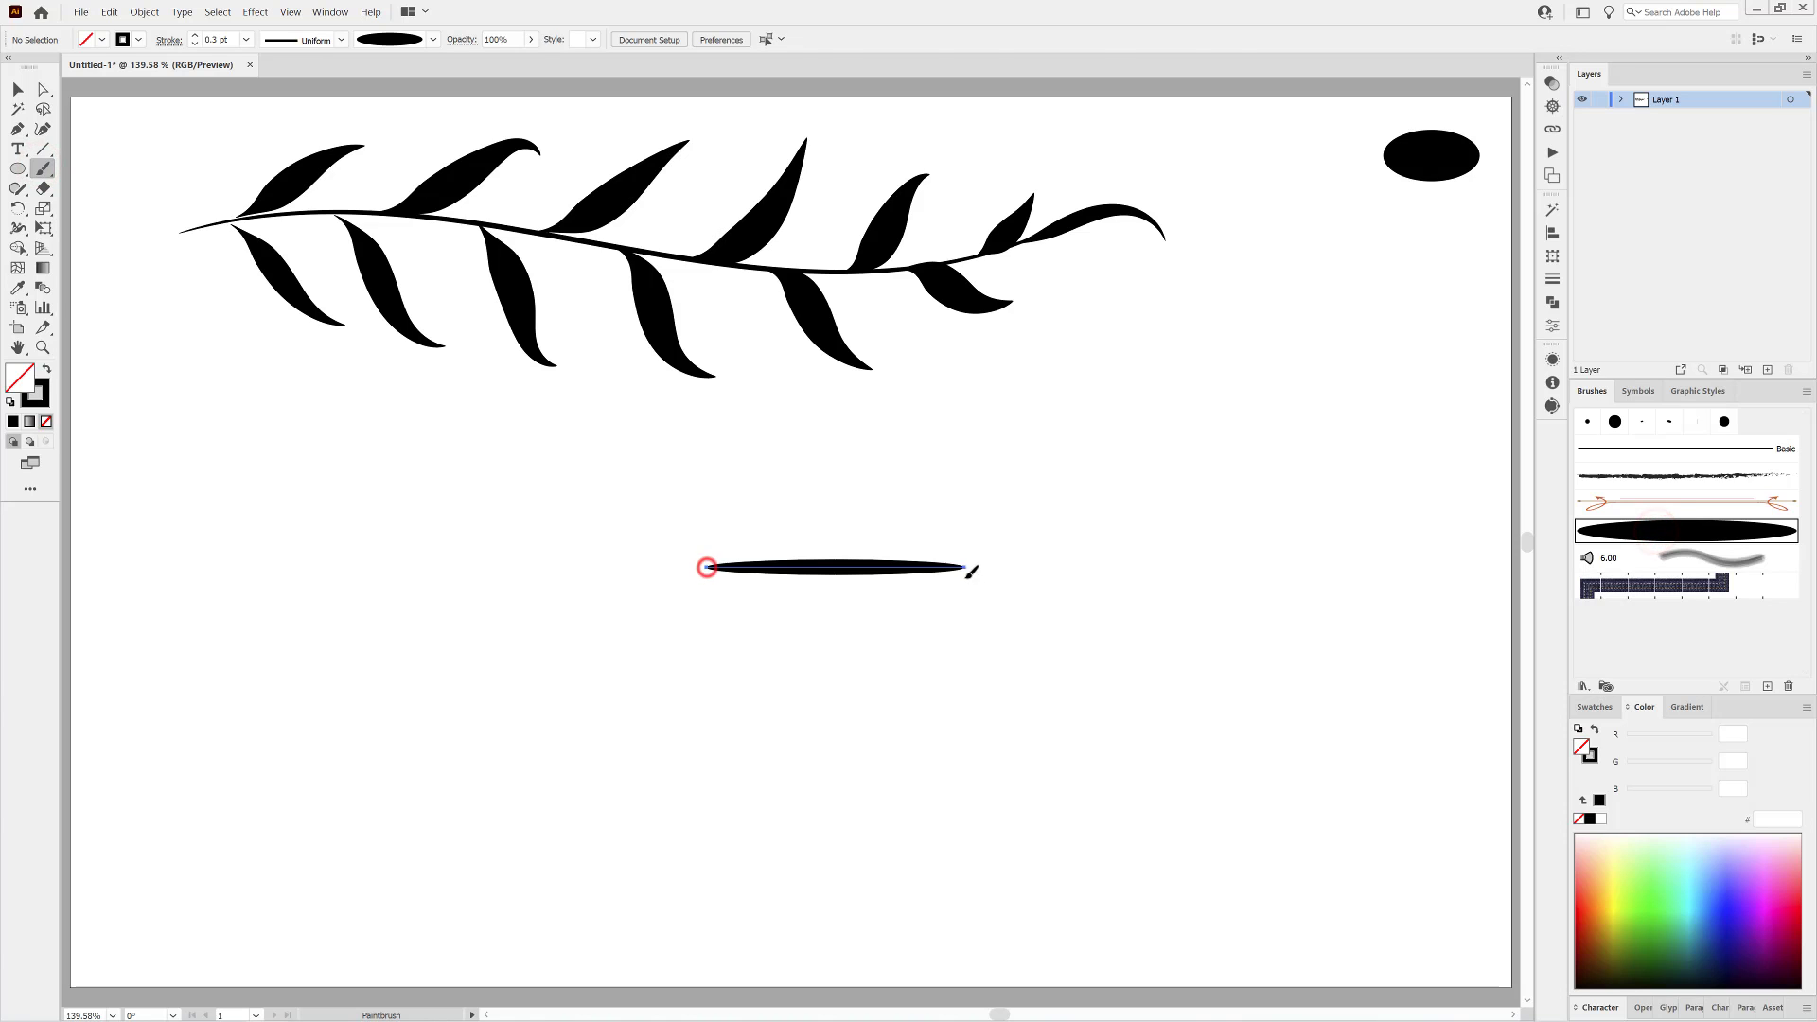
{"action": "scroll", "coordinate": [875, 605], "scroll_direction": "up", "scroll_amount": 4}
{"action": "left_click", "coordinate": [340, 39]}
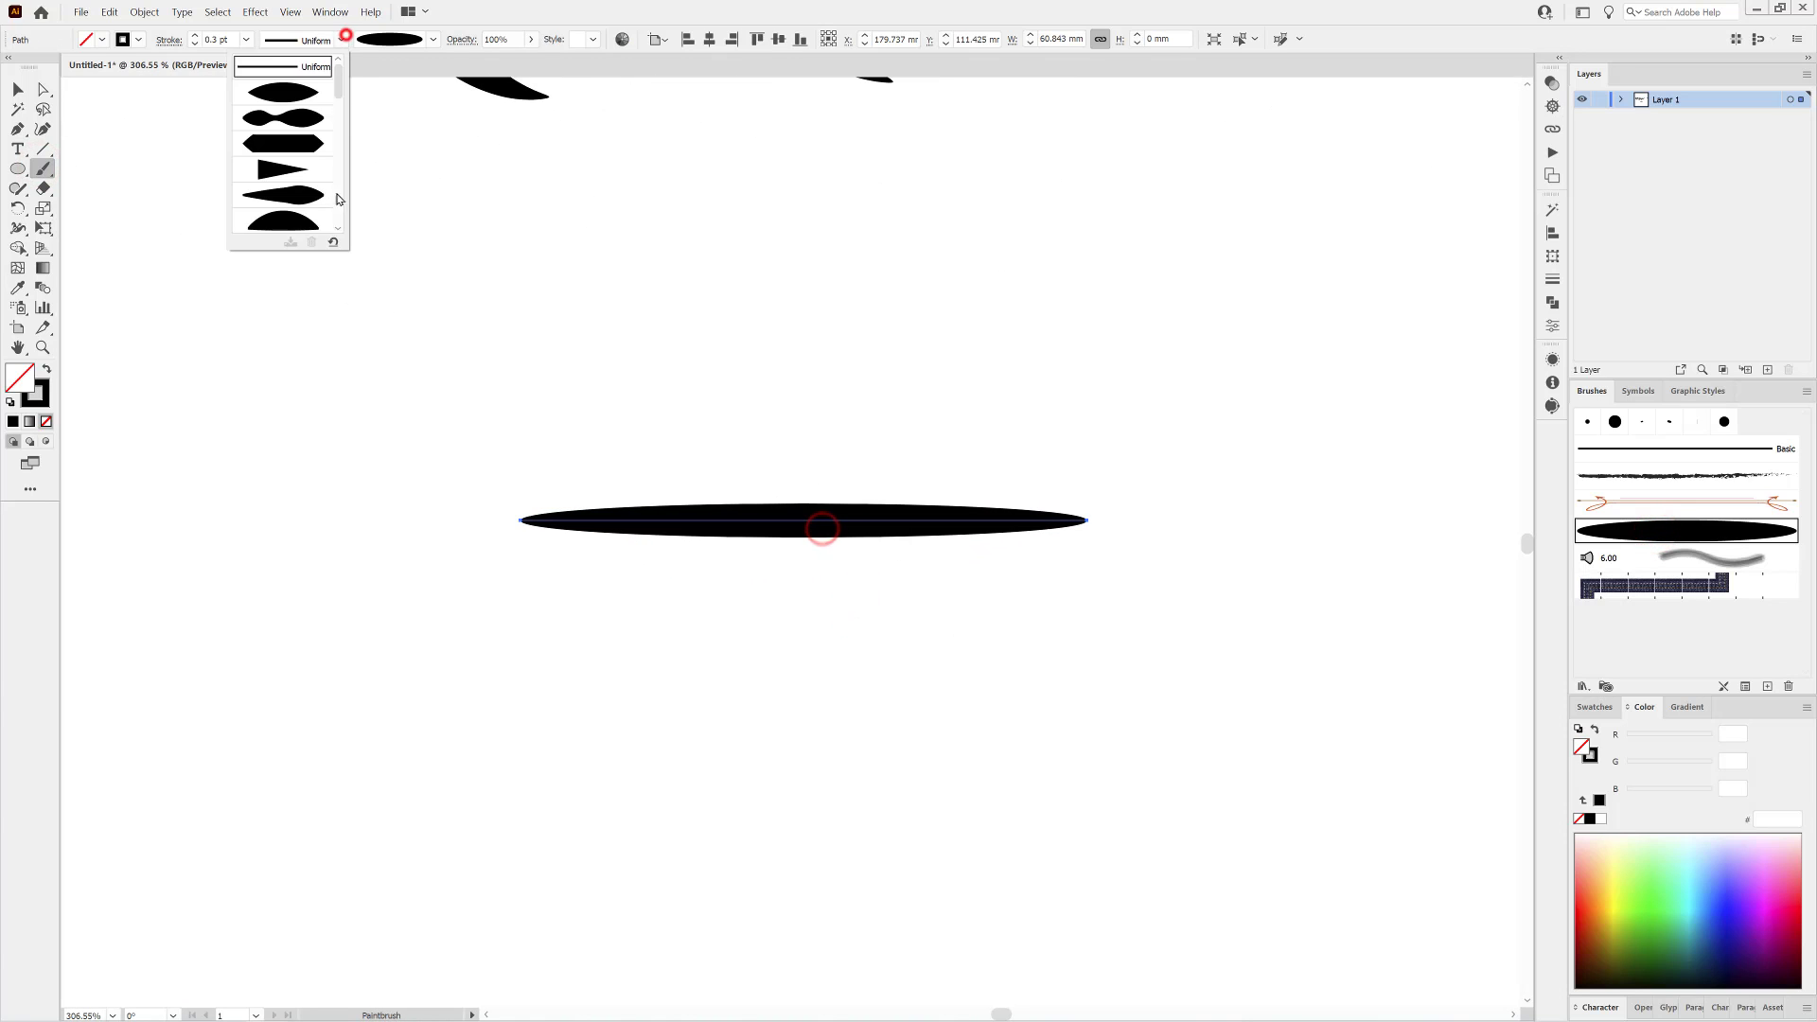
{"action": "left_click", "coordinate": [288, 217]}
{"action": "left_click", "coordinate": [195, 34]}
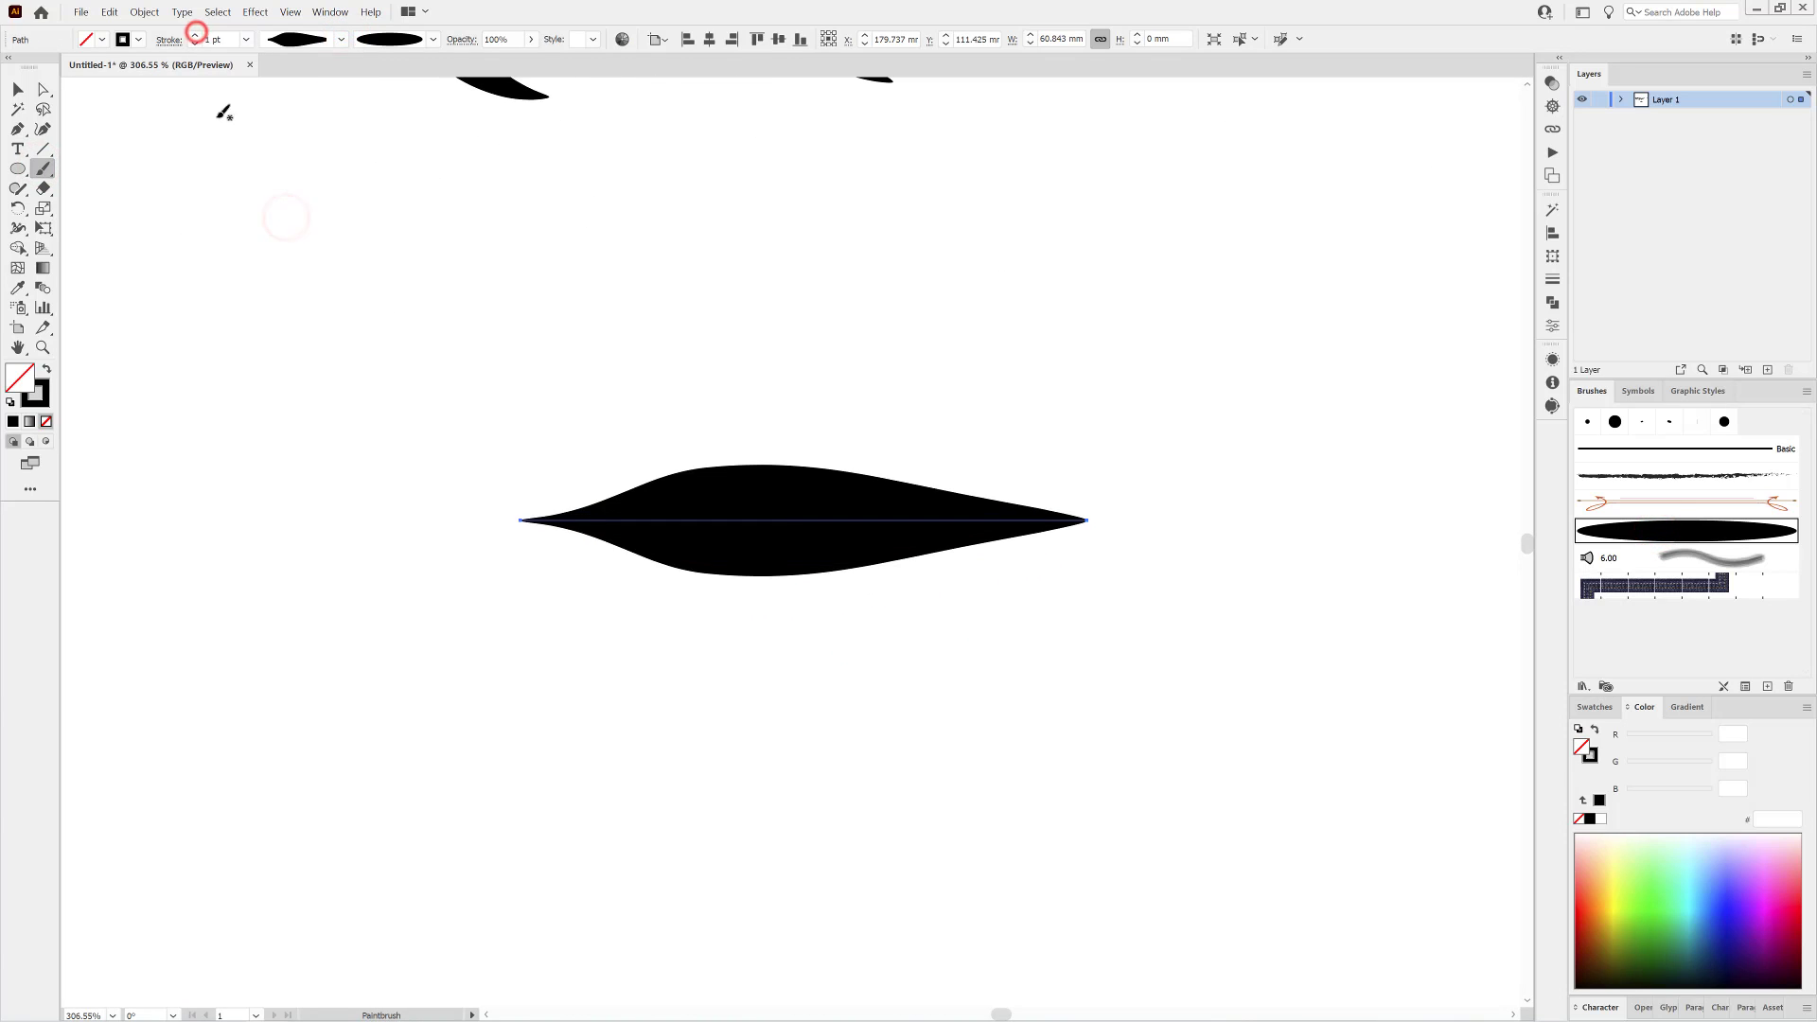
Edit the leaf's widest width point with Side 1 at 0.1 mm, Side 2 slightly above 0.2 mm and Adjust Adjoining Width Points enabled.
{"action": "double_click", "coordinate": [709, 521]}
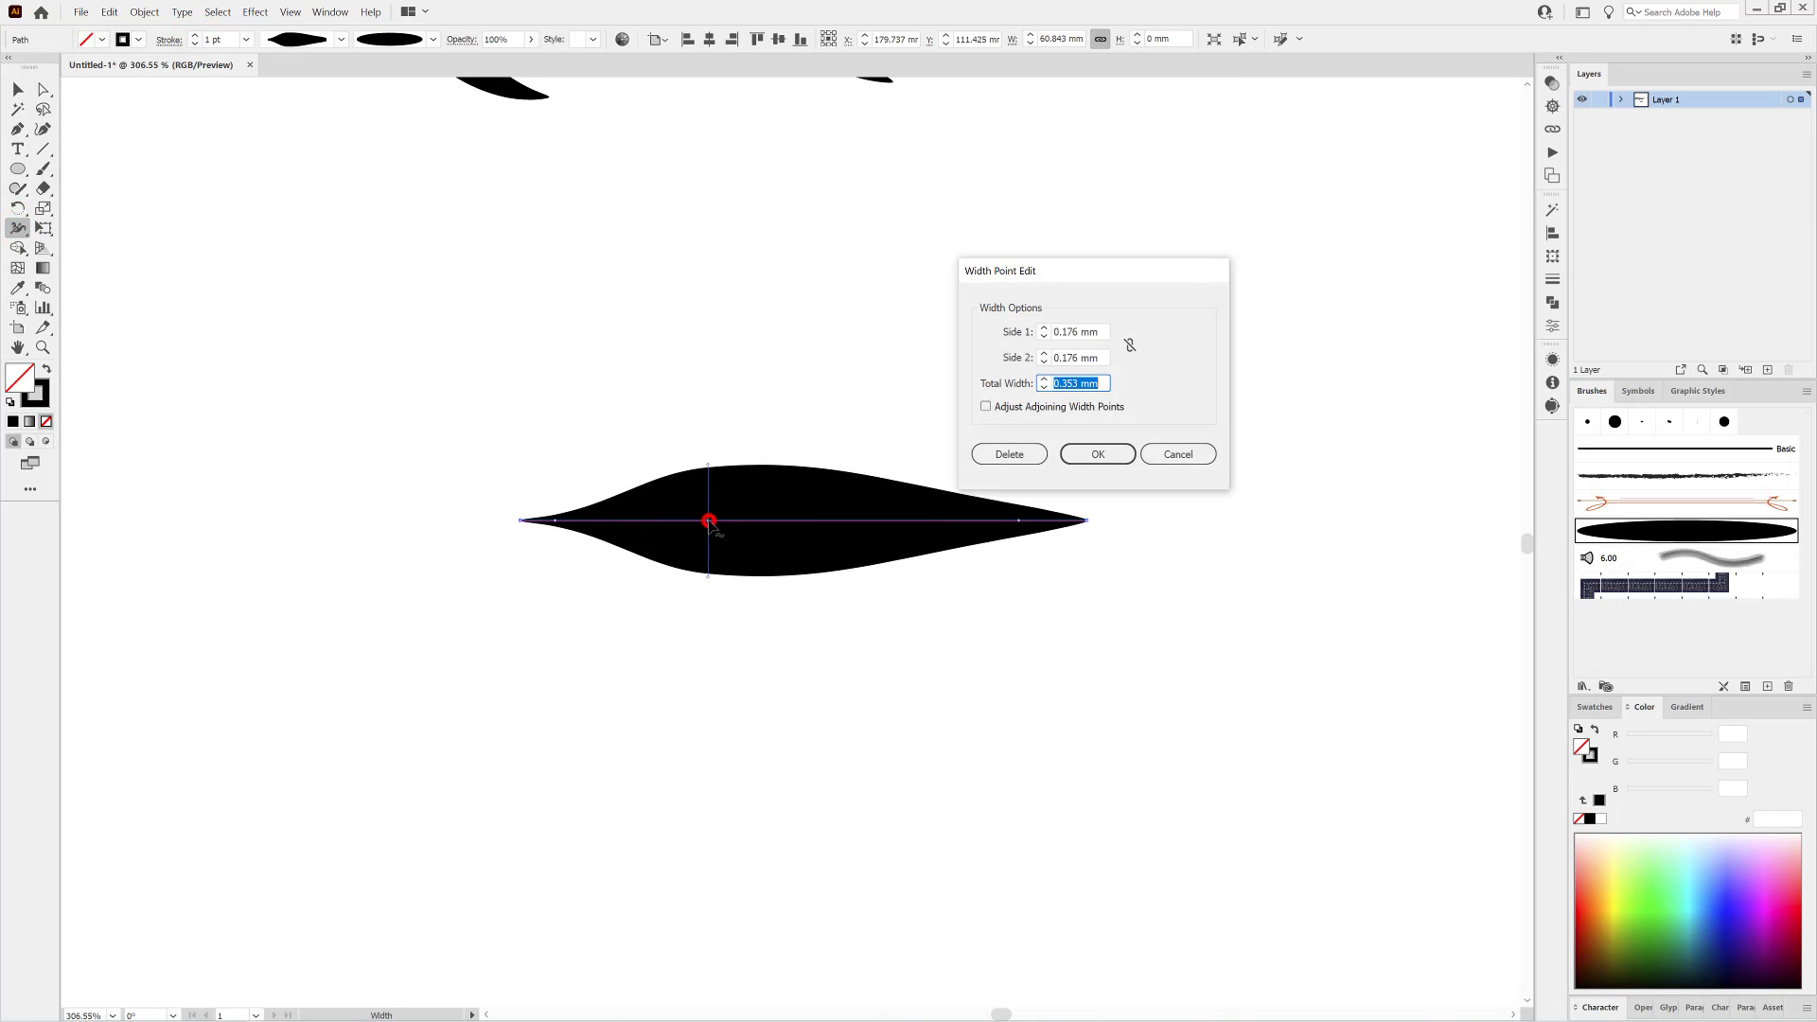
{"action": "left_click", "coordinate": [1064, 332]}
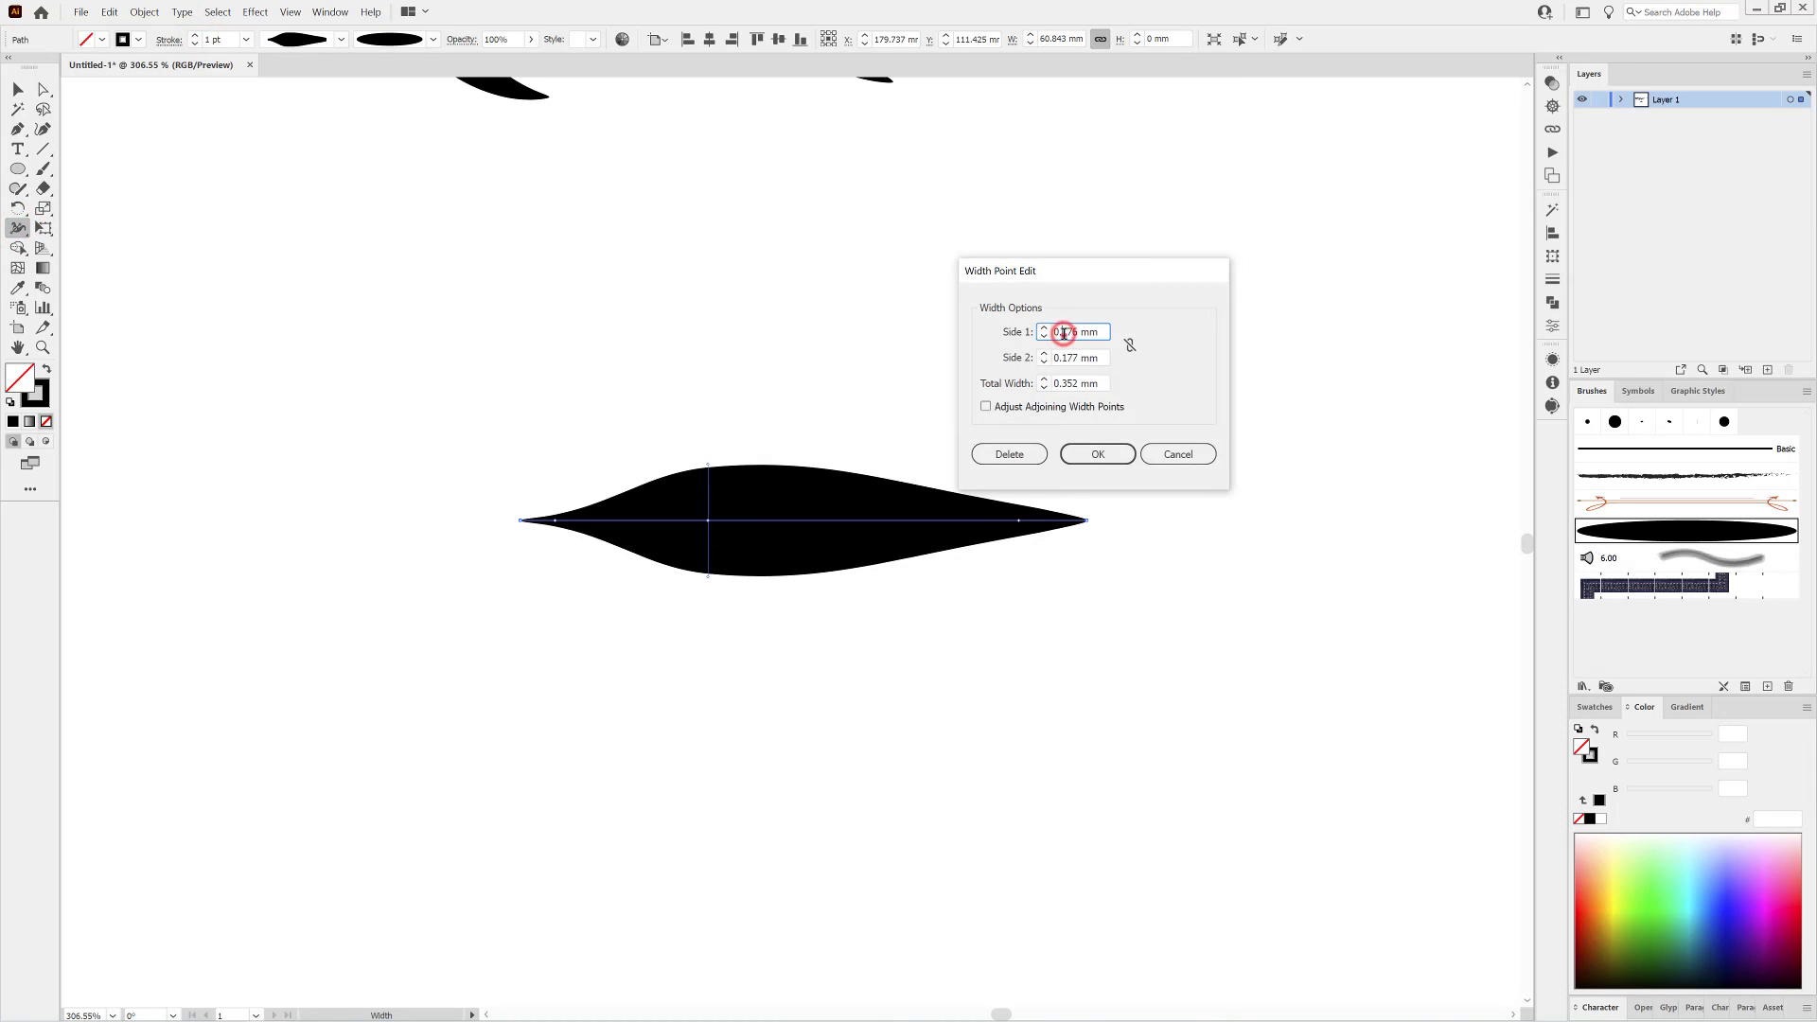
{"action": "left_click", "coordinate": [1107, 356]}
{"action": "left_click", "coordinate": [985, 406]}
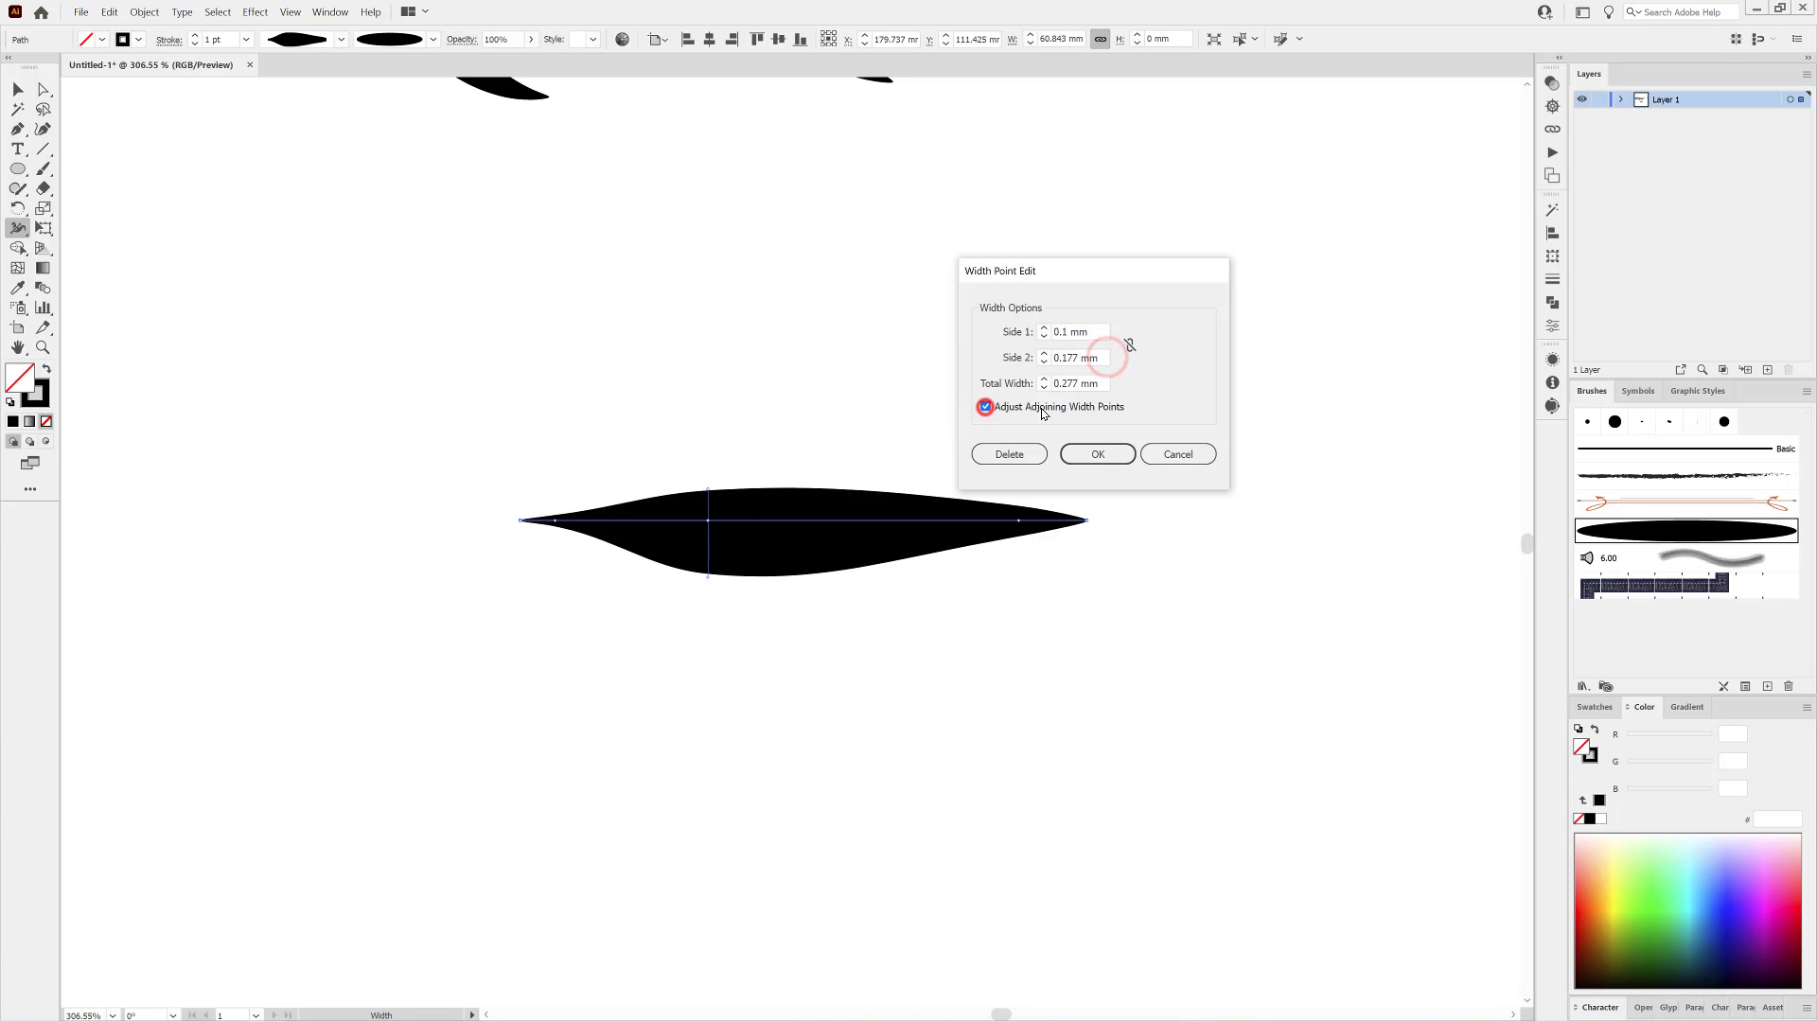
{"action": "type", "text": "0.2"}
{"action": "left_click", "coordinate": [1090, 332]}
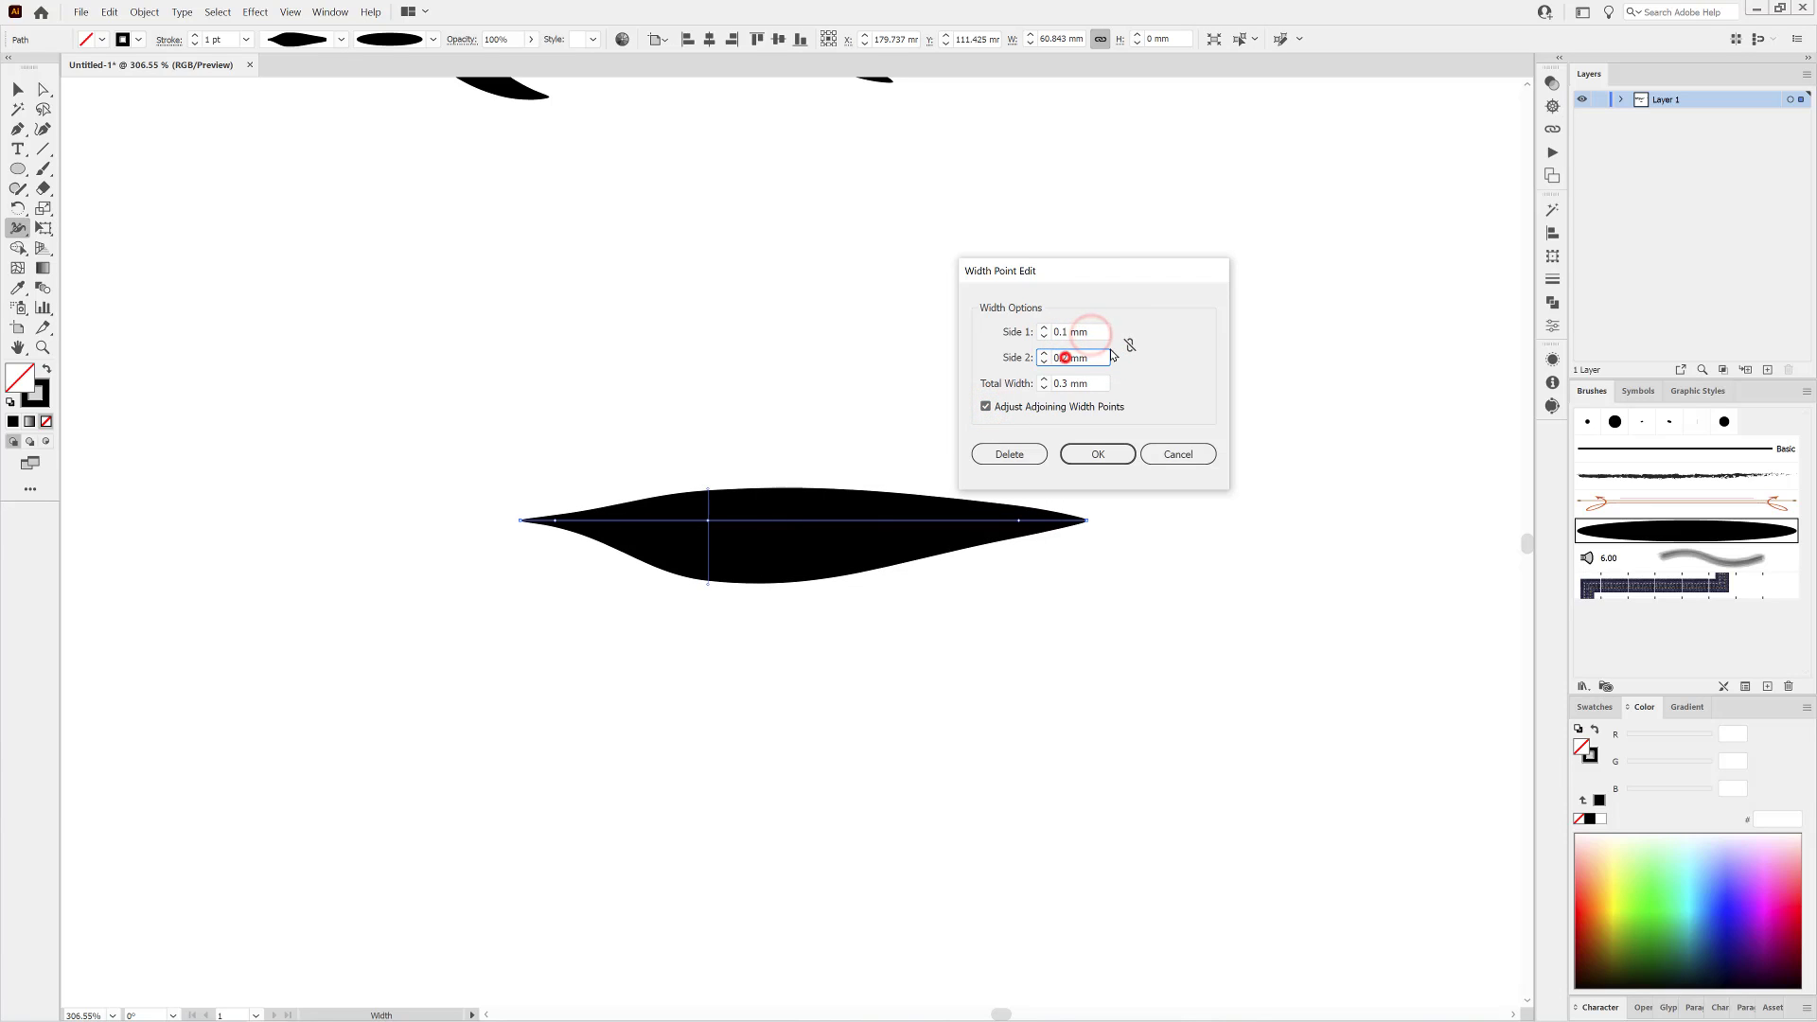
{"action": "left_click", "coordinate": [1090, 331]}
{"action": "left_click", "coordinate": [1098, 455]}
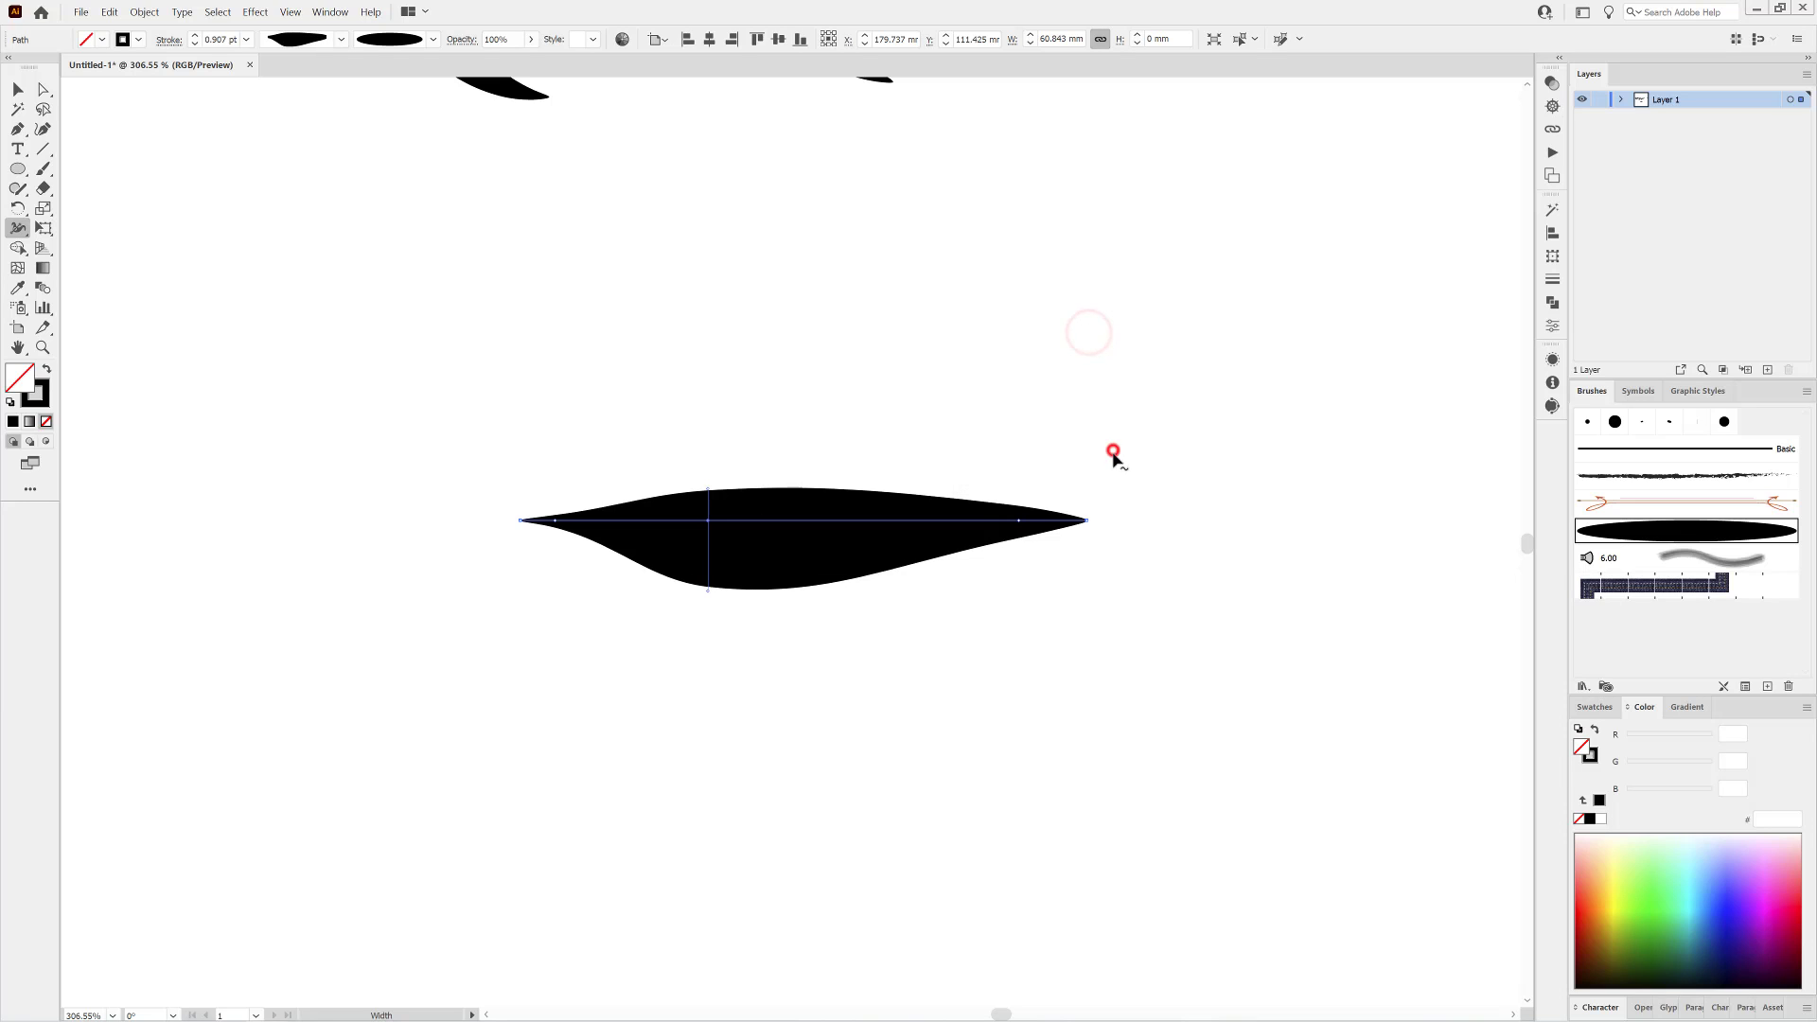
Save the asymmetric leaf's width as another variable width profile under the default name.
{"action": "key", "text": "ctrl+0"}
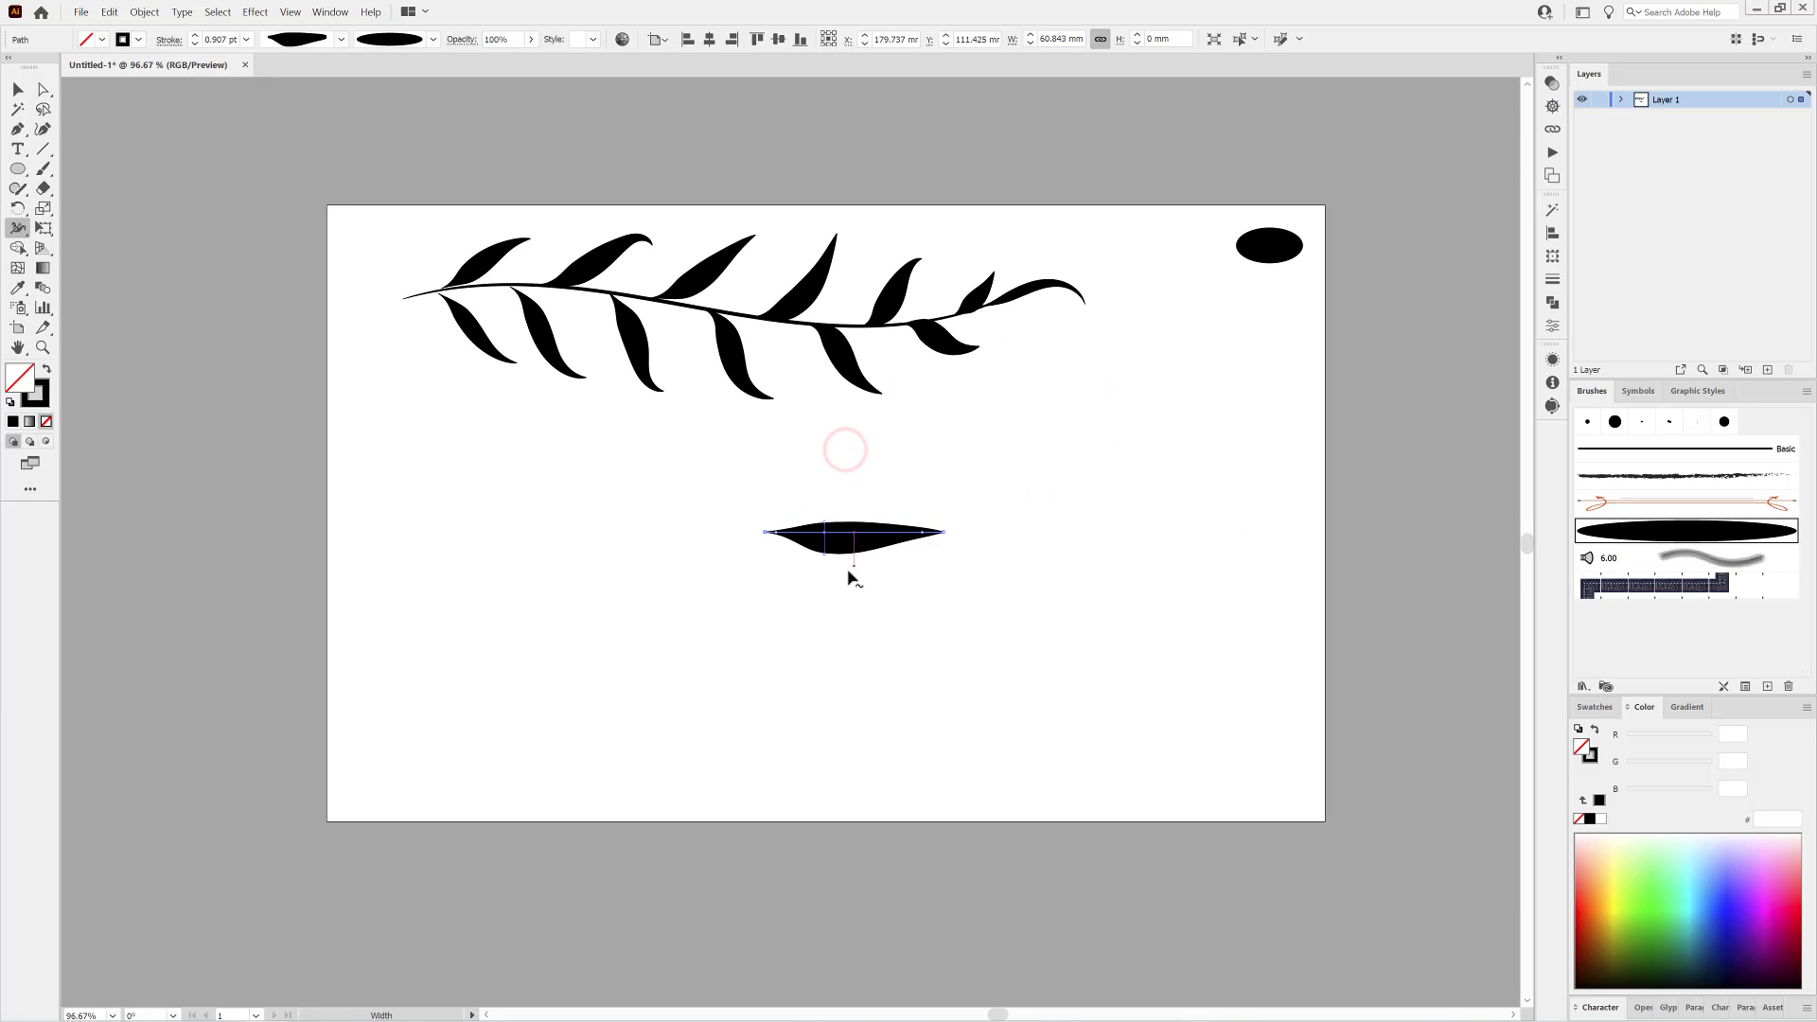
{"action": "left_click", "coordinate": [339, 39]}
{"action": "left_click", "coordinate": [290, 245]}
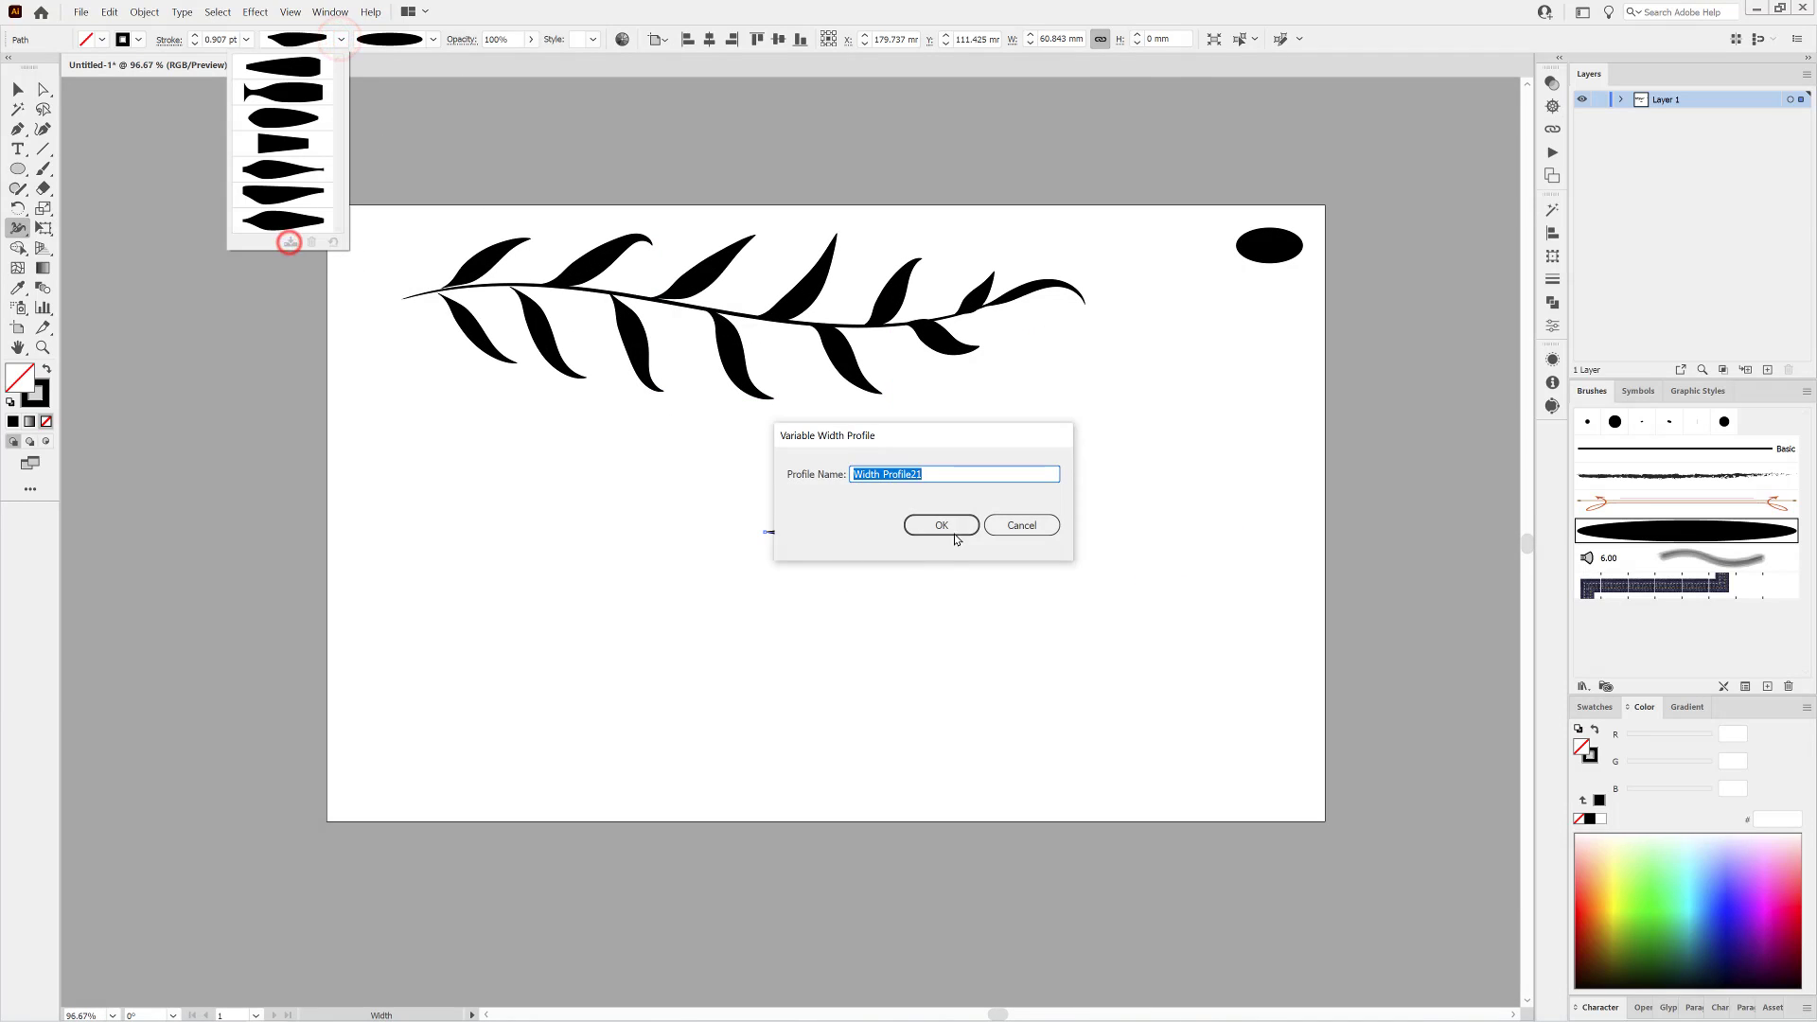
{"action": "left_click", "coordinate": [948, 524]}
Apply the asymmetric width profile to the second, fourth and sixth leaves below the stem.
{"action": "left_click", "coordinate": [898, 644]}
{"action": "left_click", "coordinate": [18, 89]}
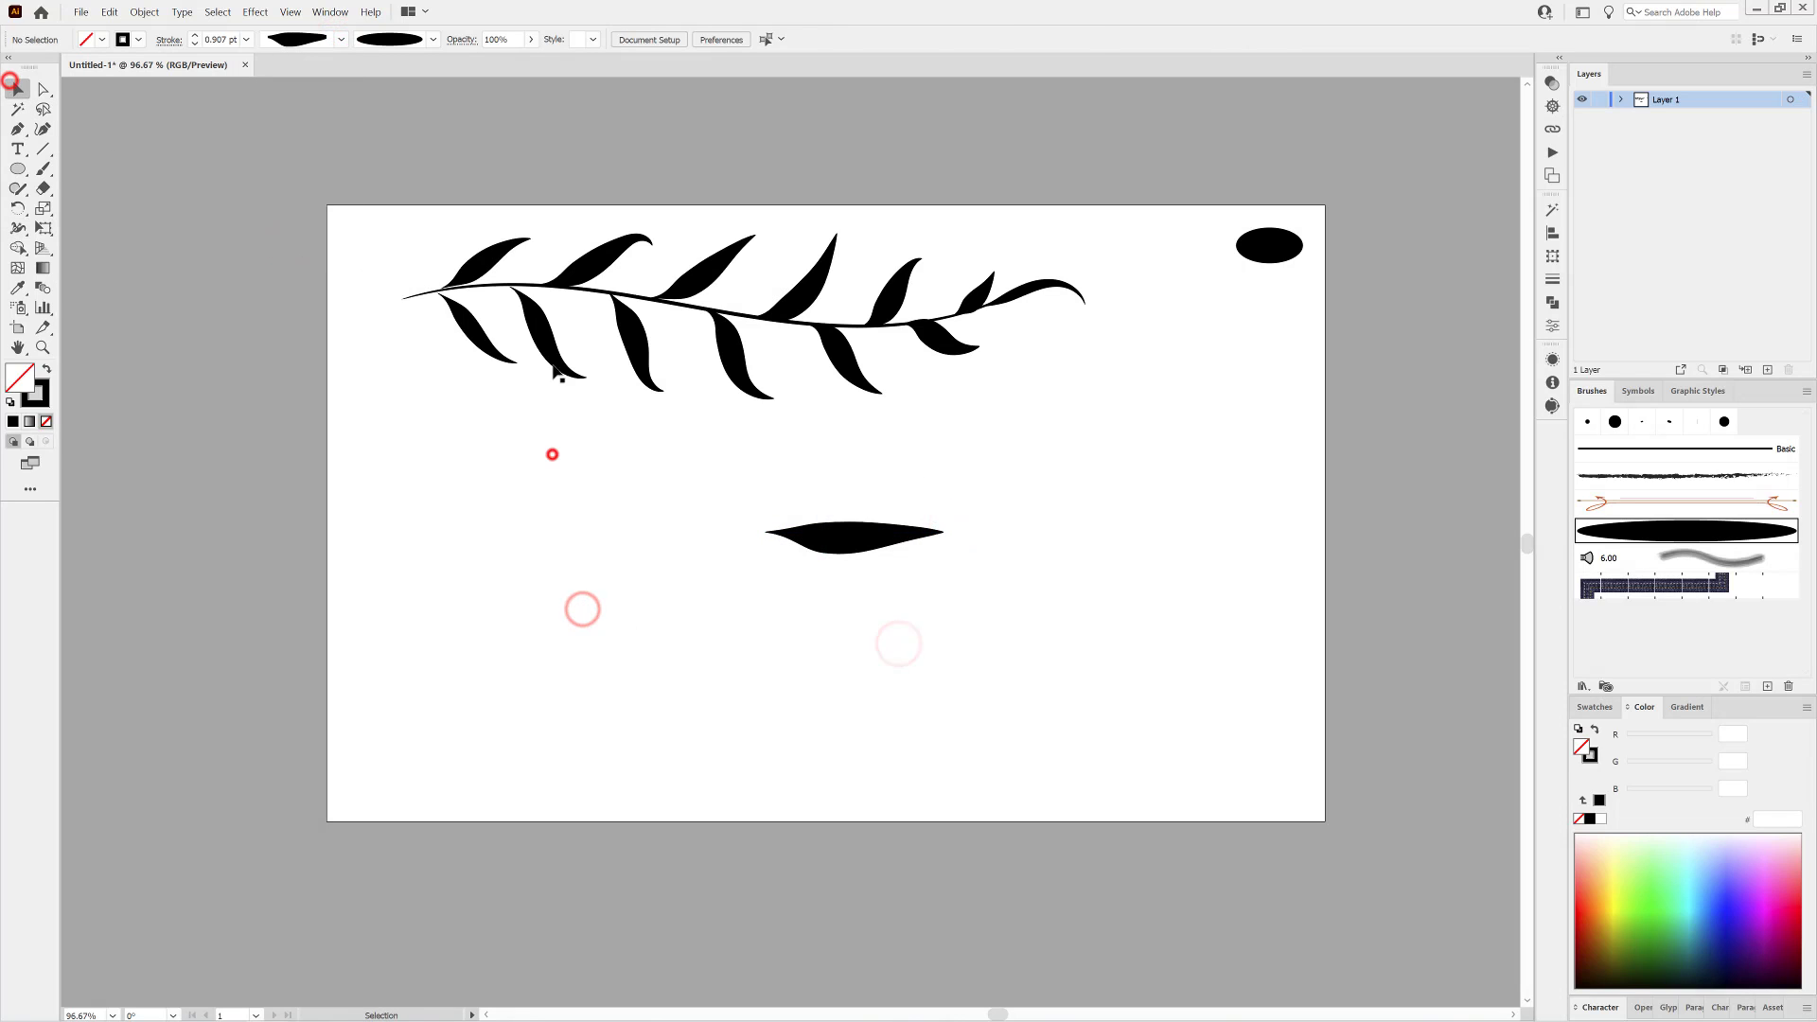
{"action": "left_click", "coordinate": [549, 354]}
{"action": "left_click", "coordinate": [725, 370], "text": "shift"}
{"action": "left_click", "coordinate": [935, 348], "text": "shift"}
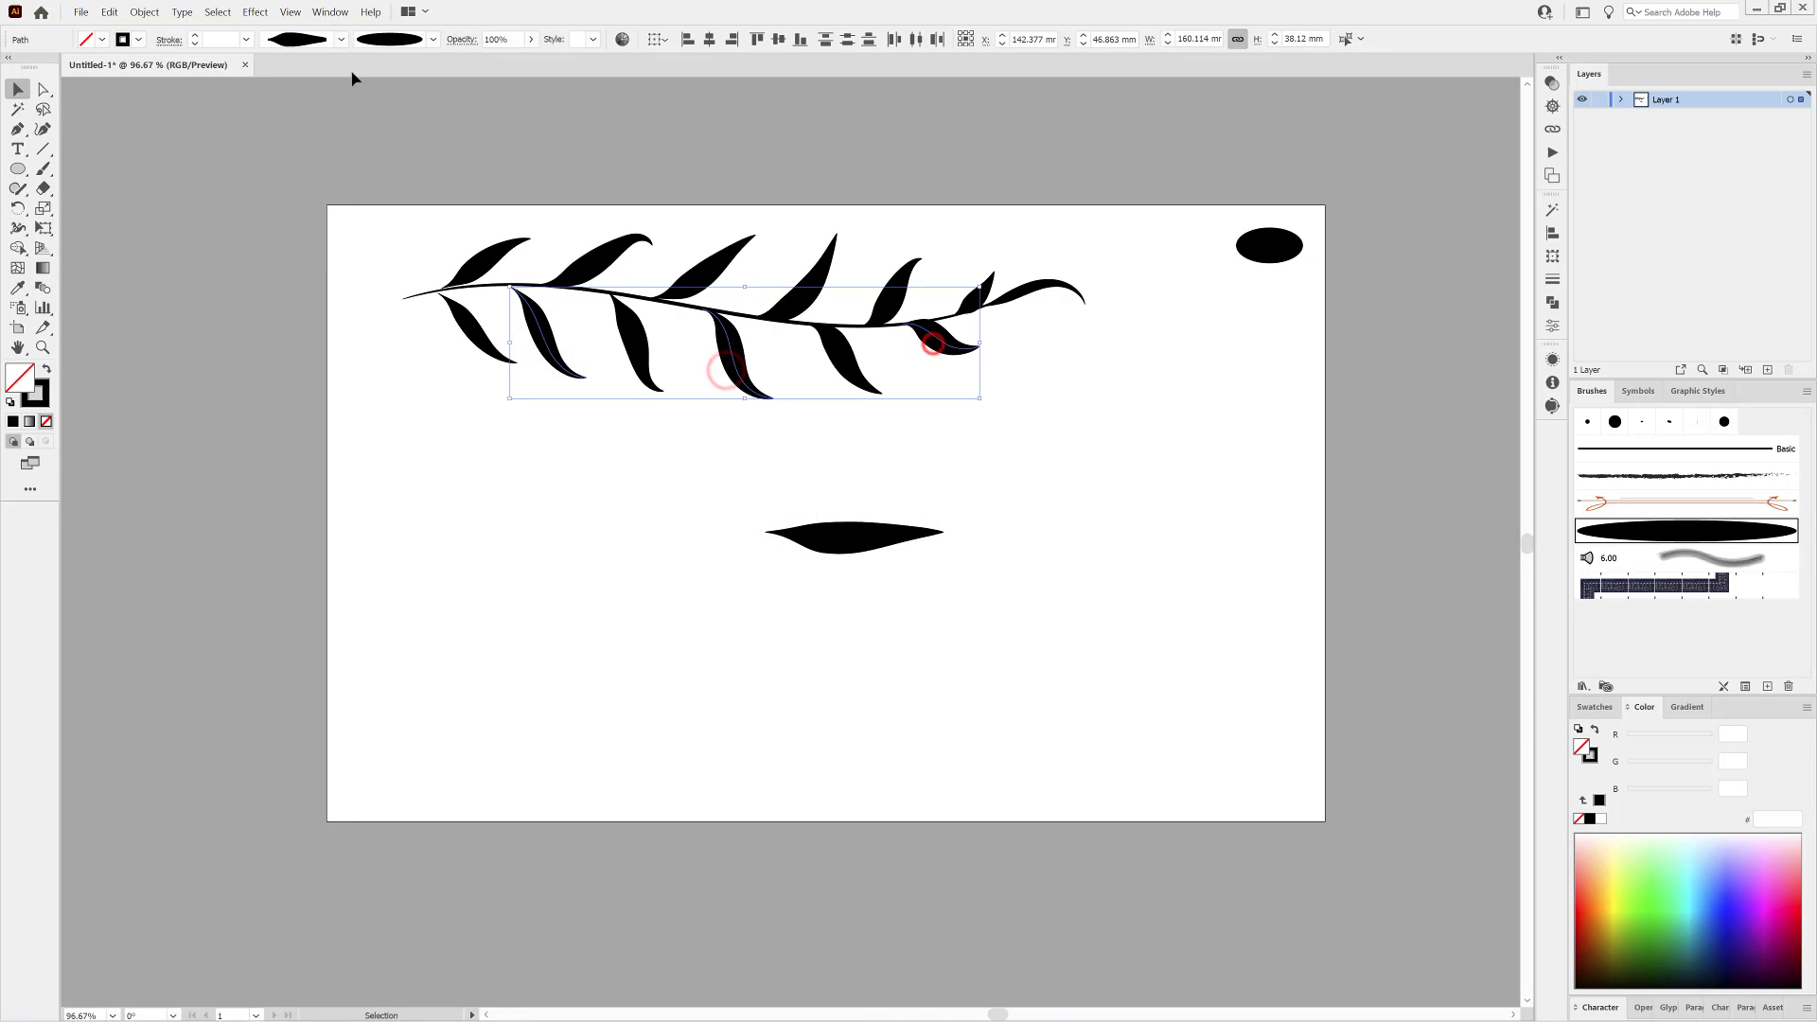
{"action": "left_click", "coordinate": [340, 39]}
{"action": "left_click", "coordinate": [337, 207]}
{"action": "left_click", "coordinate": [534, 497]}
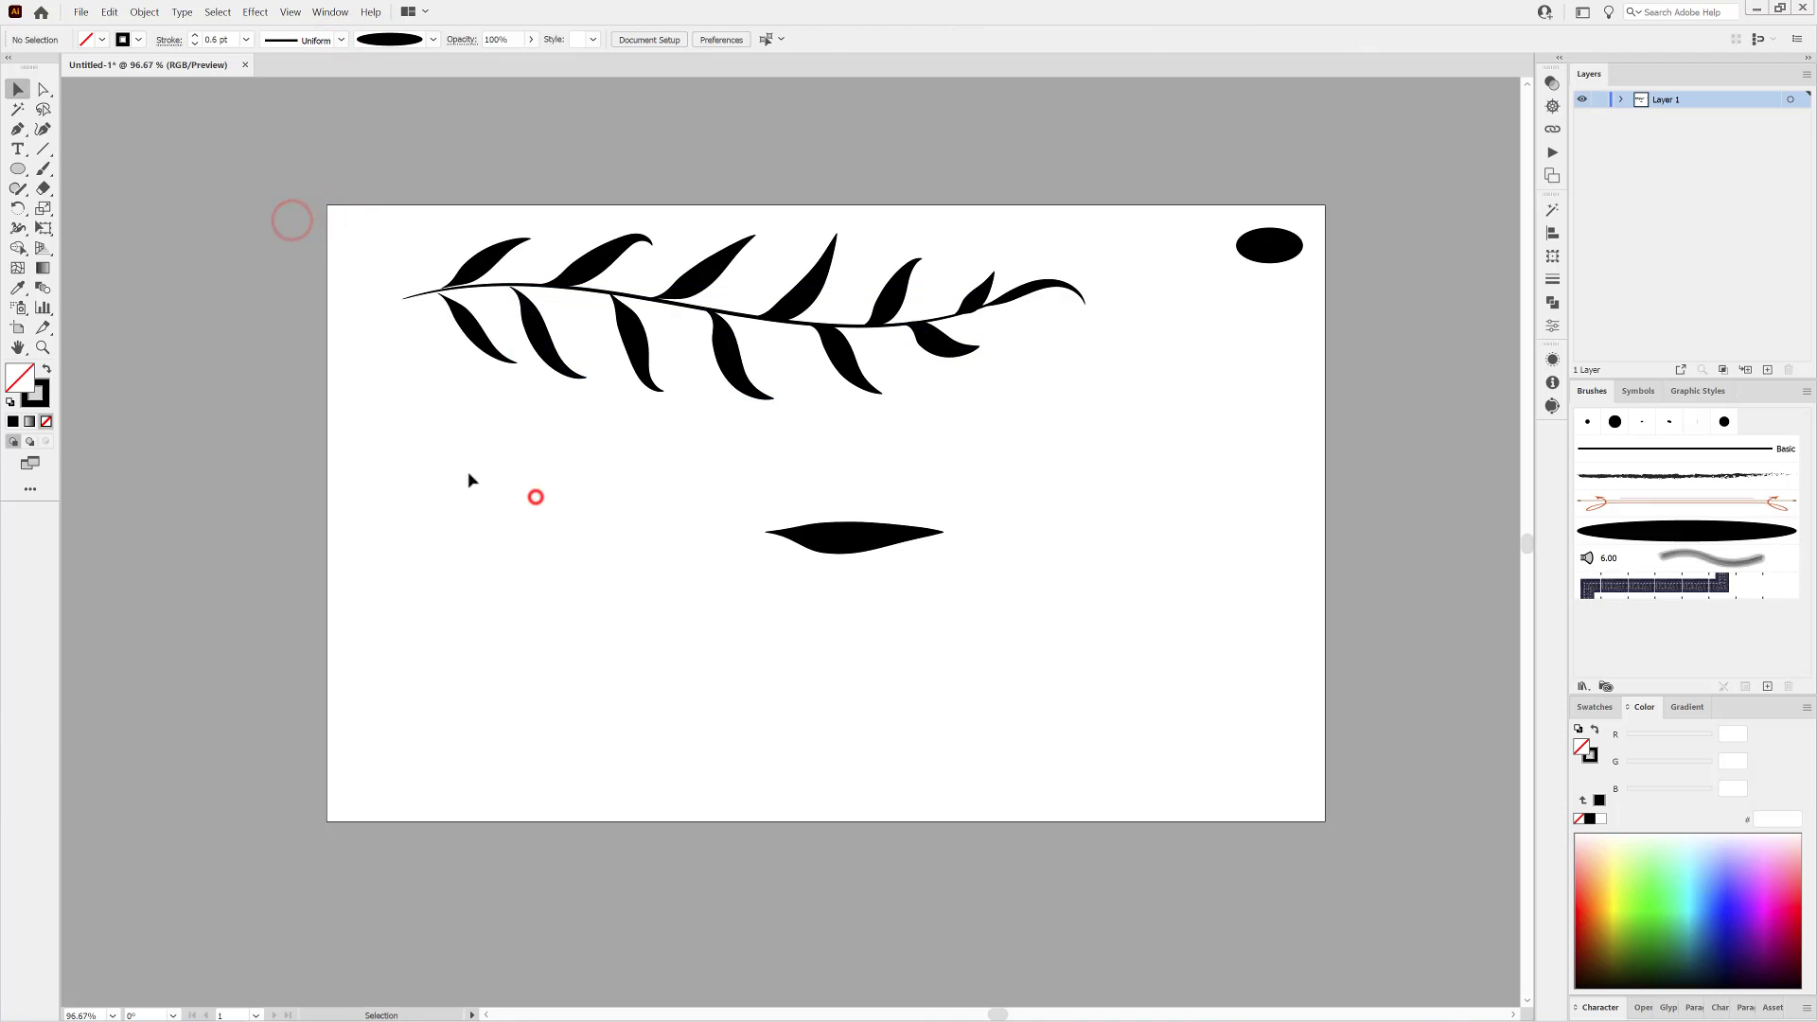
Paint three curved test leaves below the branch using a 1 pt stroke and the asymmetric width profile.
{"action": "left_click", "coordinate": [43, 170]}
{"action": "left_click_drag", "start_coordinate": [552, 744], "coordinate": [550, 744]}
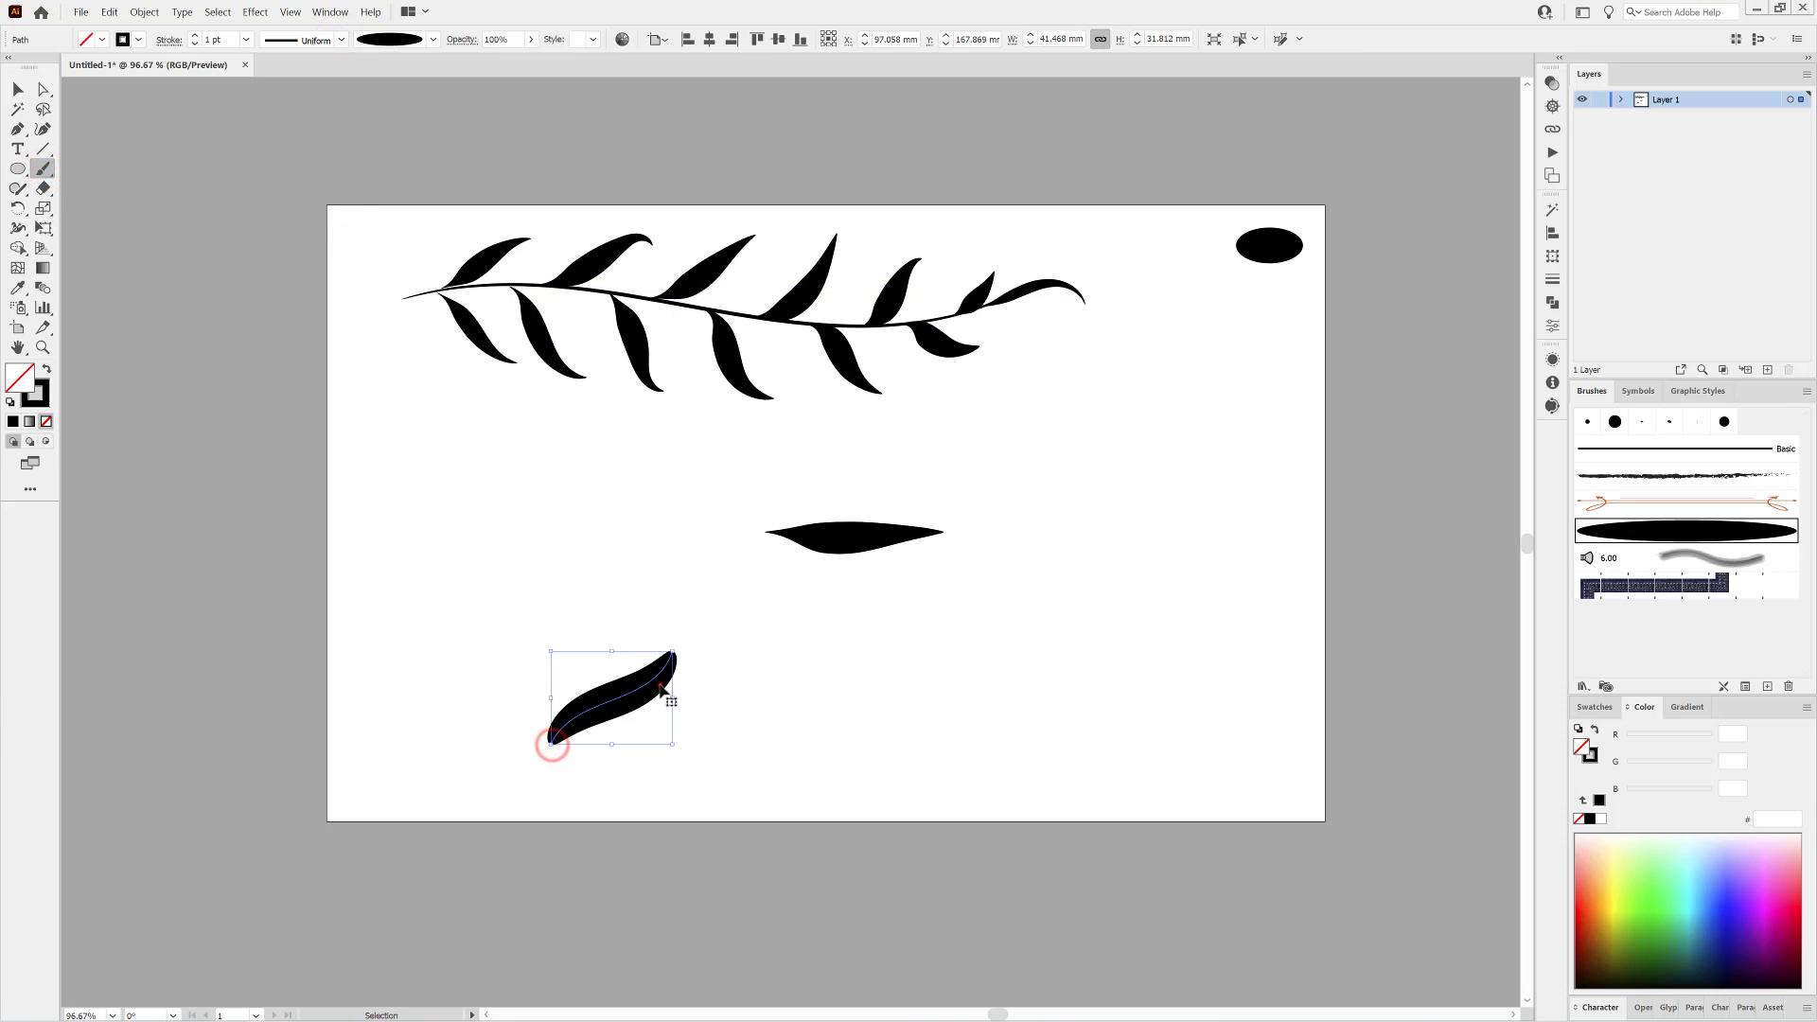
{"action": "left_click", "coordinate": [340, 38]}
{"action": "left_click", "coordinate": [341, 81]}
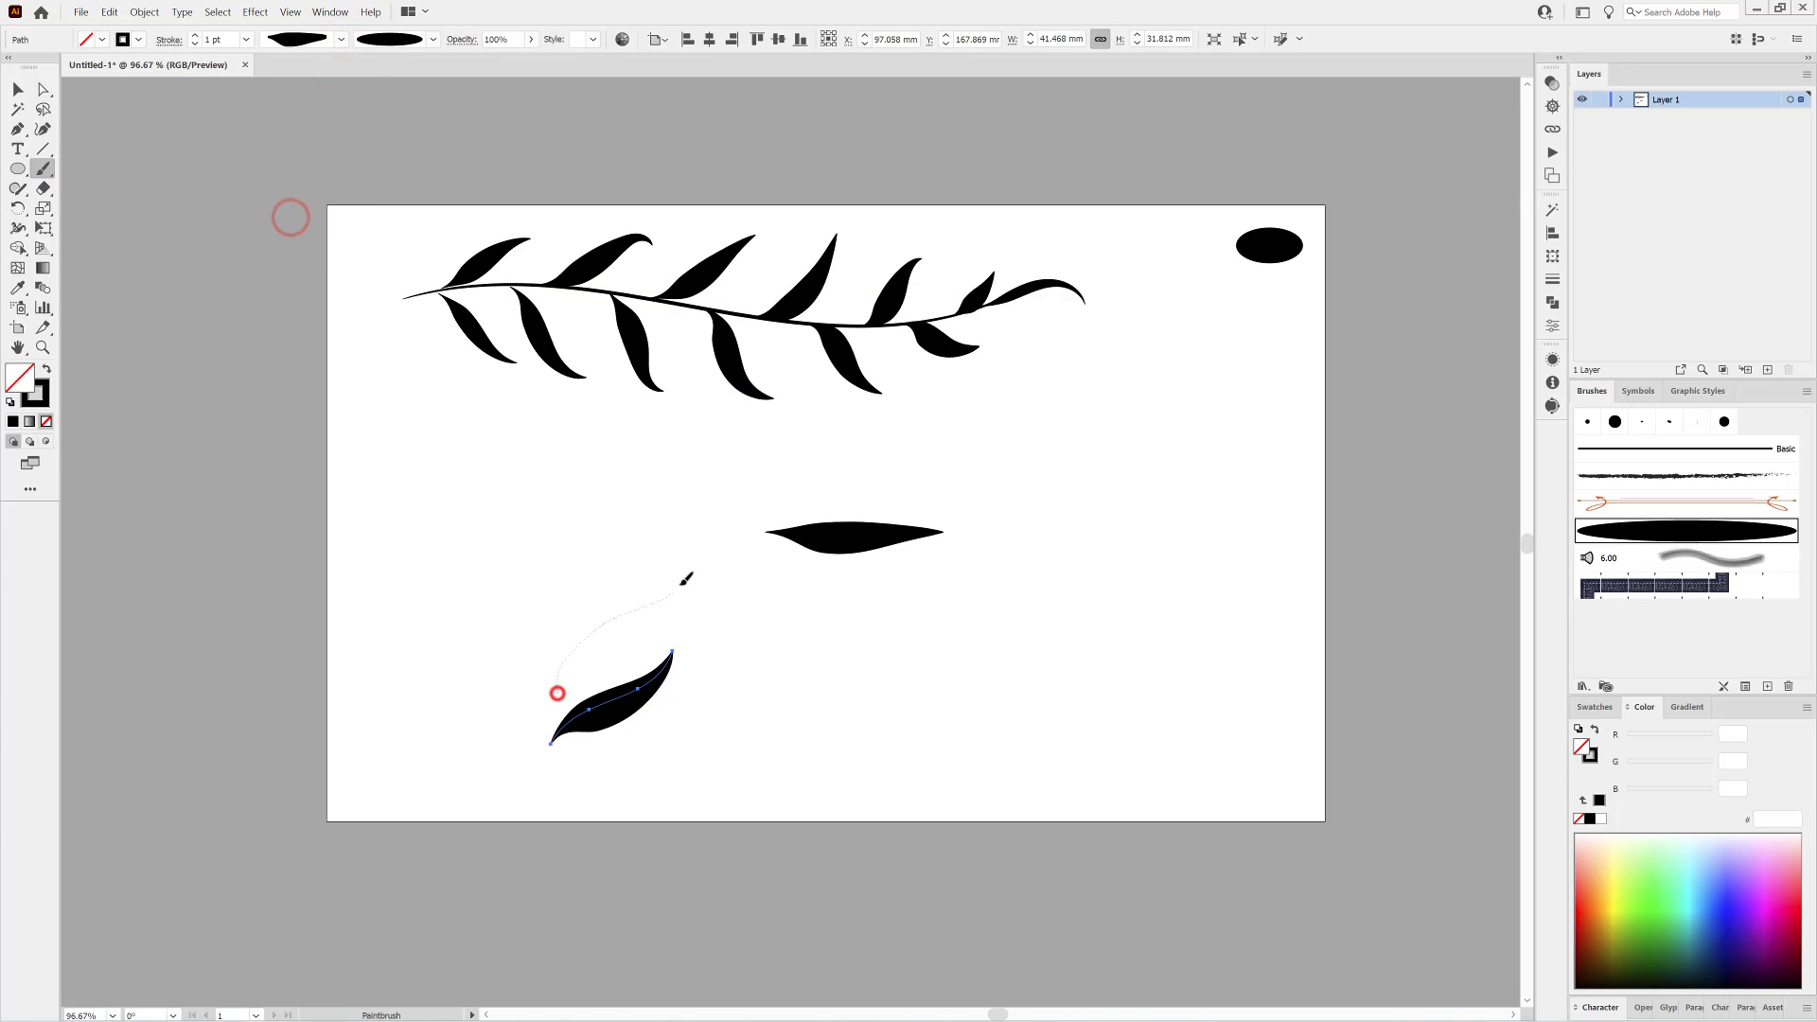
{"action": "left_click_drag", "start_coordinate": [682, 583], "coordinate": [681, 577]}
{"action": "left_click_drag", "start_coordinate": [561, 614], "coordinate": [576, 582]}
{"action": "left_click_drag", "start_coordinate": [666, 498], "coordinate": [668, 500]}
{"action": "left_click", "coordinate": [520, 507]}
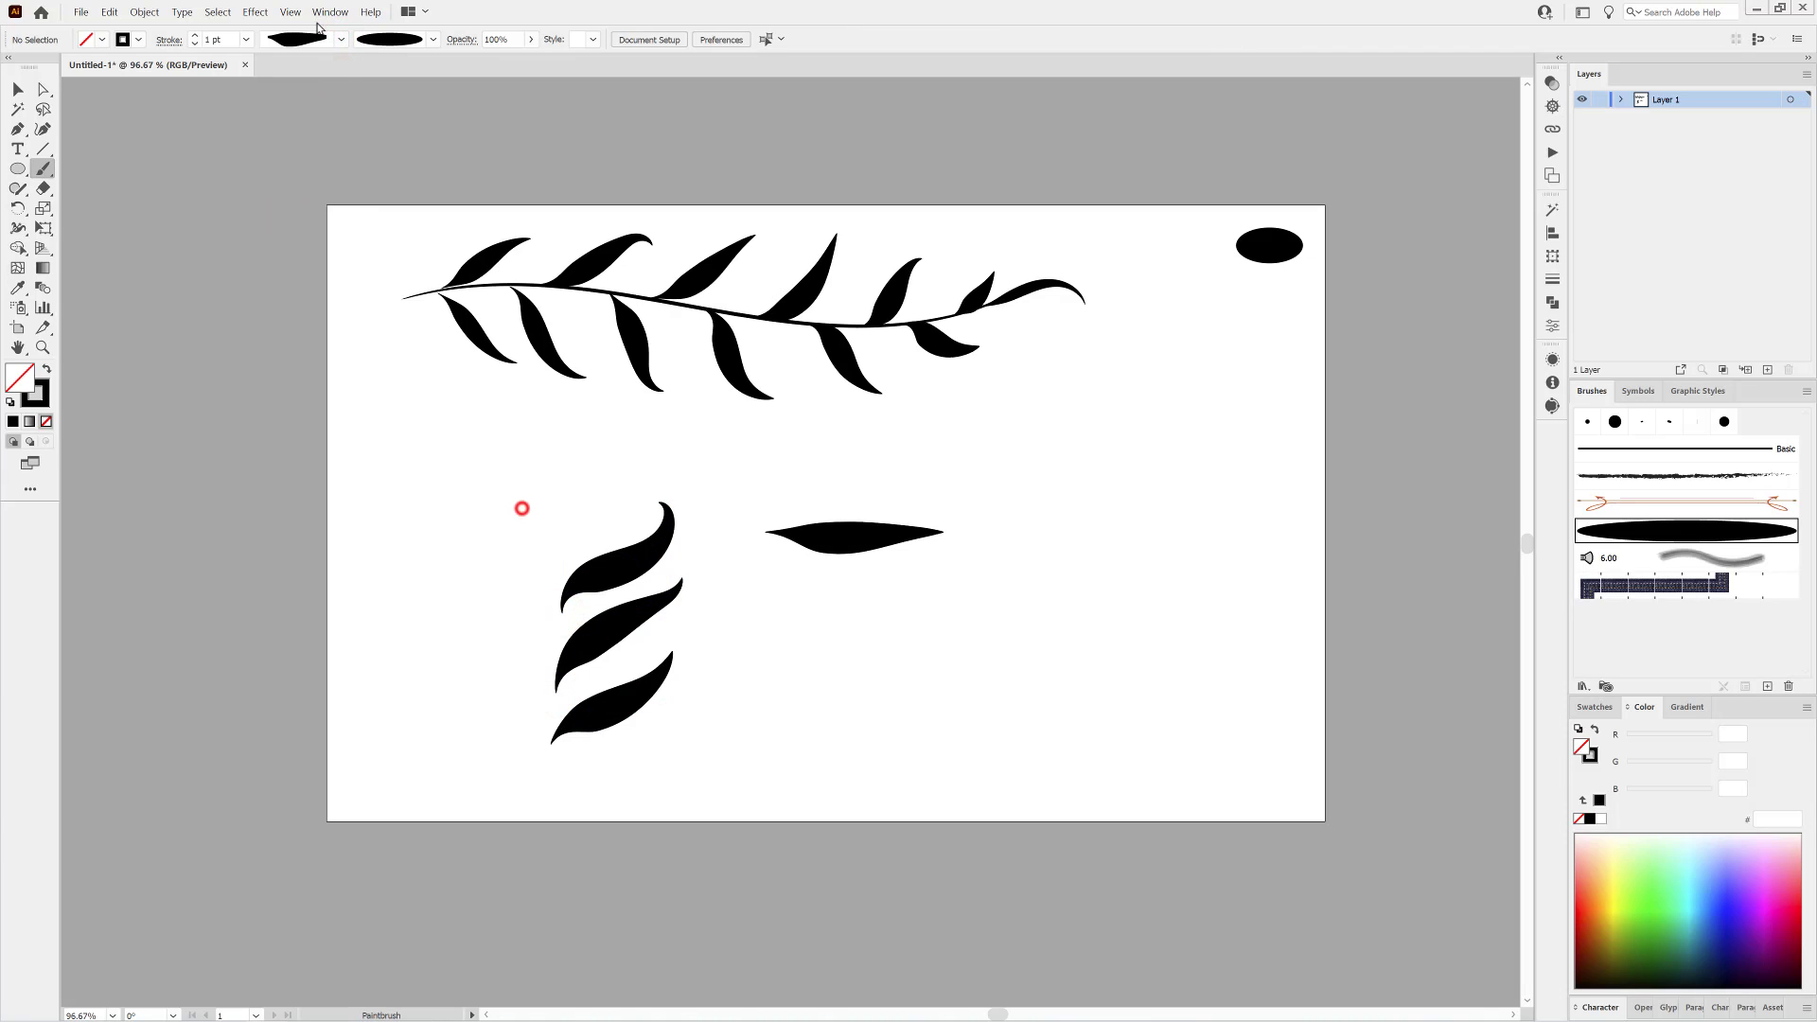
Switch to the symmetric leaf profile and paint two more test leaves beside the first three.
{"action": "left_click", "coordinate": [339, 39]}
{"action": "left_click", "coordinate": [302, 194]}
{"action": "mouse_move", "coordinate": [674, 736]}
{"action": "left_mouse_down"}
{"action": "mouse_move", "coordinate": [793, 653]}
{"action": "mouse_move", "coordinate": [814, 587]}
{"action": "left_mouse_up"}
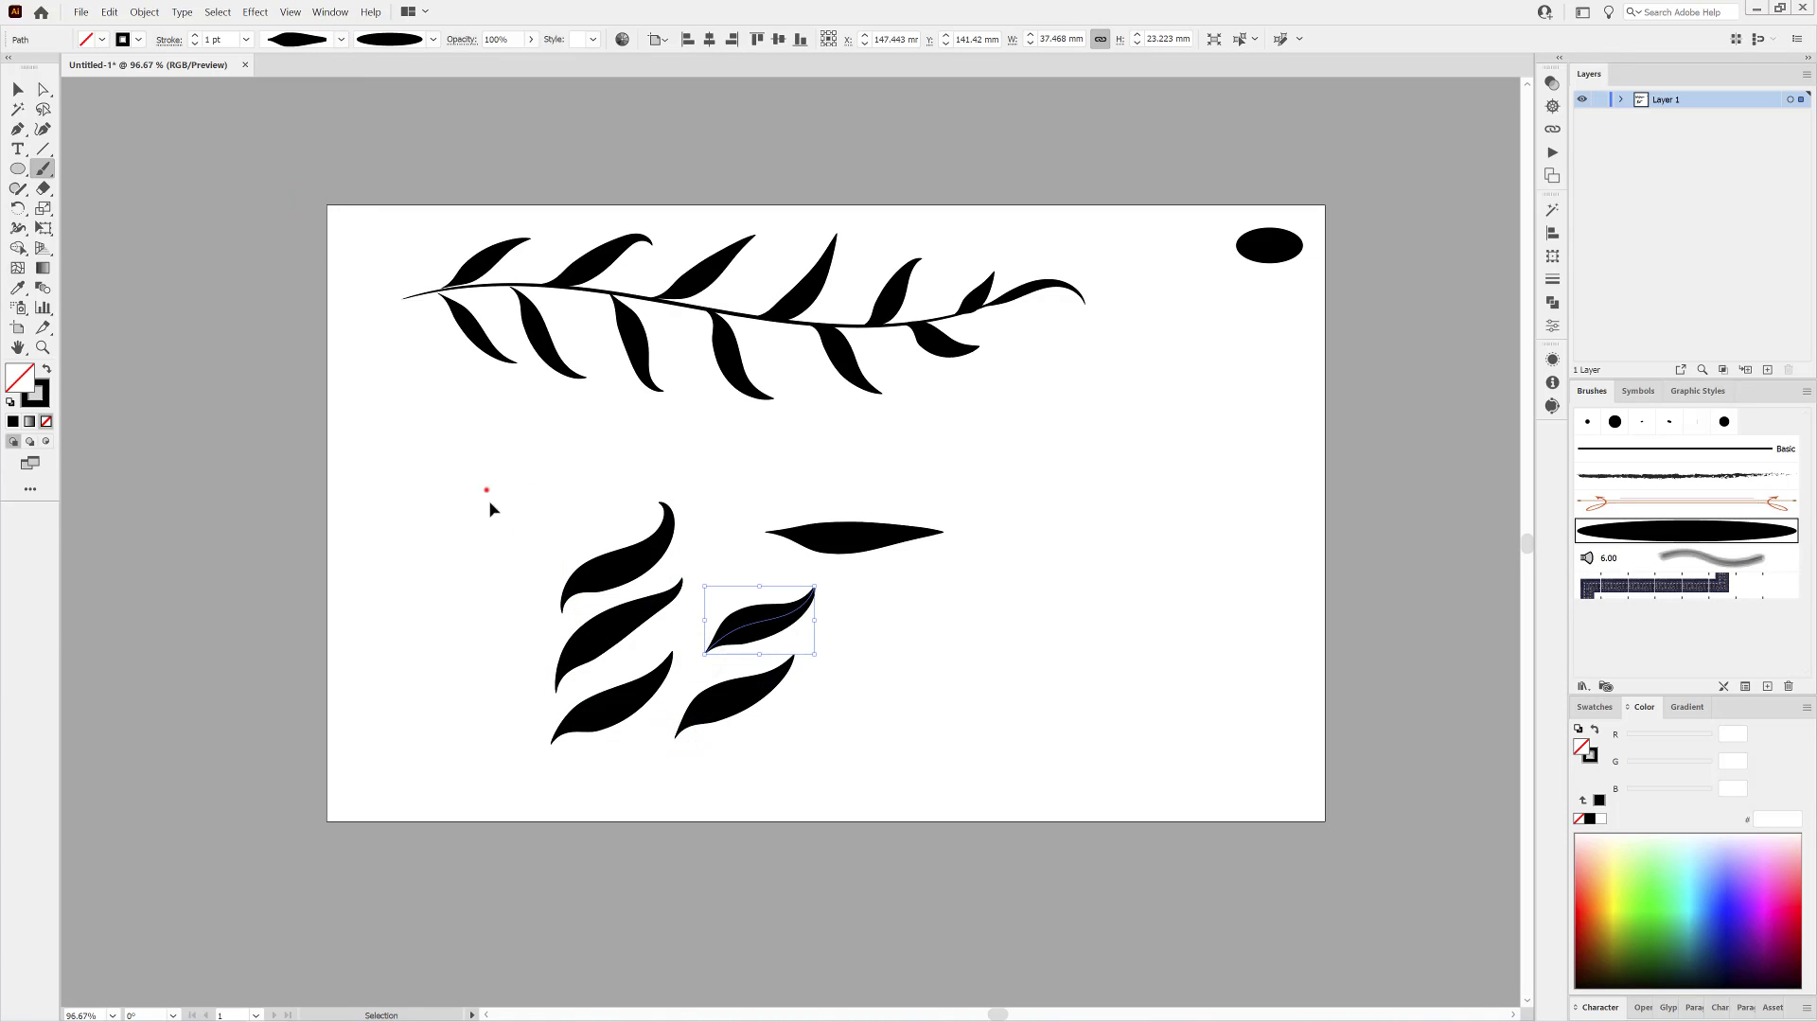
Delete both groups of curved test leaves below the branch.
{"action": "left_click_drag", "start_coordinate": [486, 490], "coordinate": [634, 765]}
{"action": "key", "text": "Delete"}
{"action": "left_click_drag", "start_coordinate": [670, 586], "coordinate": [820, 782]}
{"action": "key", "text": "Delete"}
Move the horizontal asymmetric leaf to the left side of the artboard, under the start of the branch.
{"action": "left_click", "coordinate": [854, 549]}
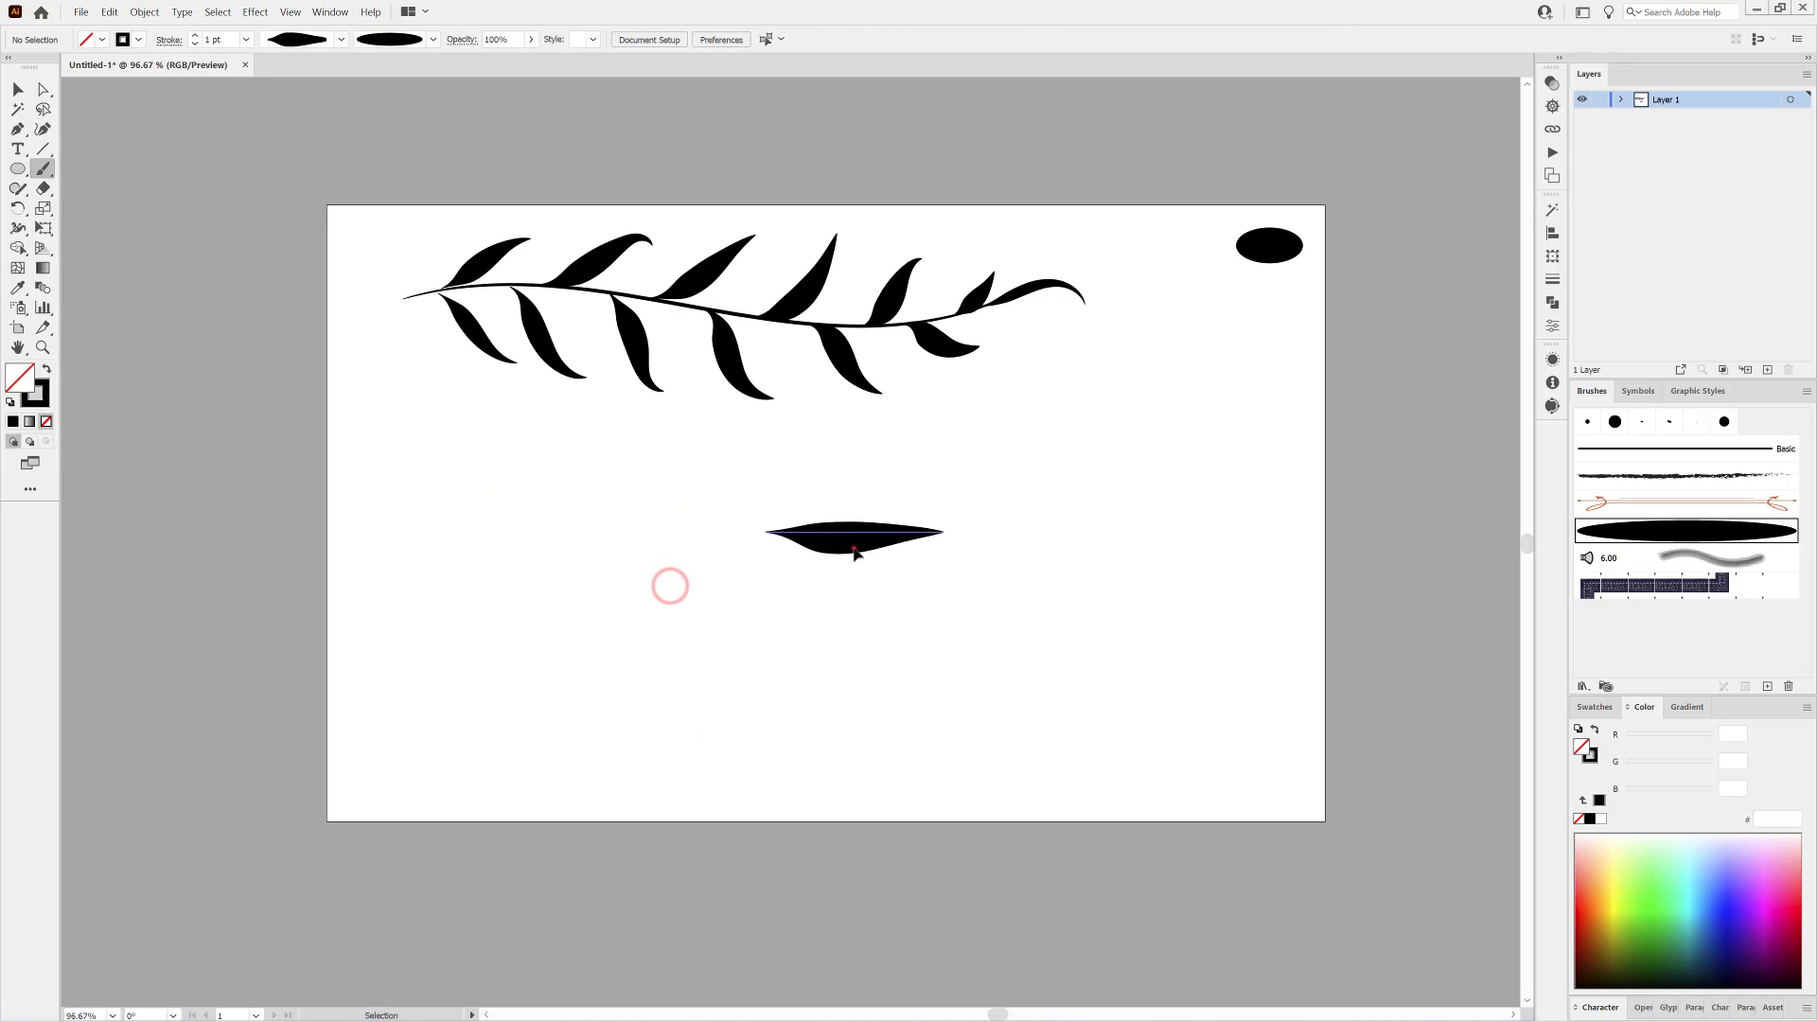
{"action": "left_click_drag", "start_coordinate": [854, 552], "coordinate": [447, 521]}
{"action": "left_click", "coordinate": [719, 684]}
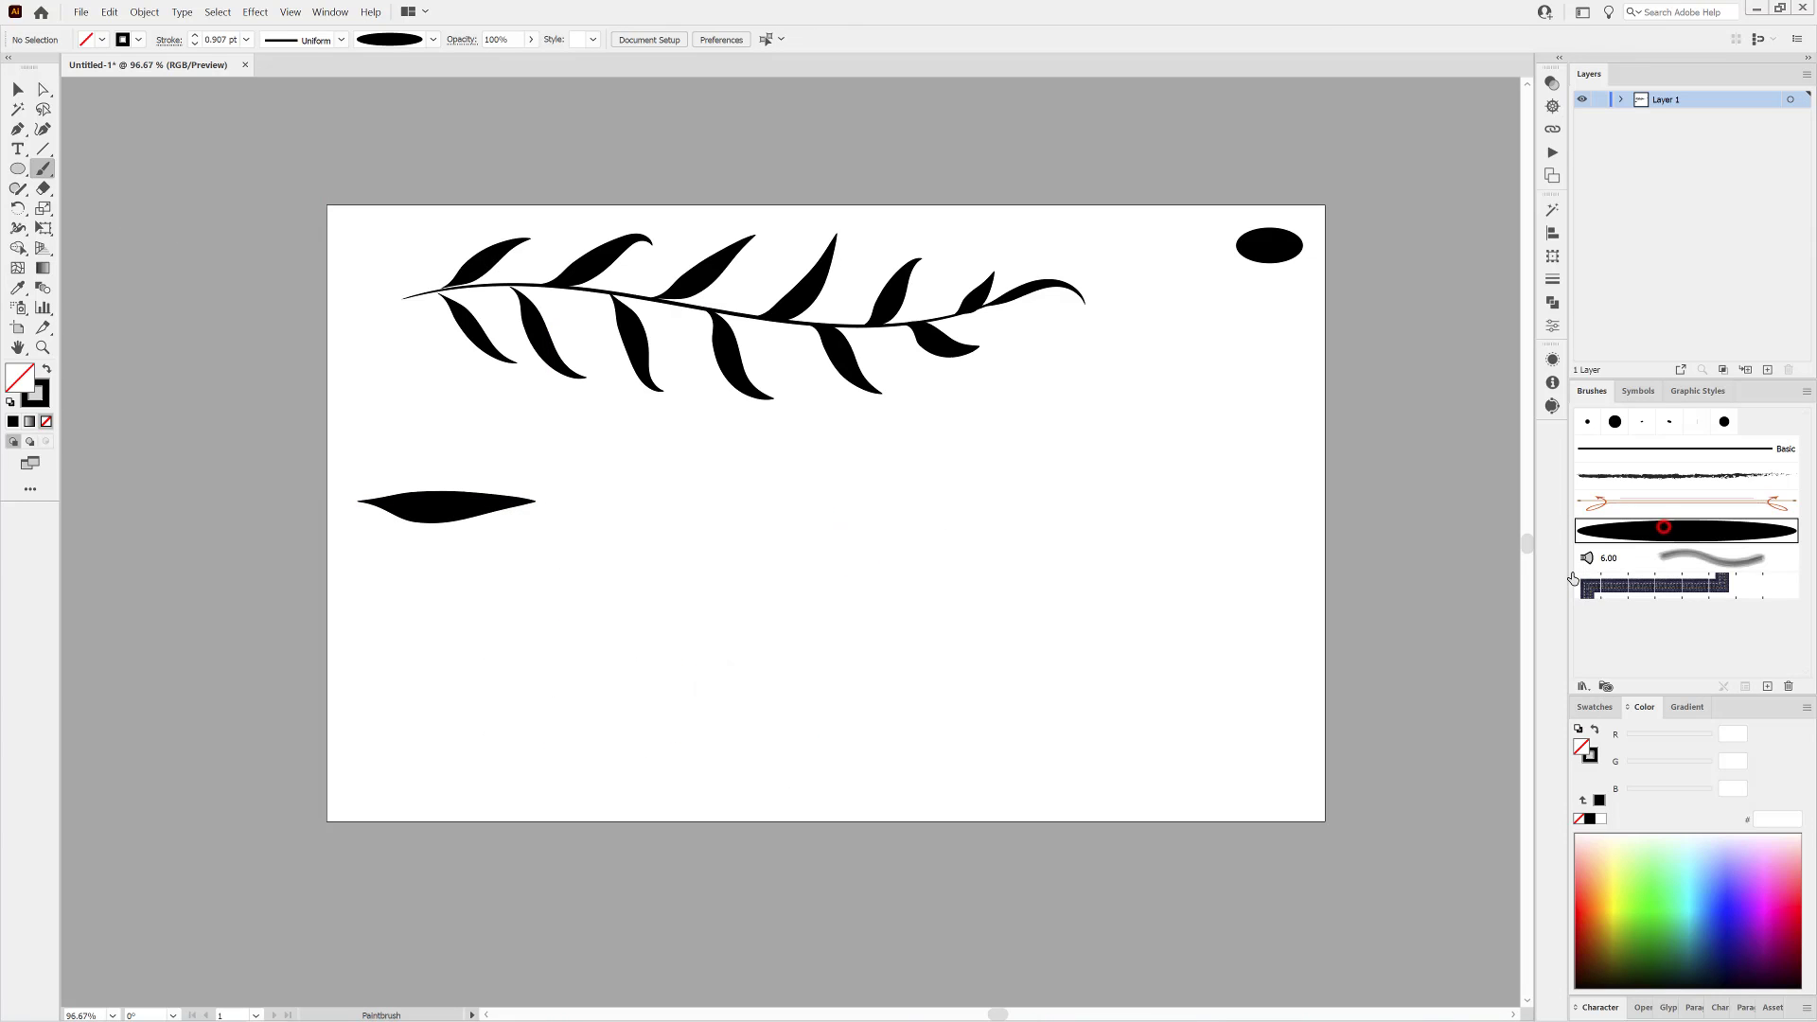
Paint a horizontal stroke about 44 mm long with the black ellipse art brush and widen it near the middle with the Width tool.
{"action": "mouse_move", "coordinate": [926, 523]}
{"action": "left_mouse_down"}
{"action": "mouse_move", "coordinate": [1064, 632]}
{"action": "mouse_move", "coordinate": [849, 549]}
{"action": "left_mouse_up"}
{"action": "left_click", "coordinate": [17, 228]}
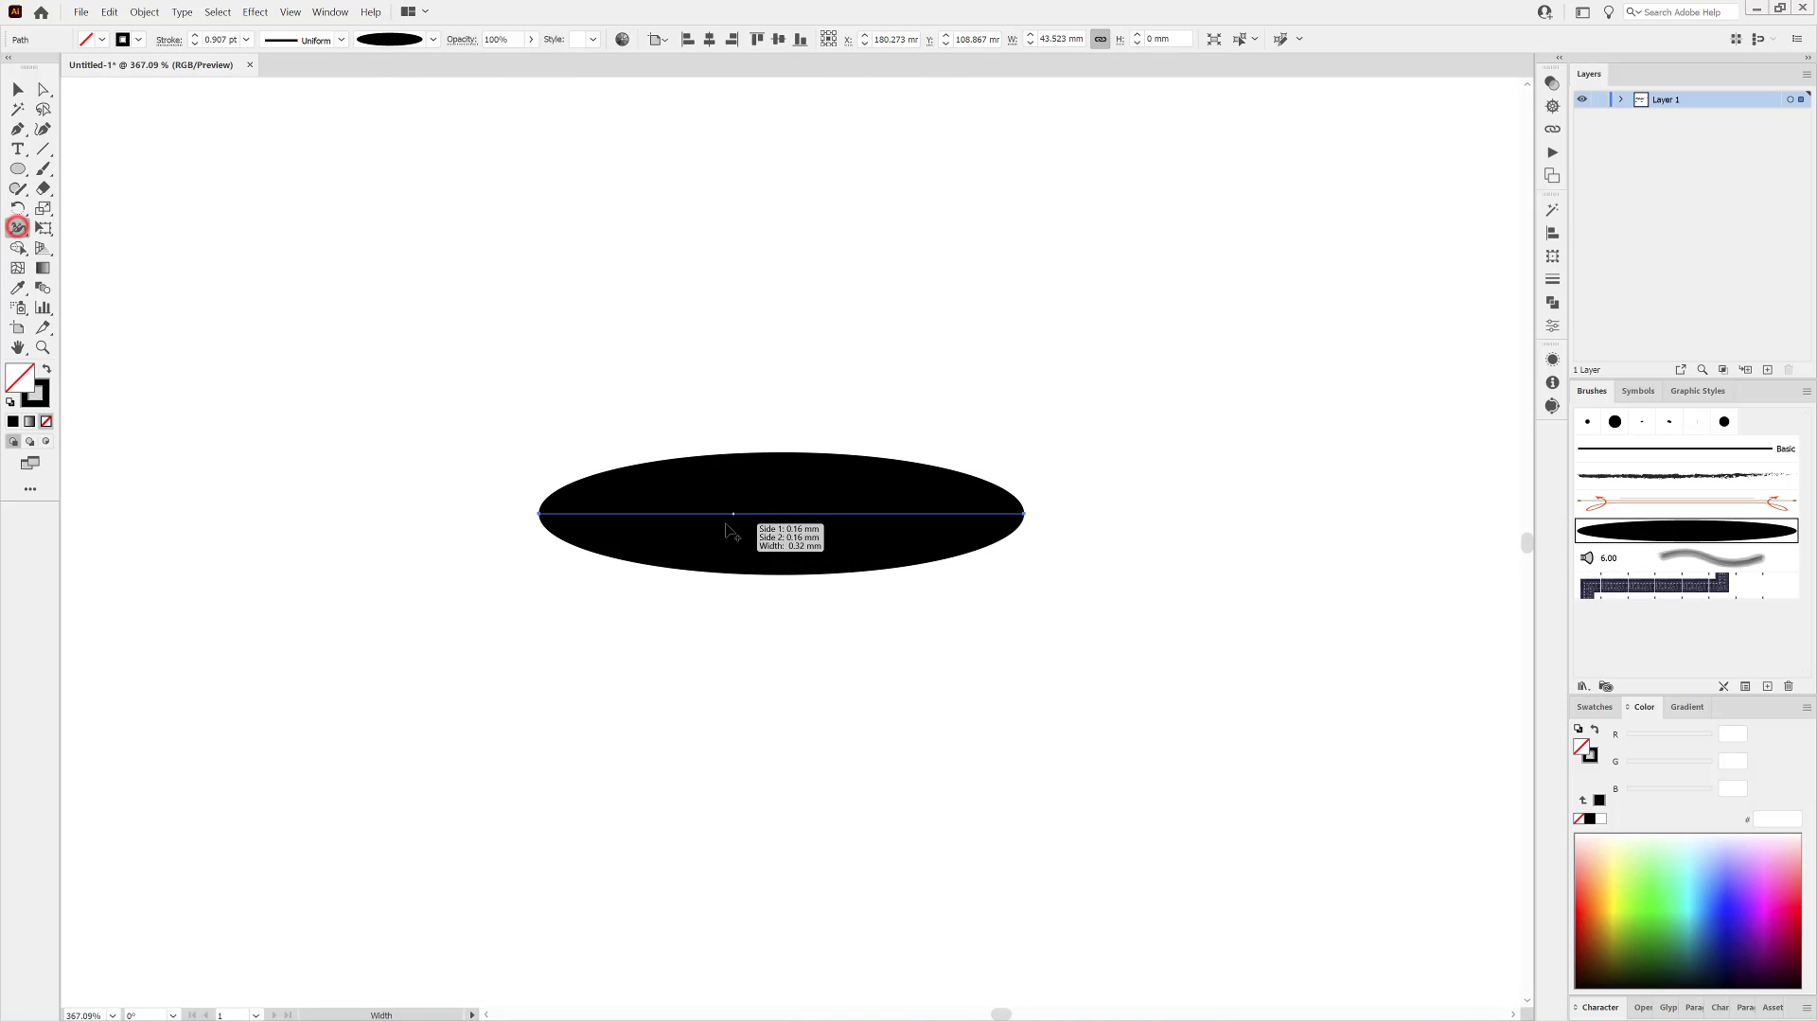
{"action": "left_click_drag", "start_coordinate": [727, 522], "coordinate": [725, 598]}
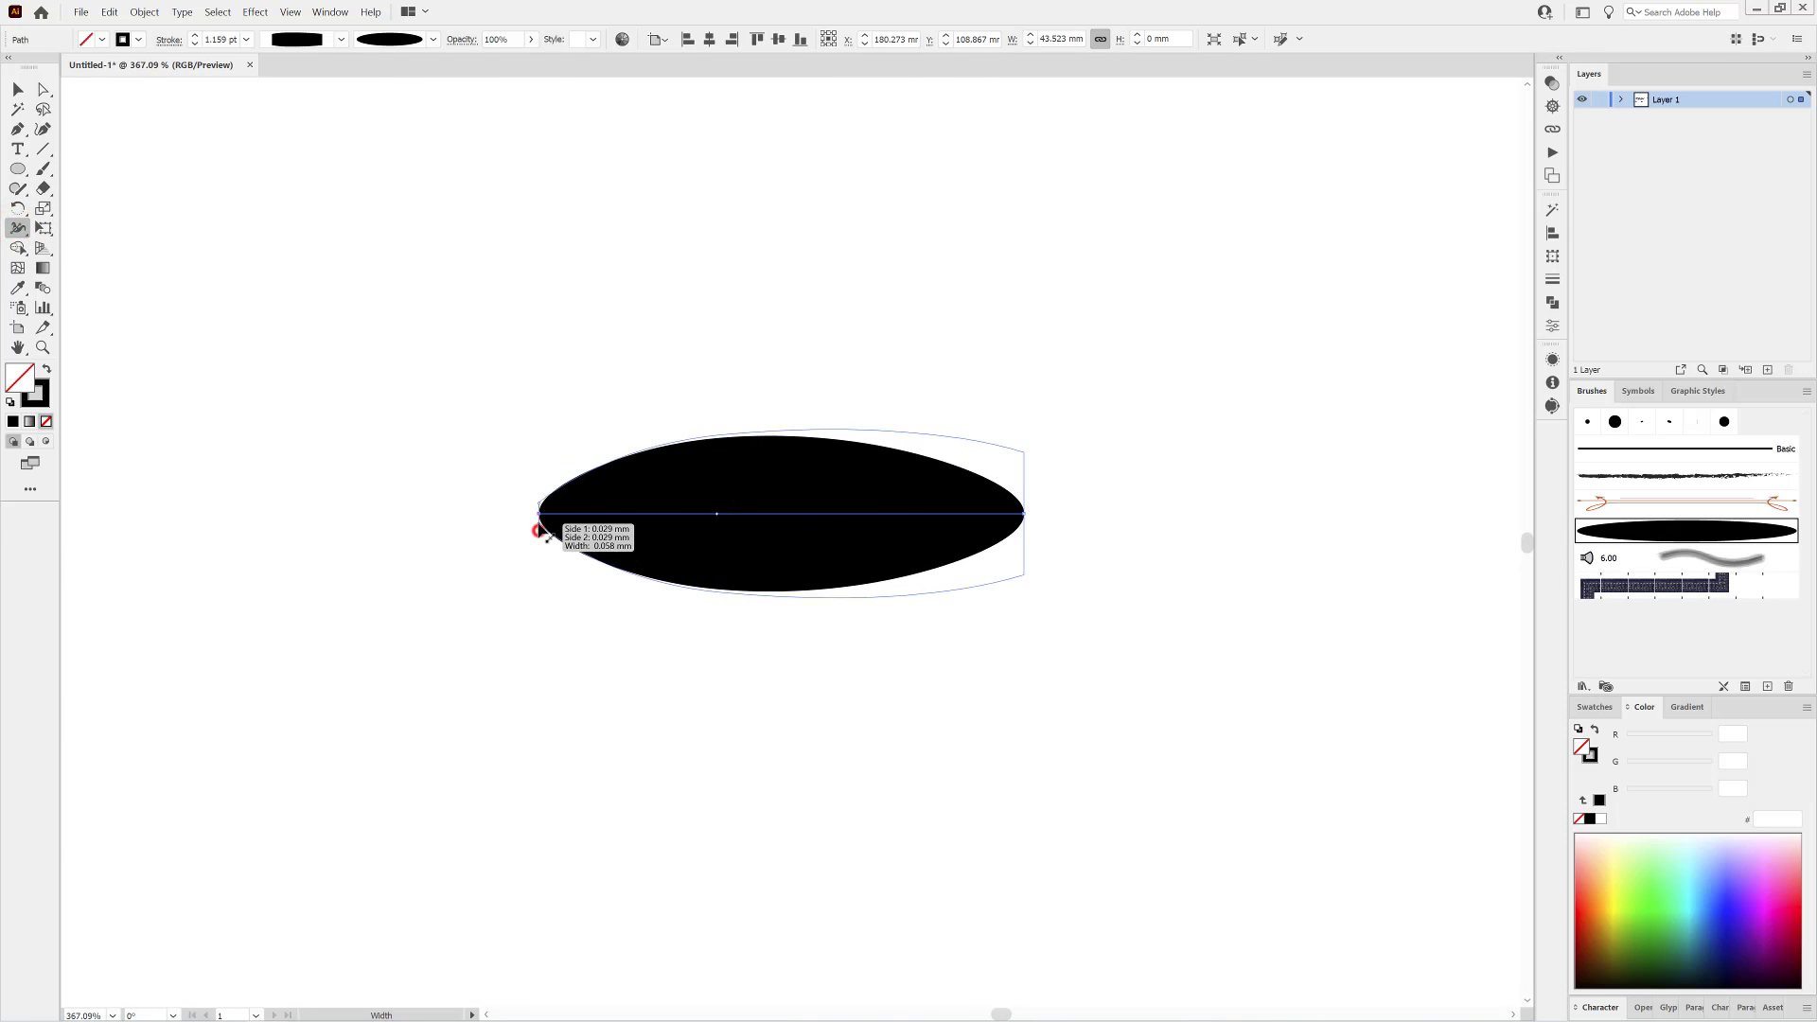
Add width points along the black stroke to form serrated edges on both sides and taper both ends to points.
{"action": "left_click_drag", "start_coordinate": [540, 519], "coordinate": [724, 589]}
{"action": "left_click_drag", "start_coordinate": [804, 519], "coordinate": [811, 582]}
{"action": "left_click_drag", "start_coordinate": [889, 526], "coordinate": [898, 571]}
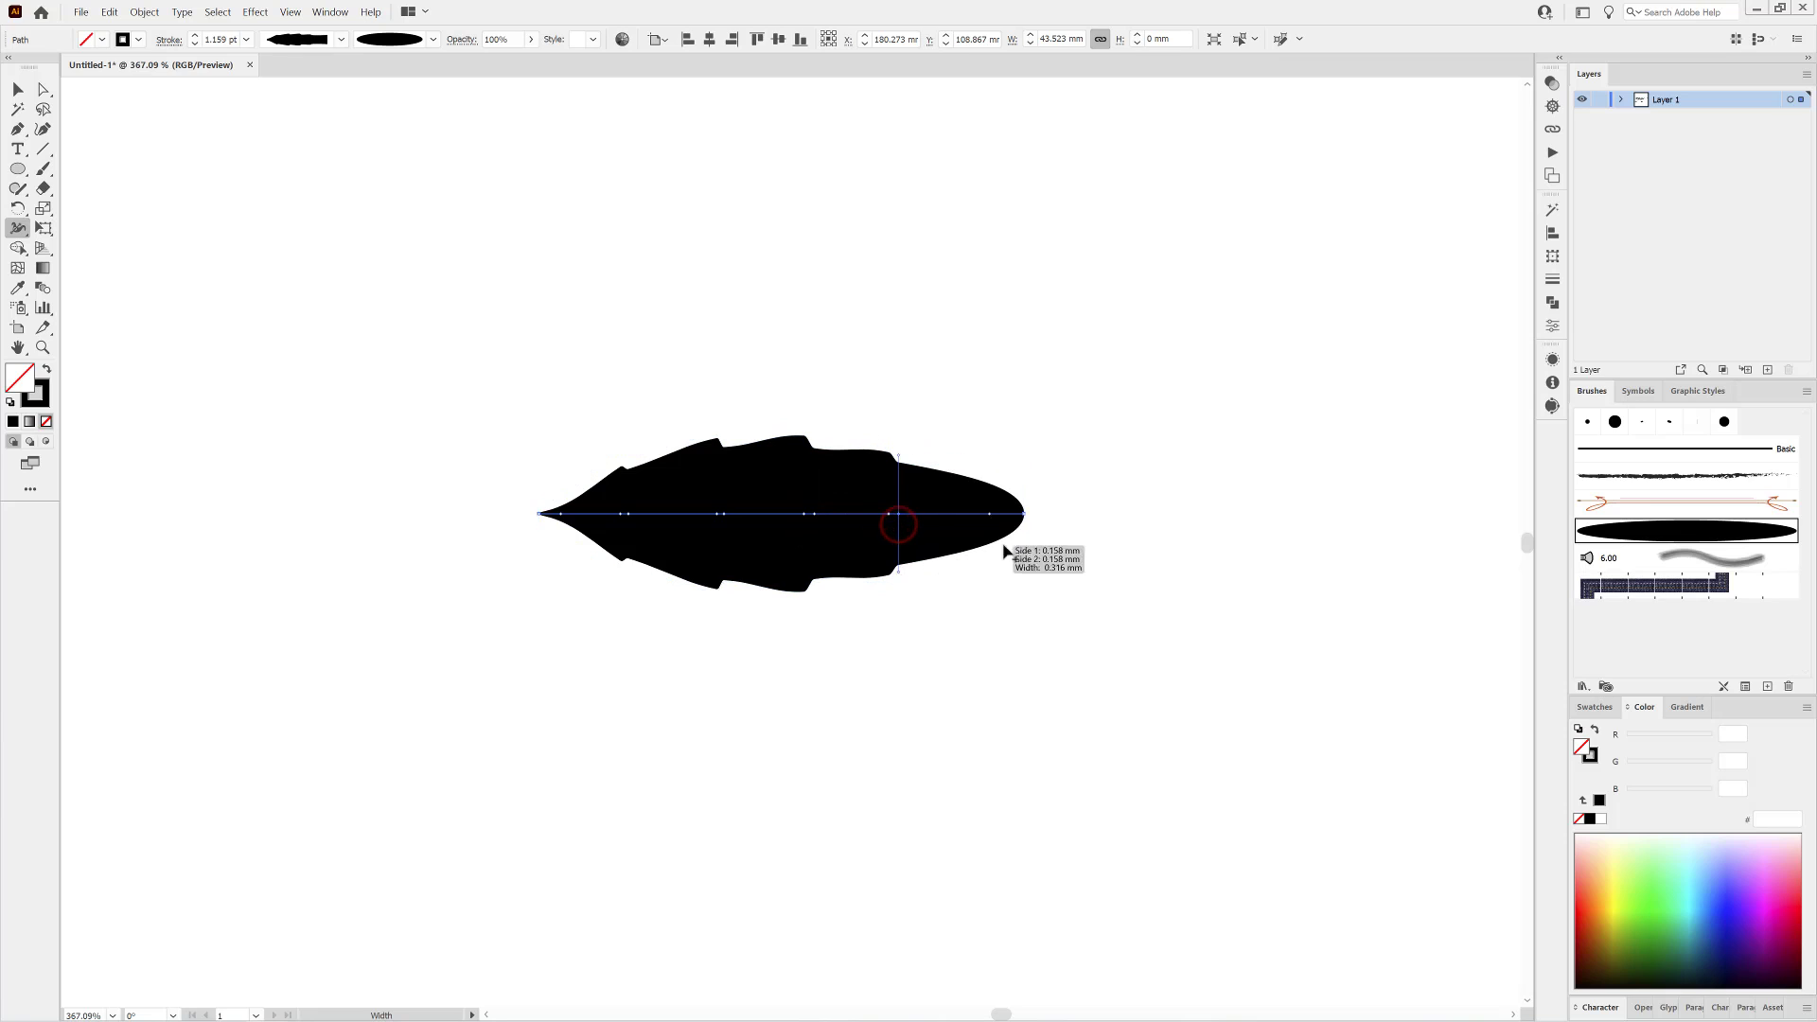
{"action": "mouse_move", "coordinate": [1023, 550]}
{"action": "left_mouse_down"}
{"action": "mouse_move", "coordinate": [950, 557]}
{"action": "mouse_move", "coordinate": [1024, 517]}
{"action": "left_mouse_up"}
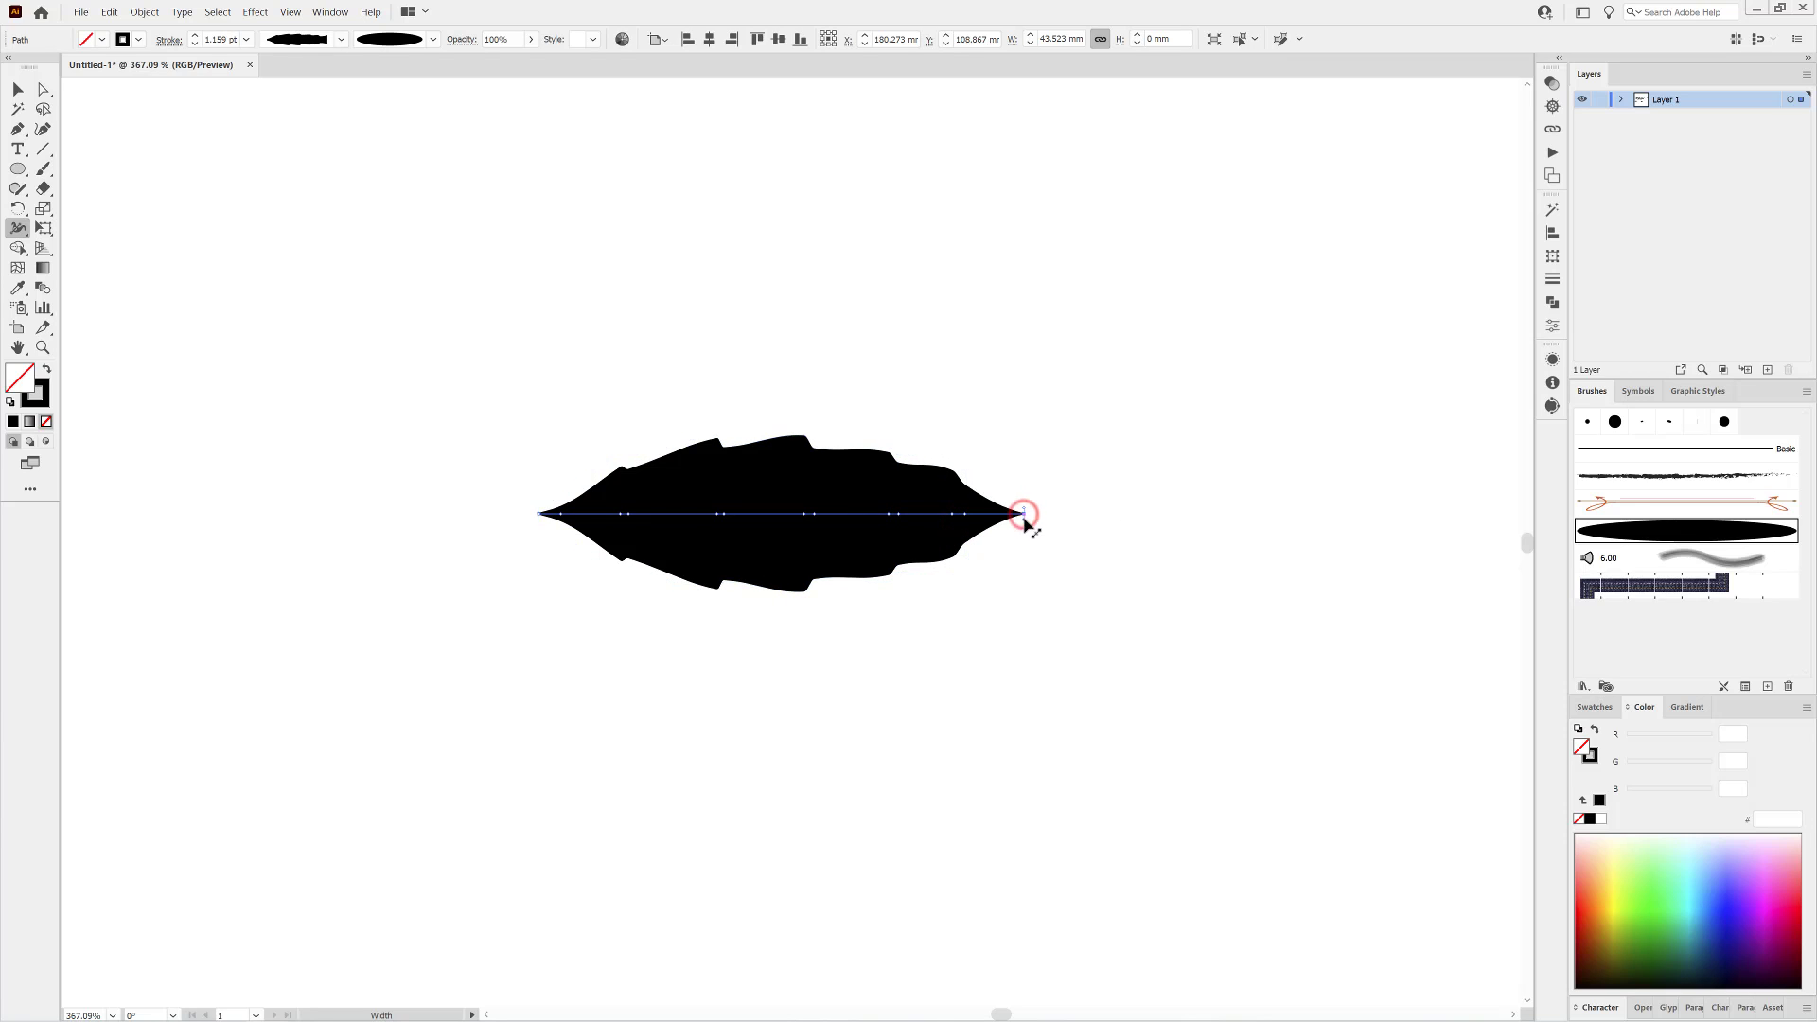
Duplicate the serrated leaf directly below the original and save its shape as a new variable width profile.
{"action": "left_click", "coordinate": [16, 88]}
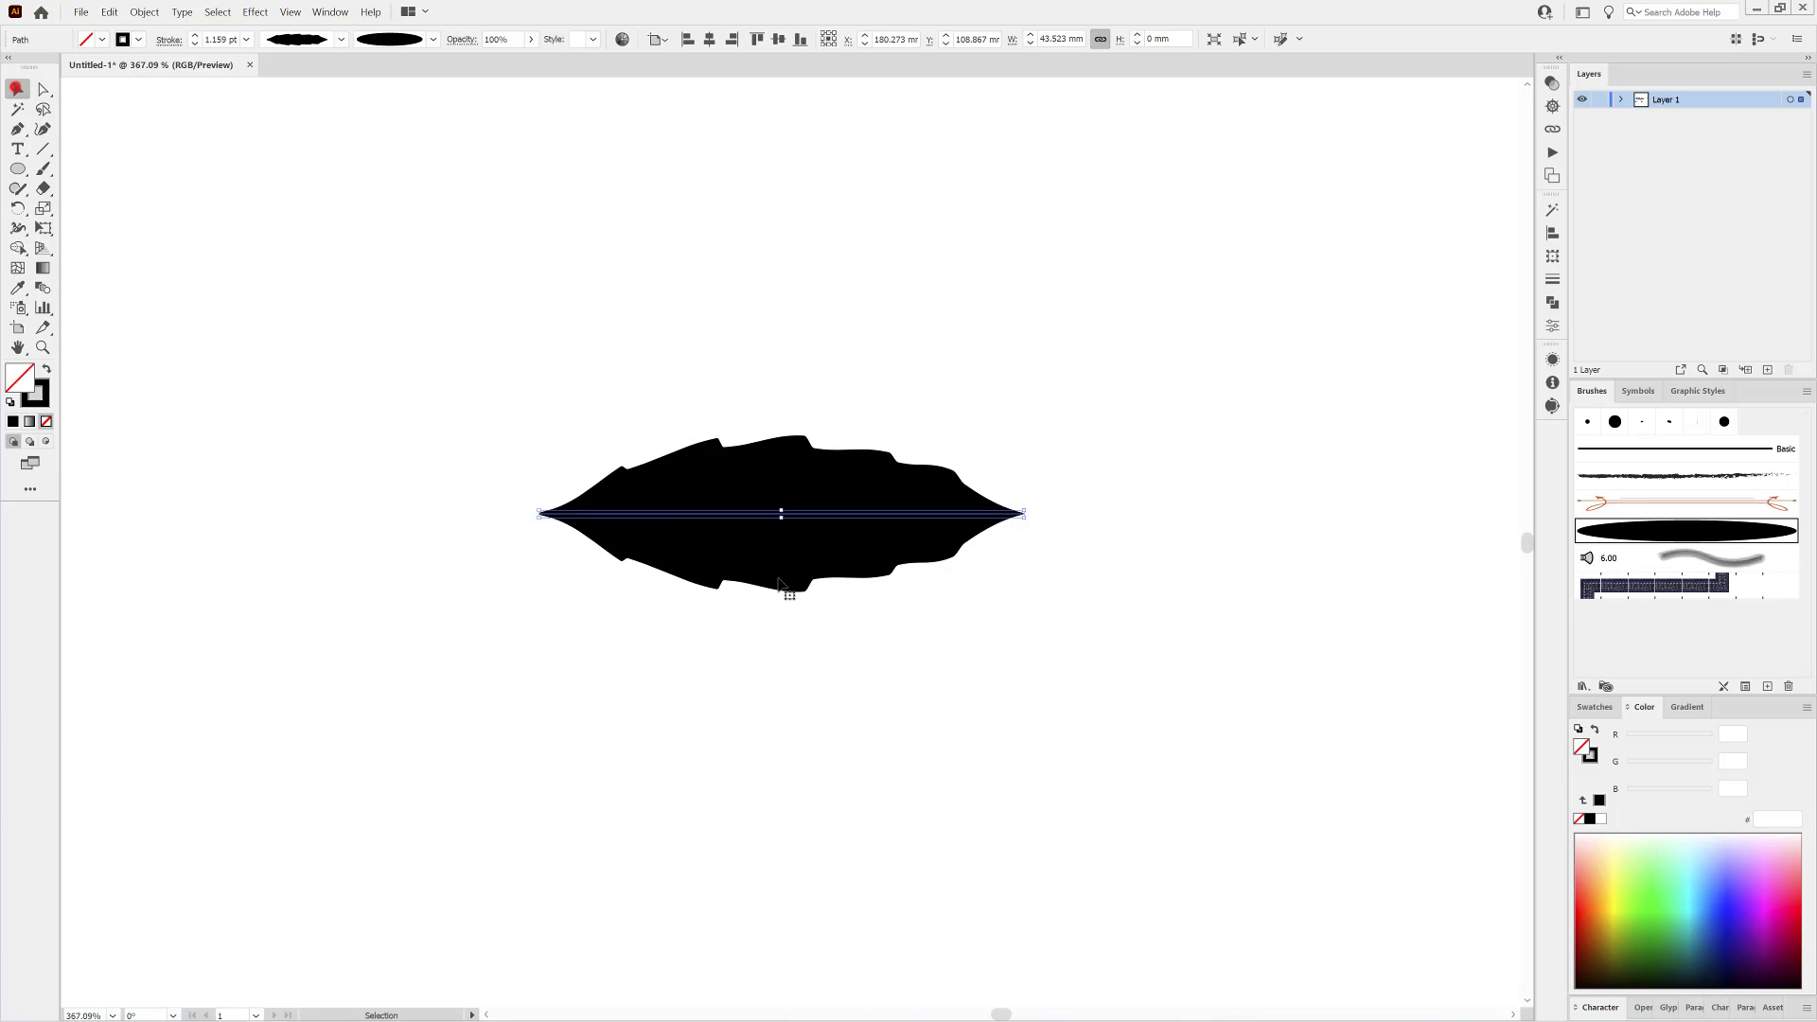
{"action": "mouse_move", "coordinate": [788, 561]}
{"action": "left_mouse_down"}
{"action": "mouse_move", "coordinate": [701, 525]}
{"action": "mouse_move", "coordinate": [772, 743]}
{"action": "left_mouse_up"}
{"action": "left_click", "coordinate": [339, 42]}
{"action": "left_click", "coordinate": [287, 239]}
{"action": "left_click", "coordinate": [950, 528]}
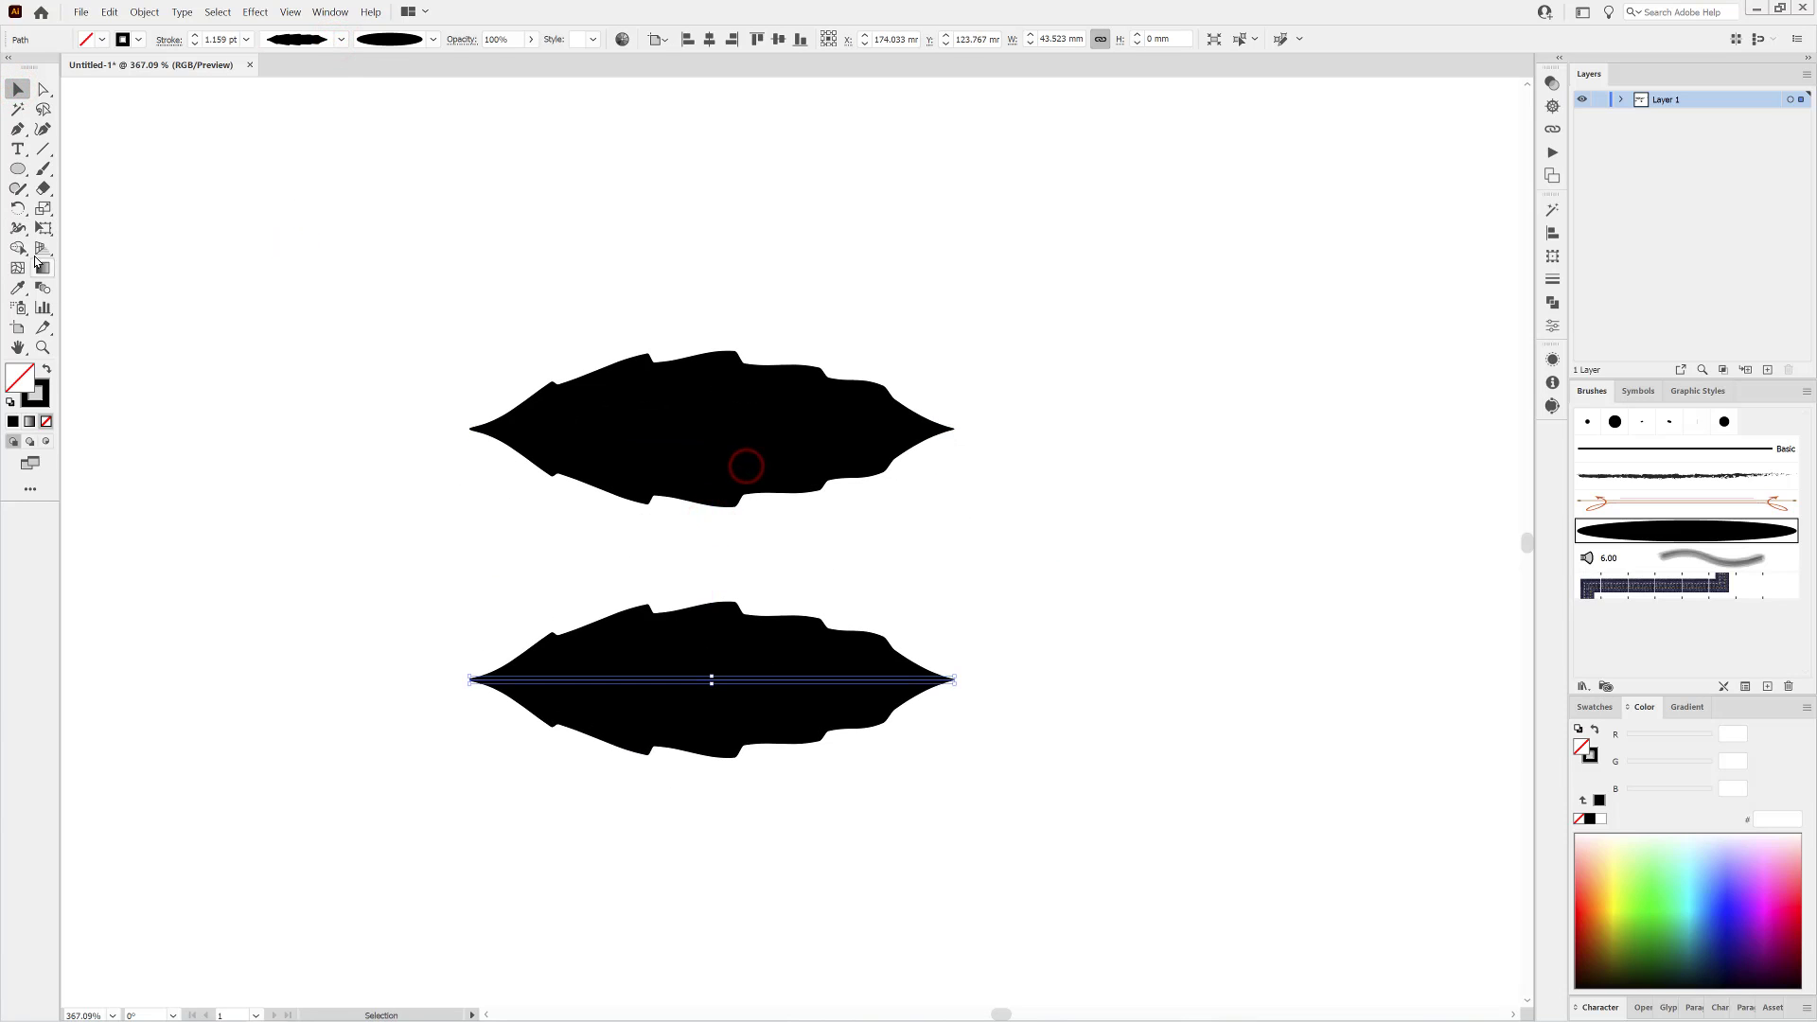
Edit the widest middle width point of the lower leaf, setting side 1 to 0.1 mm and side 2 to 0.25 mm.
{"action": "left_click", "coordinate": [18, 228]}
{"action": "double_click", "coordinate": [734, 679]}
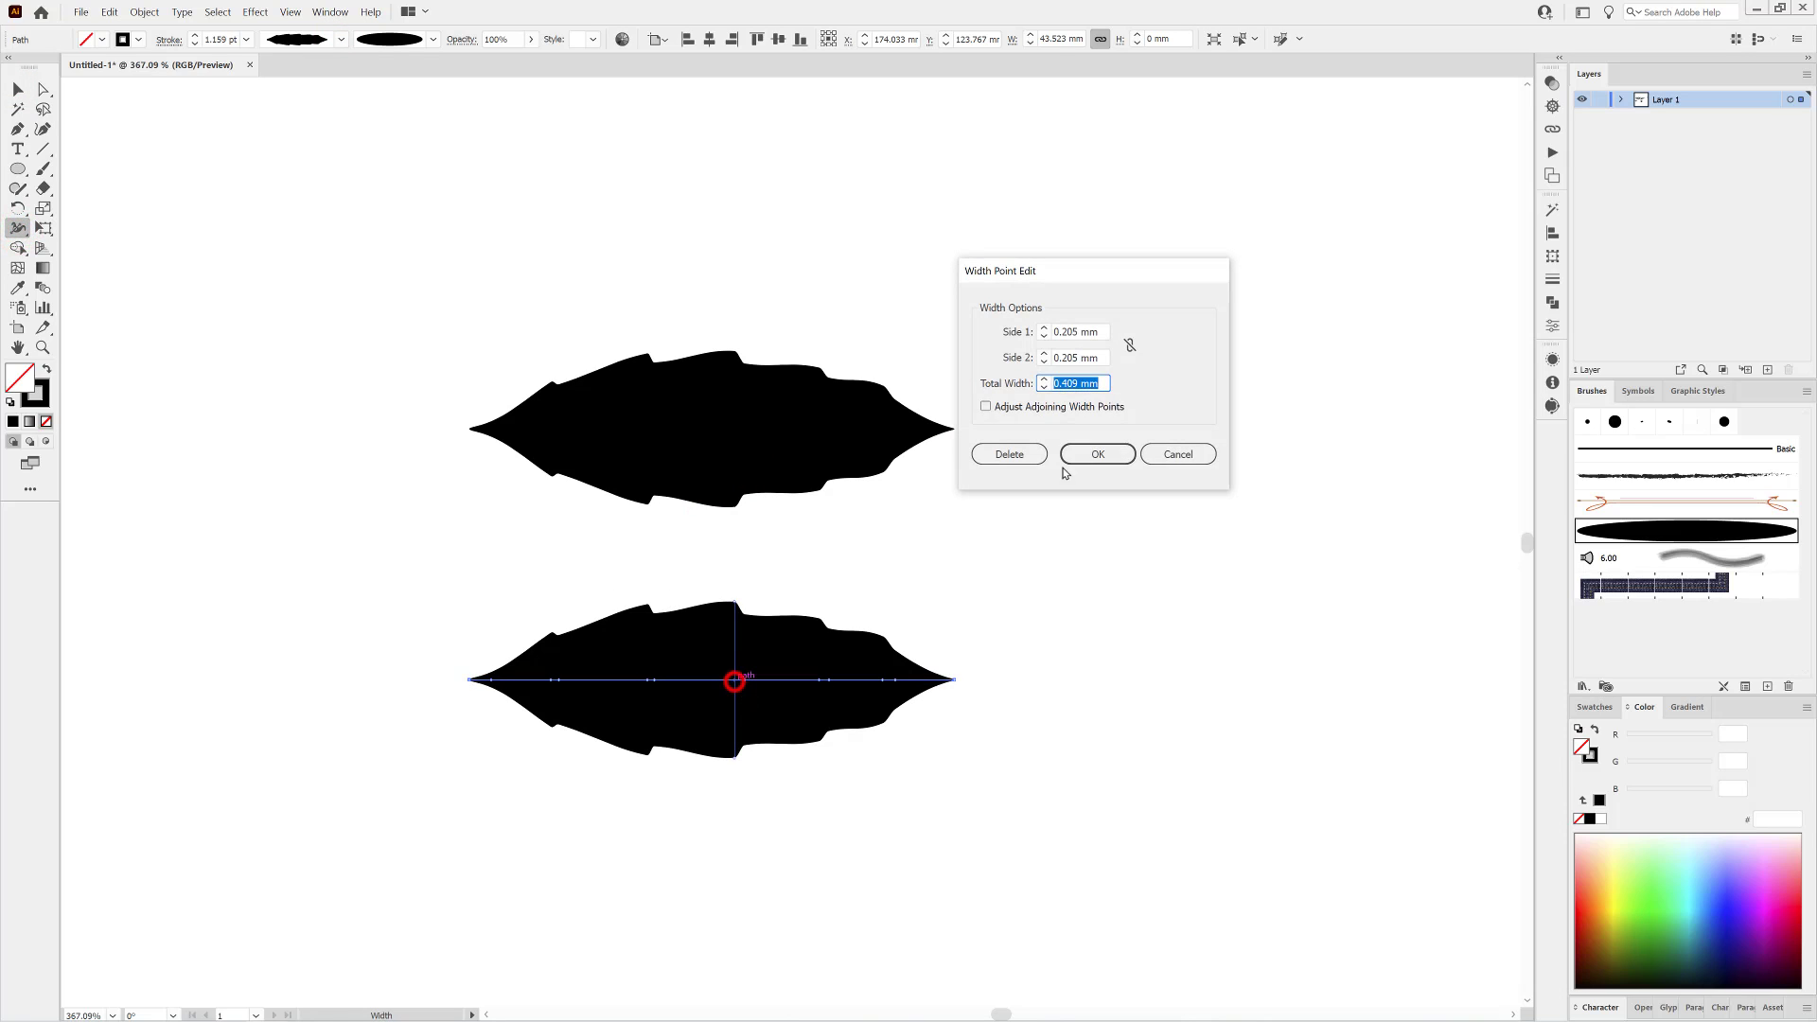
{"action": "left_click", "coordinate": [1076, 358]}
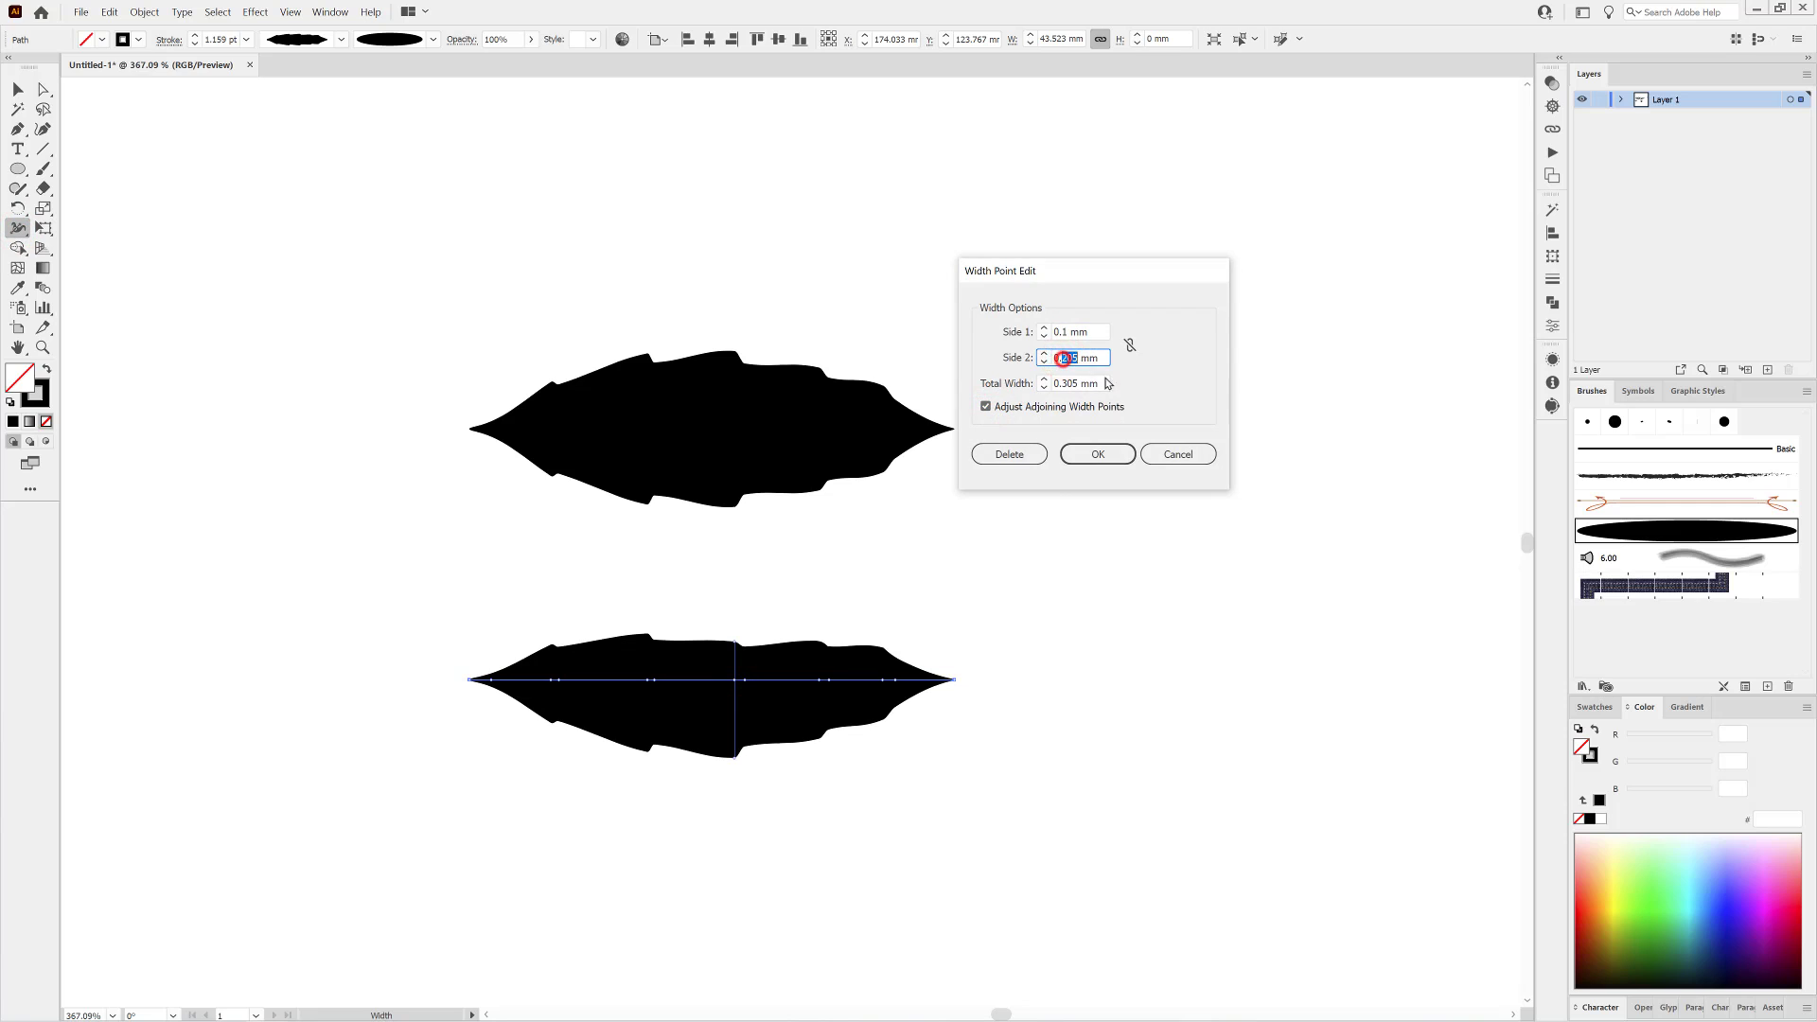
{"action": "left_click", "coordinate": [1102, 332]}
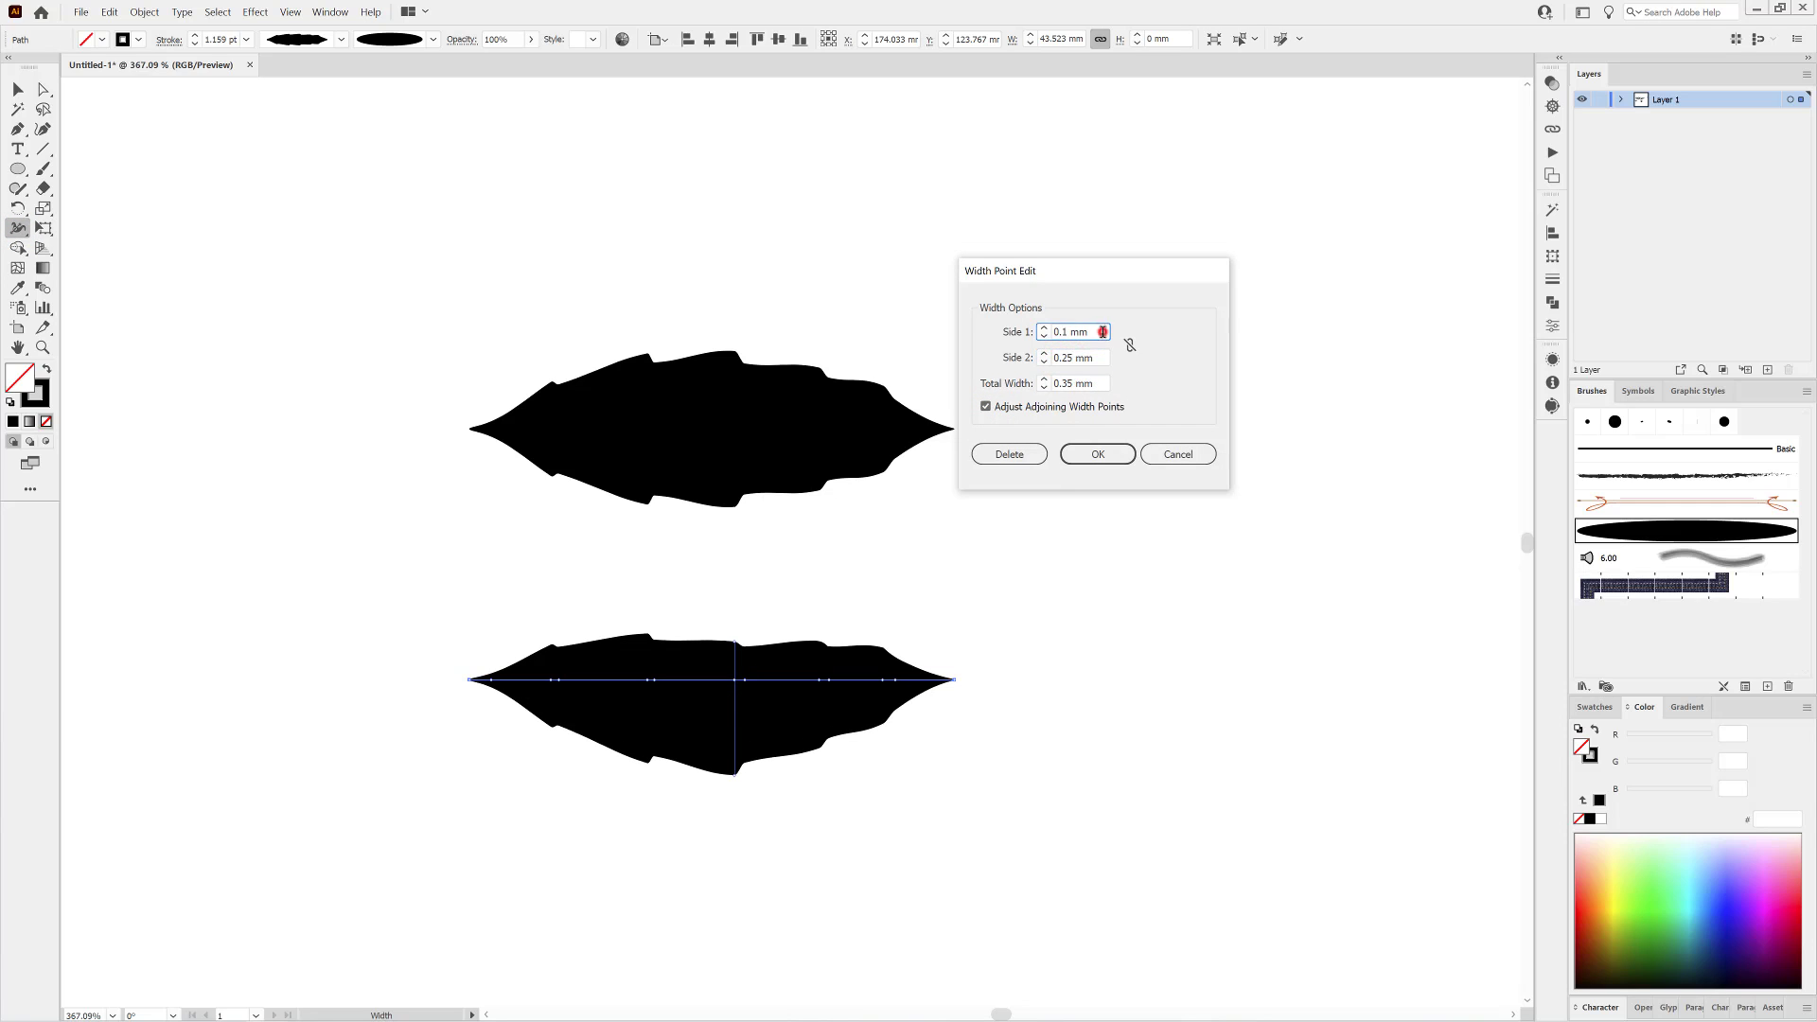
{"action": "left_click", "coordinate": [986, 407]}
{"action": "left_click", "coordinate": [1098, 455]}
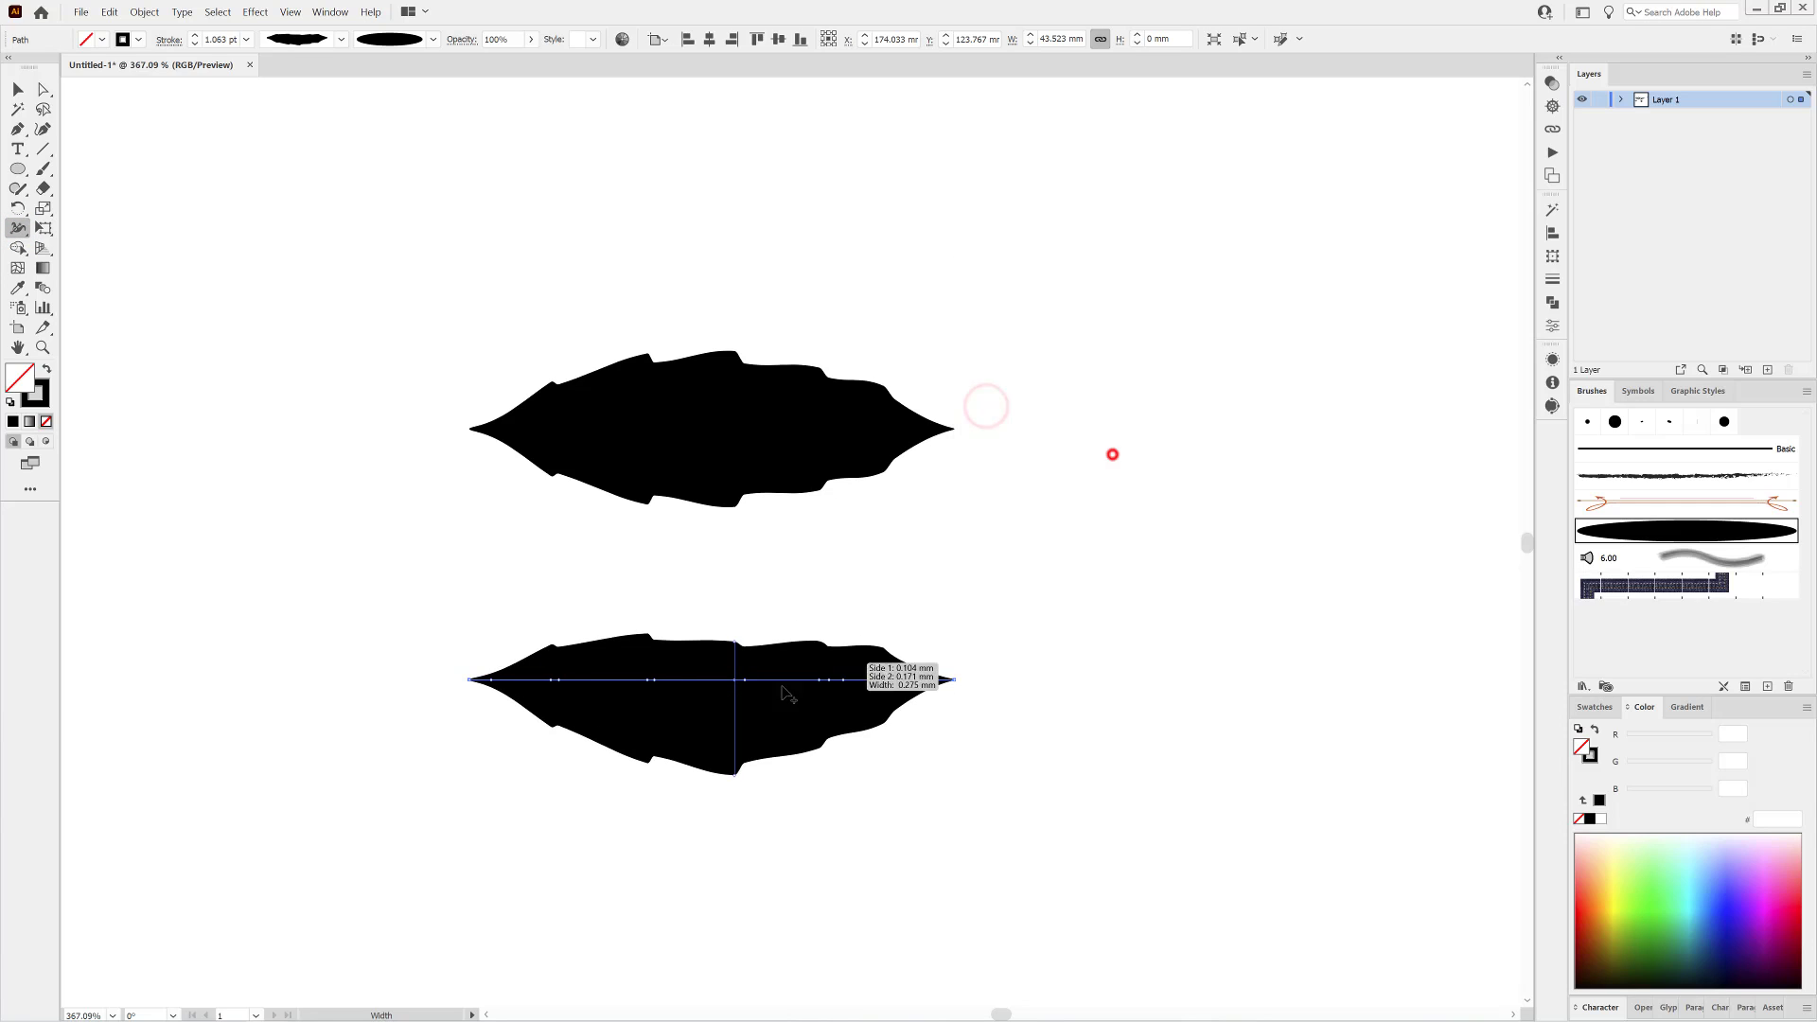
Reduce side 1 of the width point just left of the lower leaf's middle, with adjoining width points adjusted too.
{"action": "double_click", "coordinate": [648, 680]}
{"action": "left_click", "coordinate": [1066, 330]}
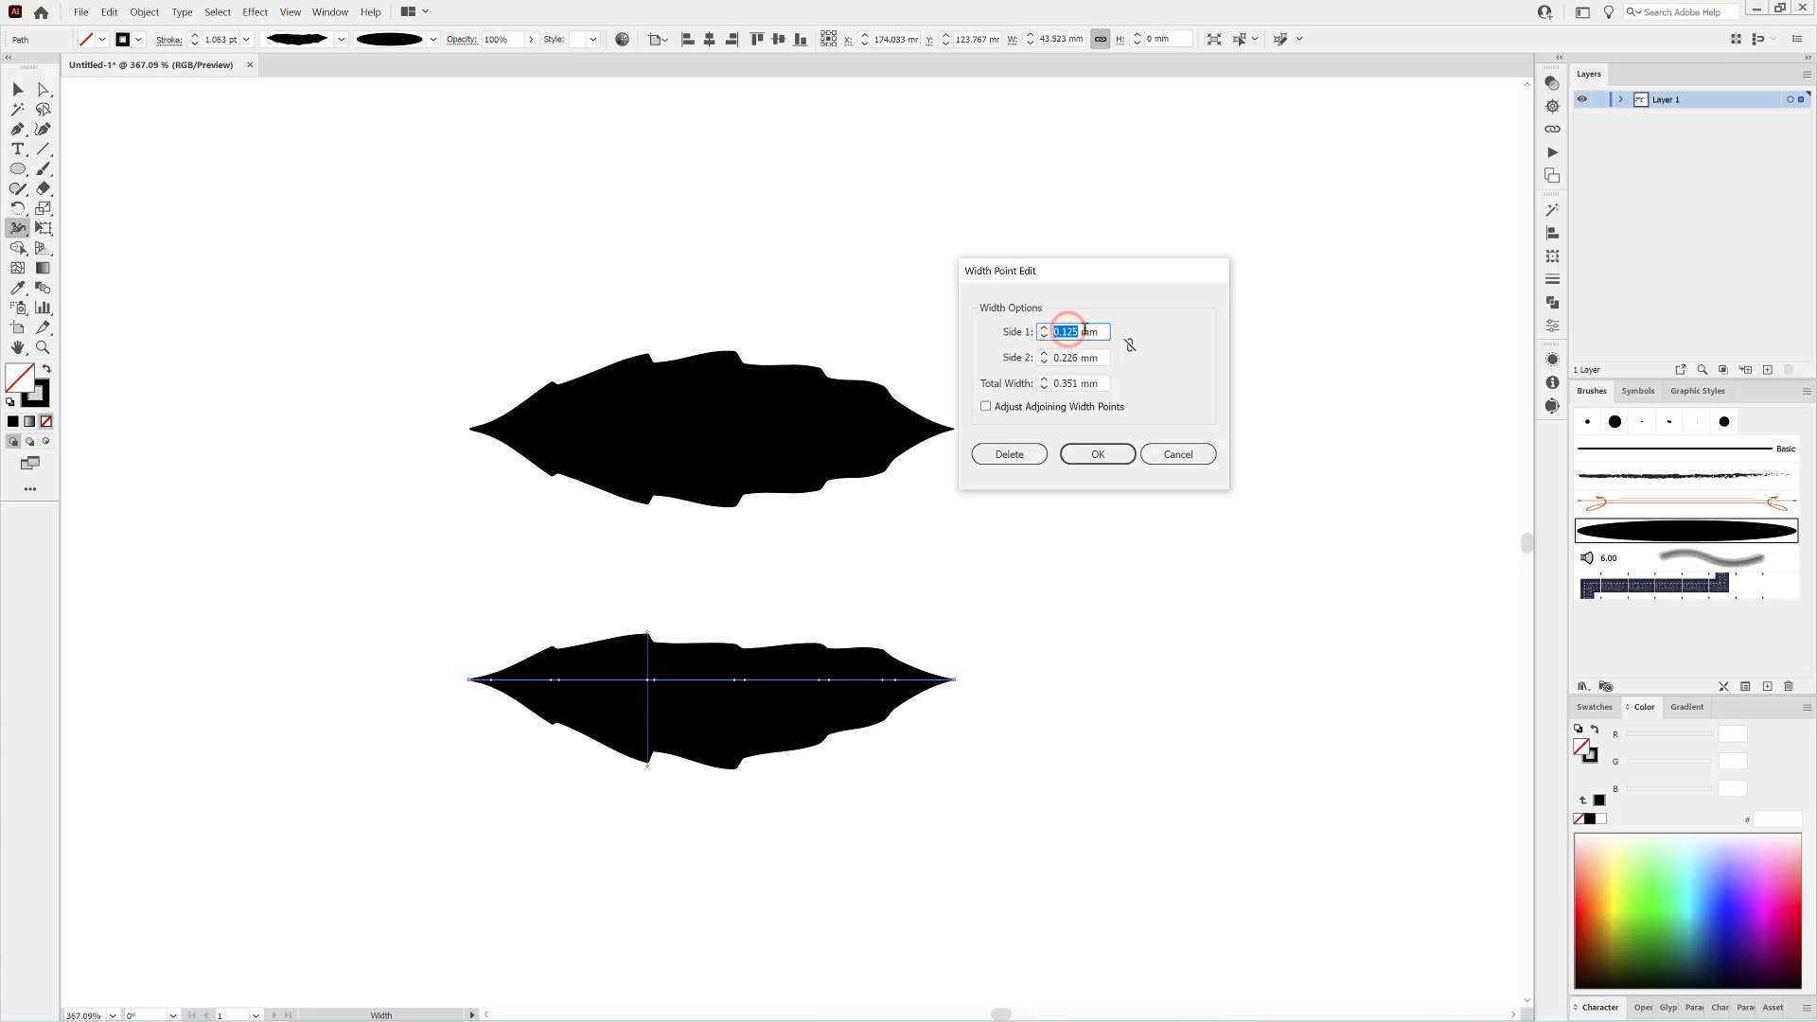
{"action": "left_click", "coordinate": [1093, 382]}
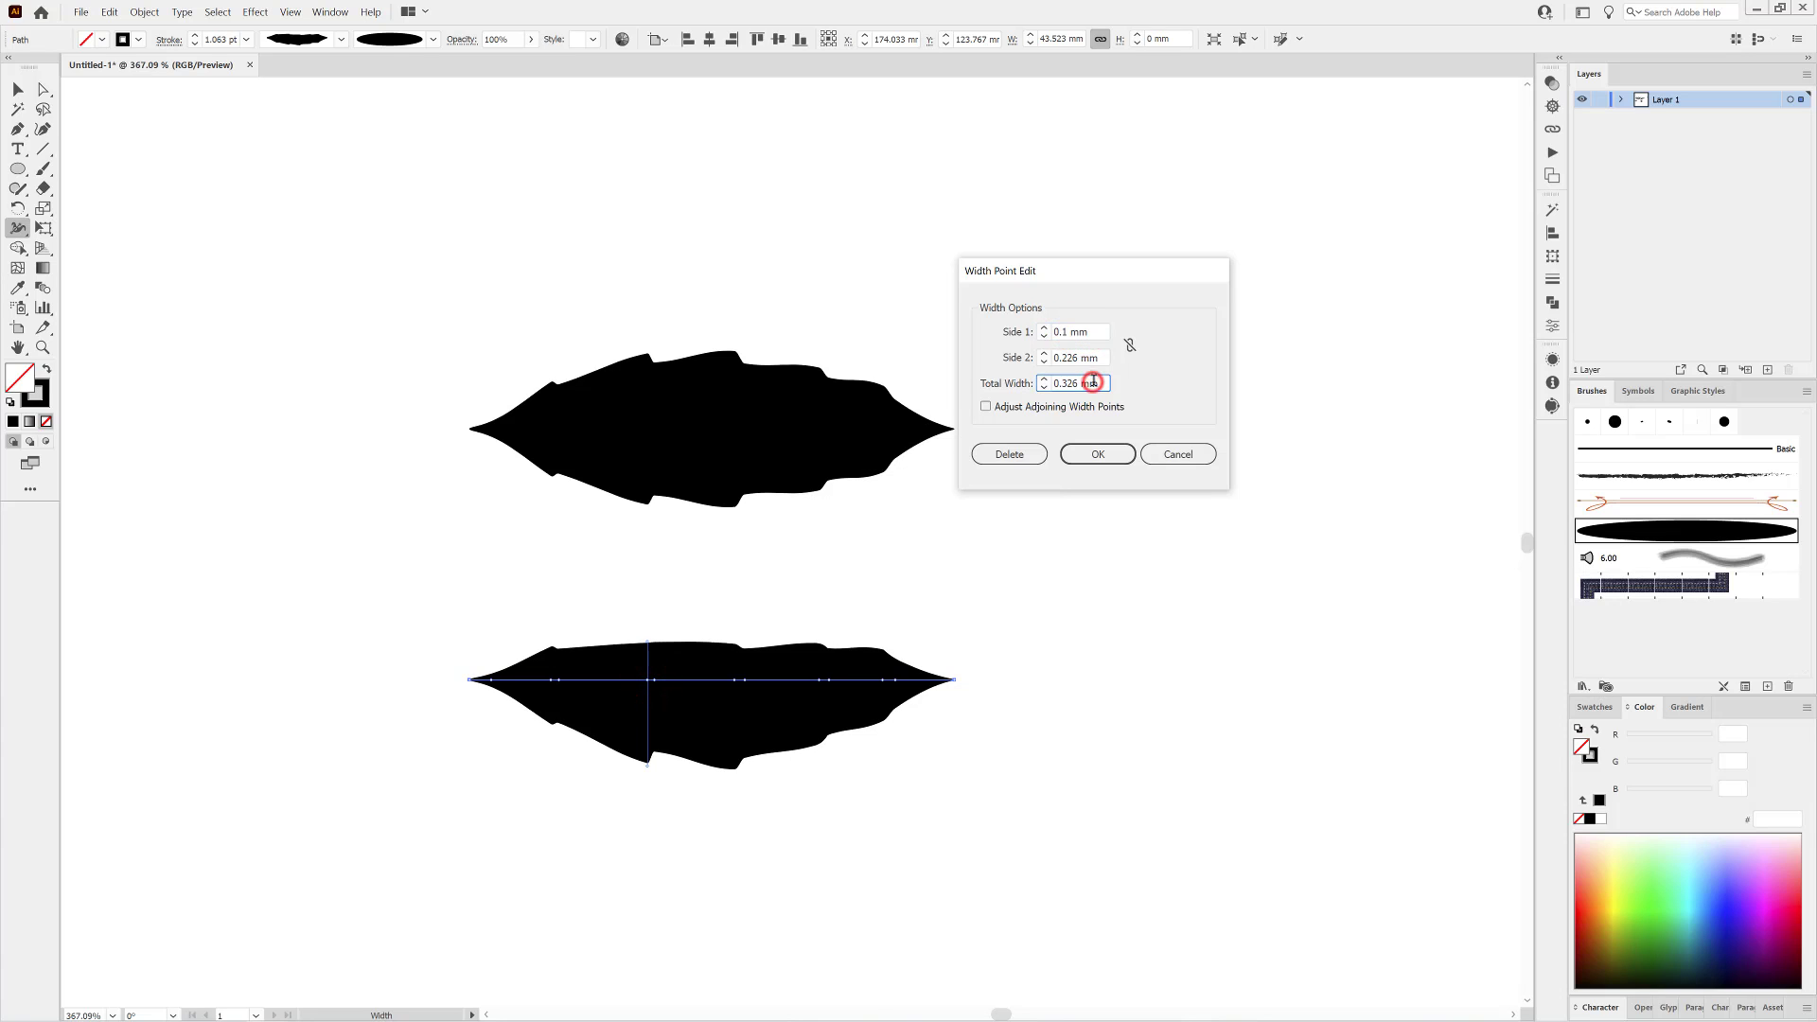
{"action": "left_click", "coordinate": [987, 407]}
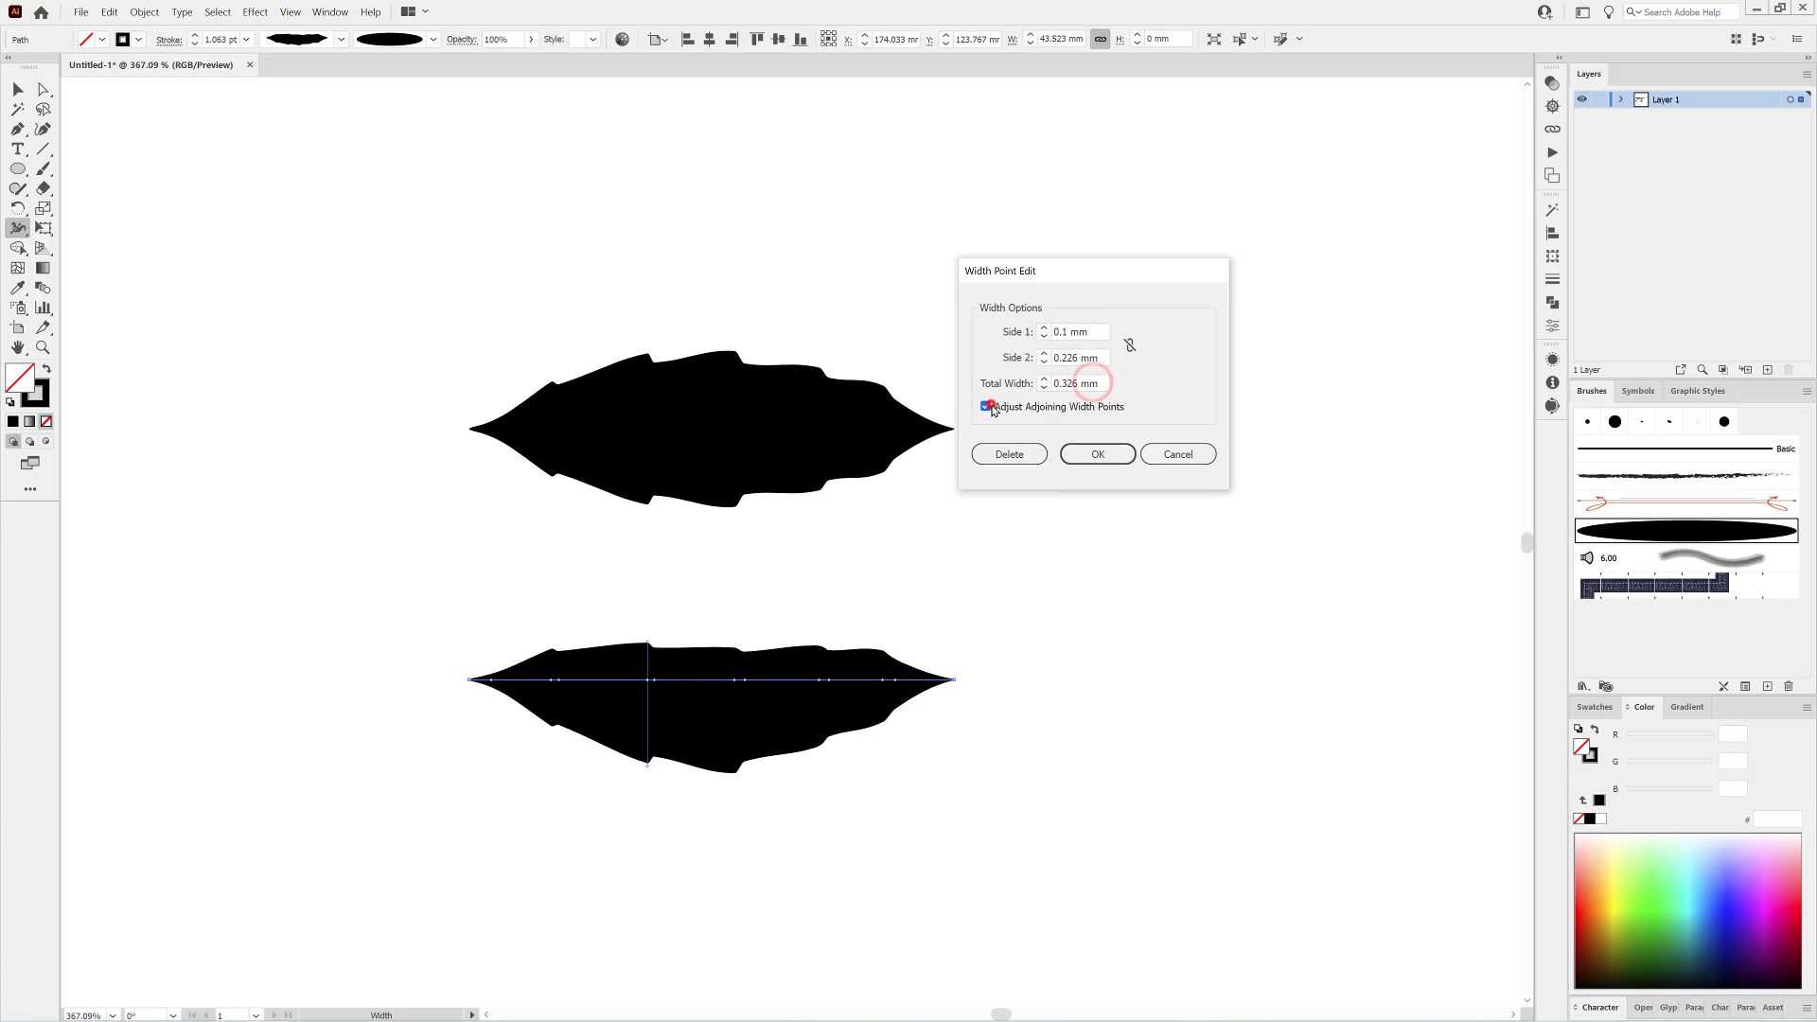
{"action": "left_click", "coordinate": [1100, 358]}
{"action": "left_click", "coordinate": [1103, 456]}
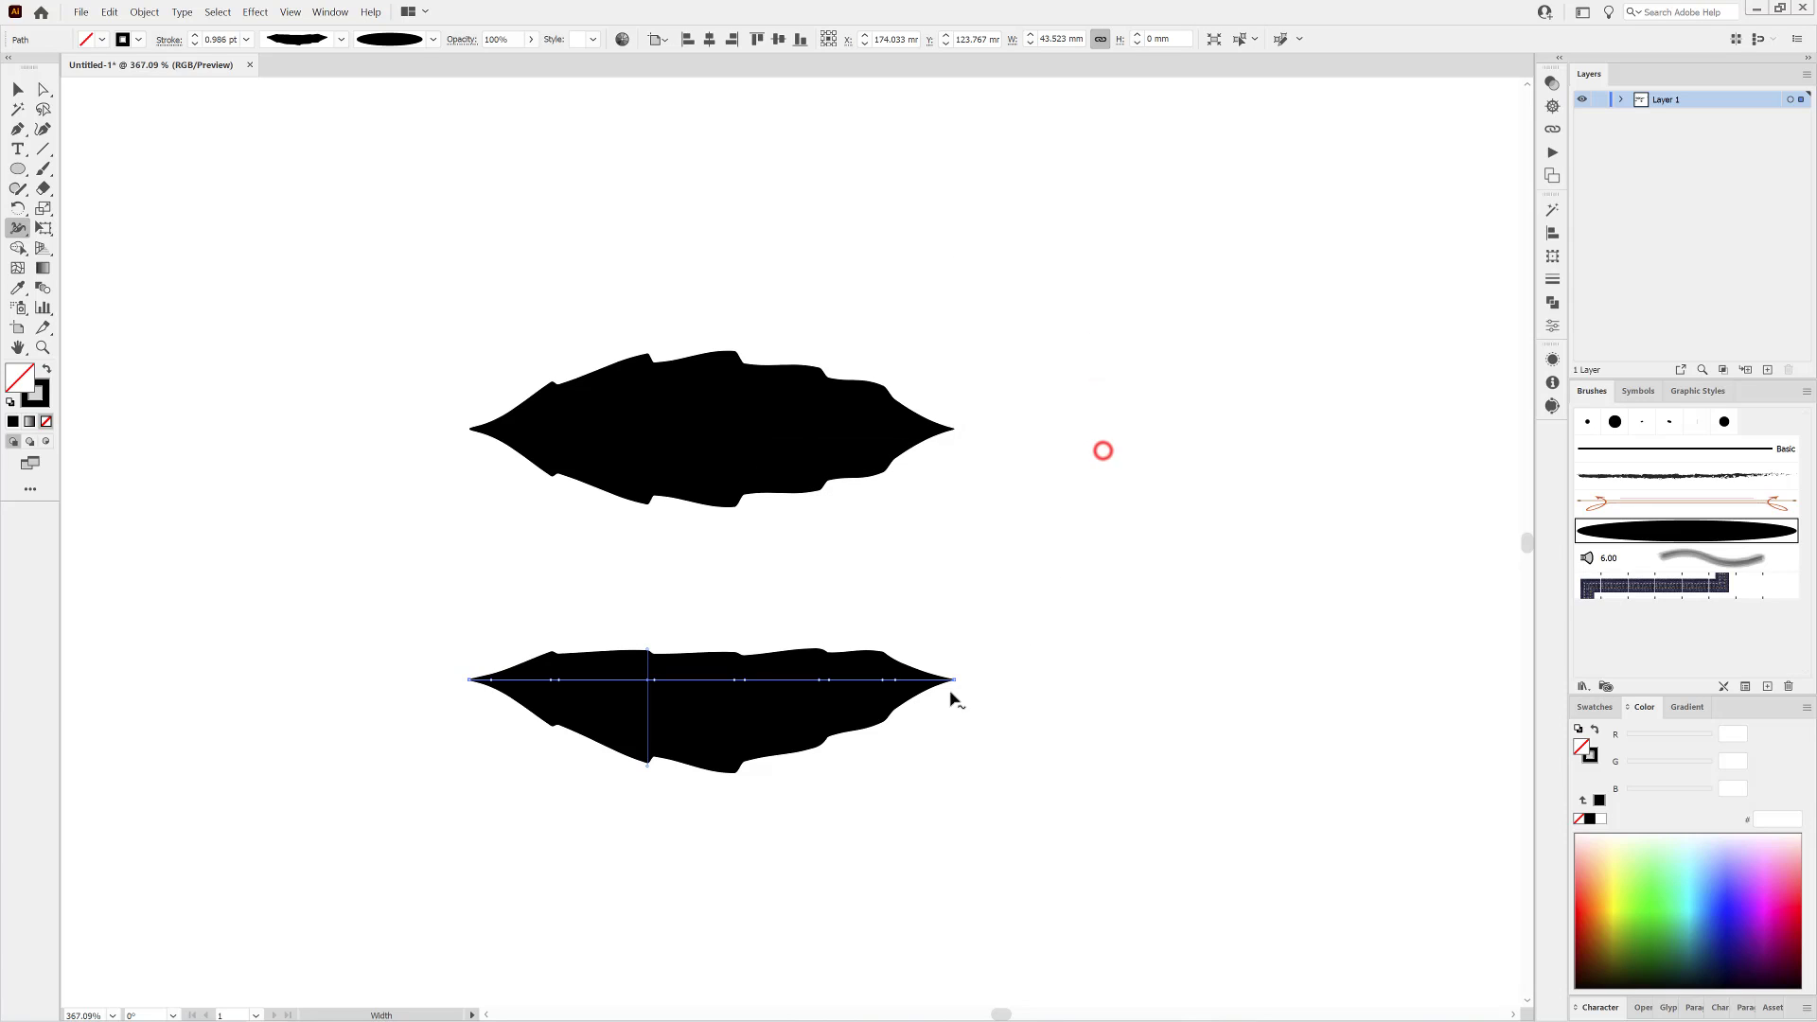
Set side 1 of the width point near the lower leaf's right end to 0.06 mm, adjusting adjoining width points.
{"action": "double_click", "coordinate": [883, 679]}
{"action": "left_click", "coordinate": [1014, 408]}
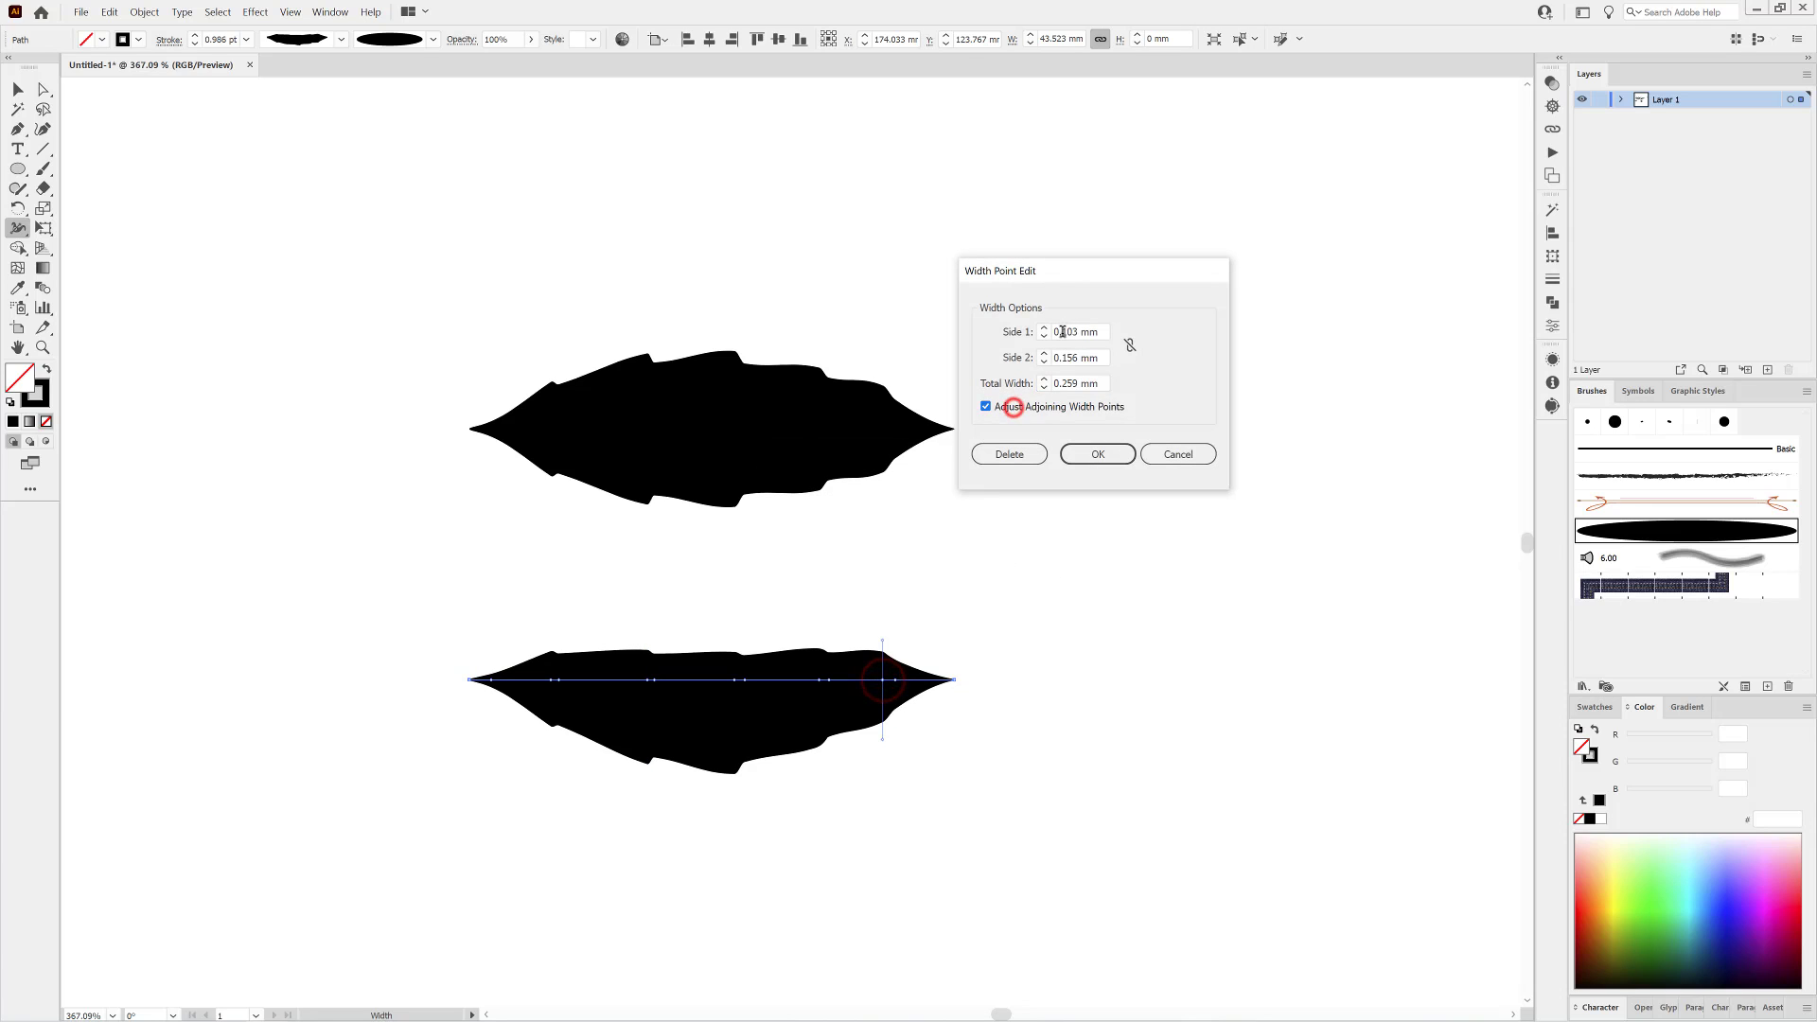
{"action": "type", "text": "0.06"}
{"action": "left_click", "coordinate": [1088, 357]}
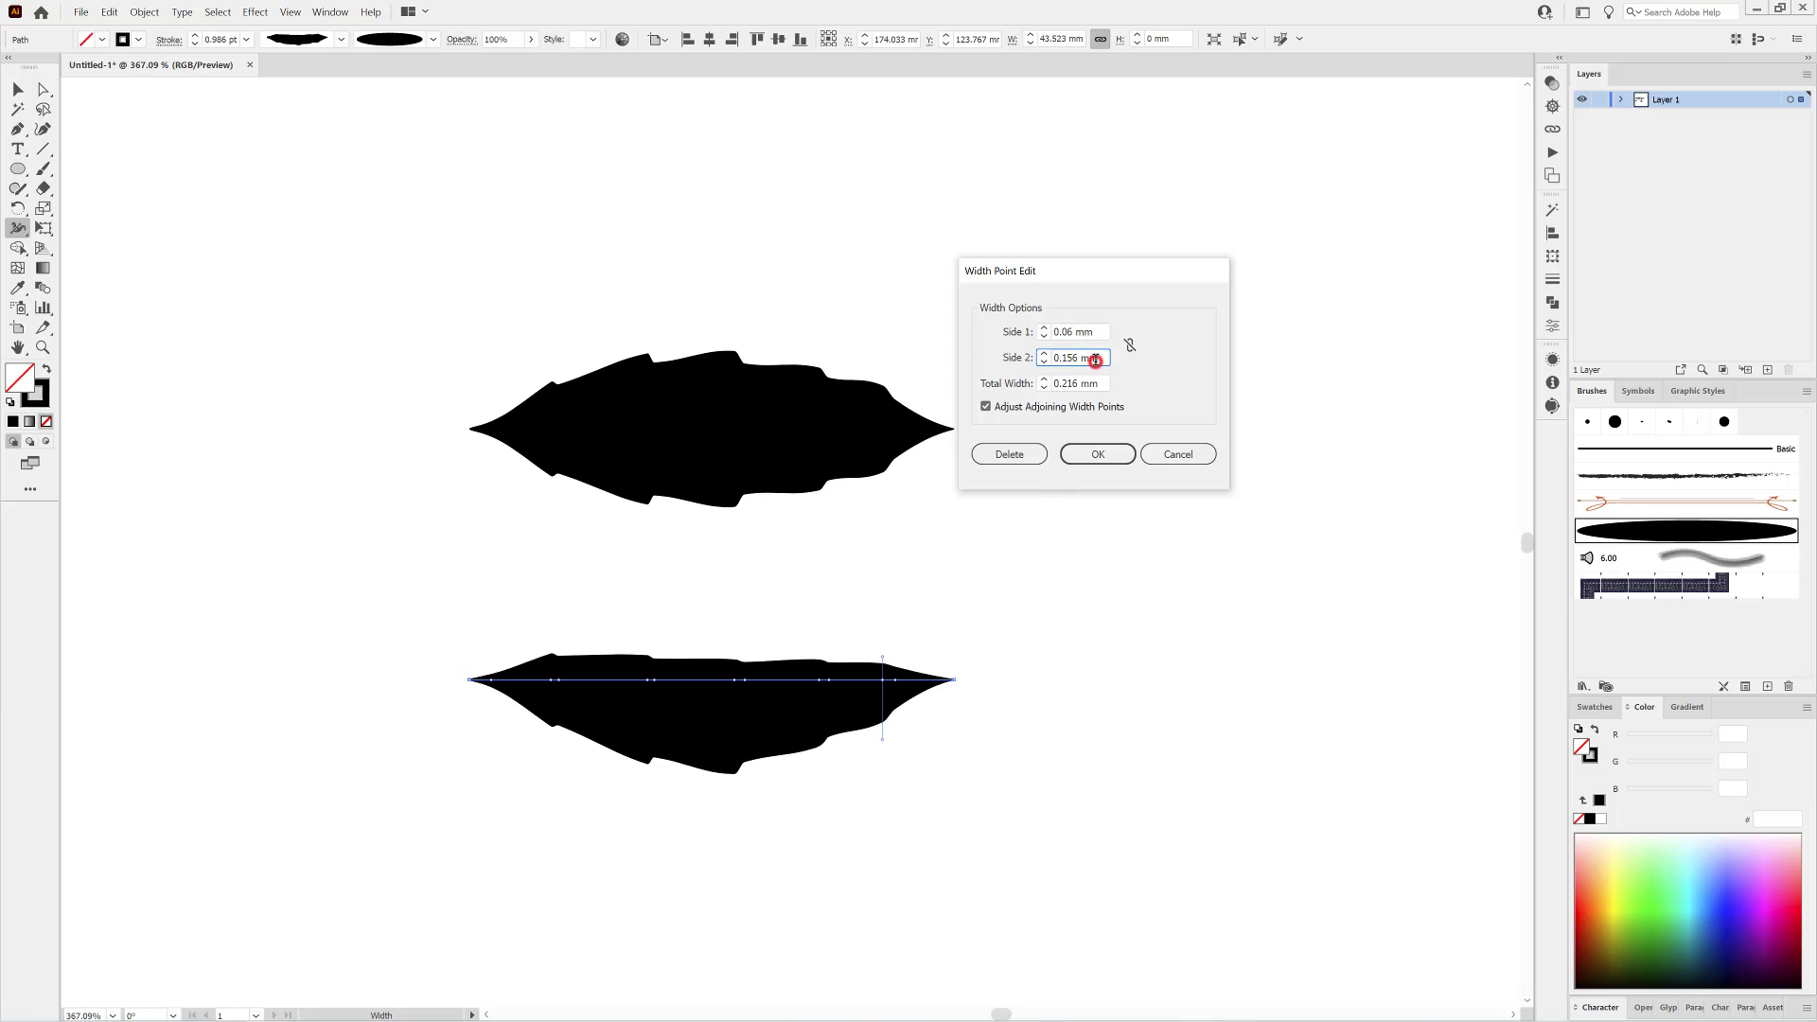
{"action": "left_click", "coordinate": [1097, 452]}
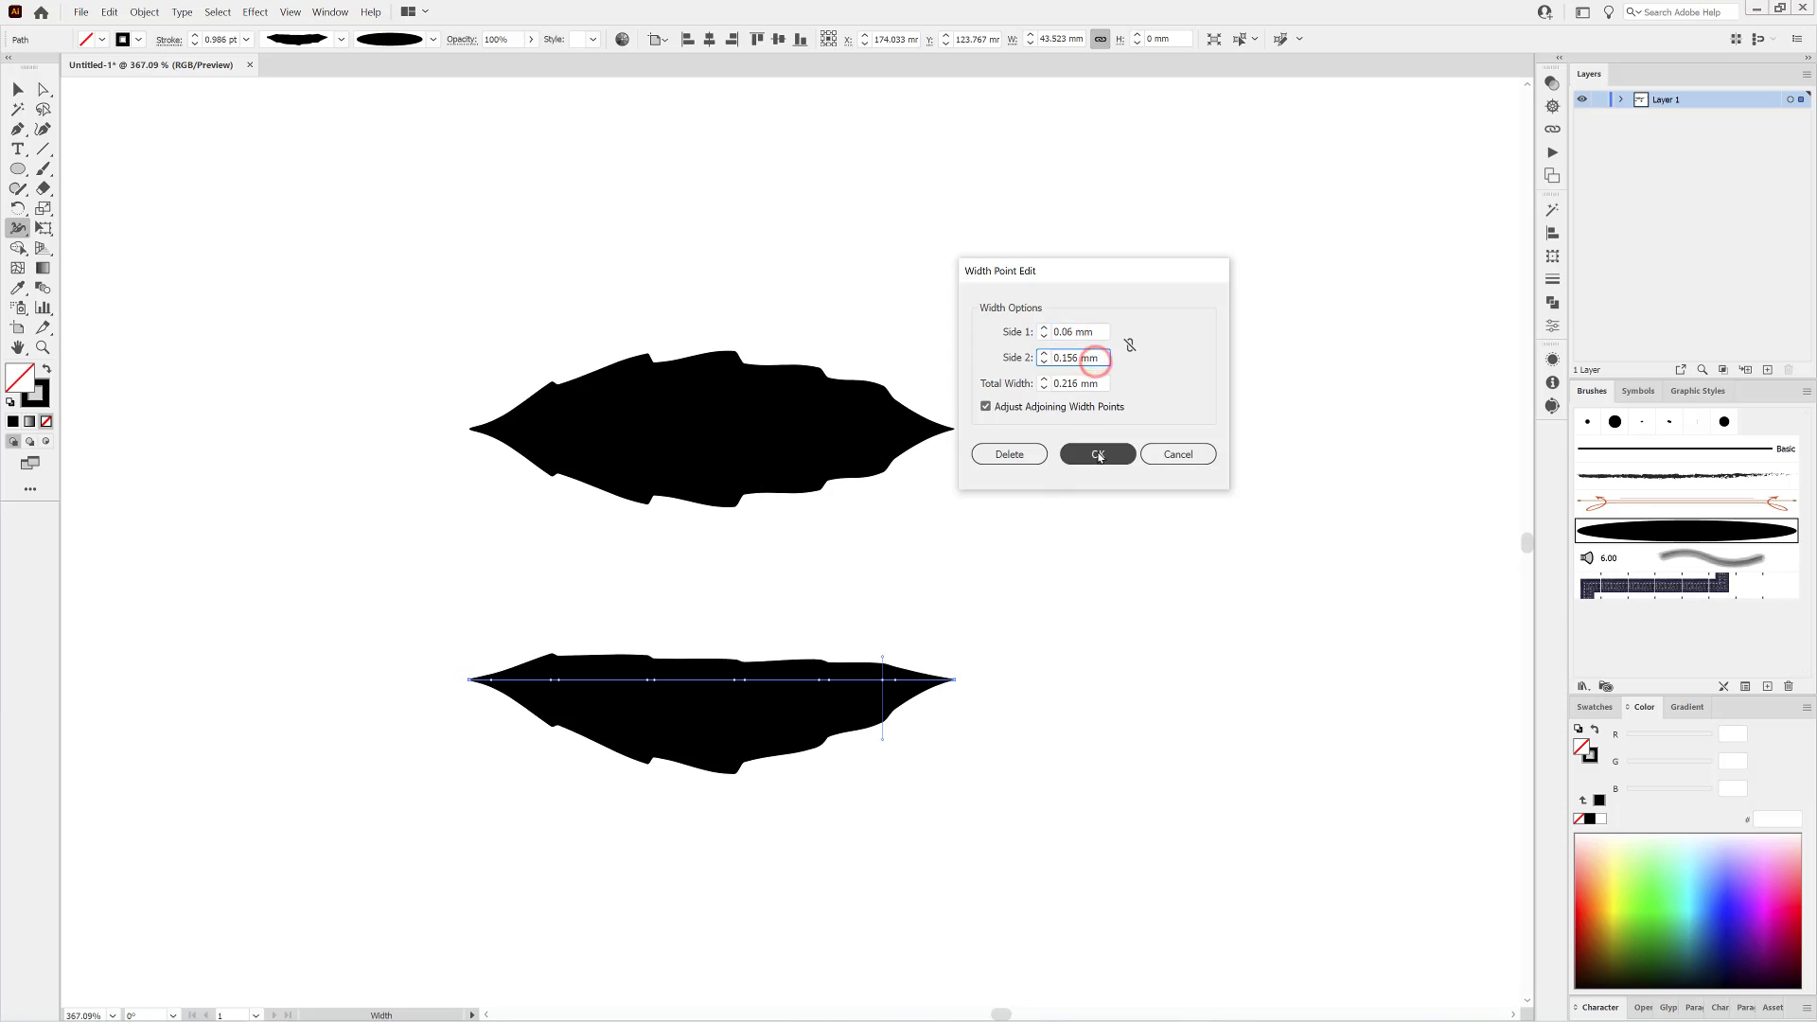
Set side 1 of the width point near the lower leaf's left end to 0.06 mm, adjusting adjoining width points.
{"action": "double_click", "coordinate": [551, 679]}
{"action": "double_click", "coordinate": [1069, 331]}
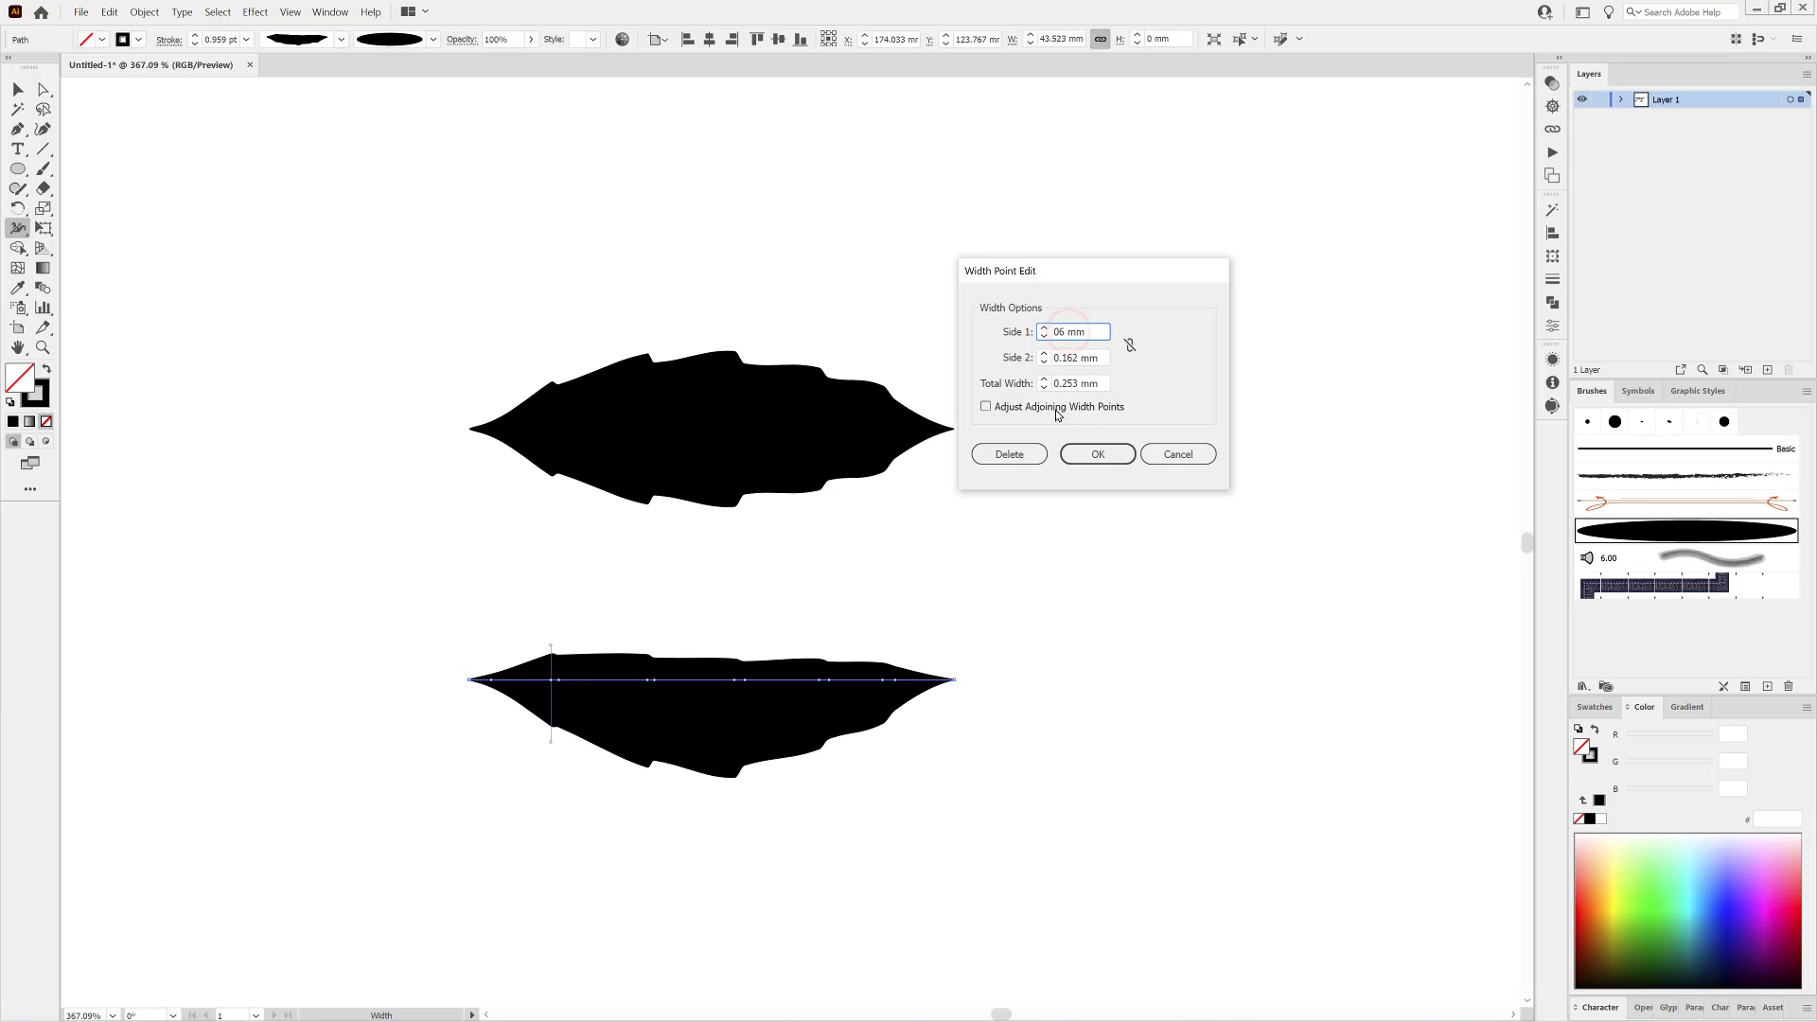
{"action": "left_click", "coordinate": [1042, 406]}
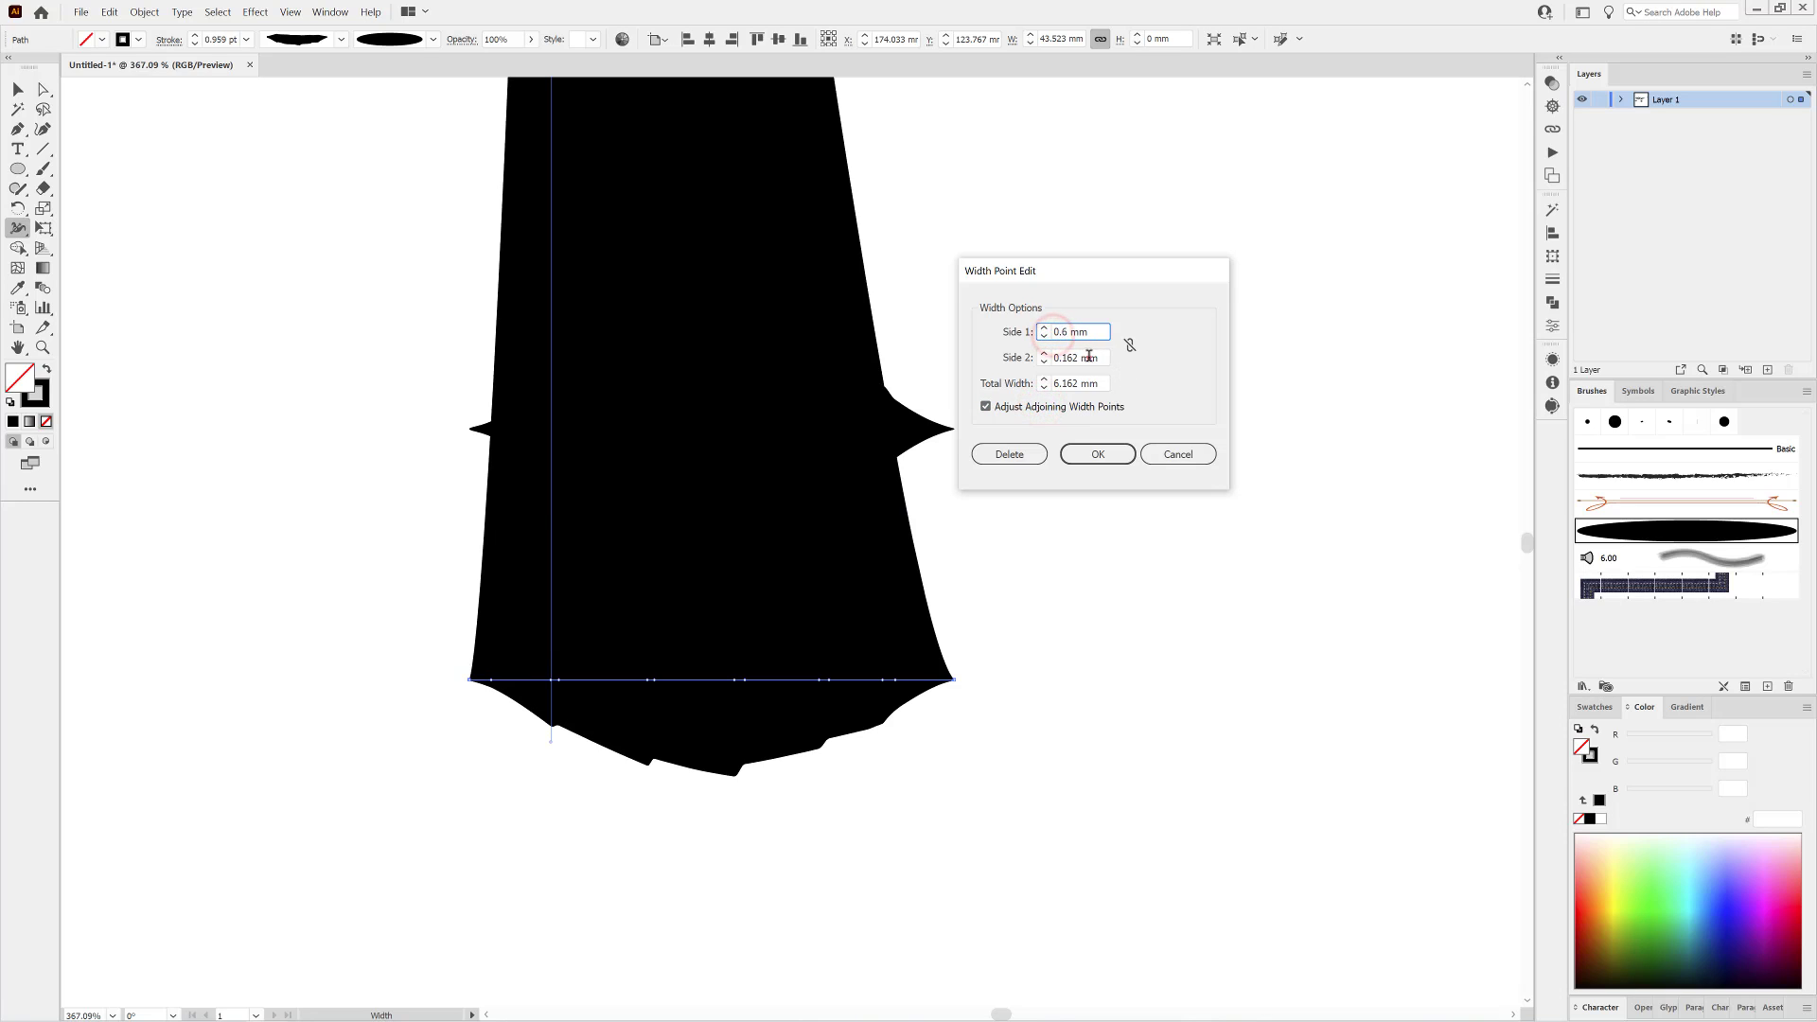
{"action": "left_click", "coordinate": [1089, 357]}
{"action": "left_click", "coordinate": [1102, 356]}
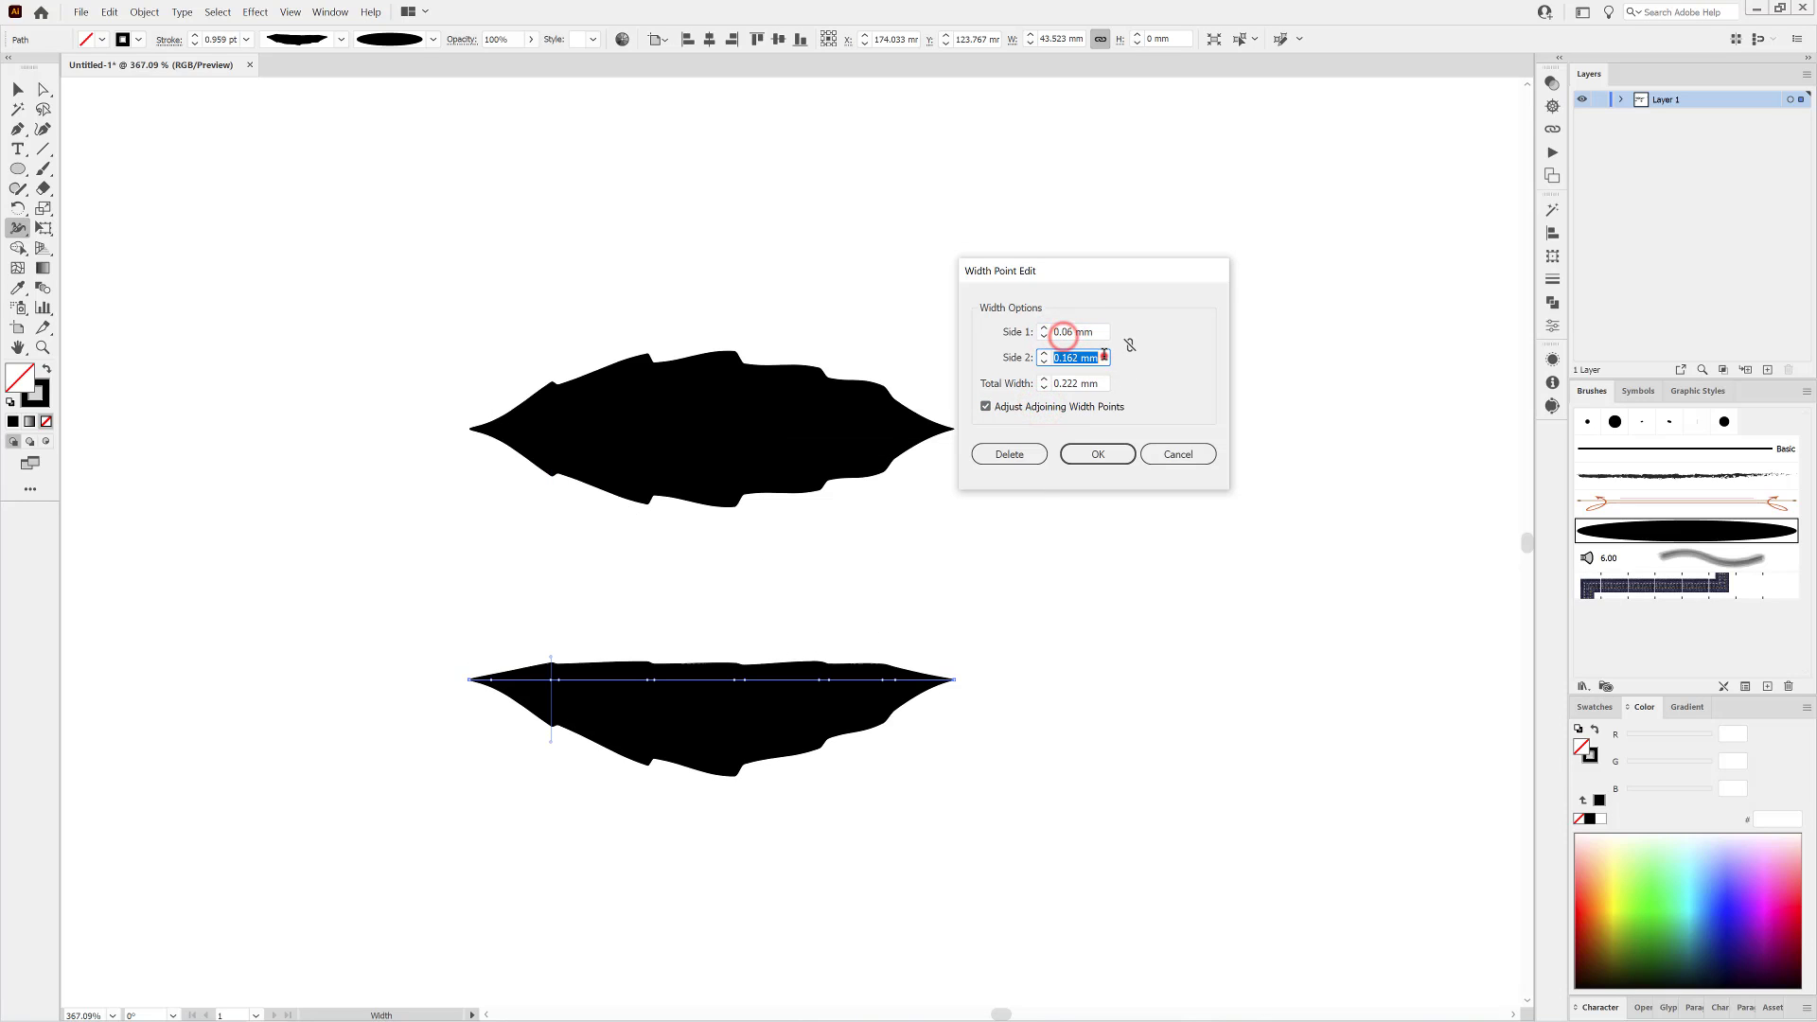
{"action": "left_click", "coordinate": [1097, 454]}
Save the asymmetric serrated leaf's shape as a new variable width profile with the default name.
{"action": "left_click", "coordinate": [341, 39]}
{"action": "left_click", "coordinate": [291, 241]}
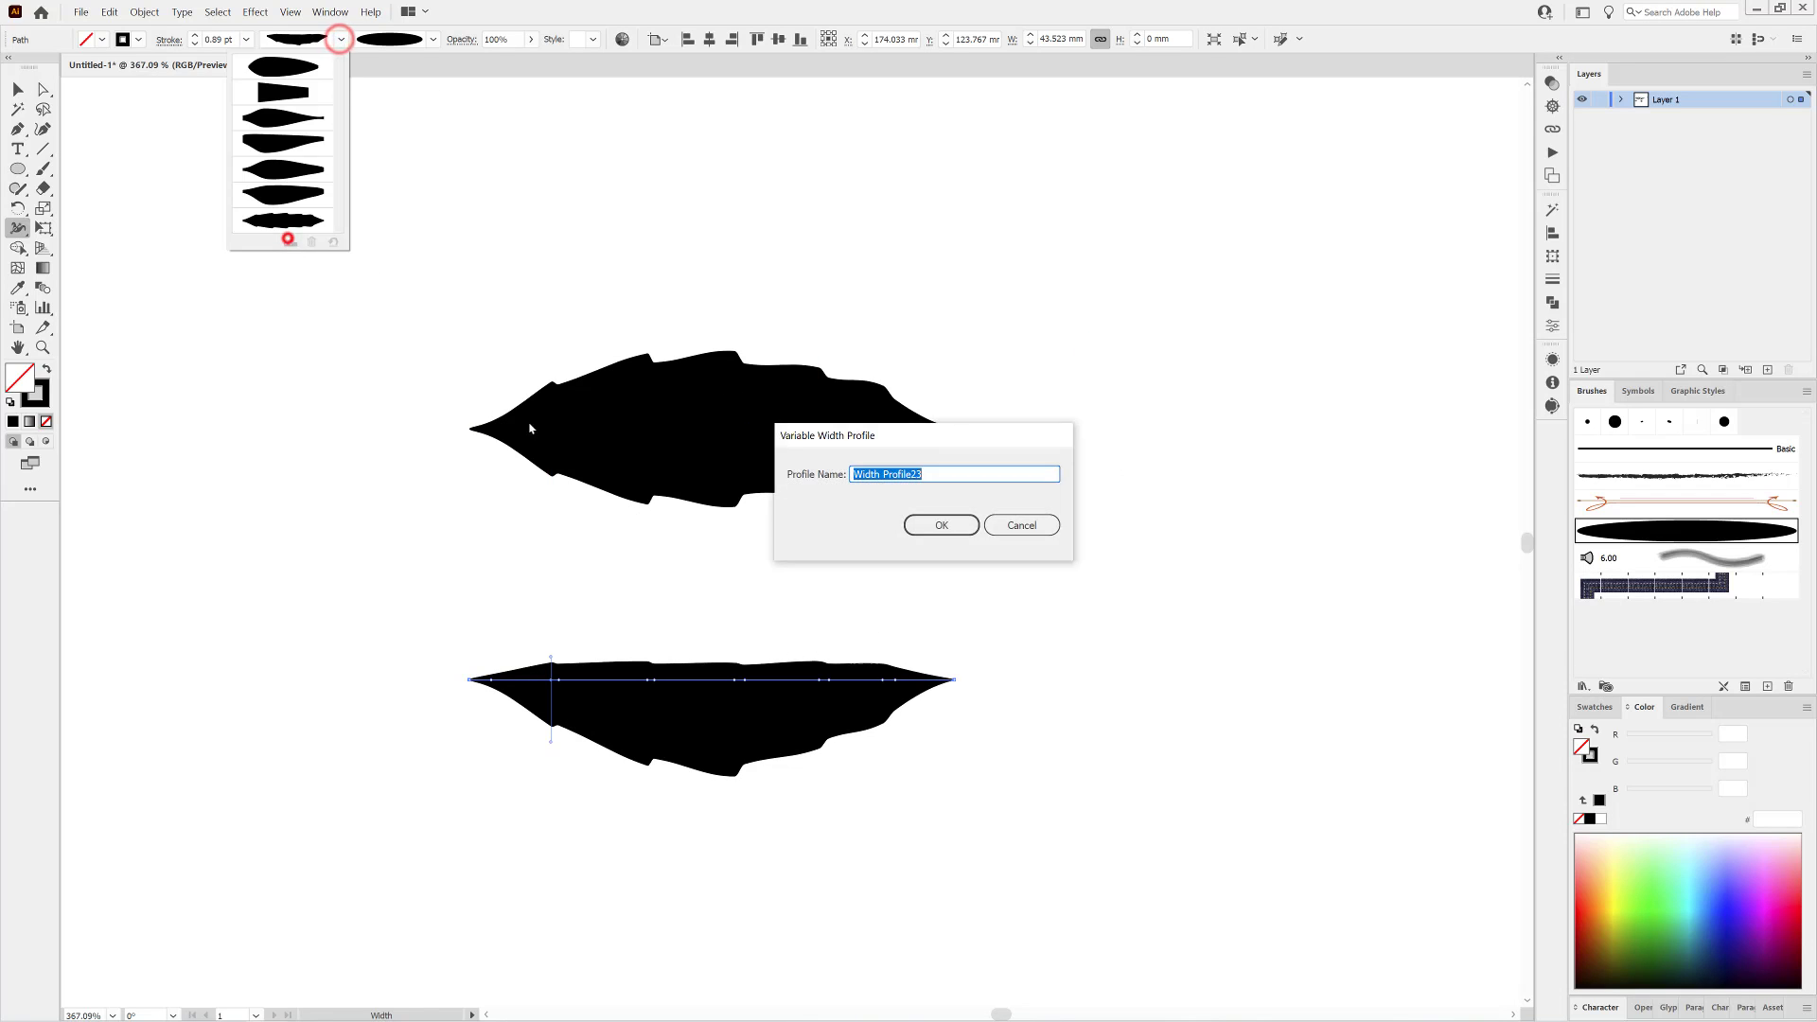
{"action": "left_click", "coordinate": [930, 523]}
Move both serrated leaves to the left side of the artboard, stacked under the smooth asymmetric leaf.
{"action": "scroll", "coordinate": [1062, 588], "scroll_direction": "down", "scroll_amount": 5}
{"action": "left_click", "coordinate": [44, 91]}
{"action": "left_click_drag", "start_coordinate": [952, 548], "coordinate": [445, 634]}
{"action": "left_click_drag", "start_coordinate": [953, 637], "coordinate": [445, 703]}
{"action": "left_click", "coordinate": [748, 742]}
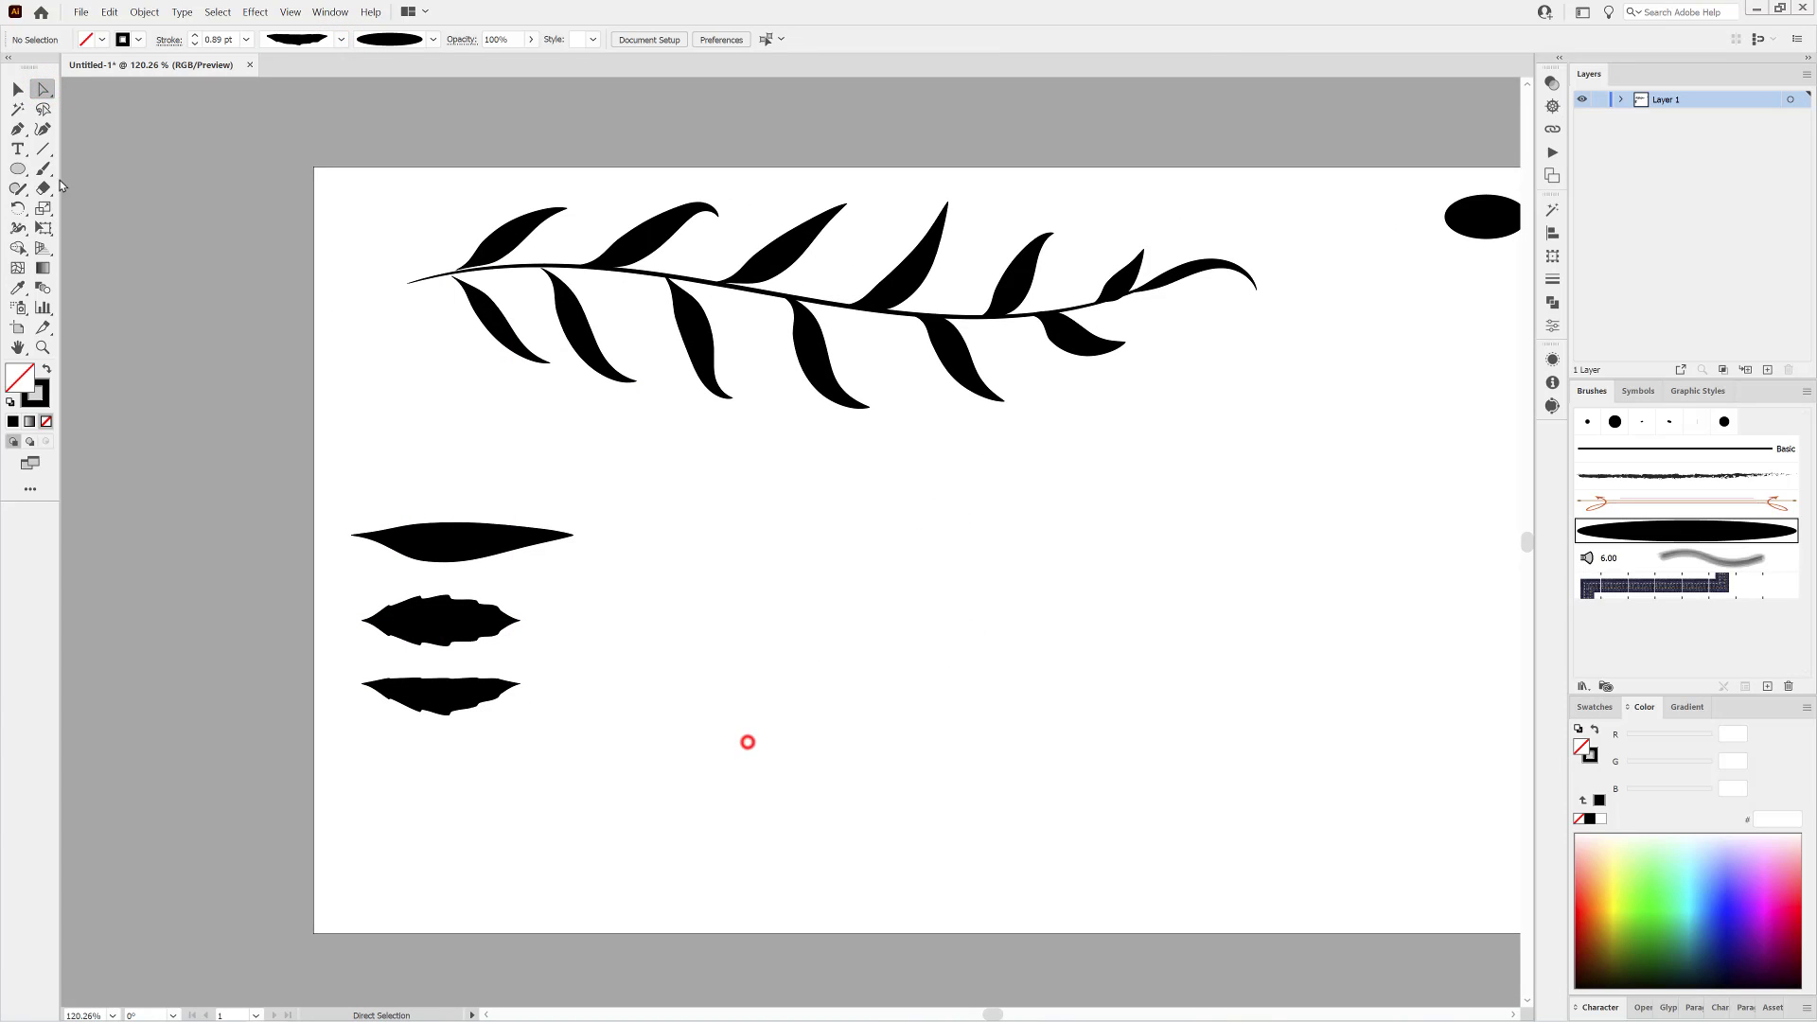
Paint a wavy vertical stem about 127 mm tall in the artboard's right part with a uniform 0.1 pt ellipse brush stroke.
{"action": "left_click", "coordinate": [246, 38]}
{"action": "left_click", "coordinate": [261, 56]}
{"action": "left_click", "coordinate": [193, 43]}
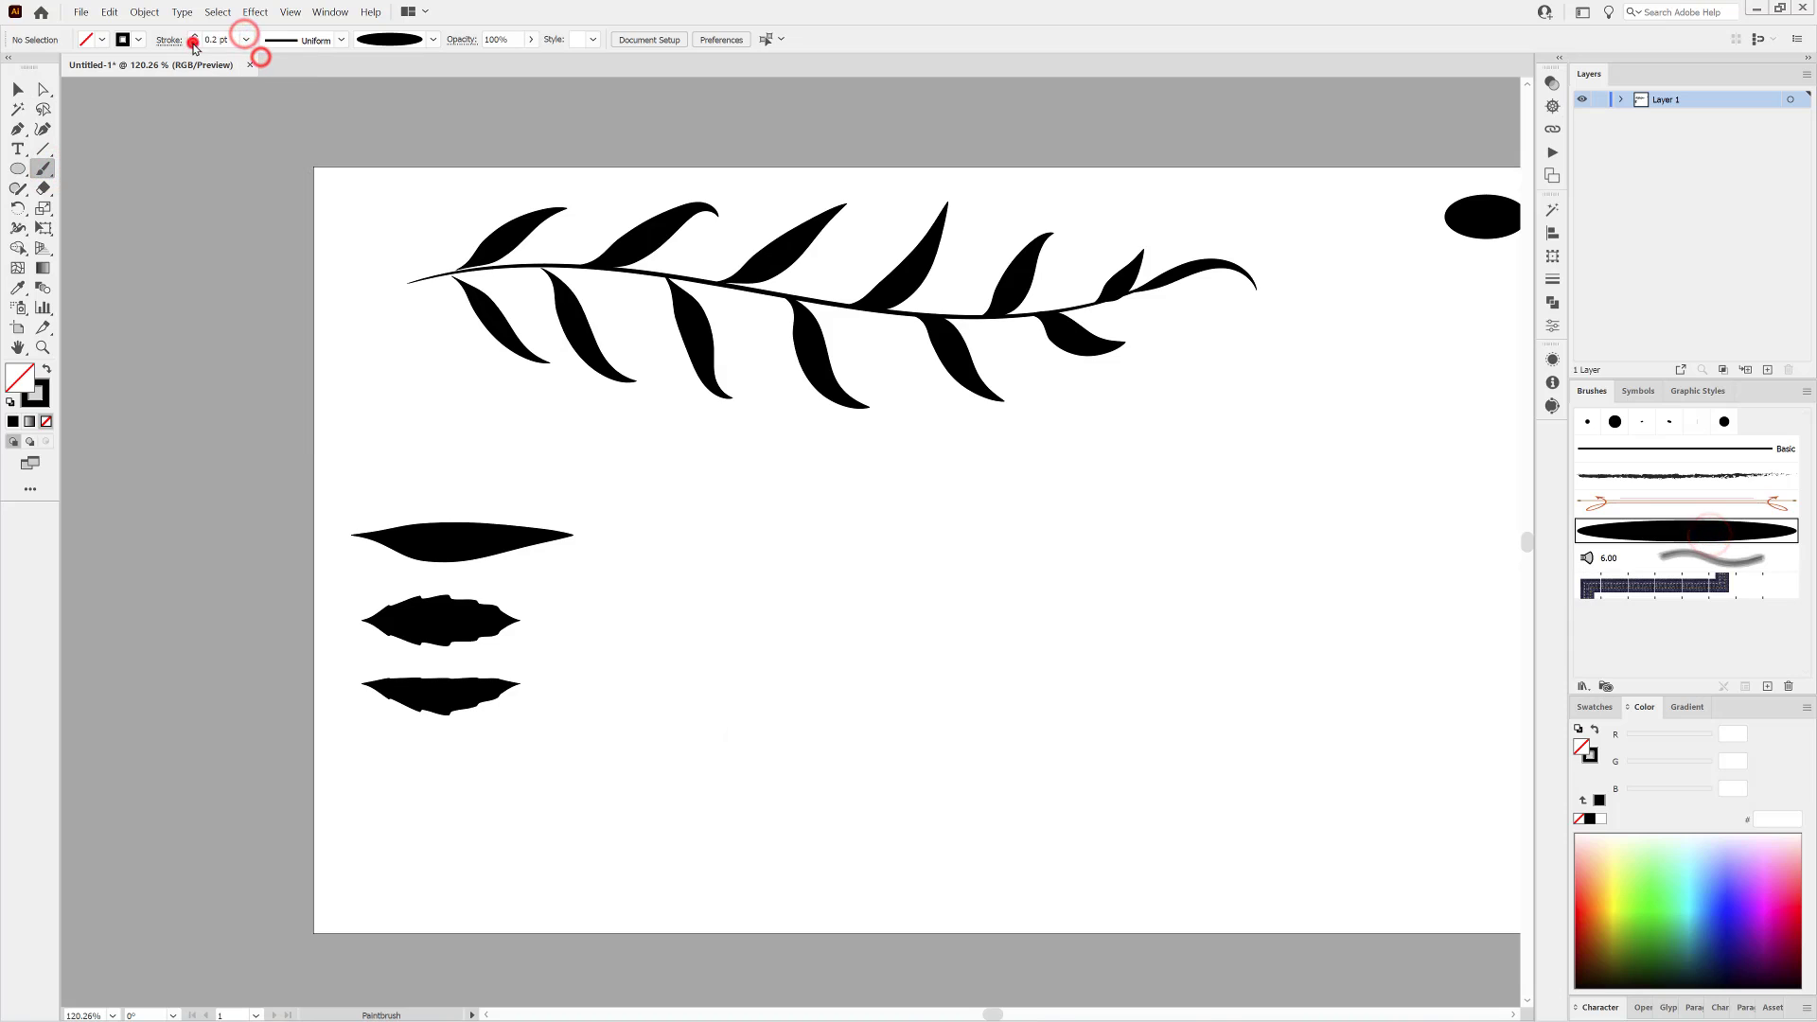
{"action": "left_click_drag", "start_coordinate": [1157, 598], "coordinate": [977, 576]}
{"action": "left_click_drag", "start_coordinate": [1096, 451], "coordinate": [1093, 365]}
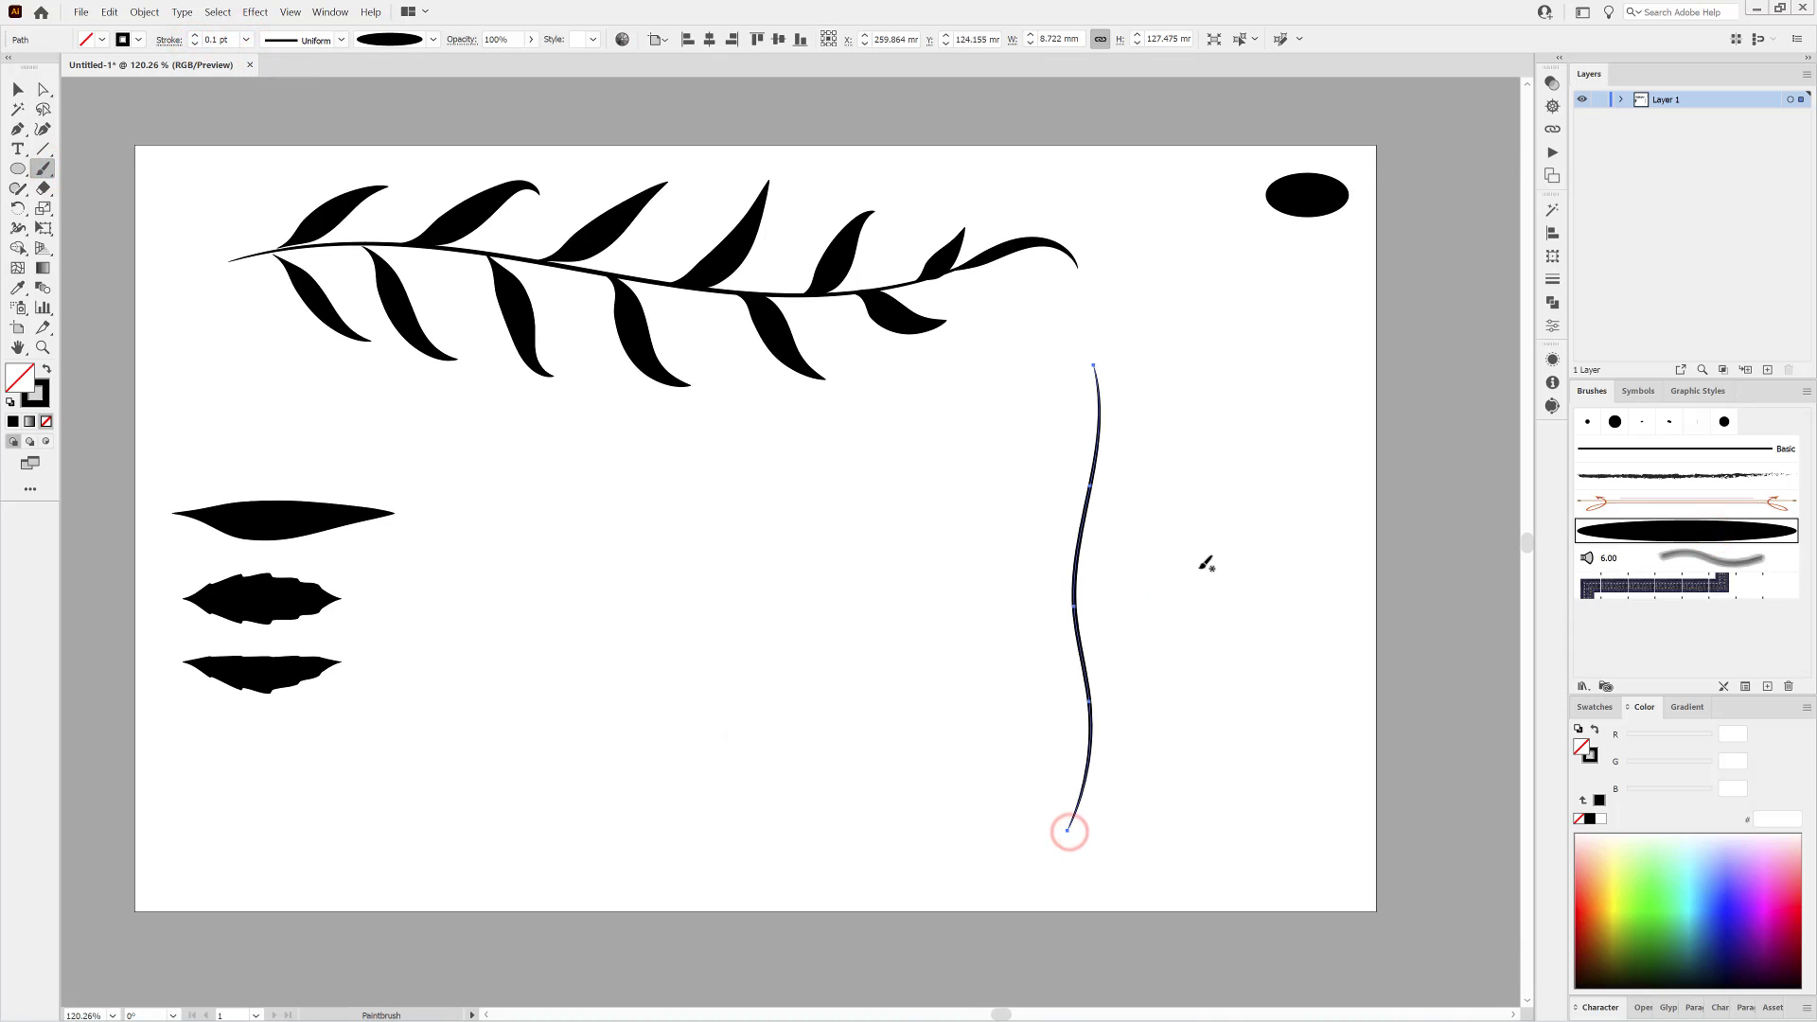
{"action": "left_click", "coordinate": [42, 170]}
{"action": "left_click", "coordinate": [1300, 631], "text": "ctrl"}
Paint a leaf on the right side of the stem's base with the symmetric serrated profile and set its stroke to 1 pt.
{"action": "left_click", "coordinate": [246, 39]}
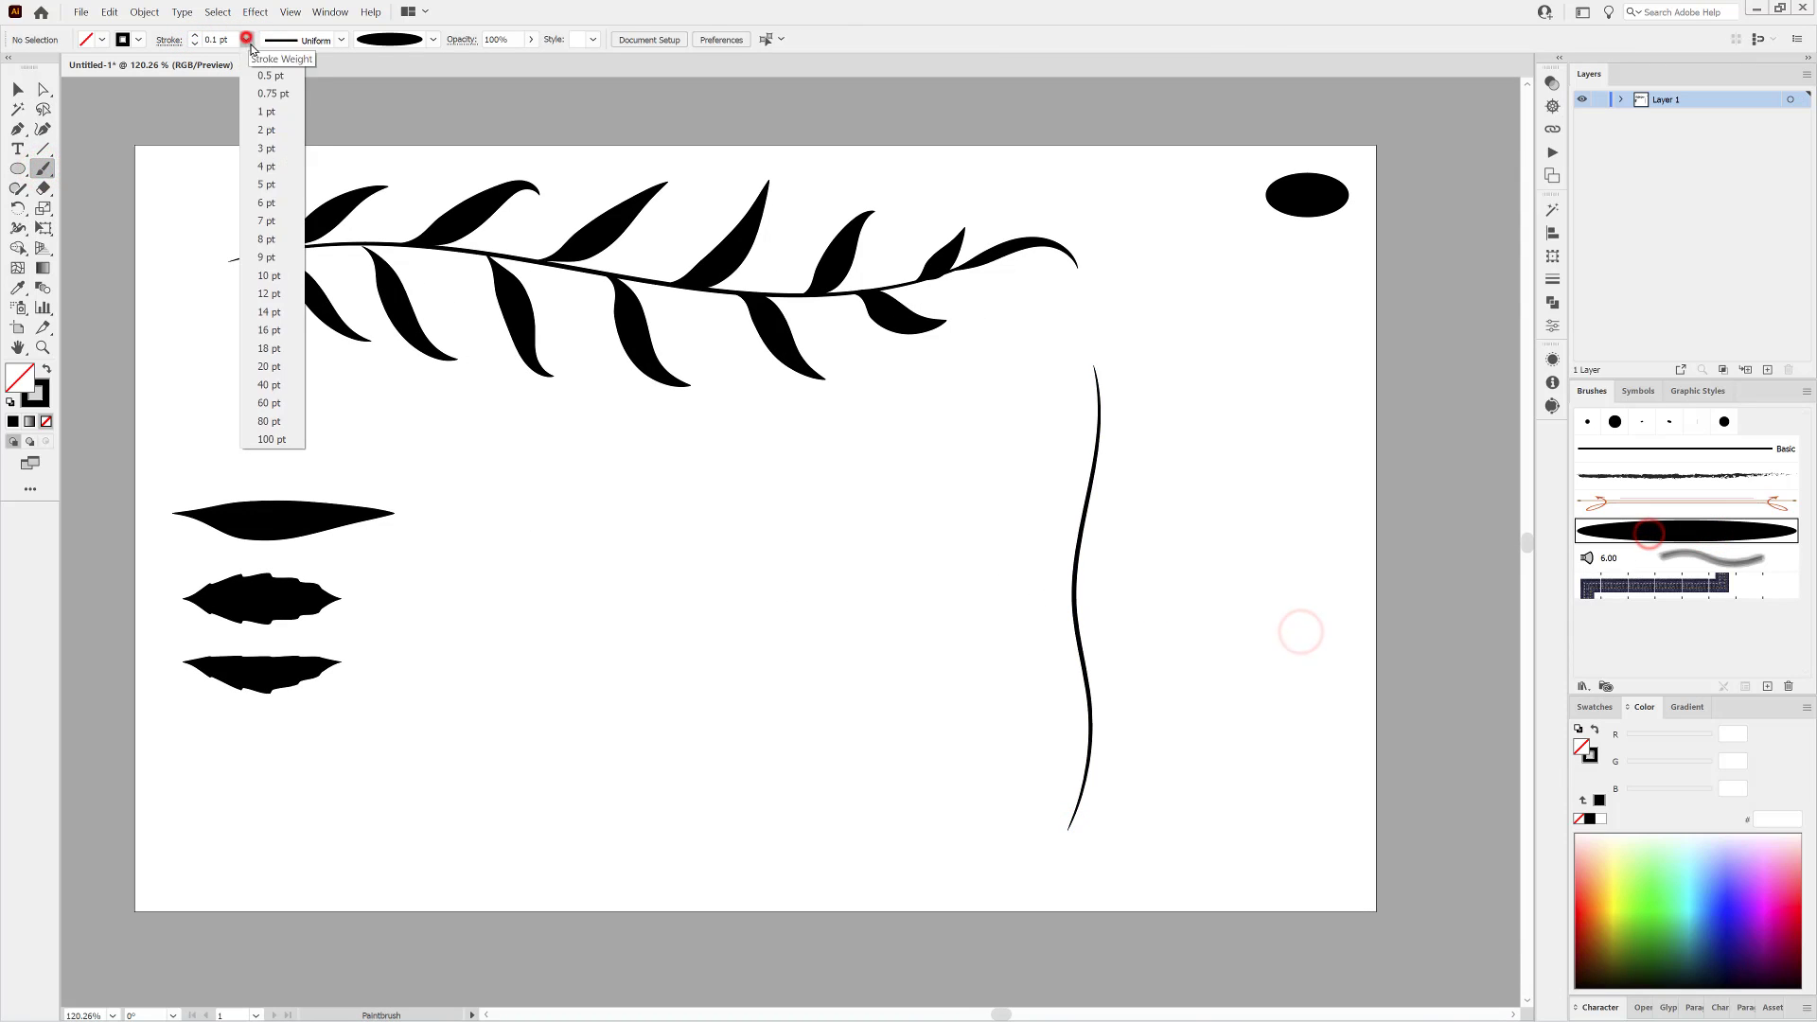
{"action": "left_click", "coordinate": [248, 69]}
{"action": "left_click", "coordinate": [341, 39]}
{"action": "left_click", "coordinate": [338, 80]}
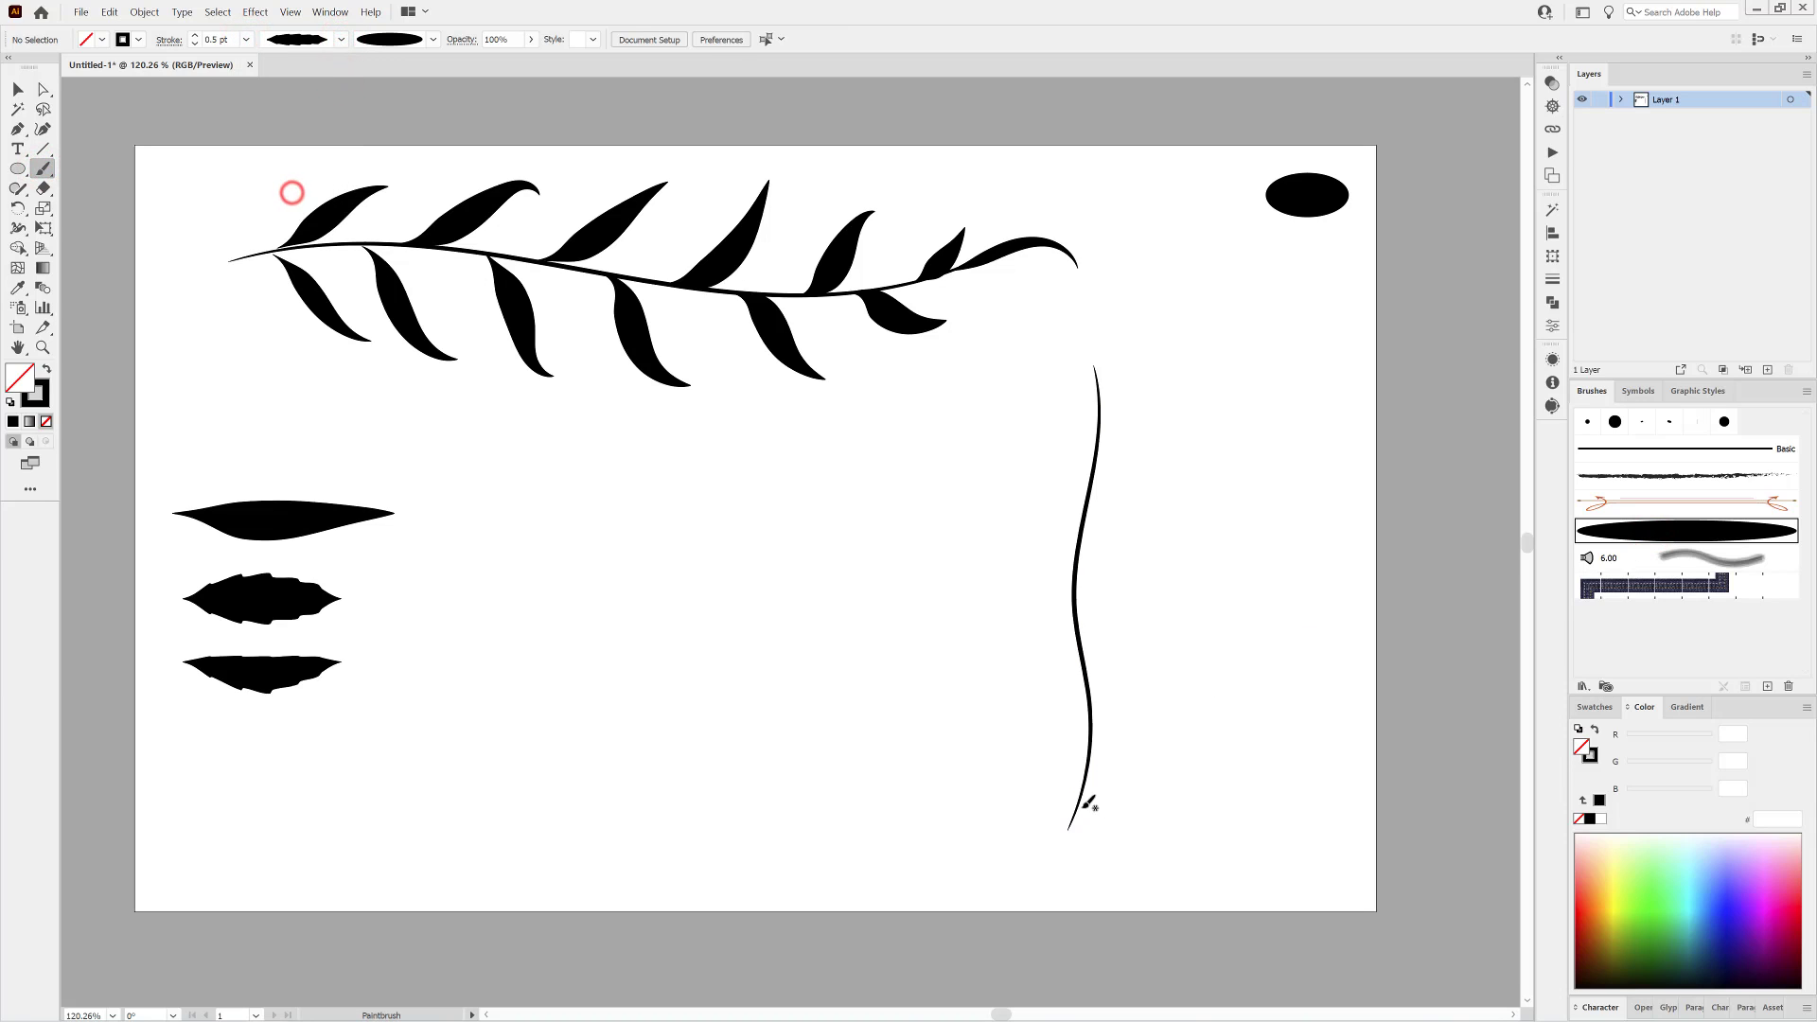
{"action": "left_click_drag", "start_coordinate": [1210, 682], "coordinate": [1207, 688]}
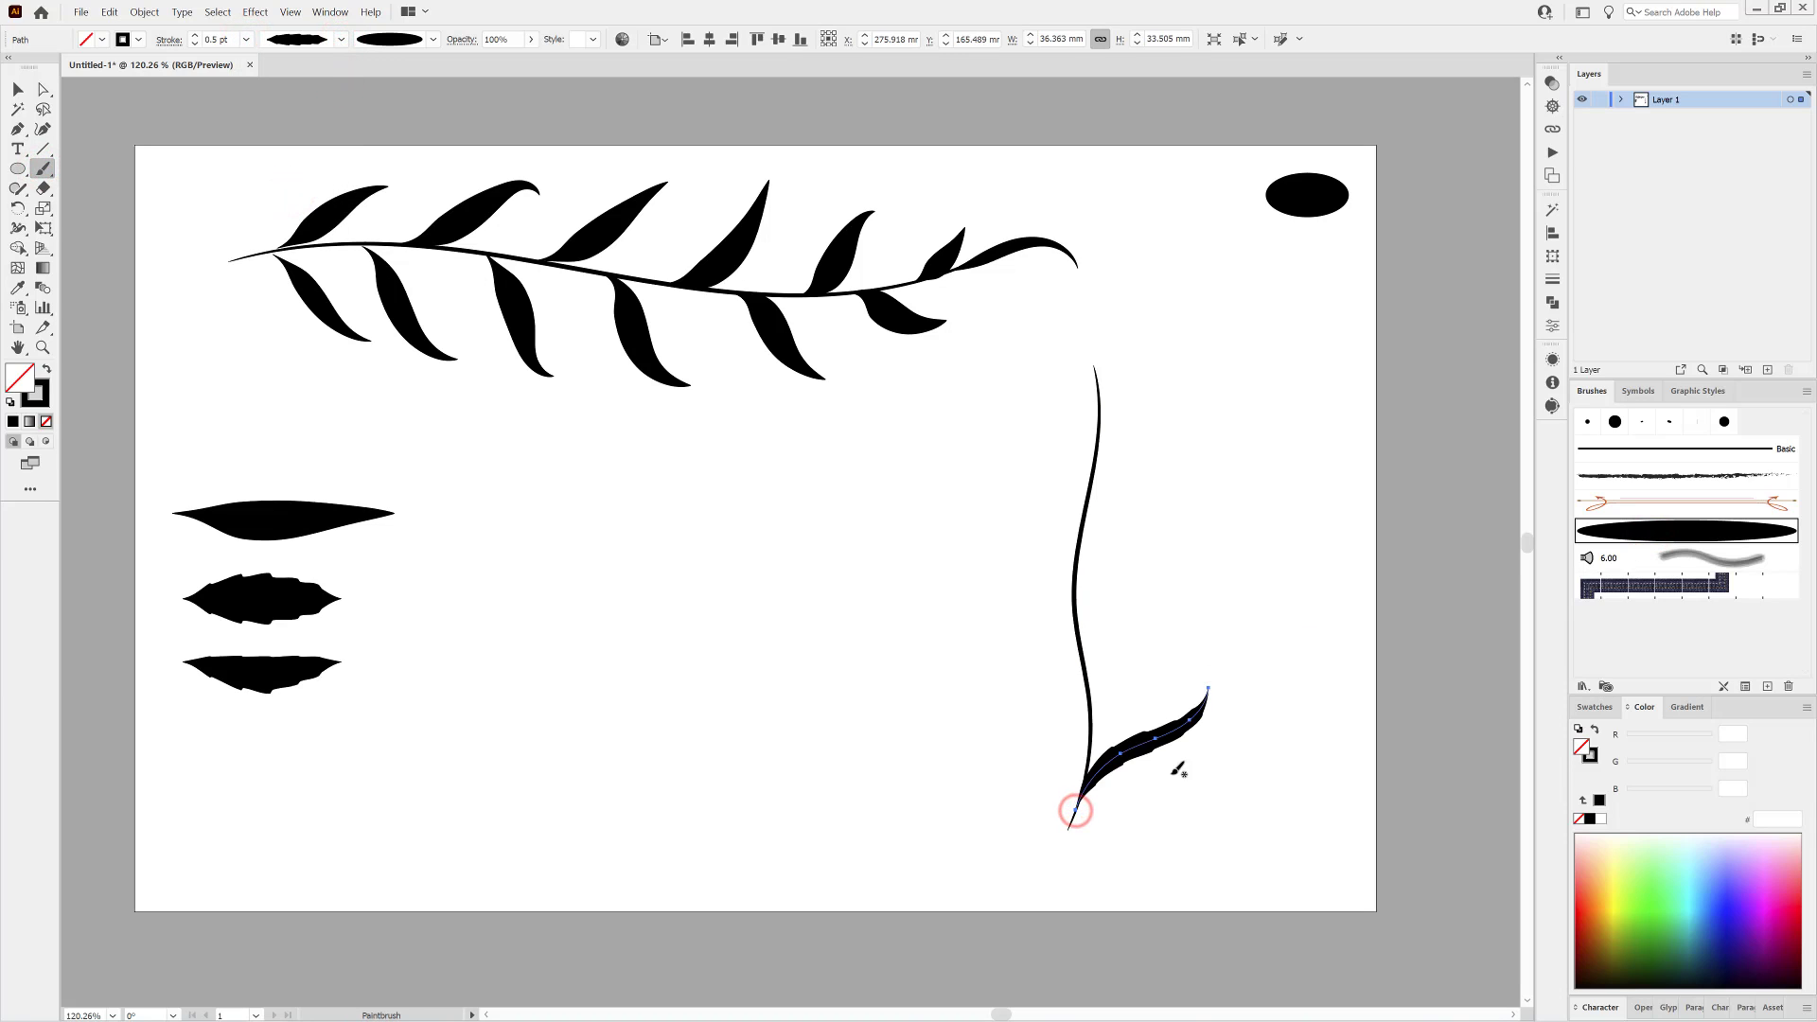
{"action": "left_click", "coordinate": [194, 36]}
{"action": "left_click", "coordinate": [194, 36]}
{"action": "left_click", "coordinate": [647, 625]}
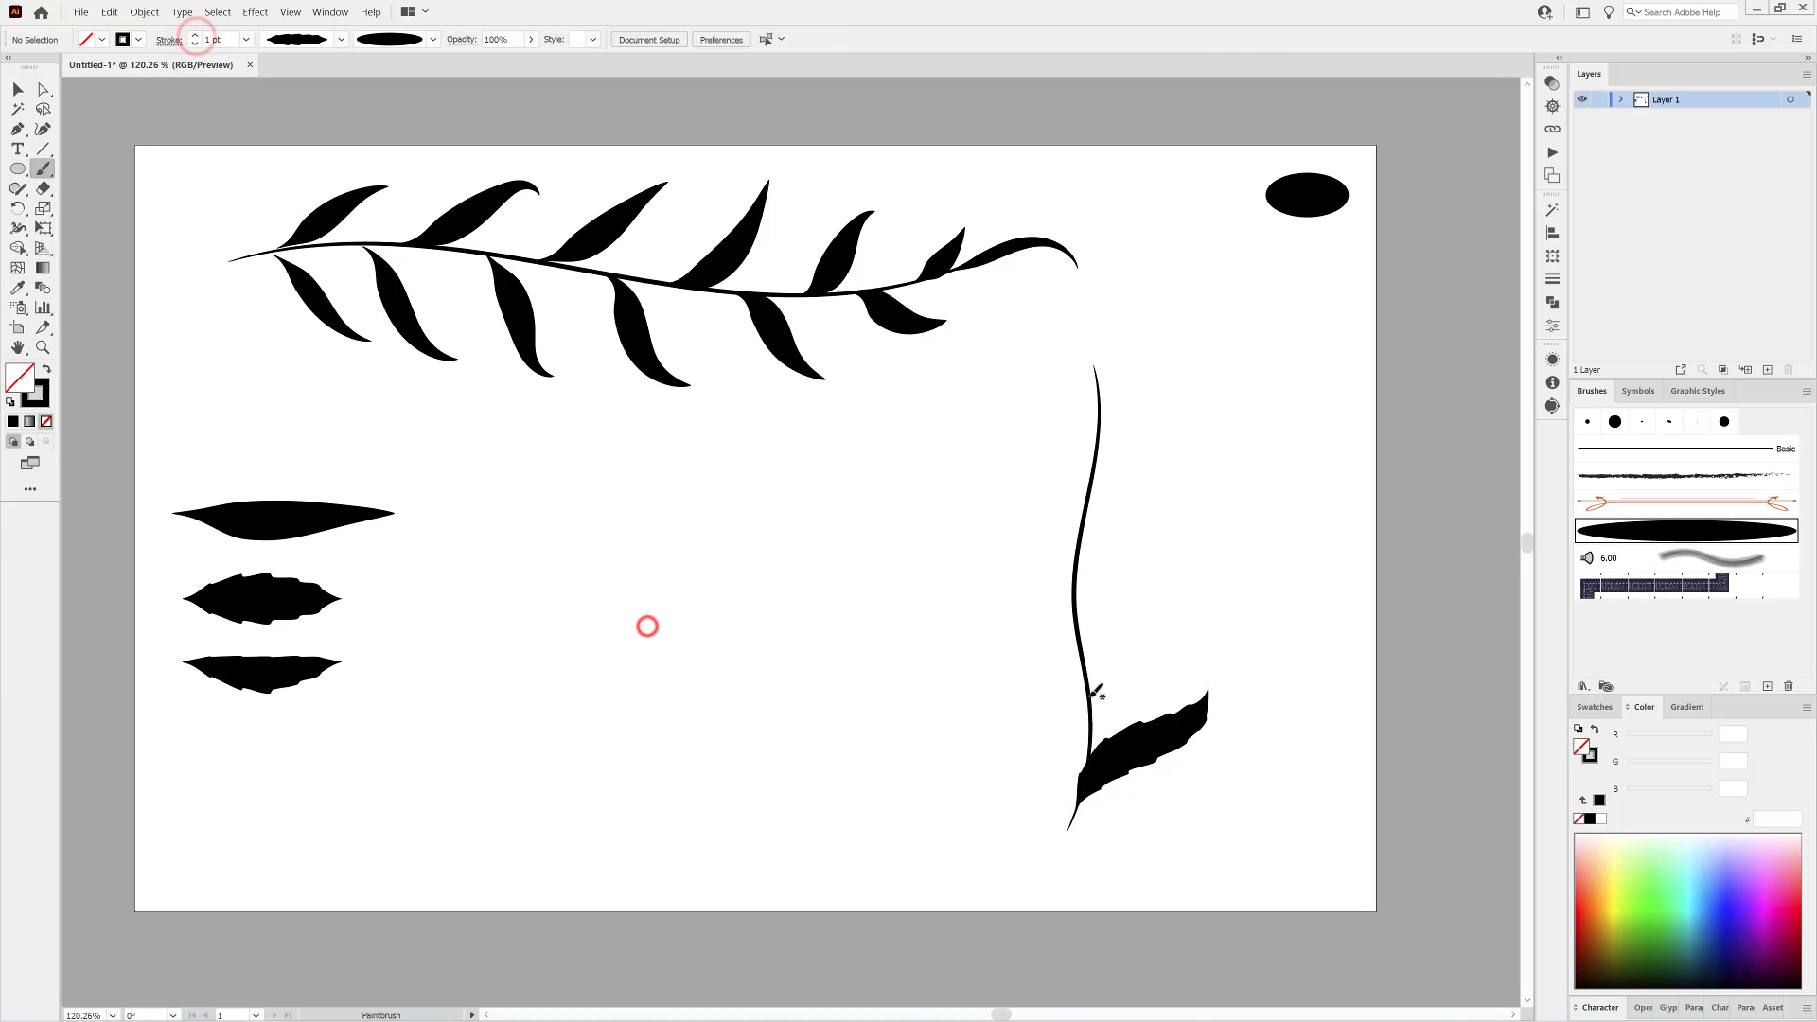
Paint three more 1 pt symmetric serrated leaves up the stem, one on the left and two on the right.
{"action": "left_click_drag", "start_coordinate": [1090, 701], "coordinate": [977, 575]}
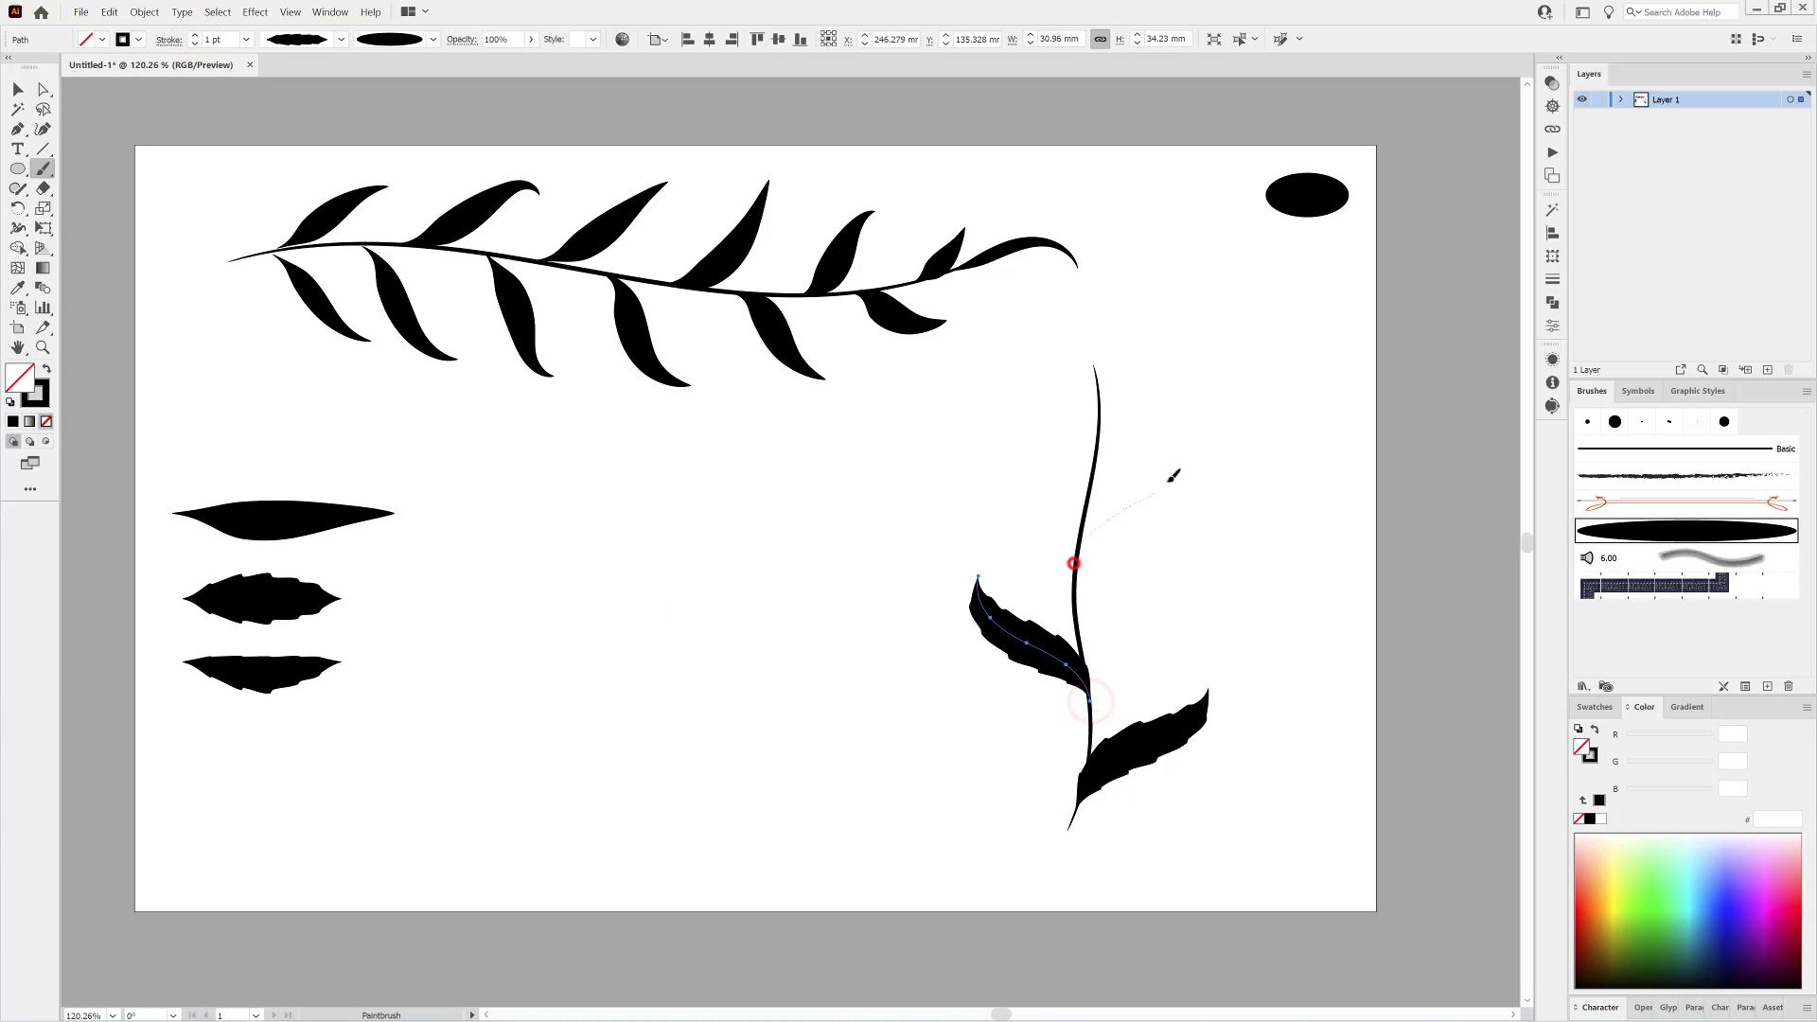
{"action": "left_click_drag", "start_coordinate": [1173, 476], "coordinate": [1188, 452]}
{"action": "left_click_drag", "start_coordinate": [1098, 414], "coordinate": [1197, 329]}
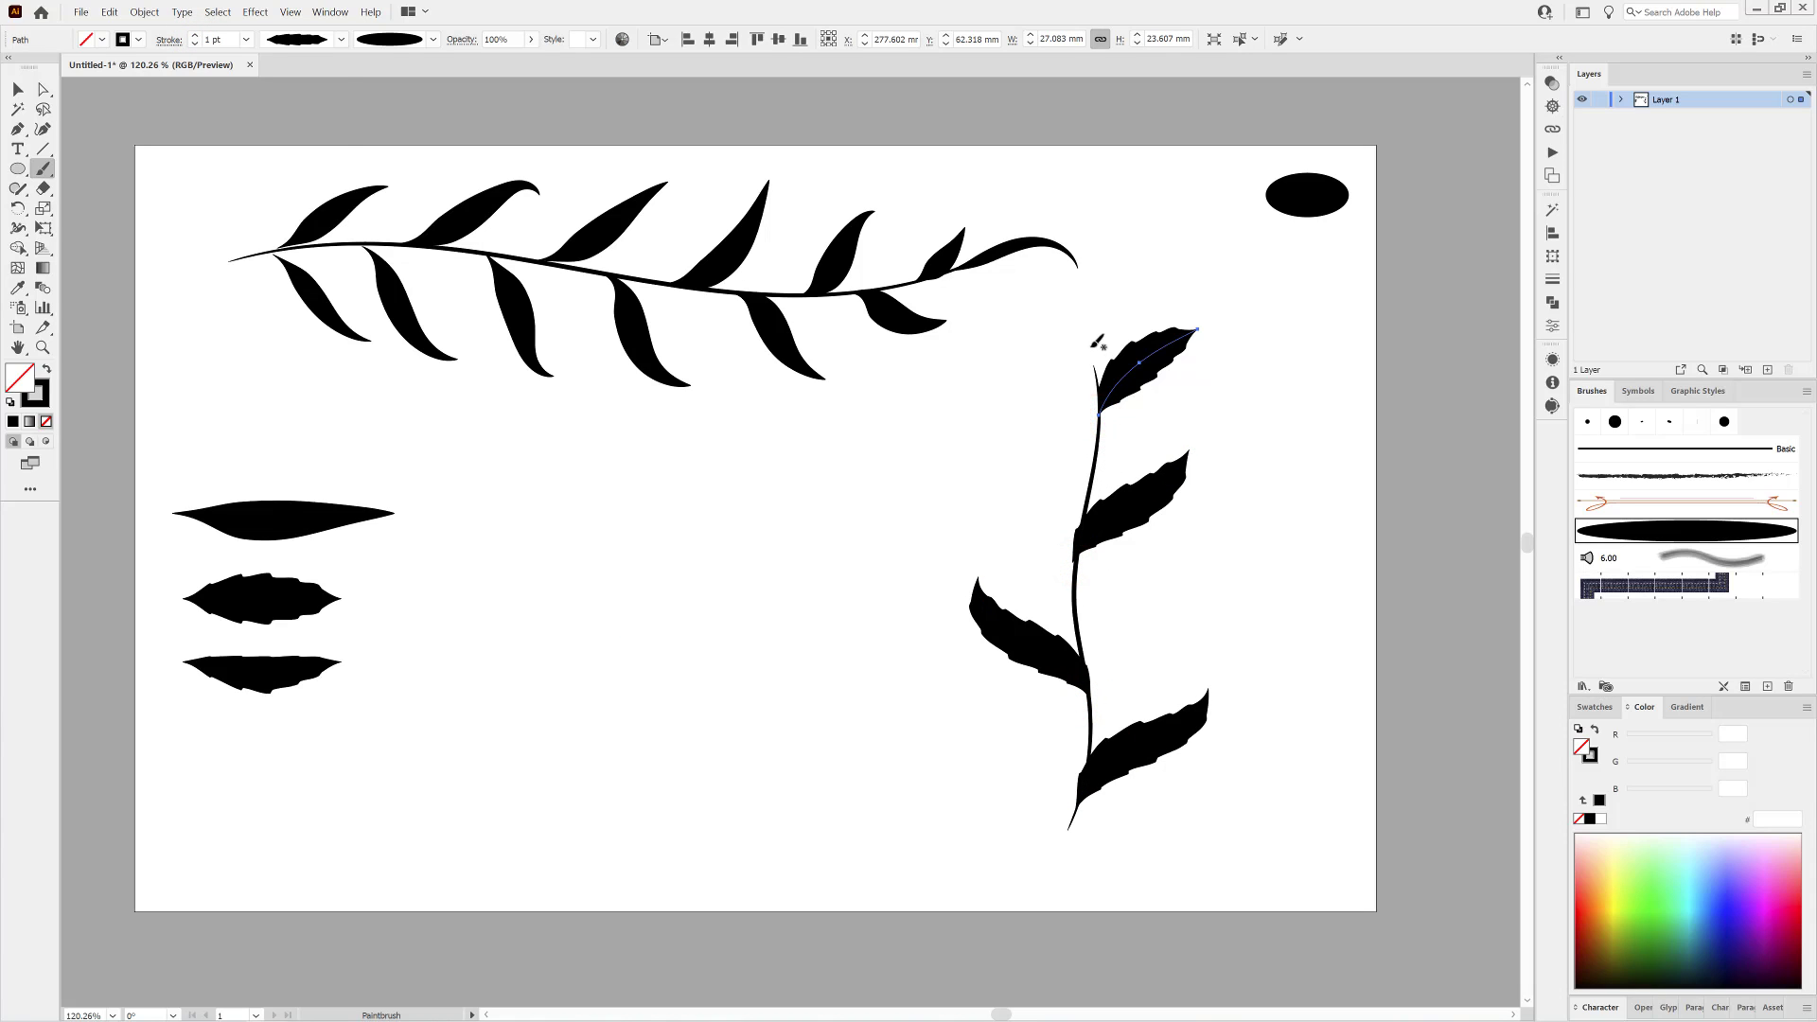
Apply the asymmetric serrated profile to the upper right leaf and paint four more such leaves, including one at the stem's tip.
{"action": "left_click", "coordinate": [341, 39]}
{"action": "left_click", "coordinate": [309, 220]}
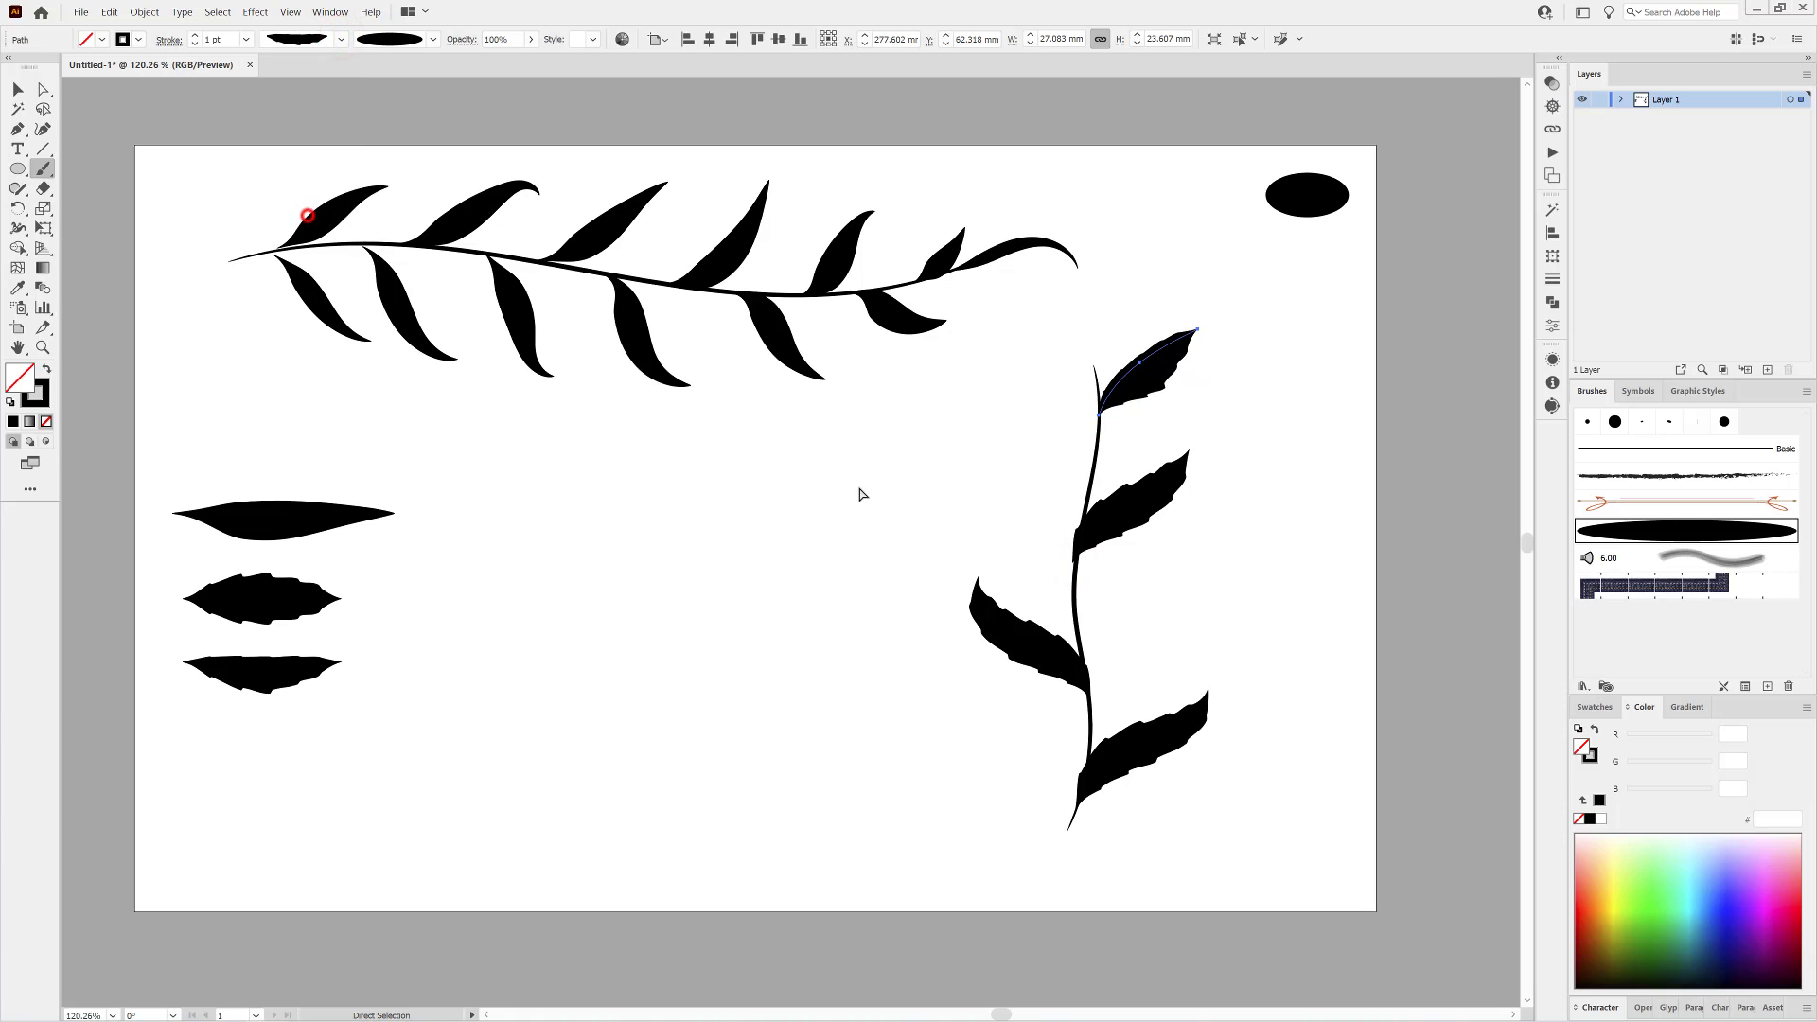
{"action": "left_click", "coordinate": [855, 487]}
{"action": "left_click_drag", "start_coordinate": [1086, 681], "coordinate": [1218, 538]}
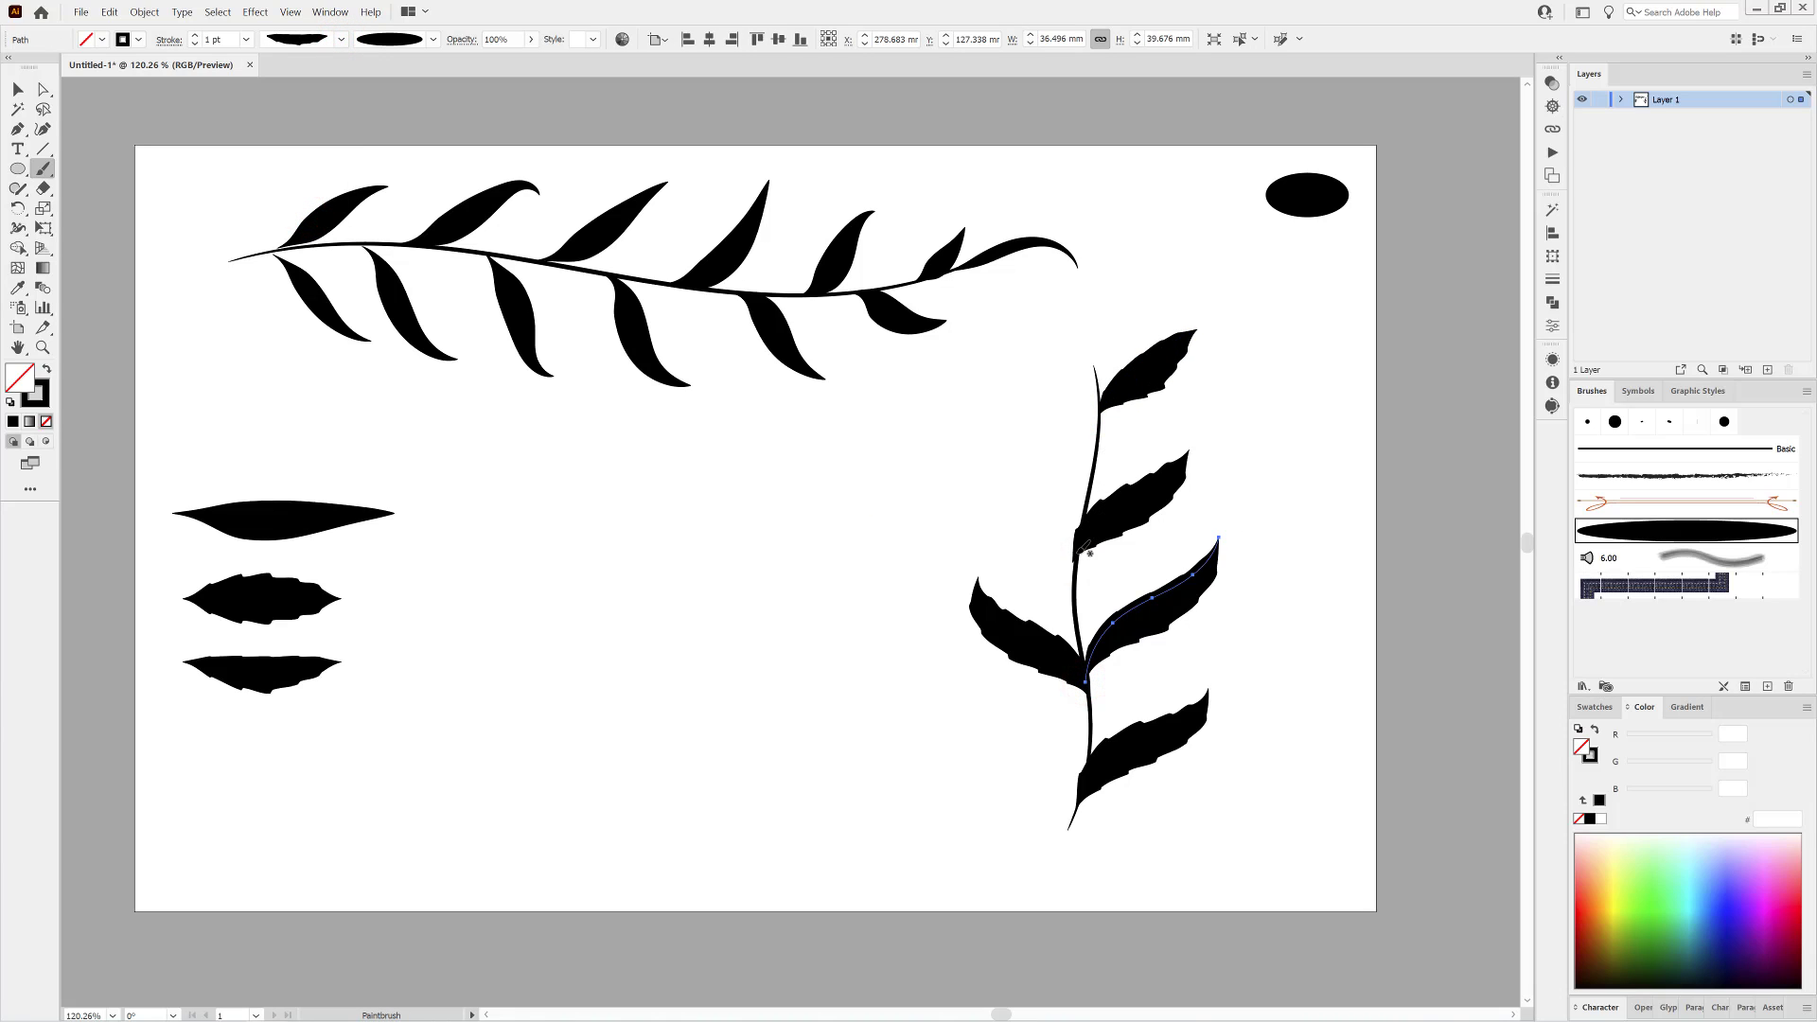
{"action": "left_click_drag", "start_coordinate": [1078, 551], "coordinate": [960, 418]}
{"action": "left_click_drag", "start_coordinate": [1095, 460], "coordinate": [1028, 311]}
{"action": "left_click_drag", "start_coordinate": [1094, 369], "coordinate": [1143, 227]}
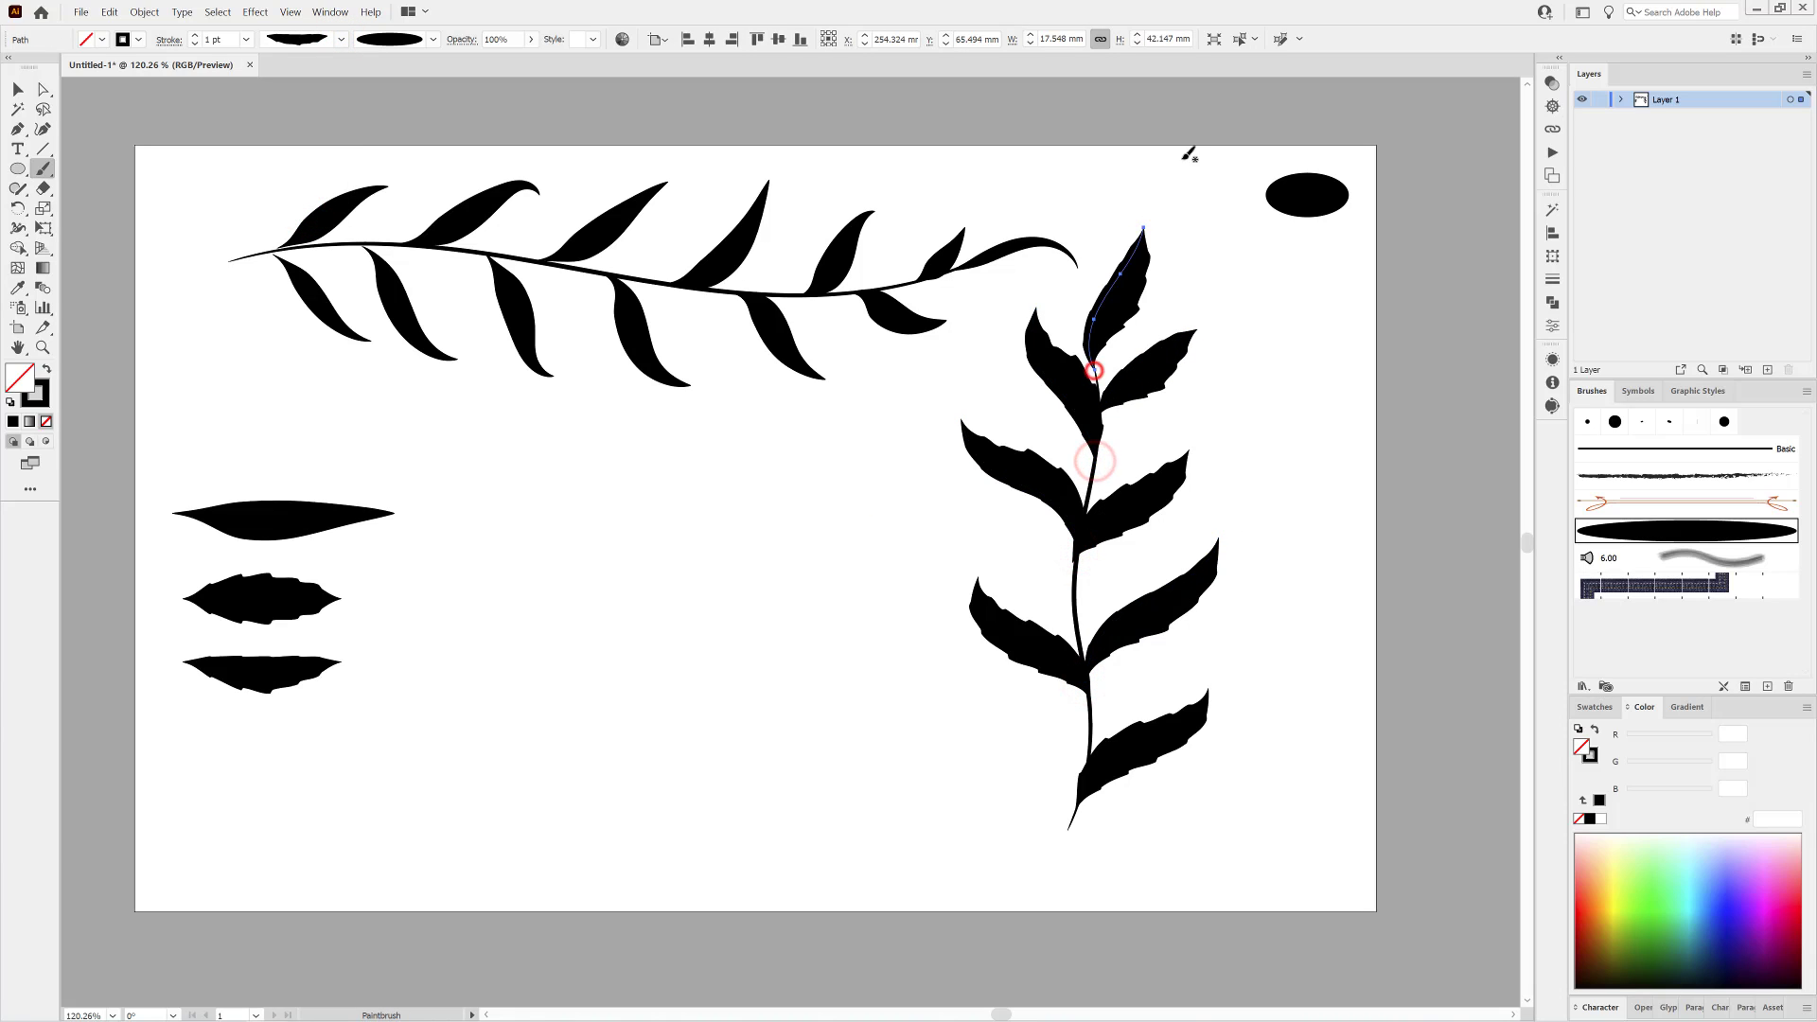
{"action": "left_click", "coordinate": [764, 802]}
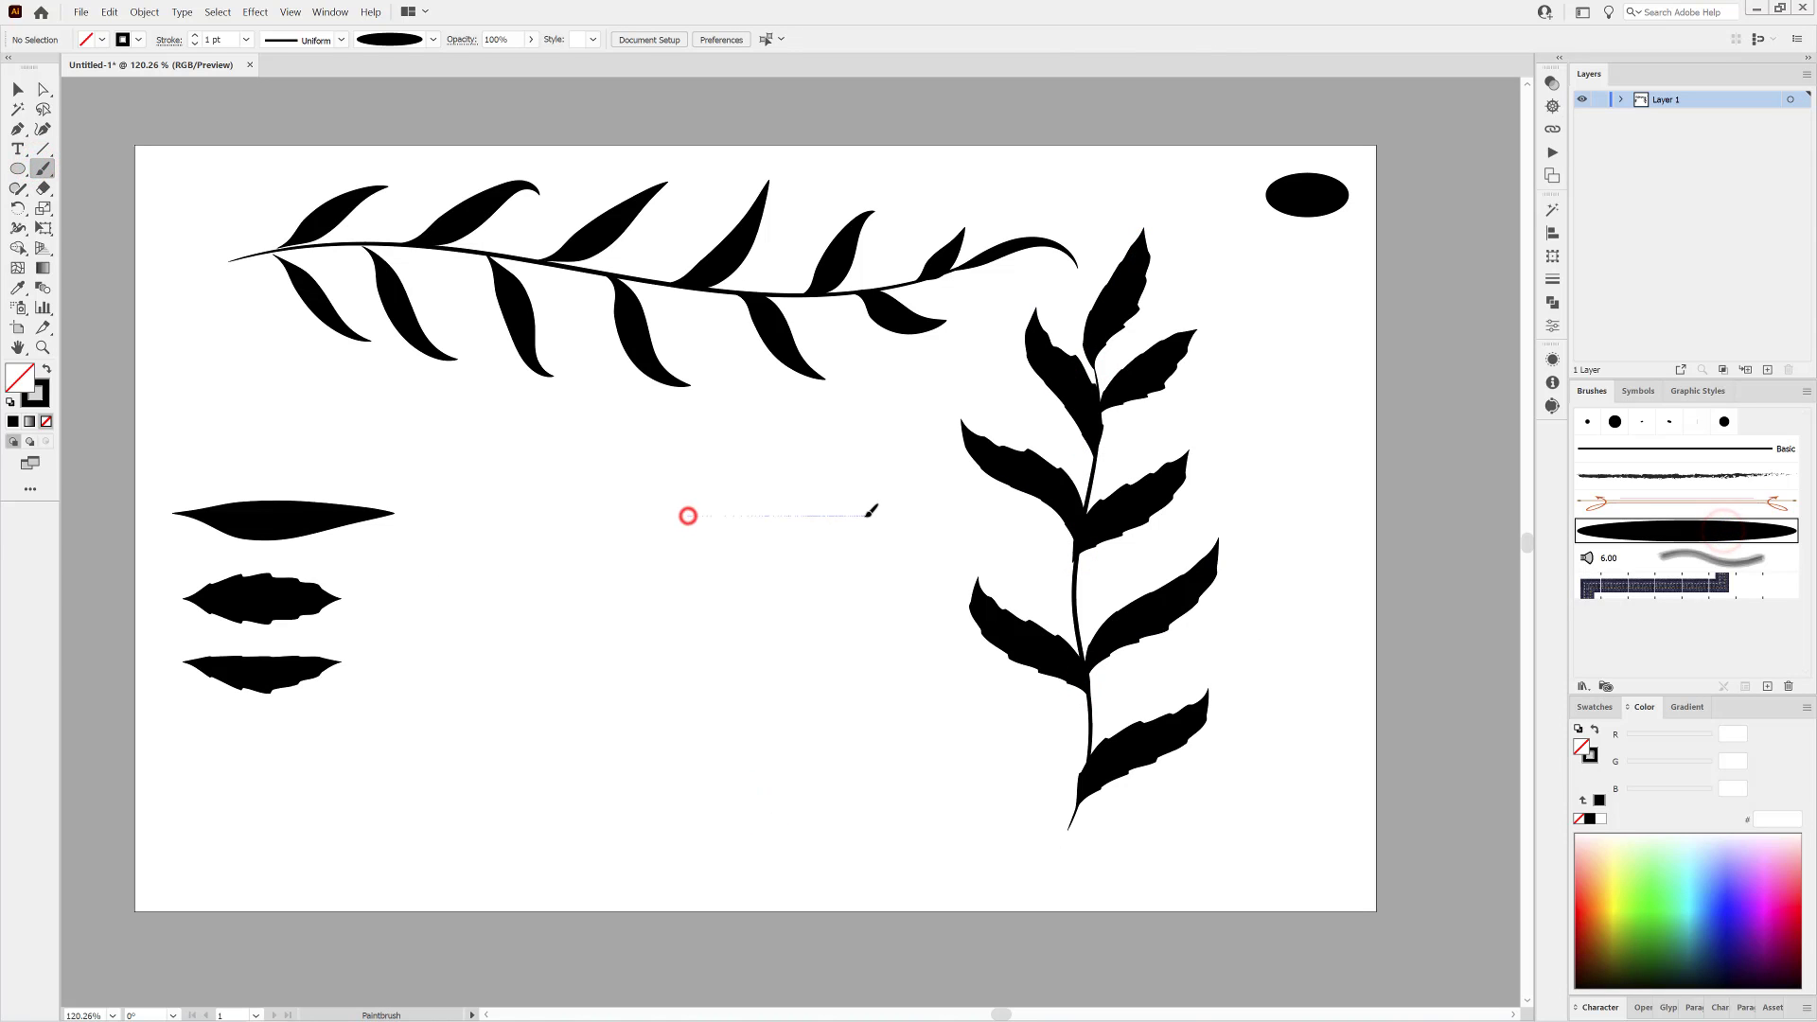
Paint a uniform 1 pt horizontal stroke about 48 mm long in the artboard's empty middle and widen its centre to about 0.6 mm.
{"action": "left_click_drag", "start_coordinate": [866, 516], "coordinate": [867, 516]}
{"action": "left_click_drag", "start_coordinate": [770, 559], "coordinate": [887, 598]}
{"action": "left_click_drag", "start_coordinate": [891, 600], "coordinate": [932, 649]}
{"action": "left_click", "coordinate": [21, 228]}
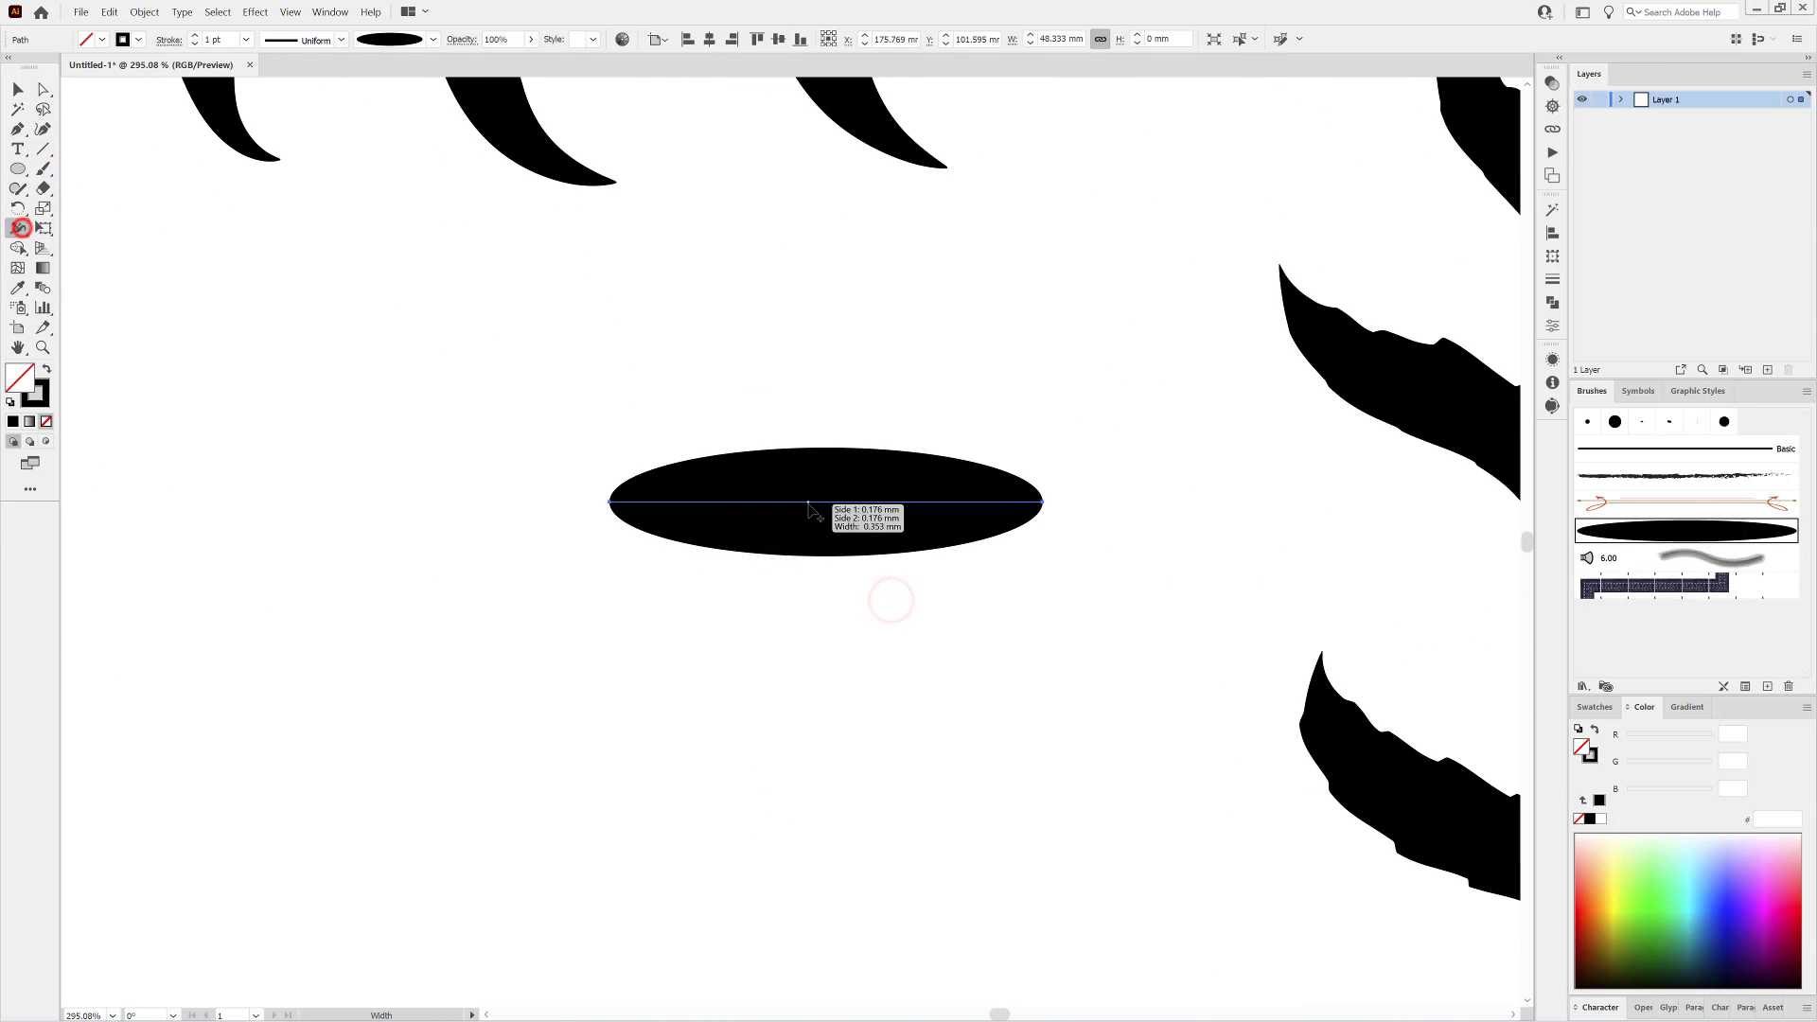
{"action": "left_click_drag", "start_coordinate": [808, 502], "coordinate": [817, 599]}
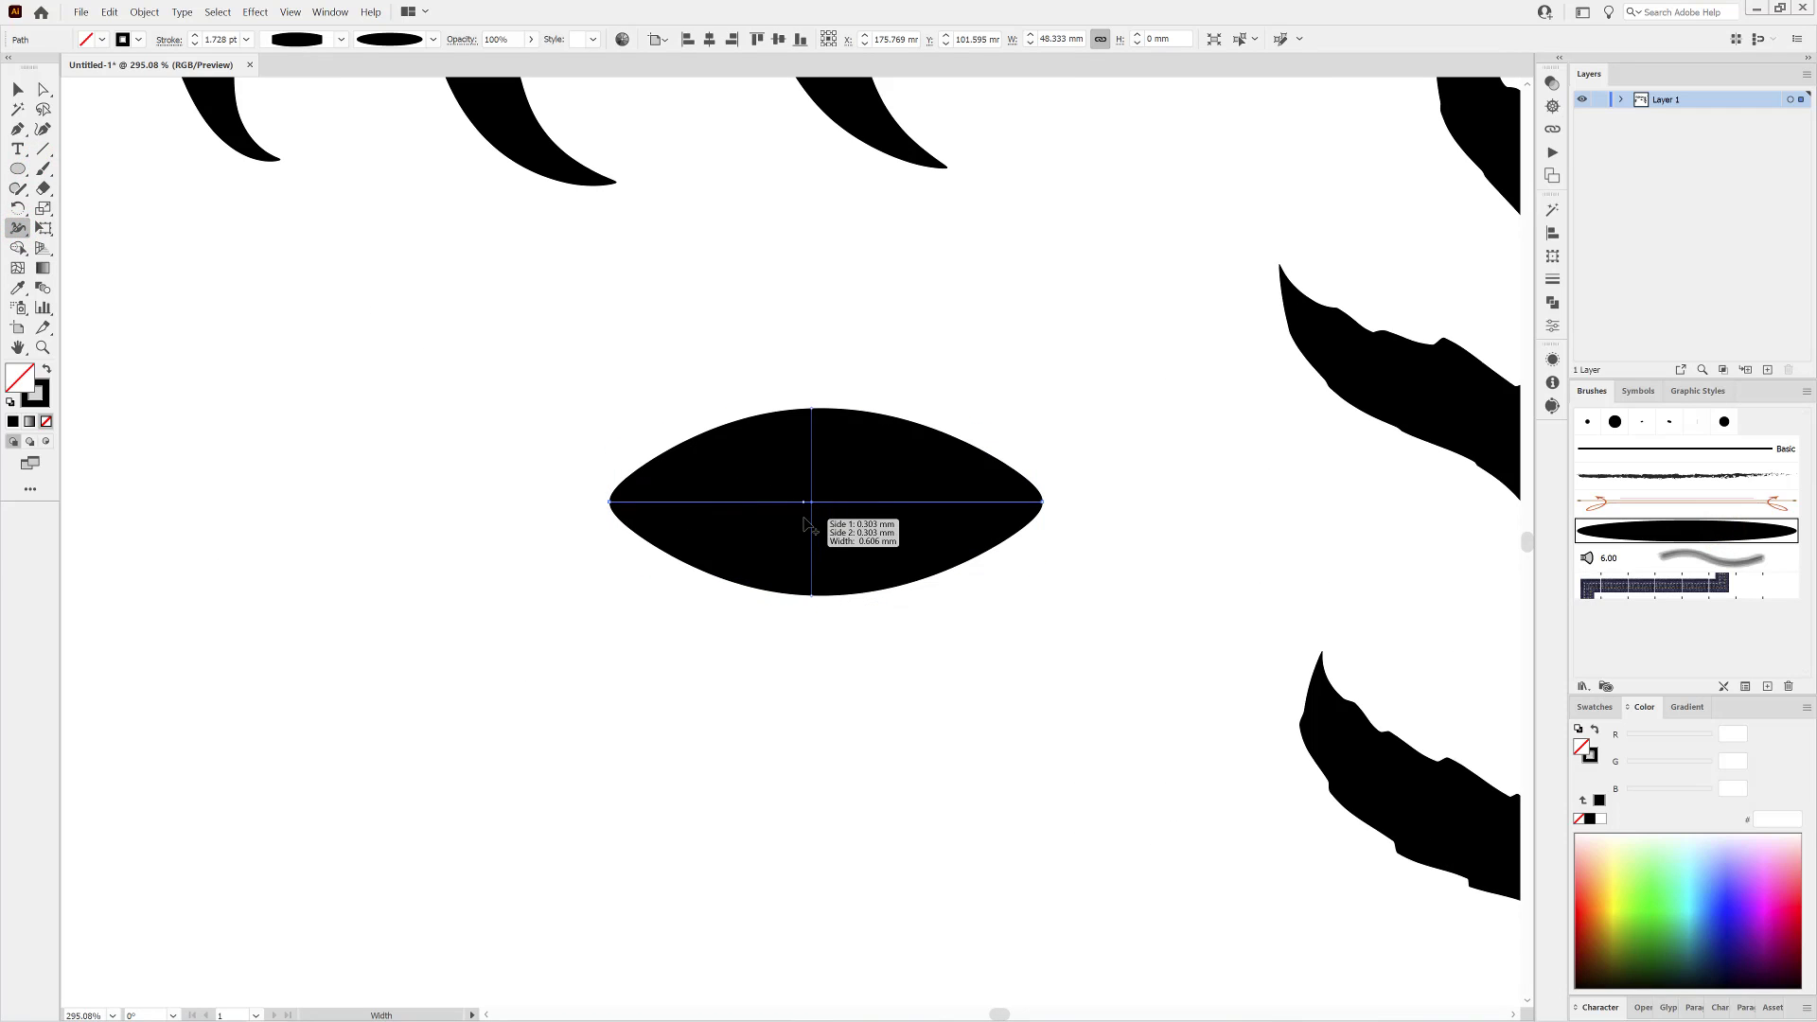
Add paired width points along the right half of the stroke for stepped serrations and narrow its right tip to about 0.06 mm.
{"action": "left_click_drag", "start_coordinate": [775, 509], "coordinate": [779, 600]}
{"action": "left_click_drag", "start_coordinate": [821, 512], "coordinate": [821, 591]}
{"action": "left_click_drag", "start_coordinate": [835, 526], "coordinate": [838, 595]}
{"action": "mouse_move", "coordinate": [880, 505]}
{"action": "left_mouse_down"}
{"action": "mouse_move", "coordinate": [889, 590]}
{"action": "mouse_move", "coordinate": [914, 525]}
{"action": "mouse_move", "coordinate": [889, 506]}
{"action": "mouse_move", "coordinate": [917, 593]}
{"action": "mouse_move", "coordinate": [883, 503]}
{"action": "mouse_move", "coordinate": [892, 623]}
{"action": "left_mouse_up"}
{"action": "left_click_drag", "start_coordinate": [952, 510], "coordinate": [947, 576]}
{"action": "left_click_drag", "start_coordinate": [965, 505], "coordinate": [965, 570]}
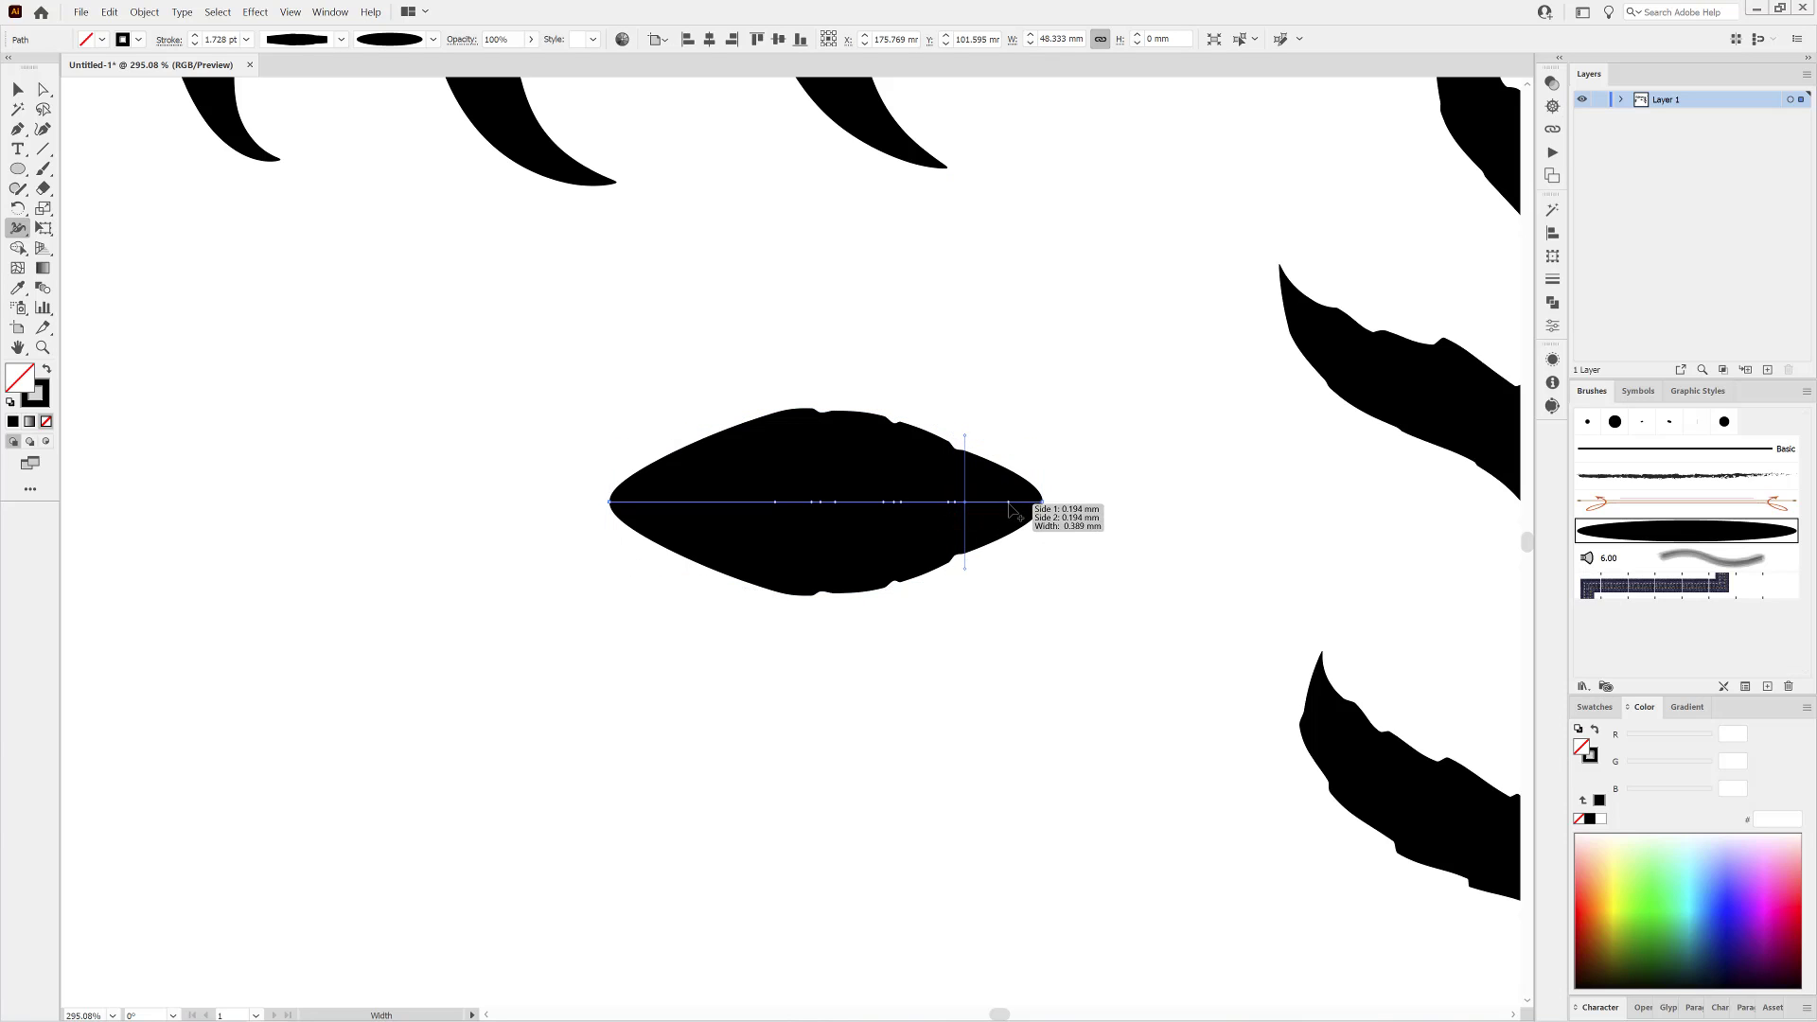
{"action": "mouse_move", "coordinate": [1008, 503]}
{"action": "left_mouse_down"}
{"action": "mouse_move", "coordinate": [1008, 546]}
{"action": "mouse_move", "coordinate": [1042, 513]}
{"action": "left_mouse_up"}
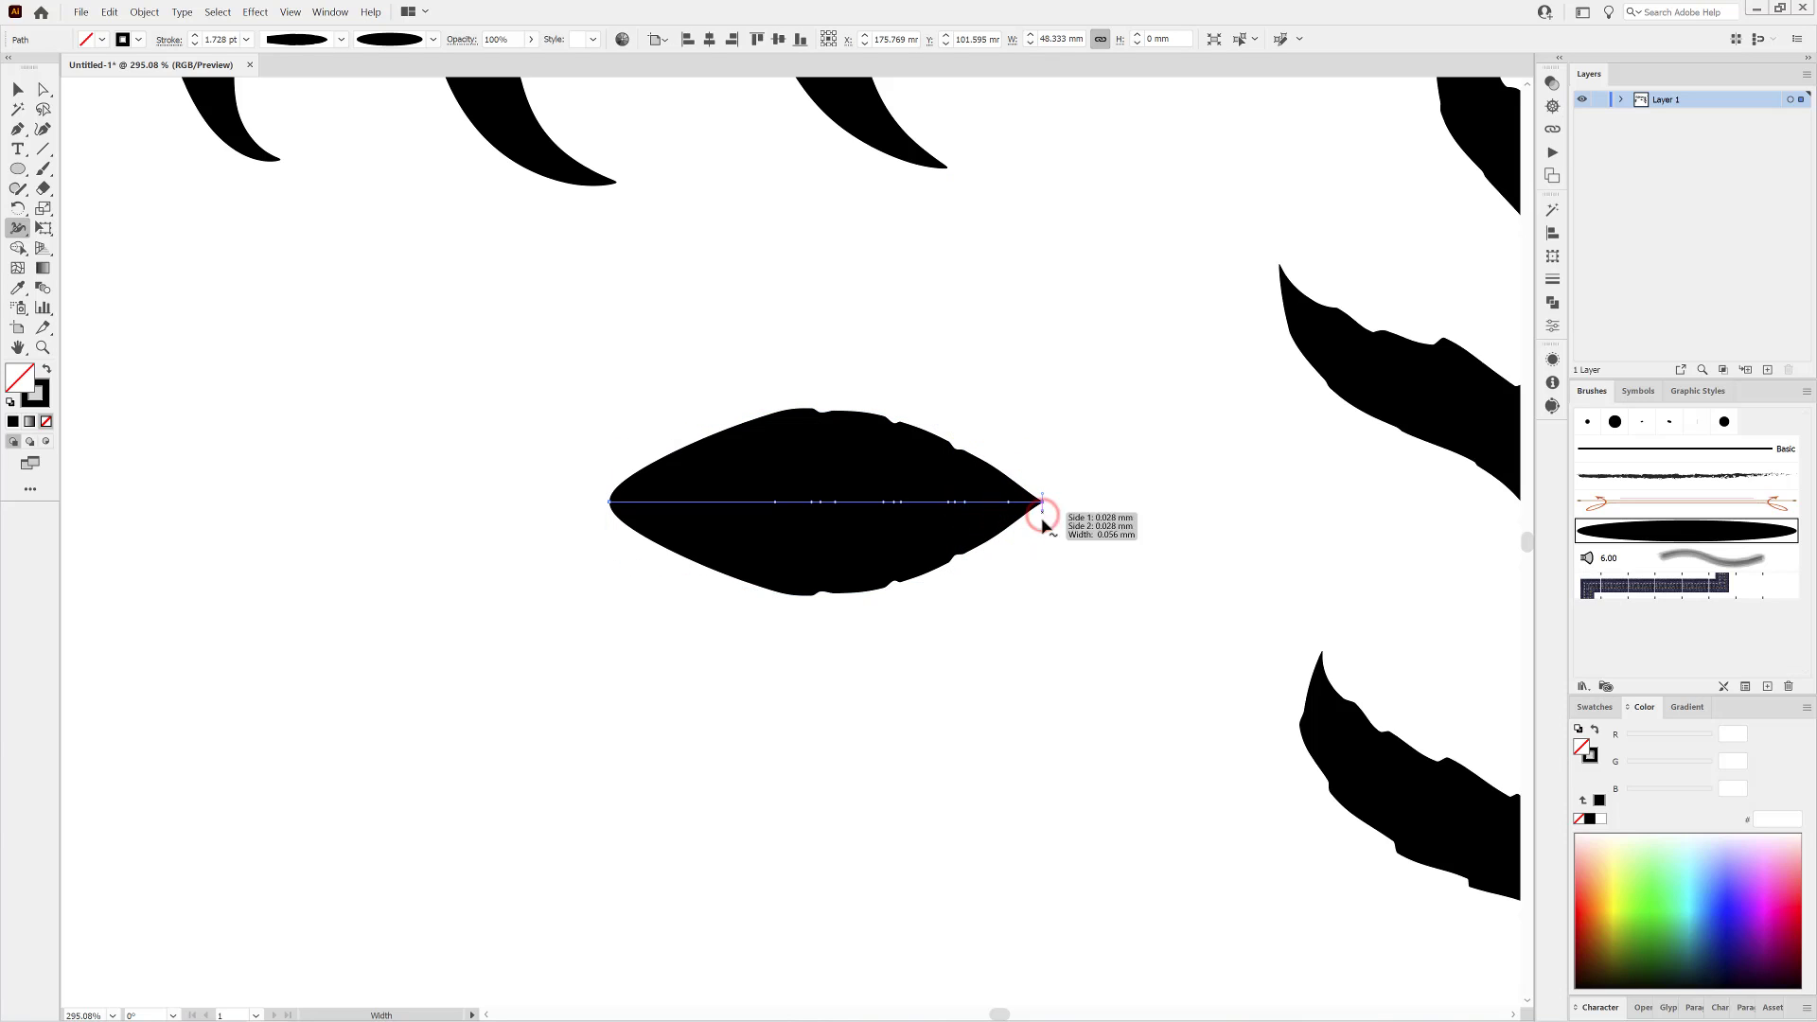
Add a serration to the stroke's left half and narrow its left end into a thin leaf stalk.
{"action": "left_click_drag", "start_coordinate": [727, 503], "coordinate": [716, 581]}
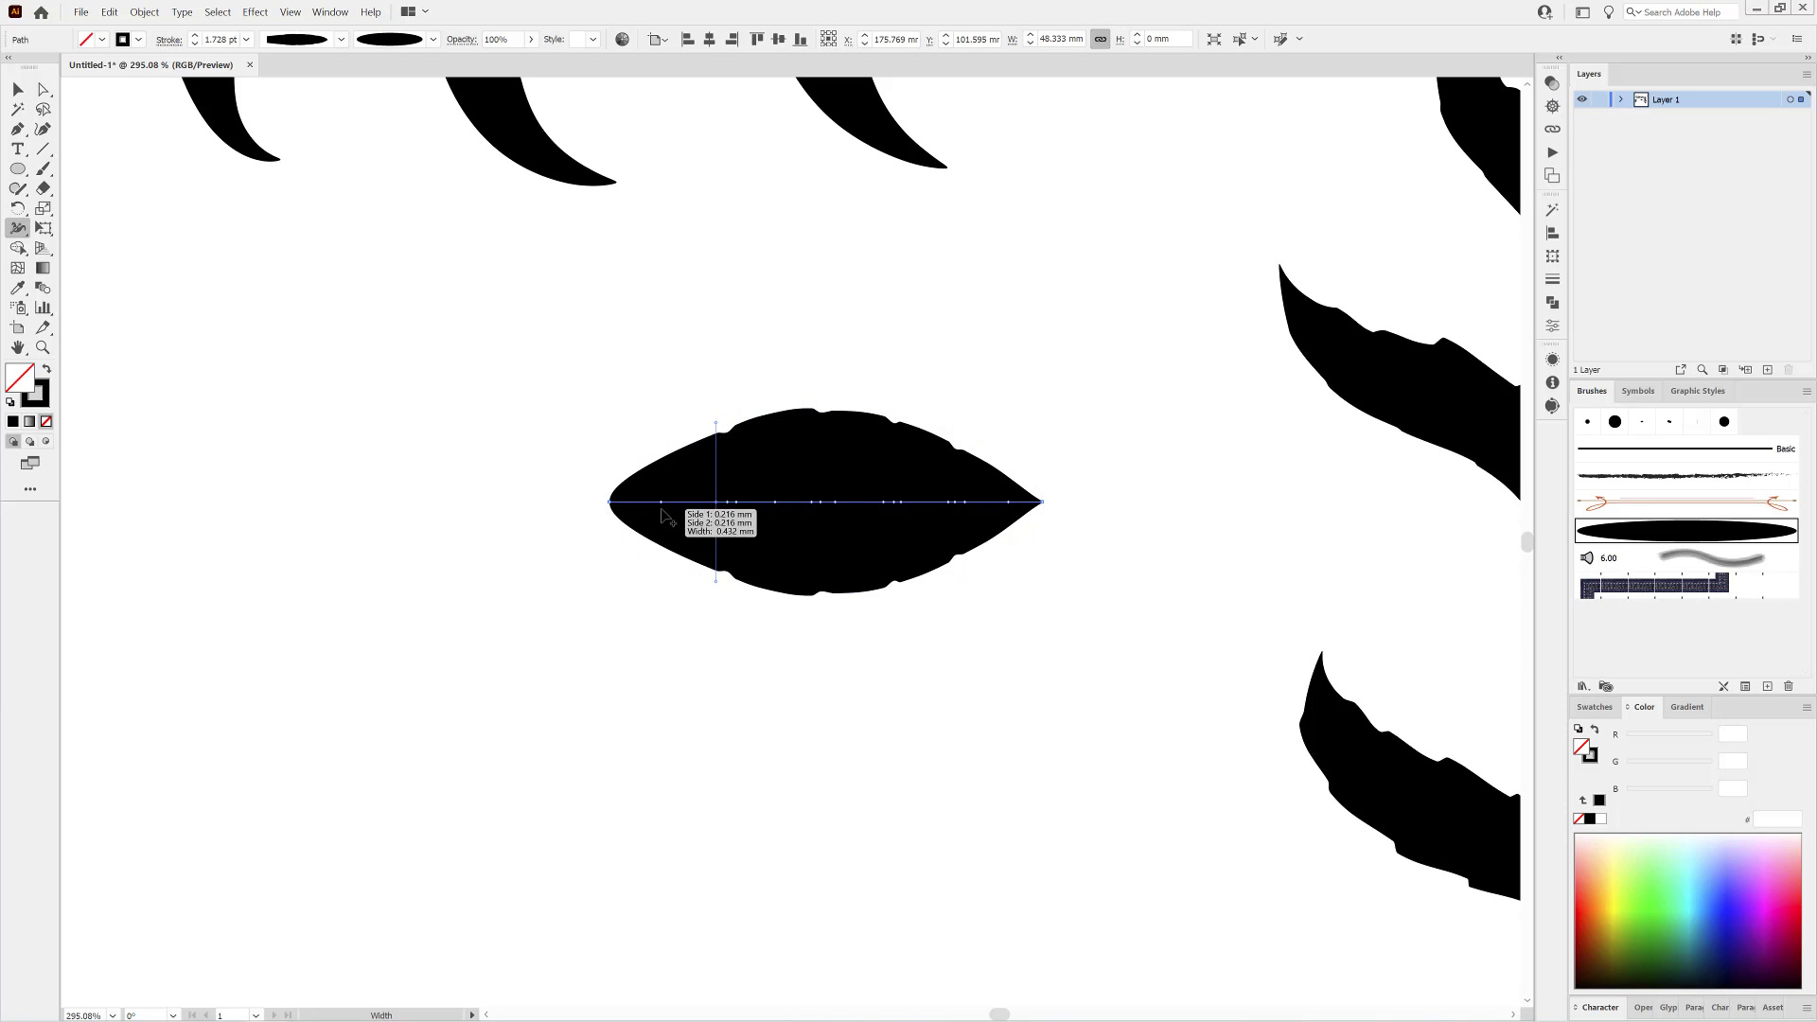
{"action": "left_click_drag", "start_coordinate": [665, 509], "coordinate": [611, 519]}
{"action": "left_click_drag", "start_coordinate": [665, 544], "coordinate": [665, 545]}
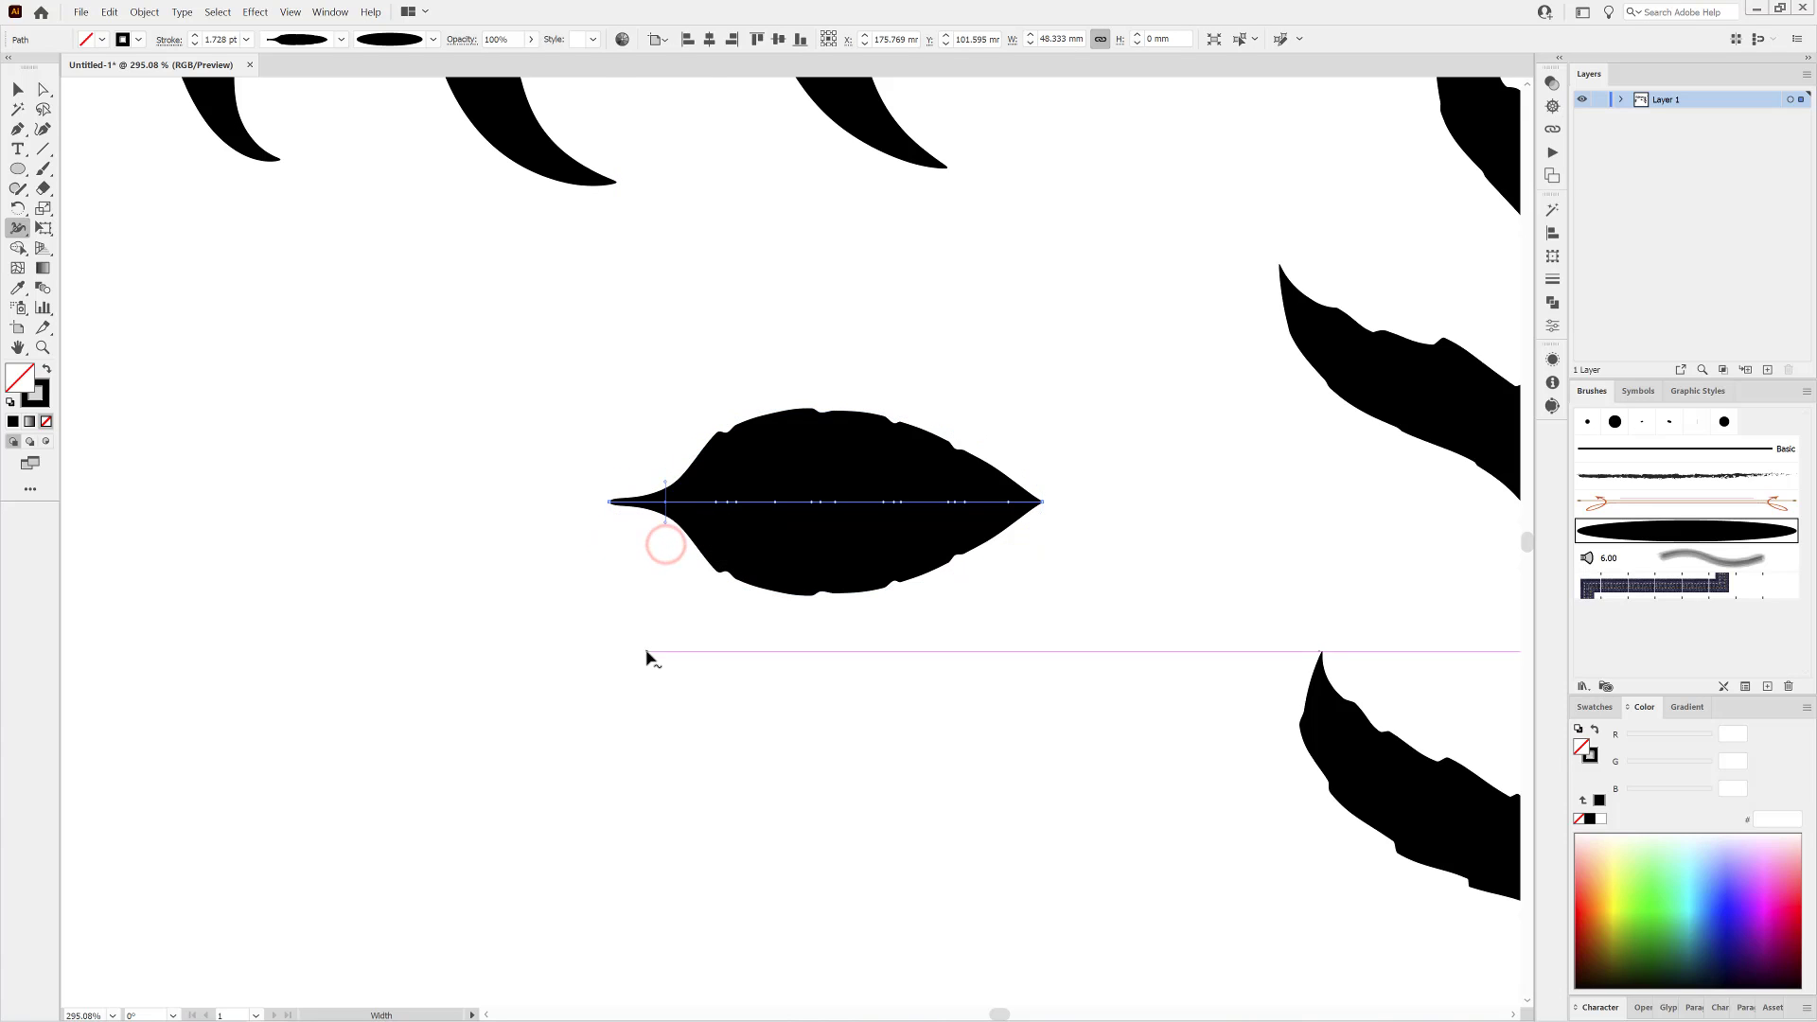
Move the leaf stroke slightly up and save its shape as variable width profile Width Profile24.
{"action": "left_click", "coordinate": [17, 88]}
{"action": "left_click_drag", "start_coordinate": [879, 558], "coordinate": [853, 477]}
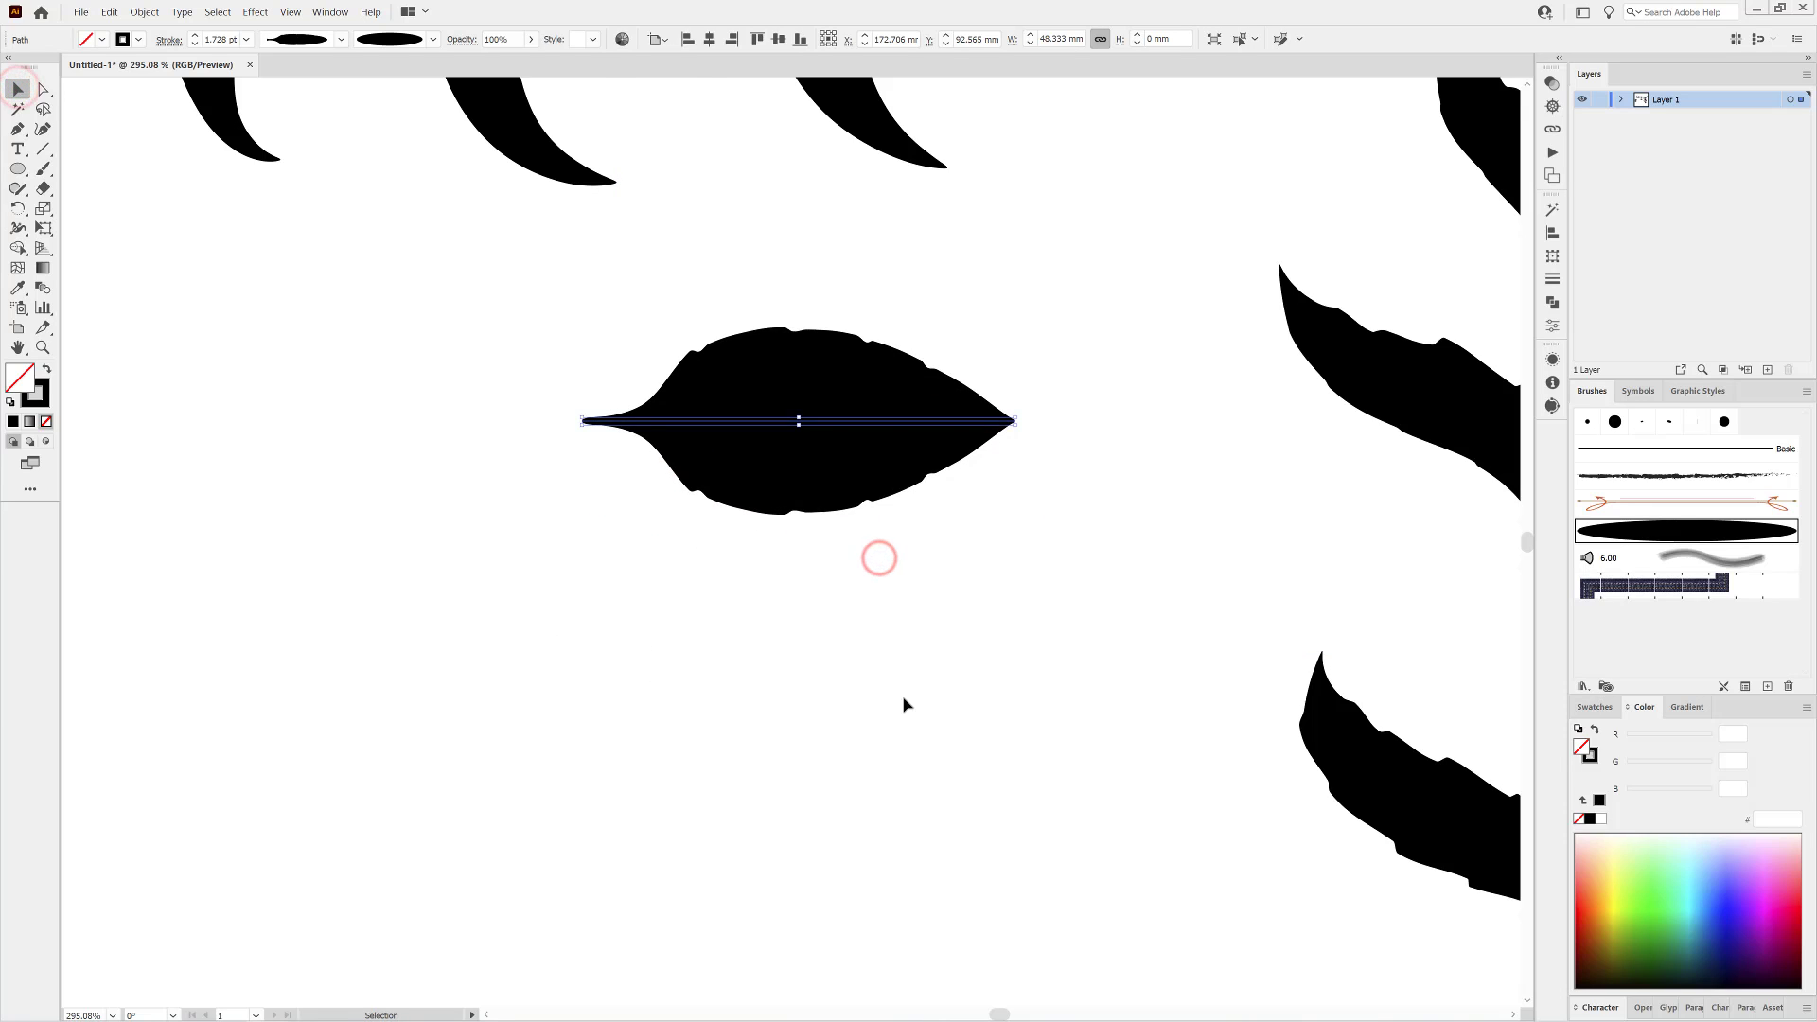
{"action": "left_click", "coordinate": [341, 39]}
{"action": "left_click", "coordinate": [289, 242]}
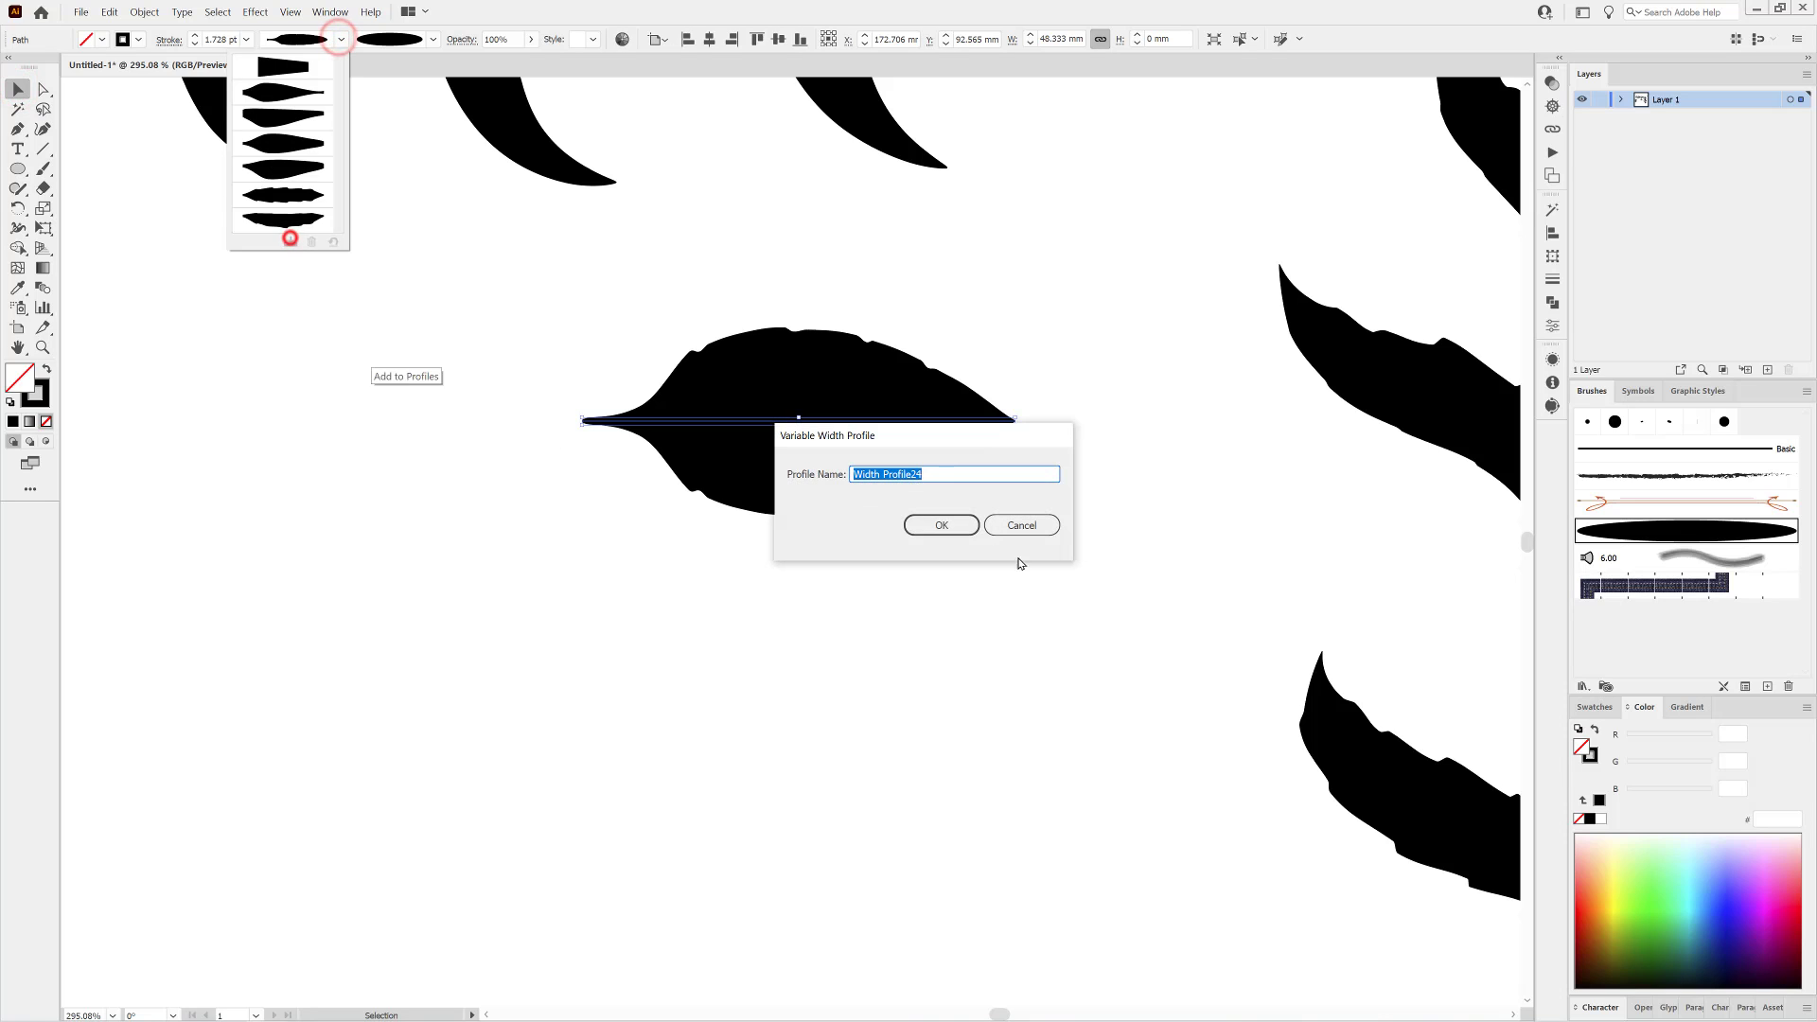
{"action": "left_click", "coordinate": [956, 526]}
Duplicate the leaf below the original and set its central width point's Side 1 to 0.1 mm, adjusting adjoining width points.
{"action": "left_click_drag", "start_coordinate": [828, 472], "coordinate": [884, 736]}
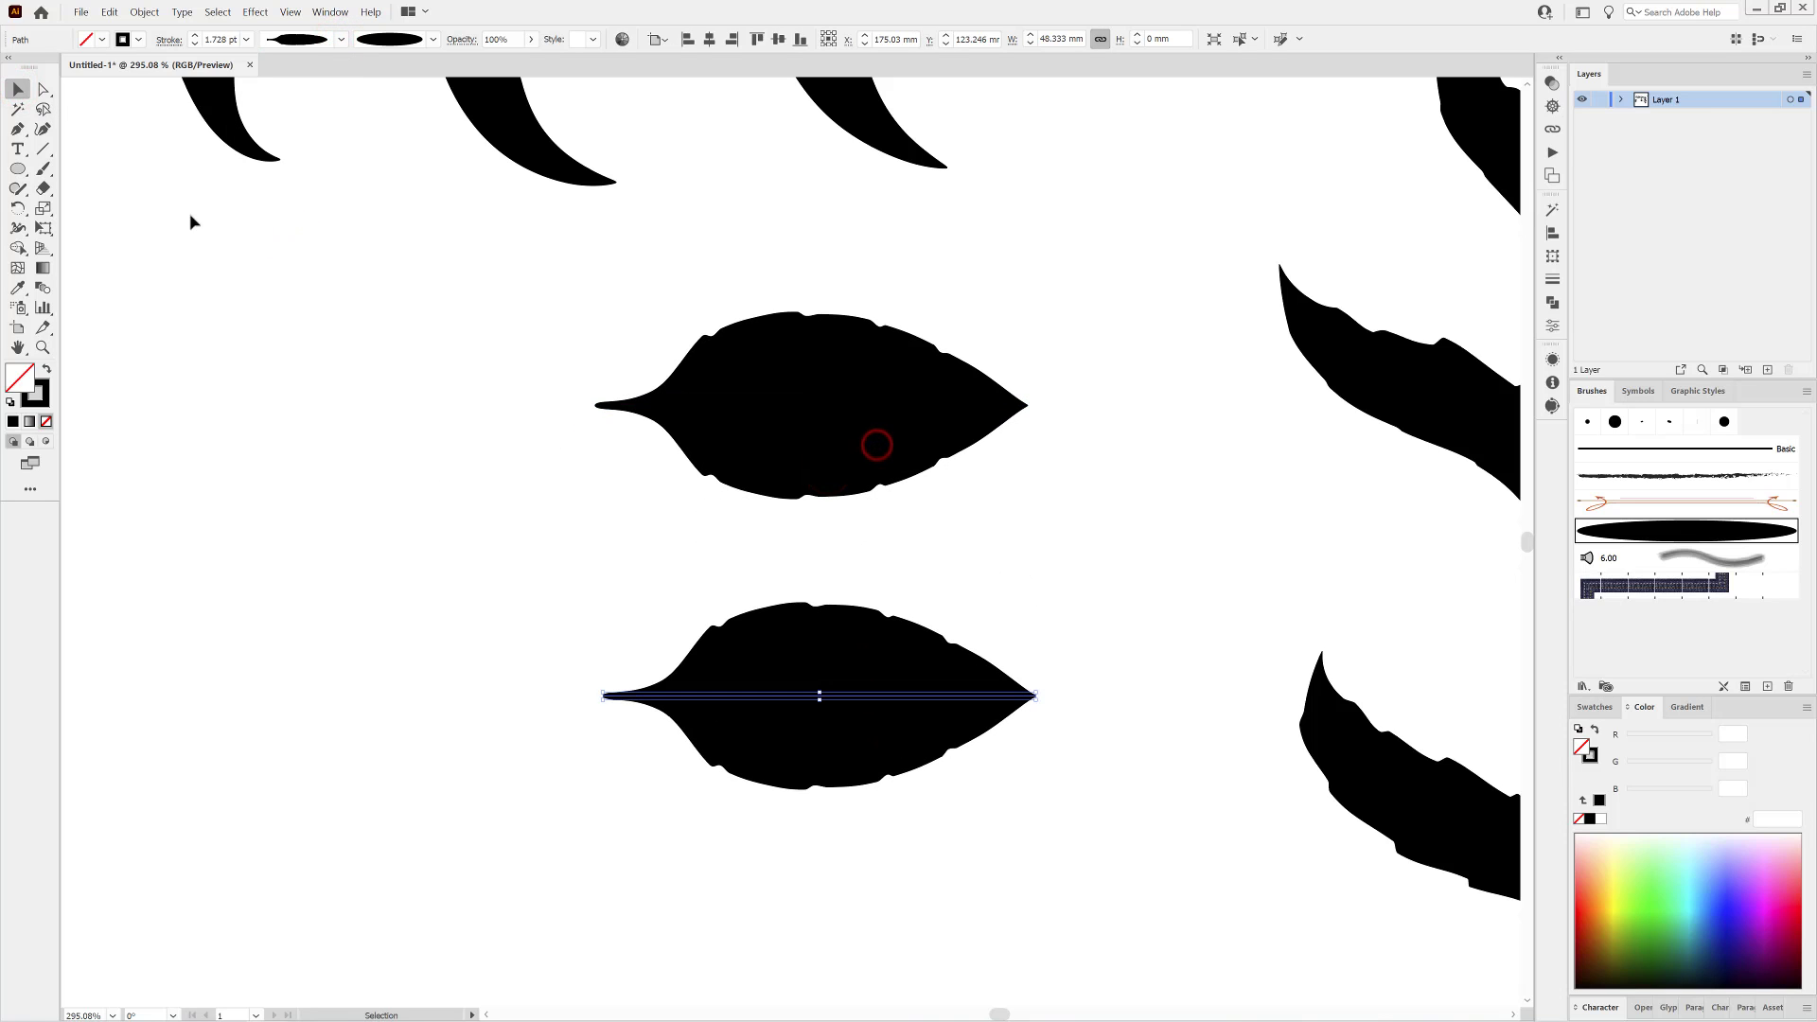
{"action": "left_click", "coordinate": [18, 227]}
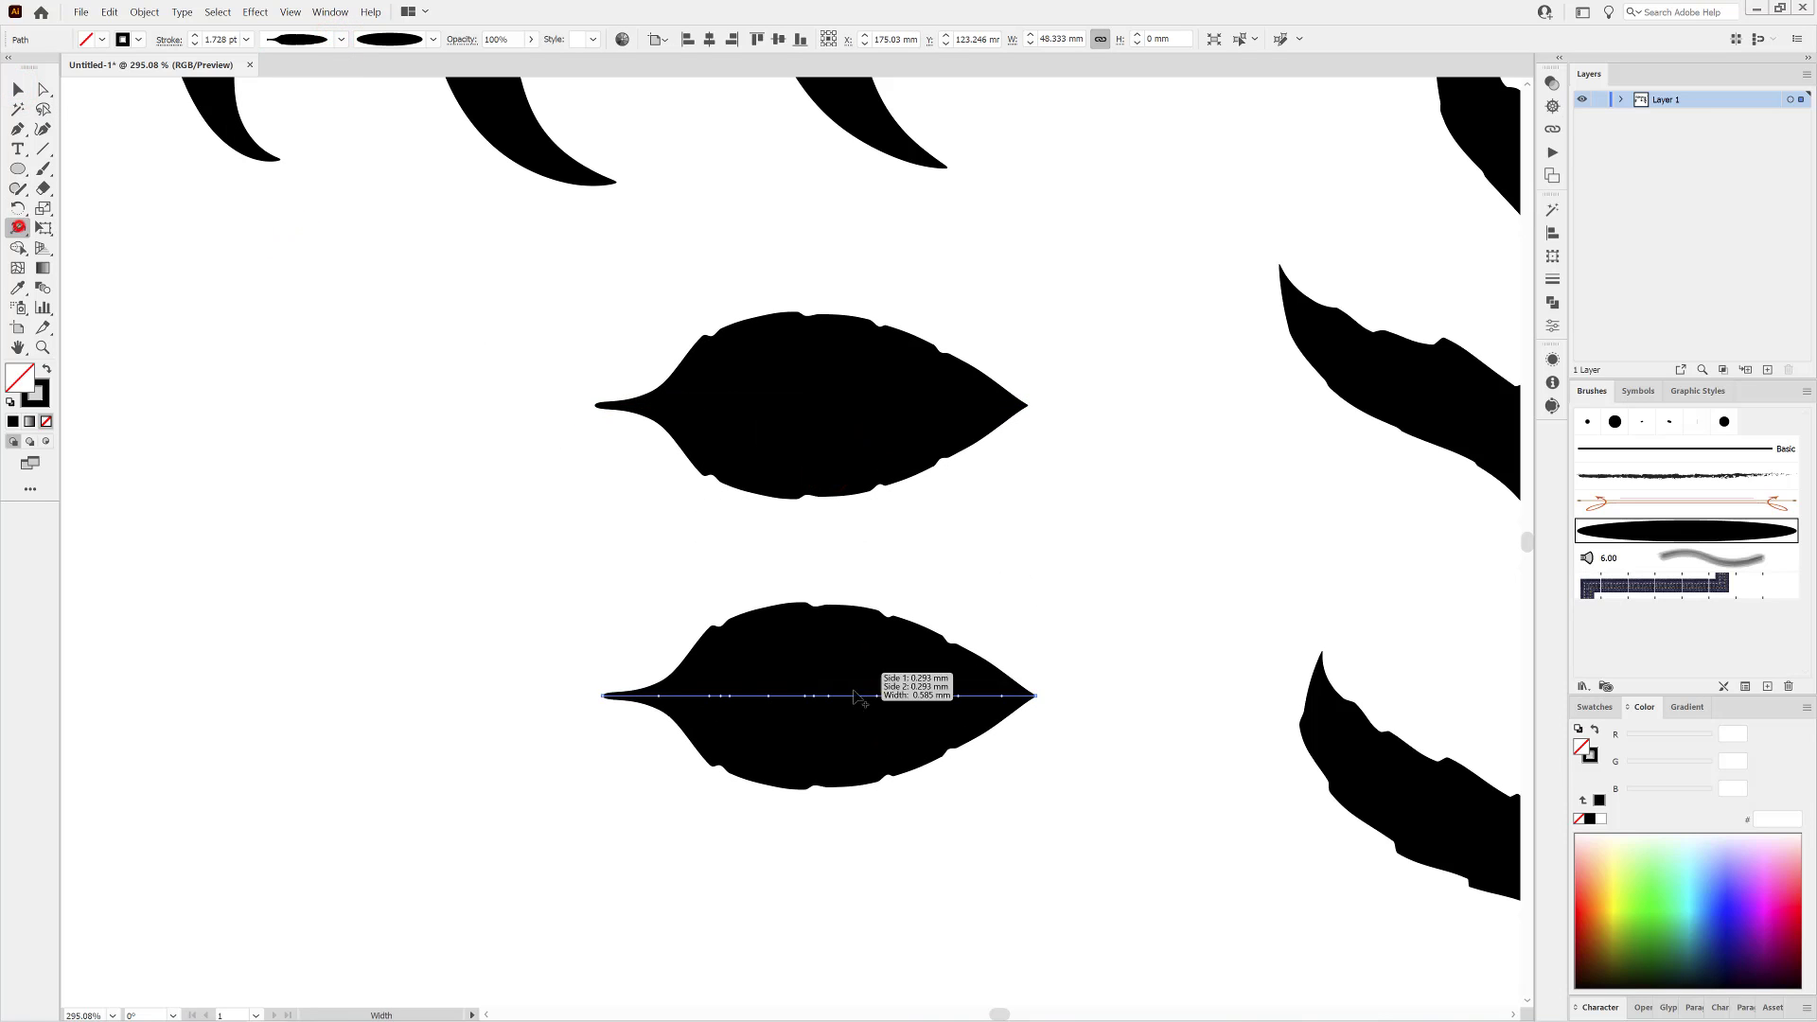
{"action": "double_click", "coordinate": [804, 696]}
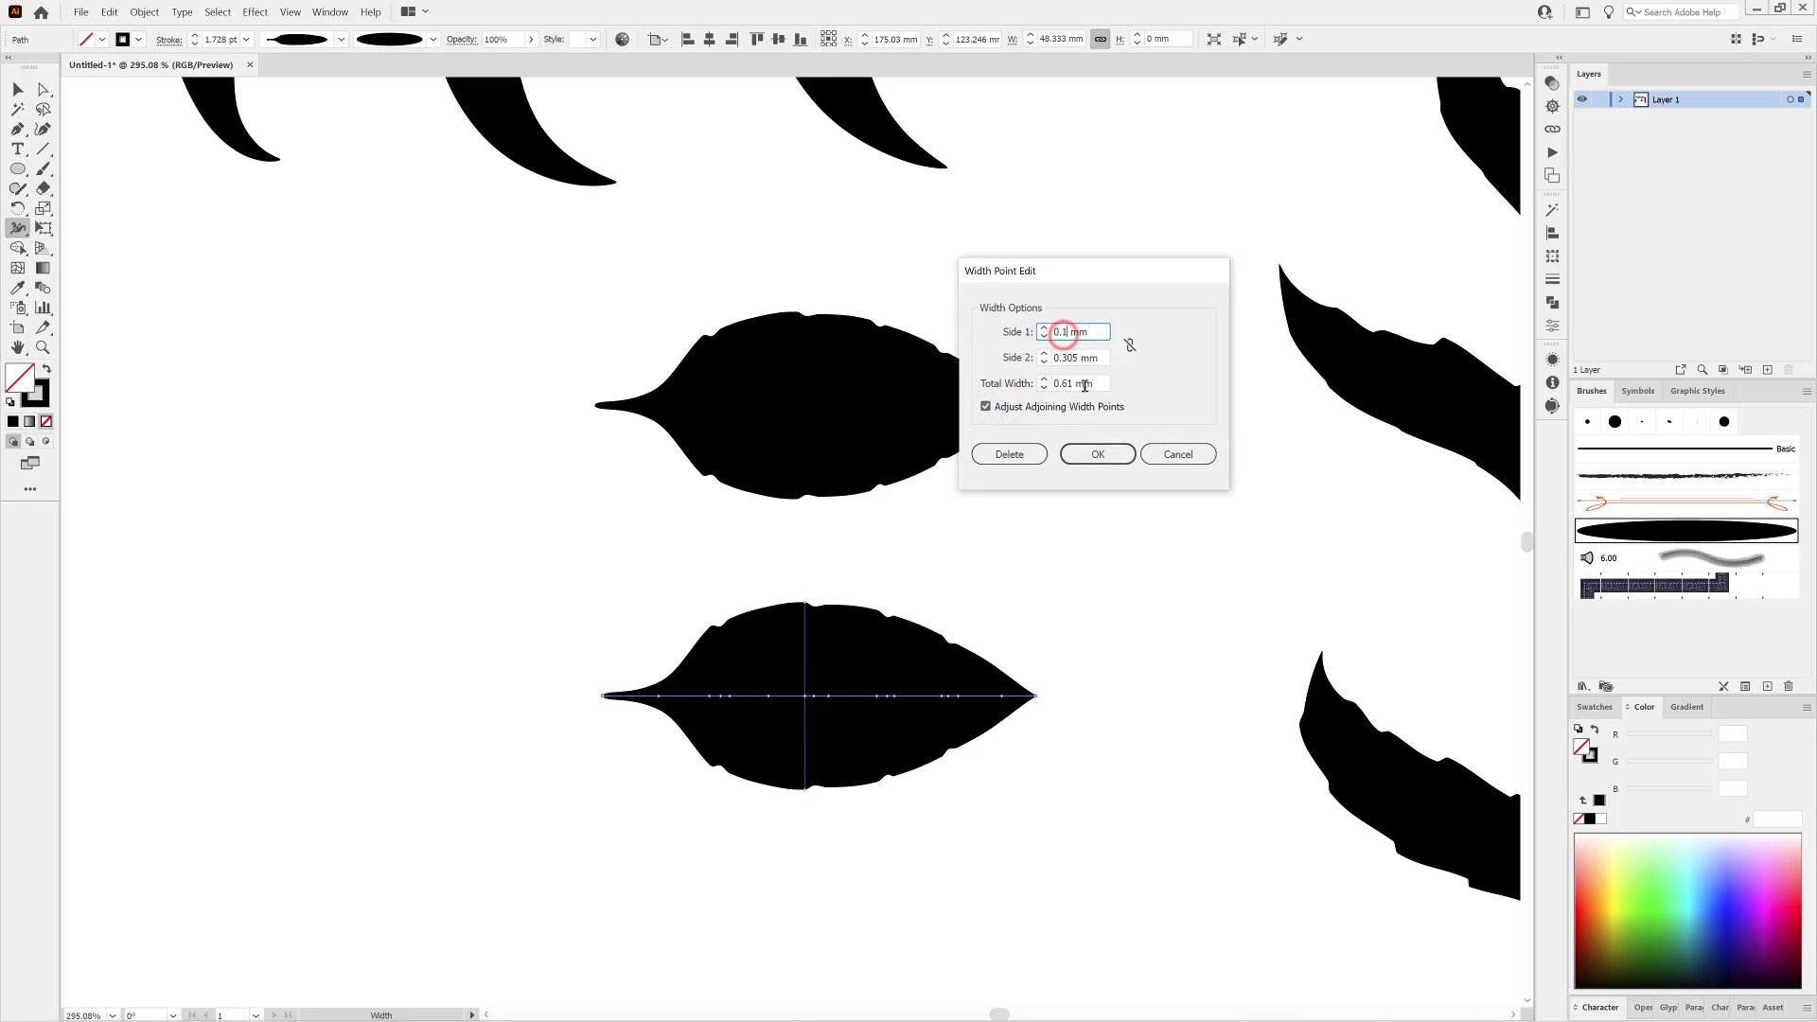
{"action": "left_click", "coordinate": [1093, 452]}
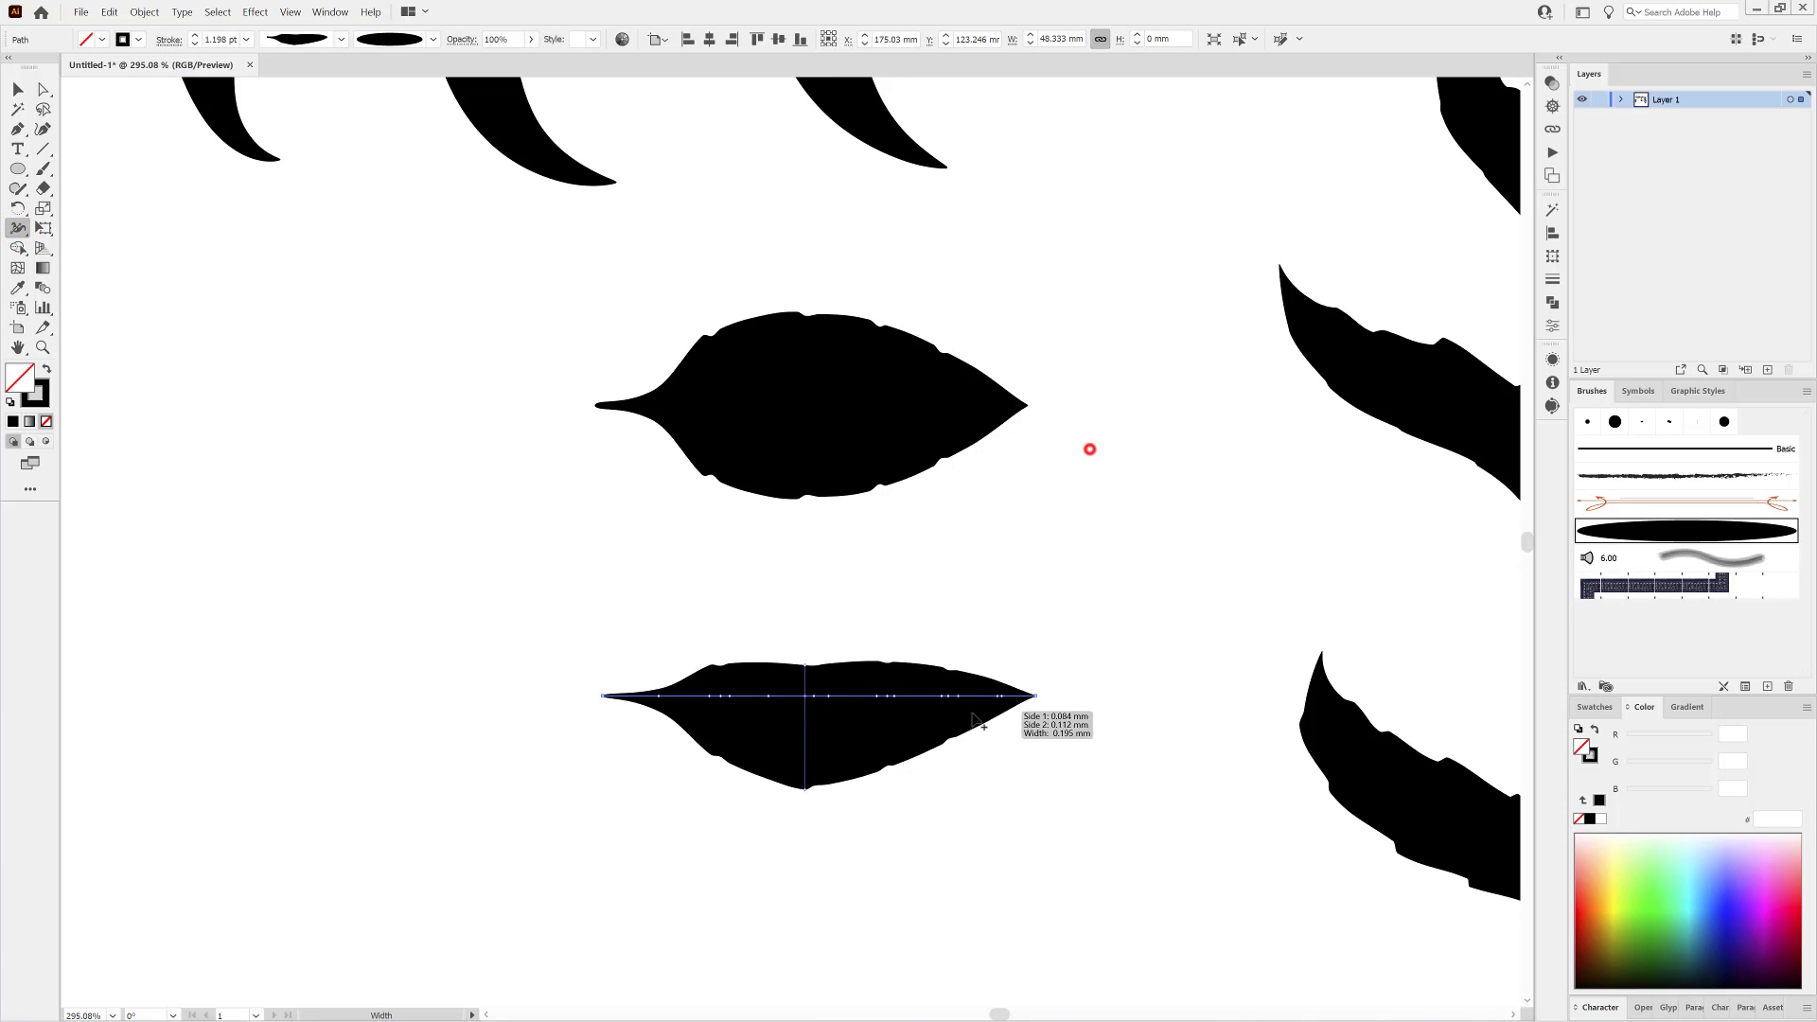
Set Side 1 of the width point near the lower leaf's right tip to 0.05 mm, adjusting adjoining width points.
{"action": "double_click", "coordinate": [949, 695]}
{"action": "left_click", "coordinate": [1012, 408]}
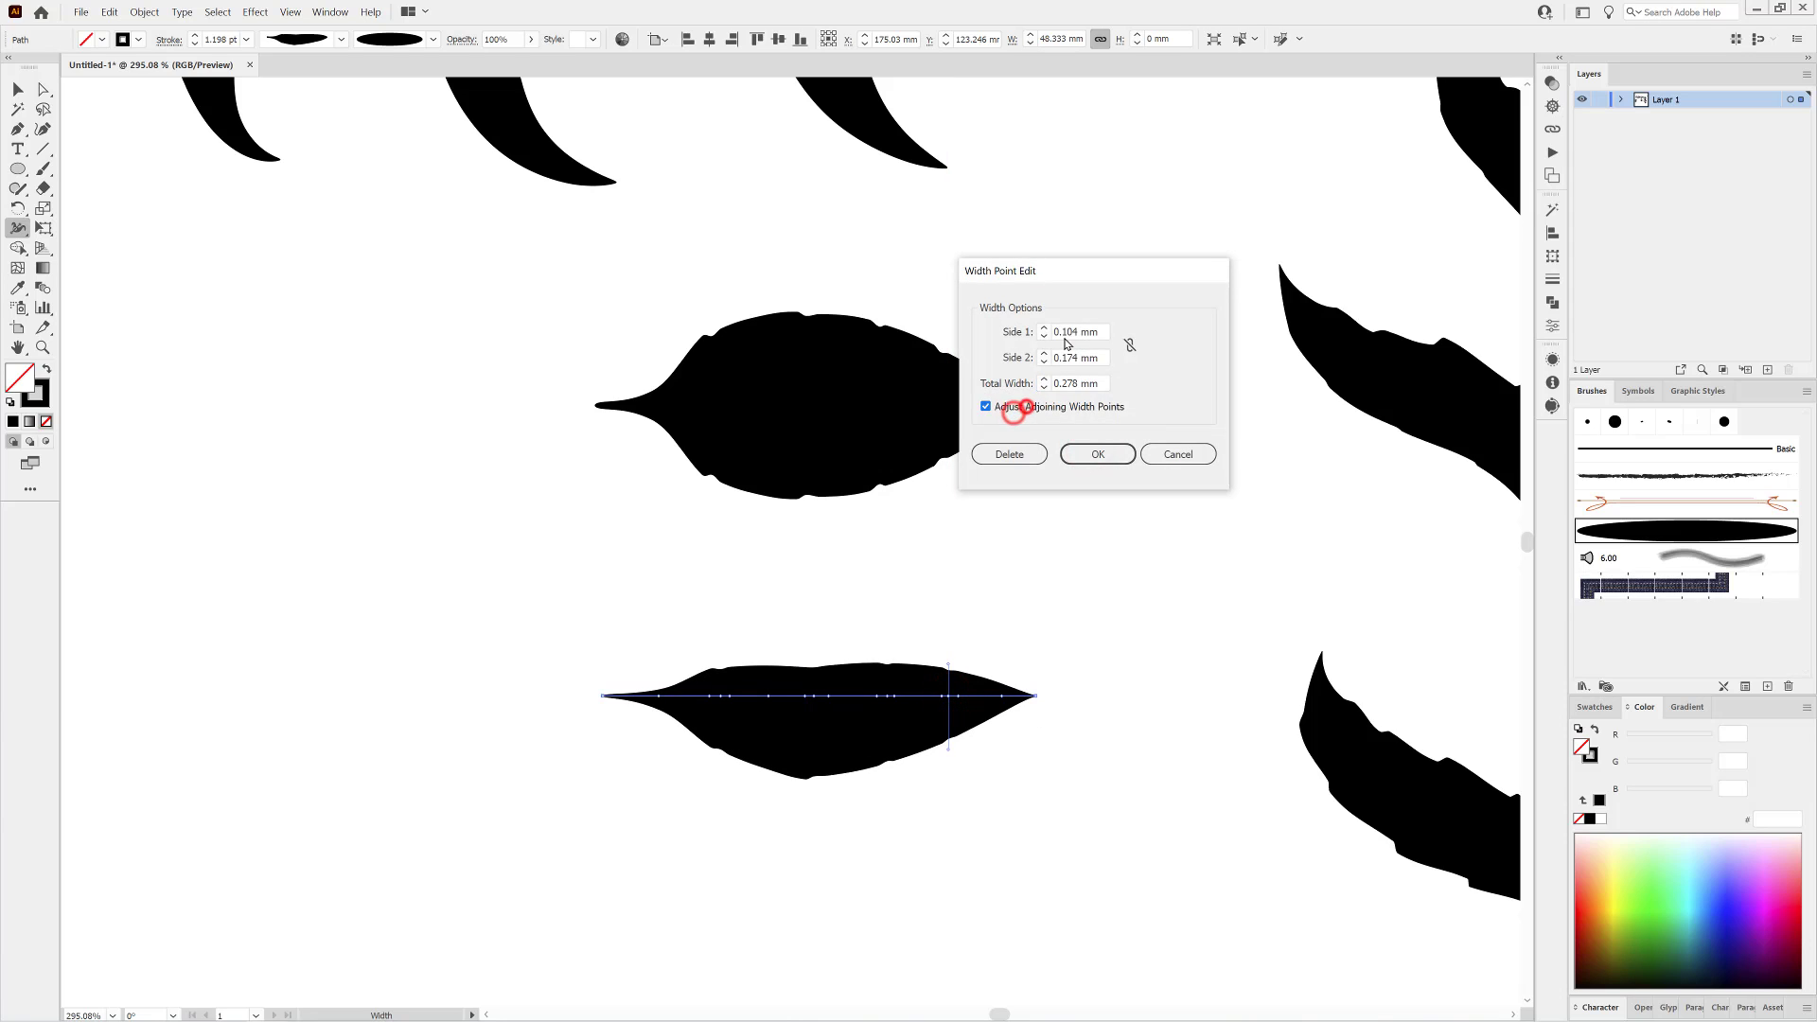
{"action": "double_click", "coordinate": [1064, 331]}
{"action": "left_click", "coordinate": [1063, 332]}
{"action": "left_click", "coordinate": [1085, 357]}
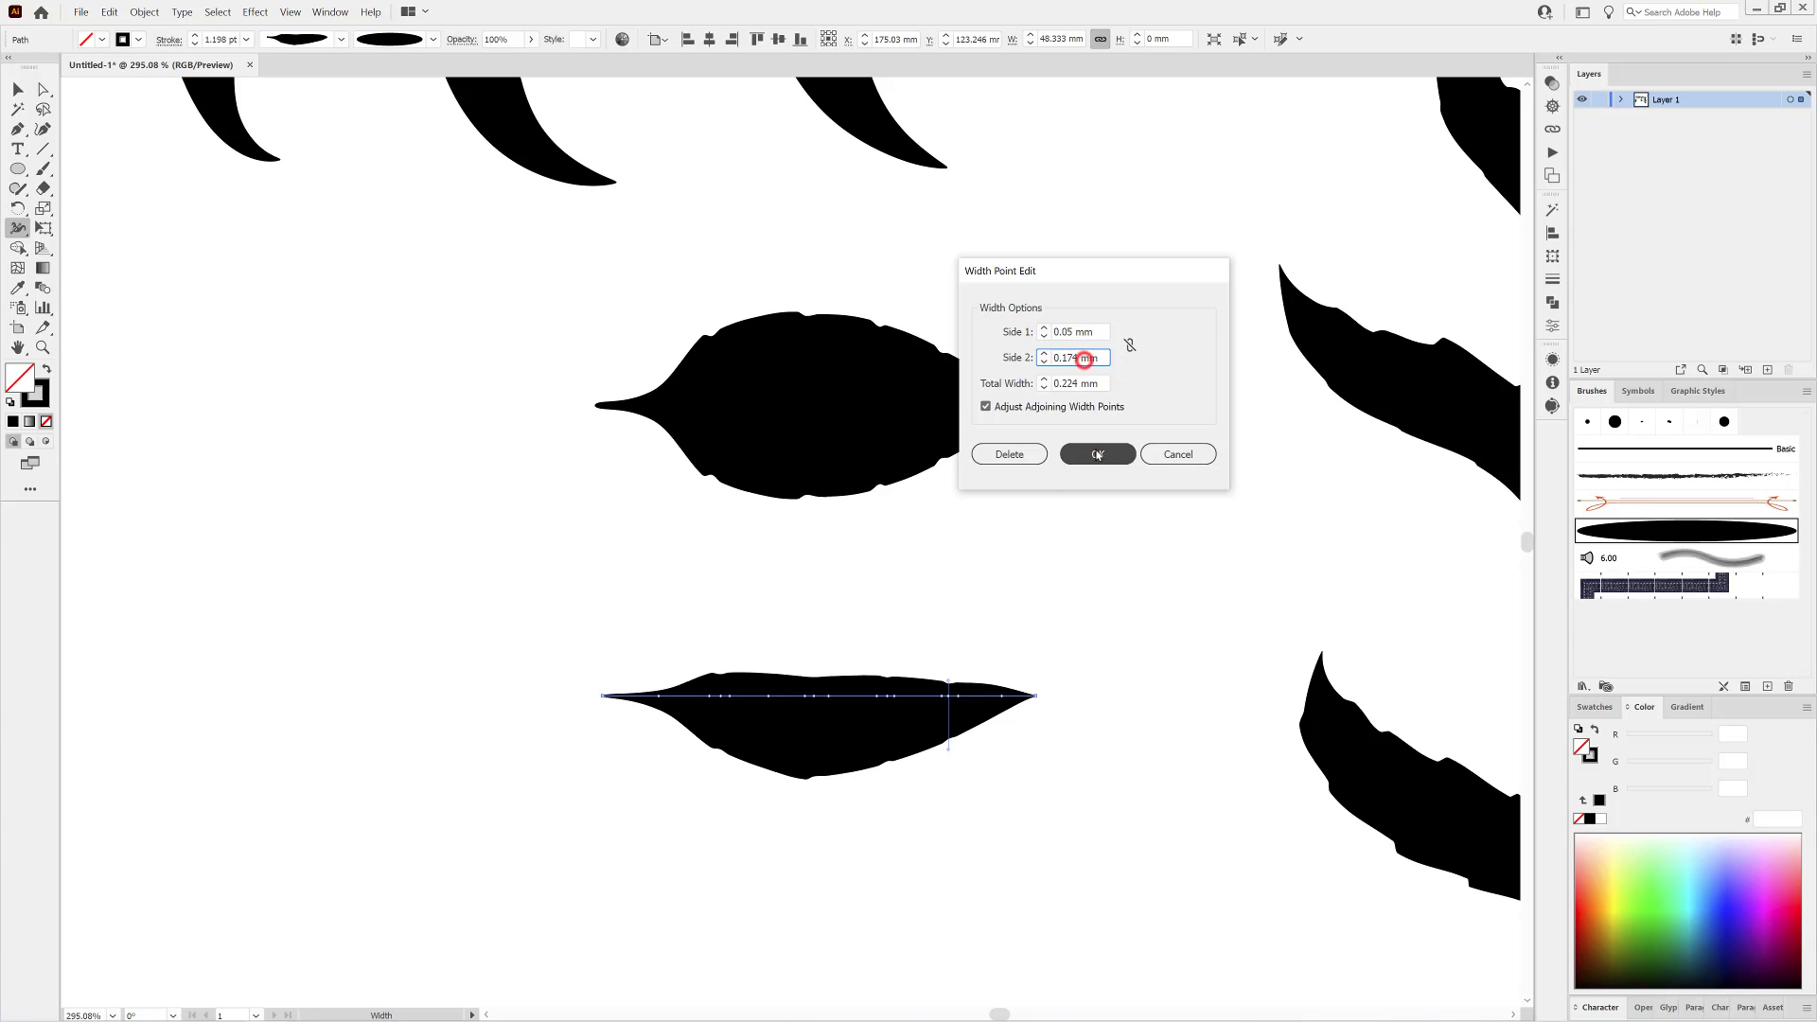
{"action": "left_click", "coordinate": [1095, 446]}
Set Side 1 of the width point beside the lower leaf's stalk to 0.05 mm, adjusting adjoining width points.
{"action": "double_click", "coordinate": [710, 696]}
{"action": "left_click", "coordinate": [1070, 334]}
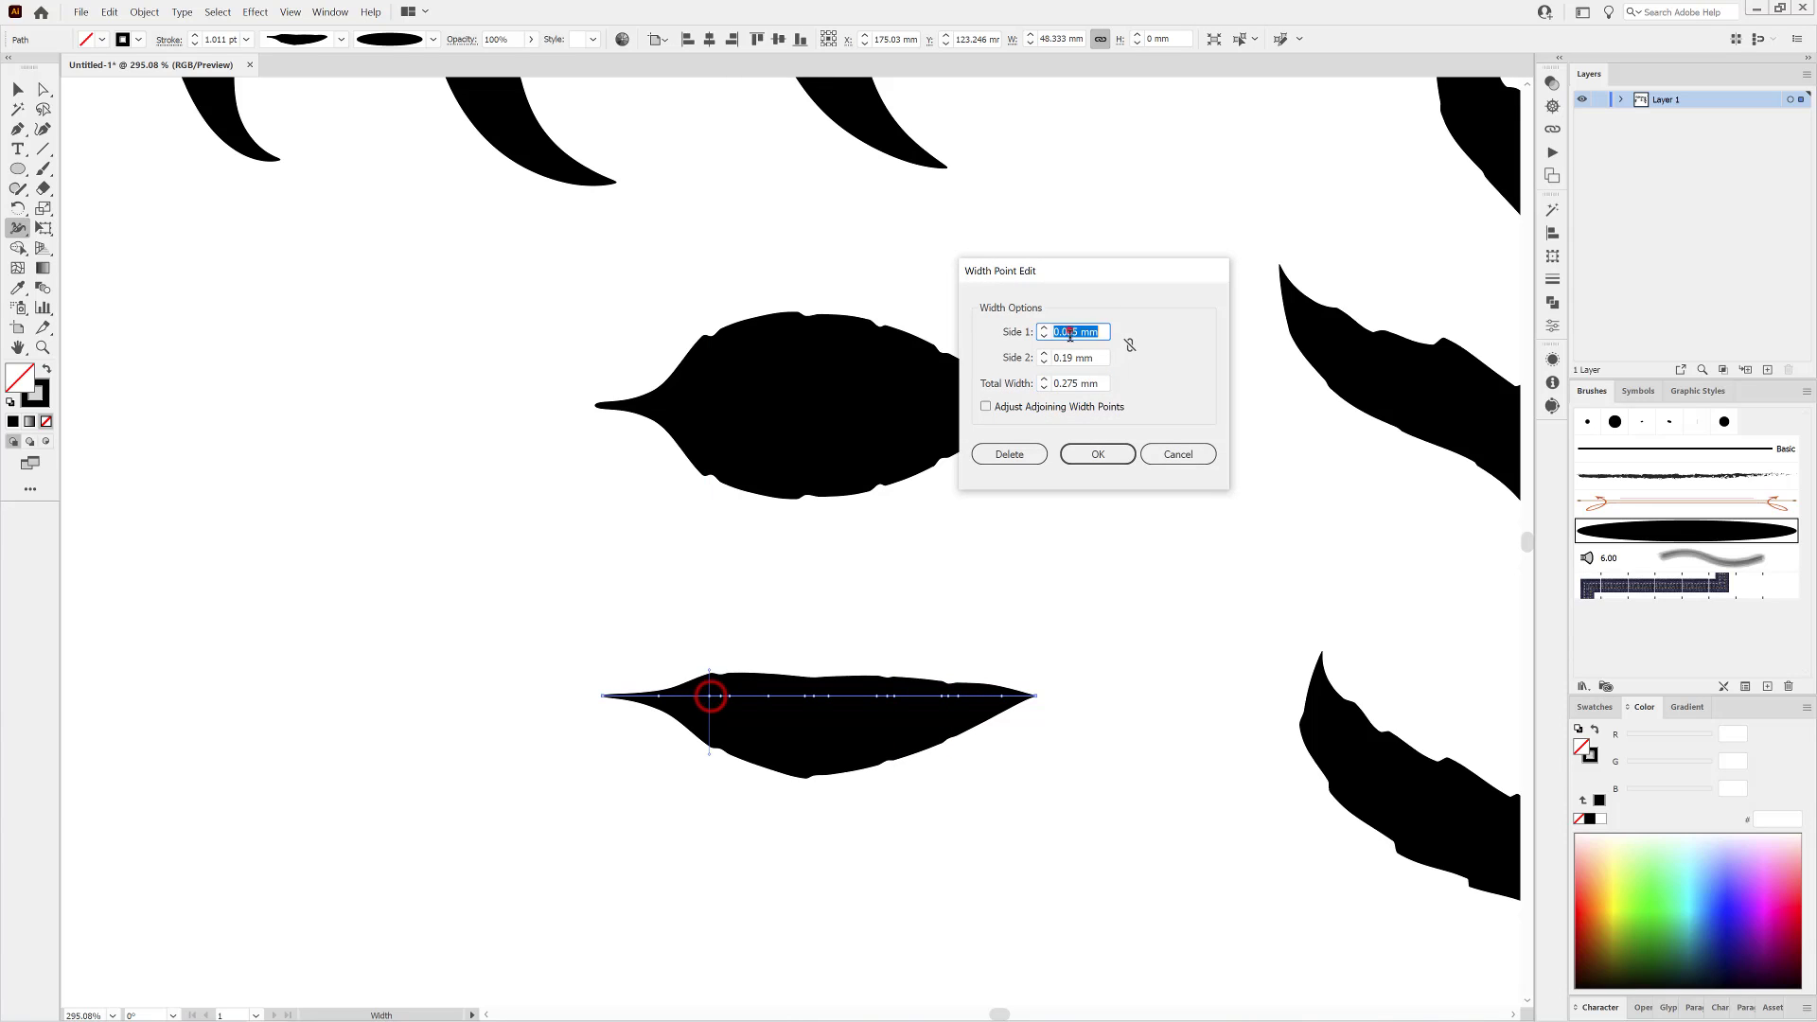
{"action": "left_click", "coordinate": [1104, 352]}
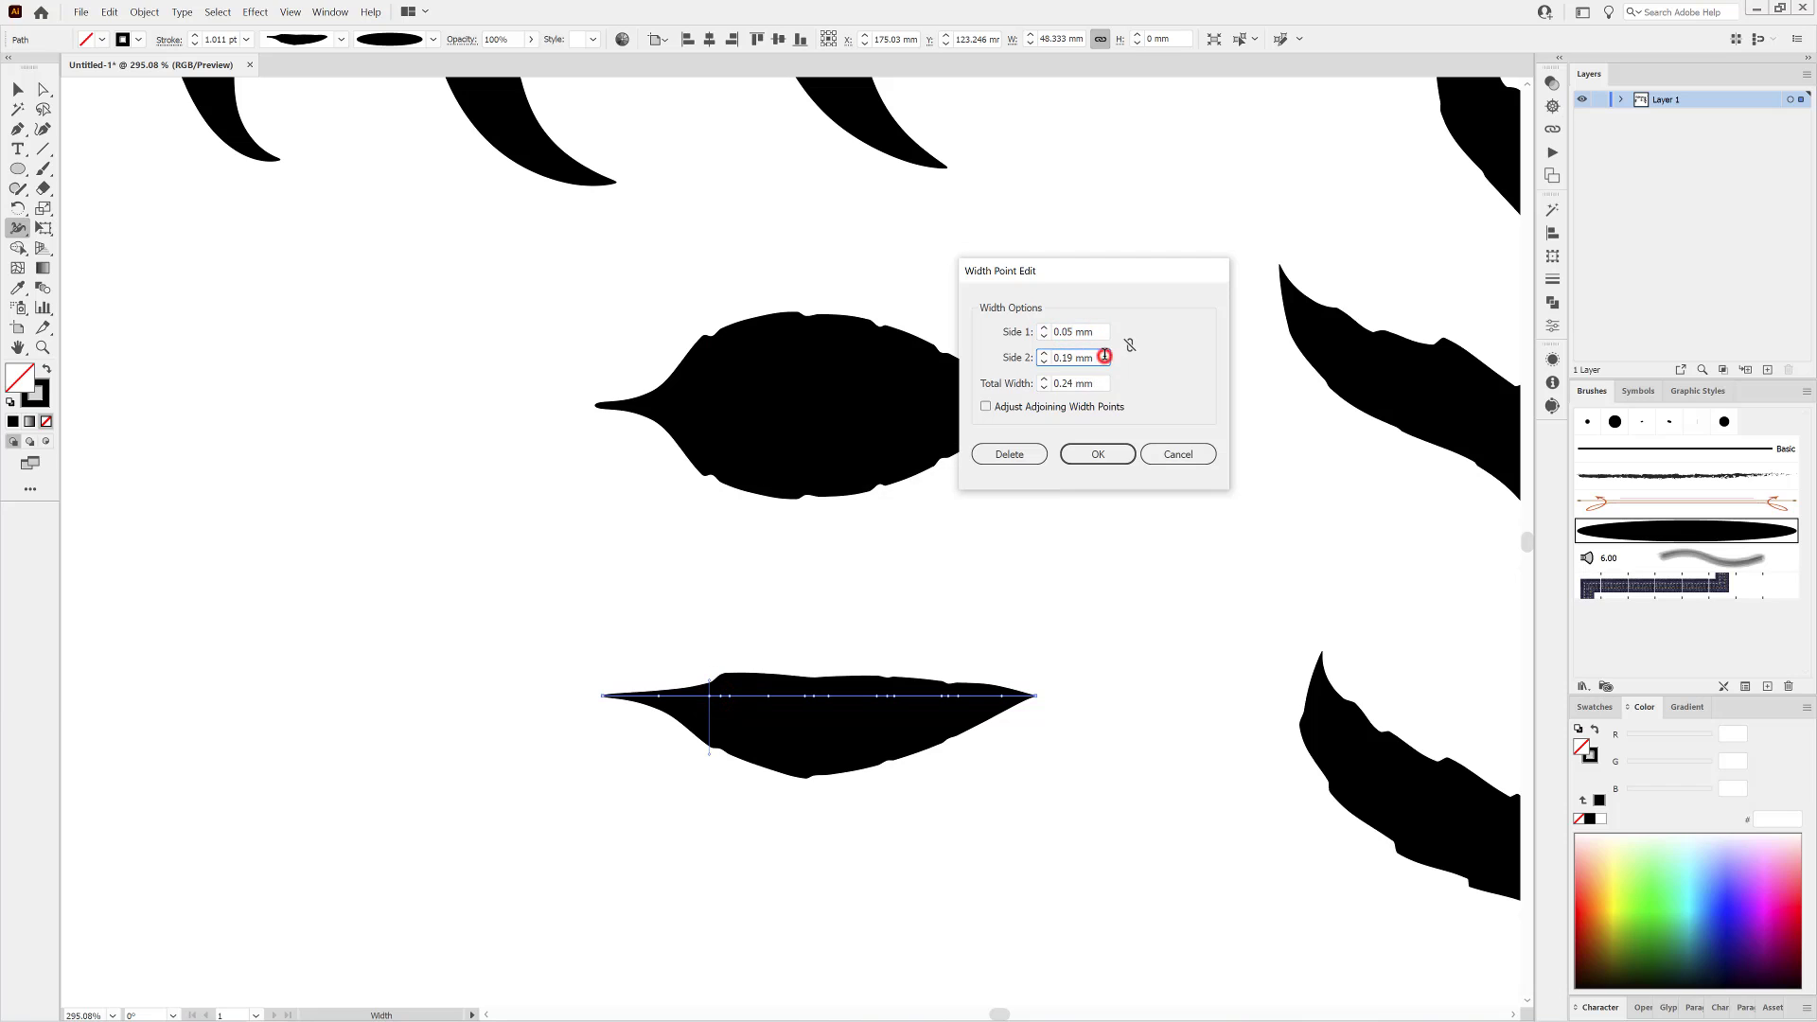
{"action": "left_click", "coordinate": [986, 405]}
{"action": "left_click", "coordinate": [1078, 456]}
Save the asymmetric leaf's shape as a new variable width profile.
{"action": "left_click", "coordinate": [339, 38]}
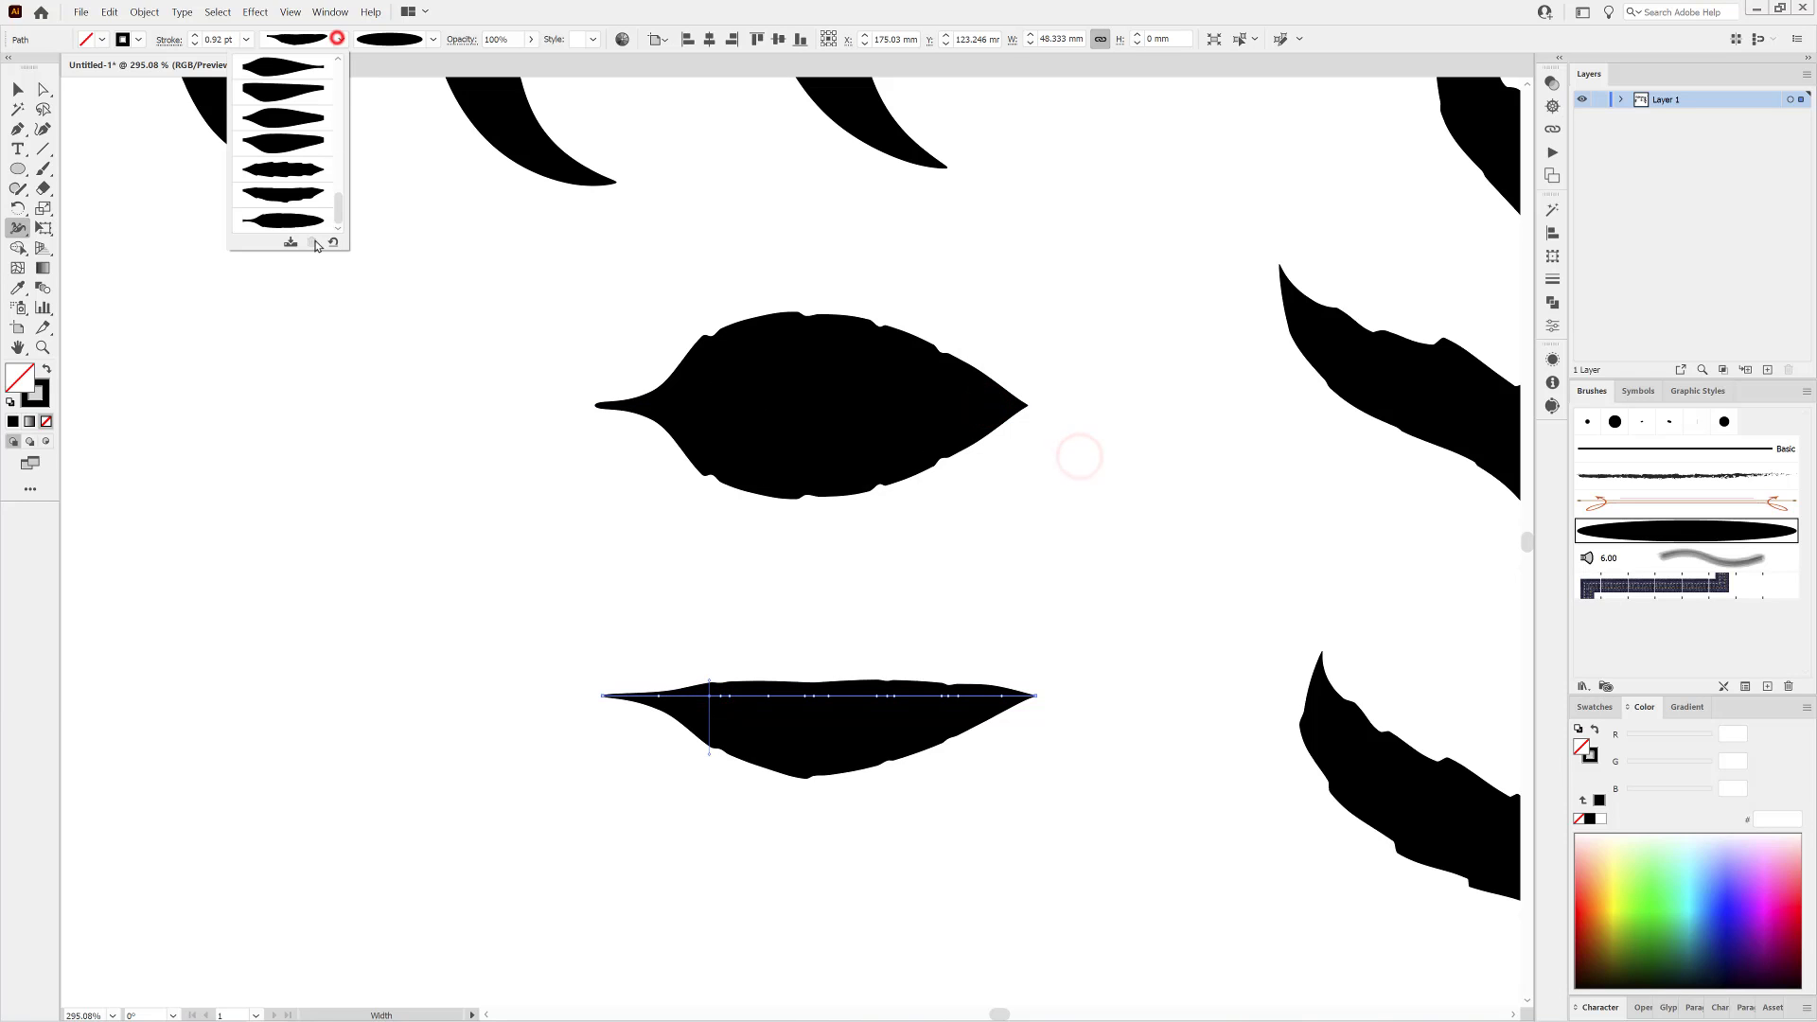
{"action": "left_click", "coordinate": [284, 245]}
{"action": "left_click", "coordinate": [940, 521]}
{"action": "left_click", "coordinate": [1140, 593], "text": "ctrl+alt"}
{"action": "left_click", "coordinate": [1139, 594], "text": "ctrl+alt"}
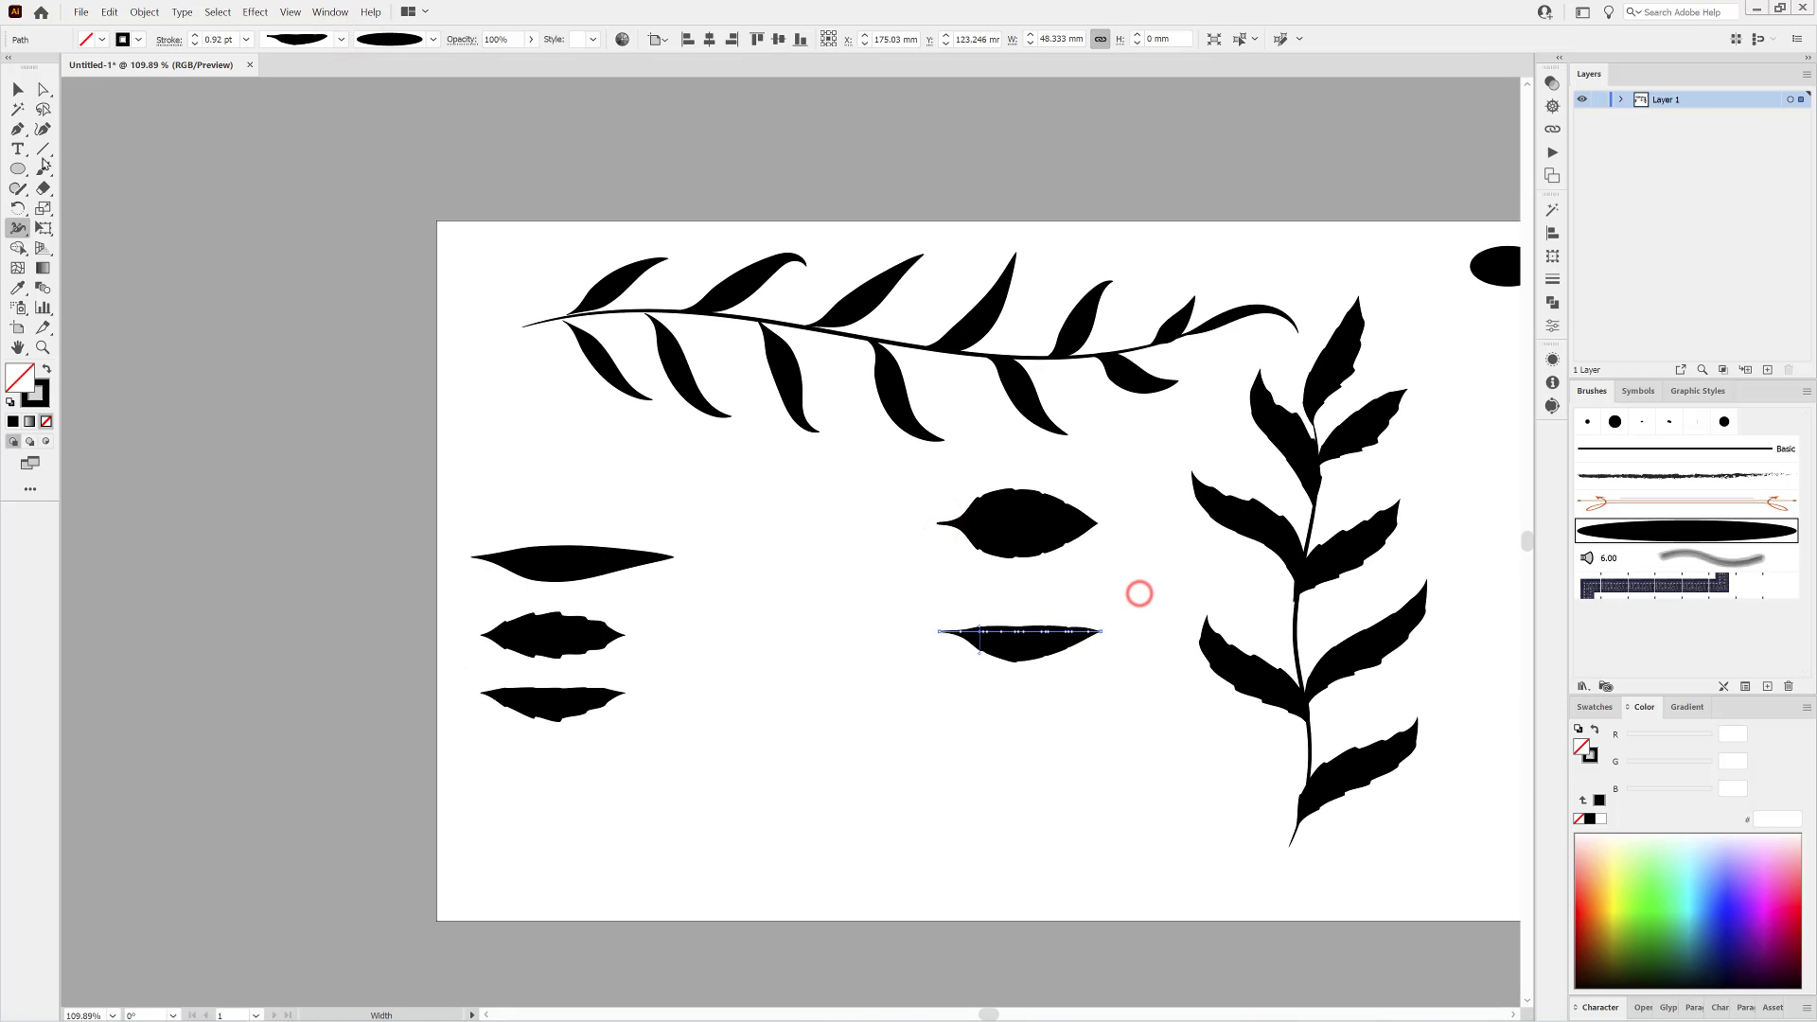
Move the two new stalked leaf samples beneath the other samples at the artboard's left edge.
{"action": "key", "text": "v"}
{"action": "left_click_drag", "start_coordinate": [1028, 653], "coordinate": [562, 792]}
{"action": "left_click_drag", "start_coordinate": [1029, 537], "coordinate": [562, 876]}
Apply the asymmetric stalked width profile to all the leaves below the horizontal branch's stem.
{"action": "left_click_drag", "start_coordinate": [36, 88], "coordinate": [66, 111]}
{"action": "left_click_drag", "start_coordinate": [915, 458], "coordinate": [916, 454]}
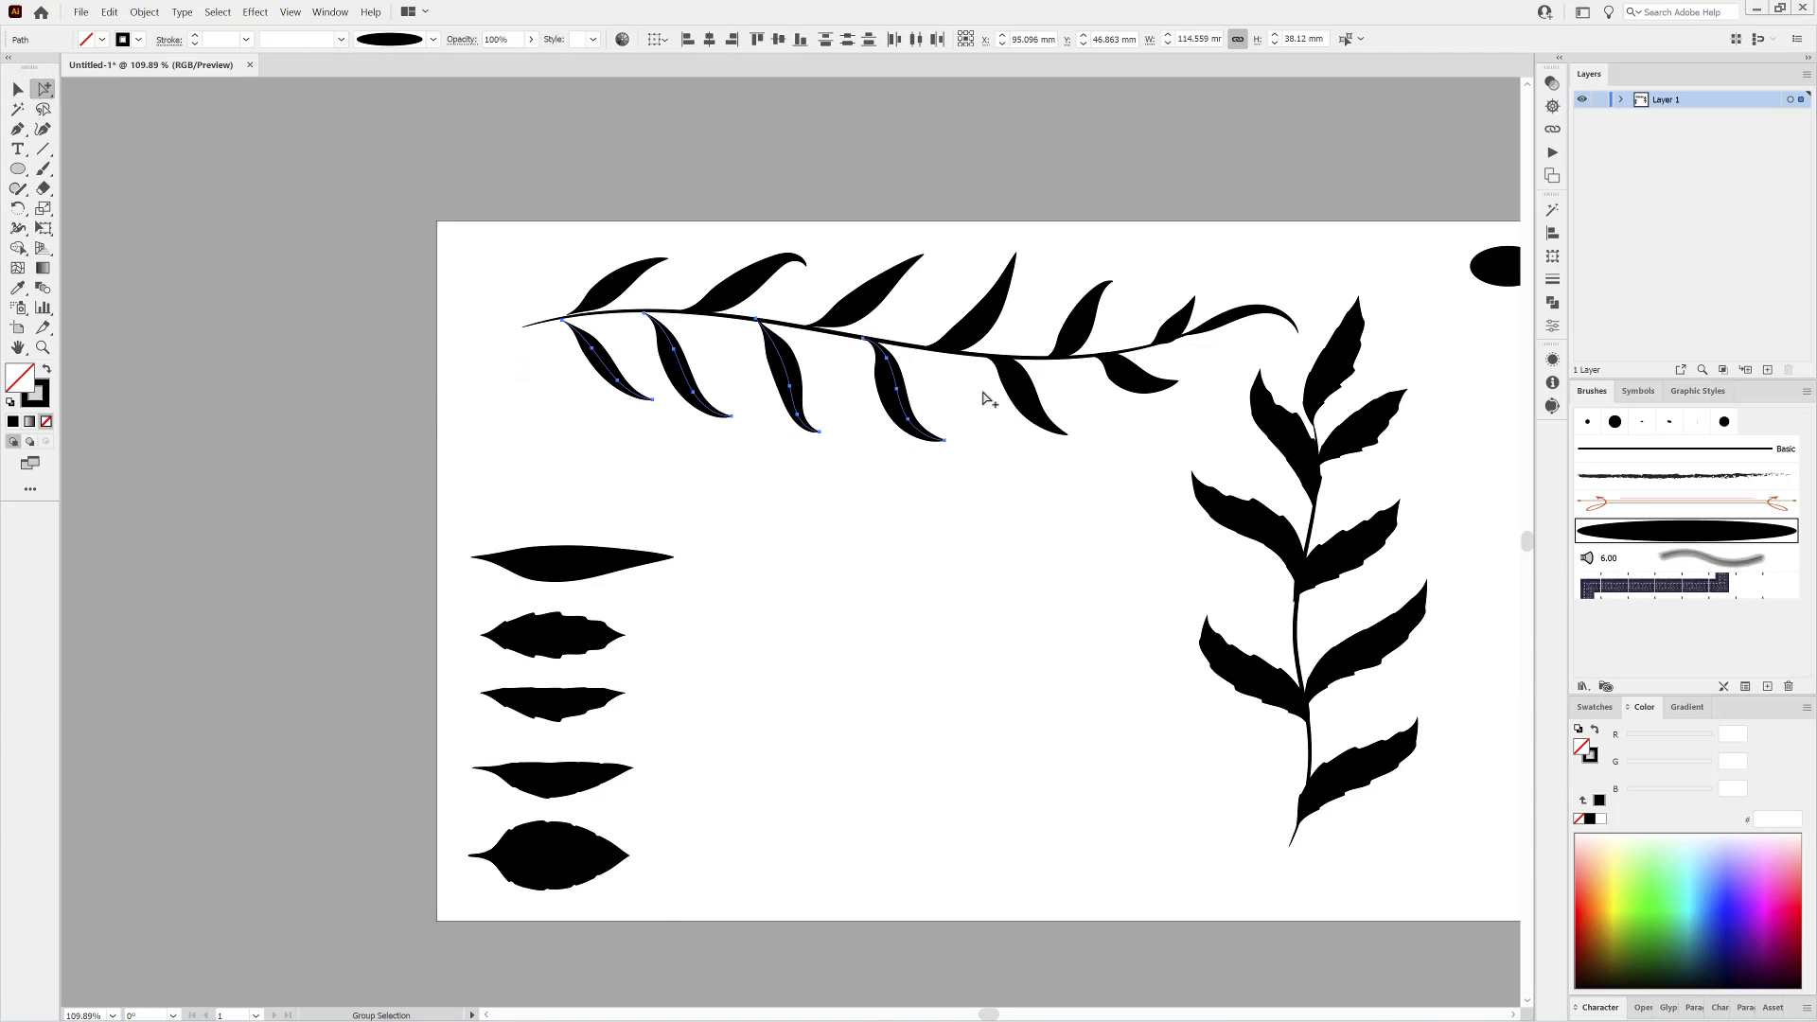
{"action": "left_click_drag", "start_coordinate": [1163, 429], "coordinate": [1163, 429]}
{"action": "left_click", "coordinate": [340, 39]}
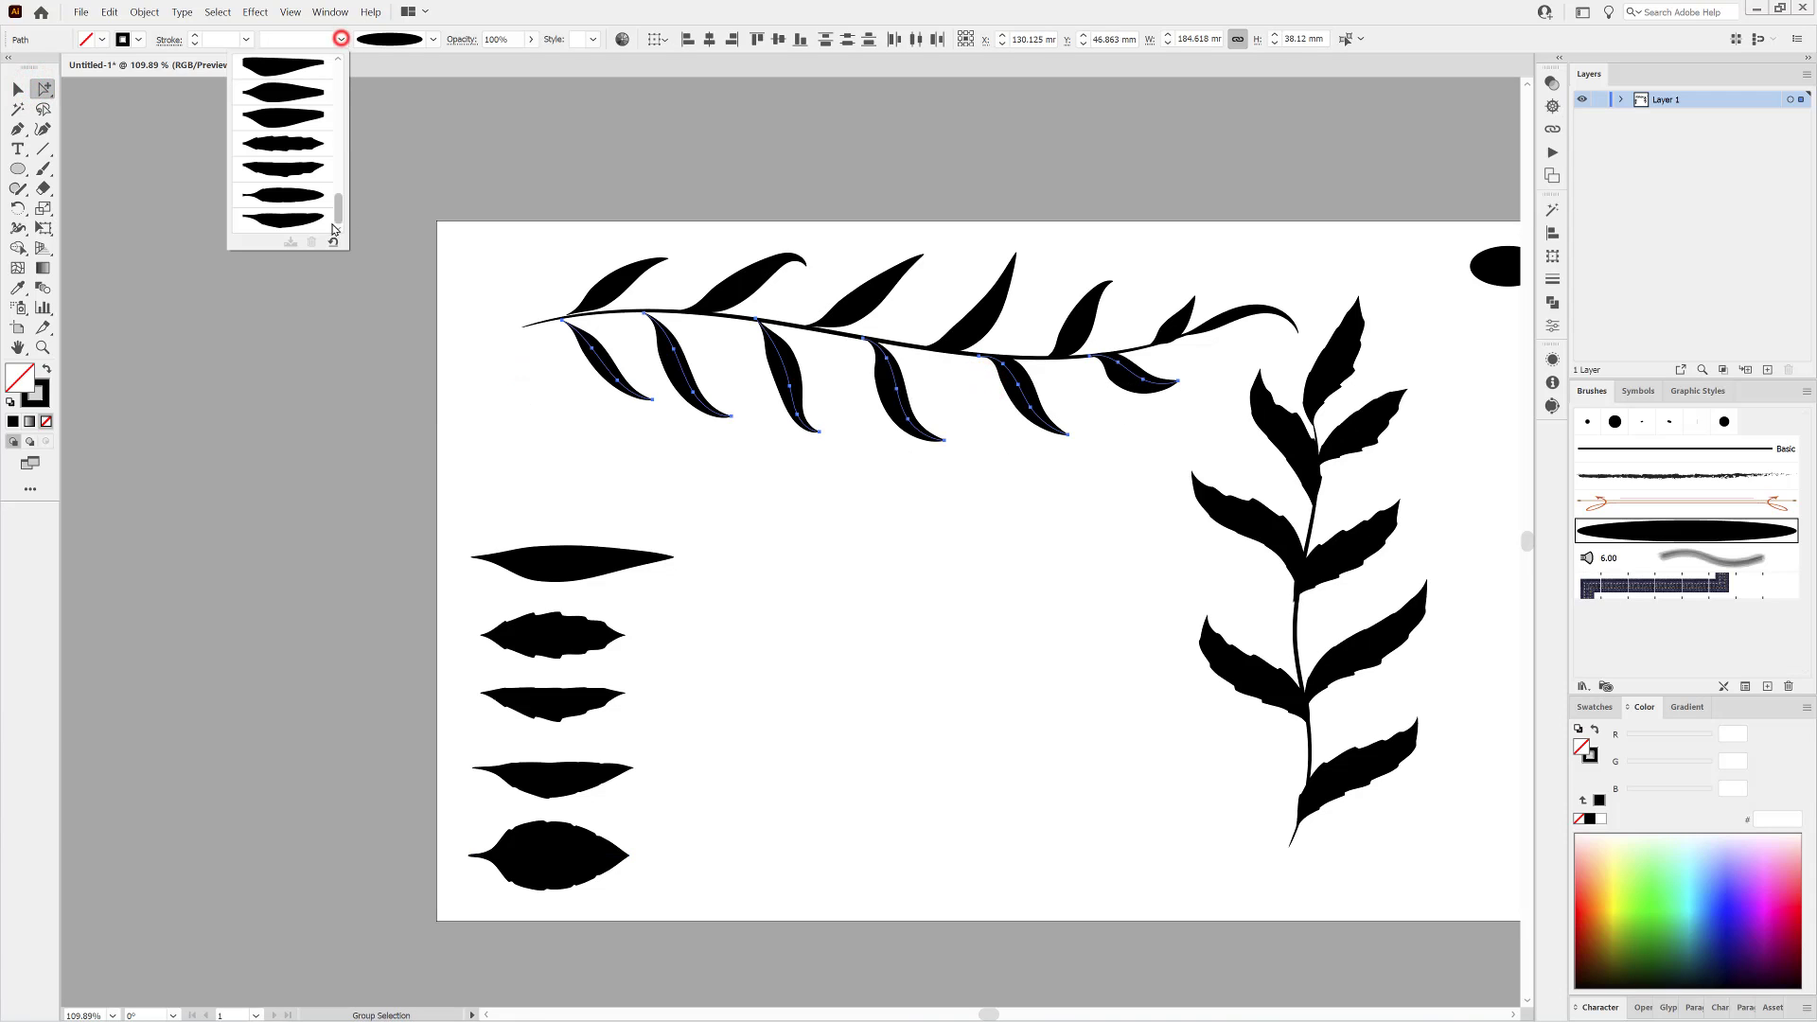
{"action": "left_click", "coordinate": [283, 220]}
Apply the symmetric stalked width profile to all the leaves above the horizontal branch's stem.
{"action": "left_click_drag", "start_coordinate": [560, 244], "coordinate": [1185, 315]}
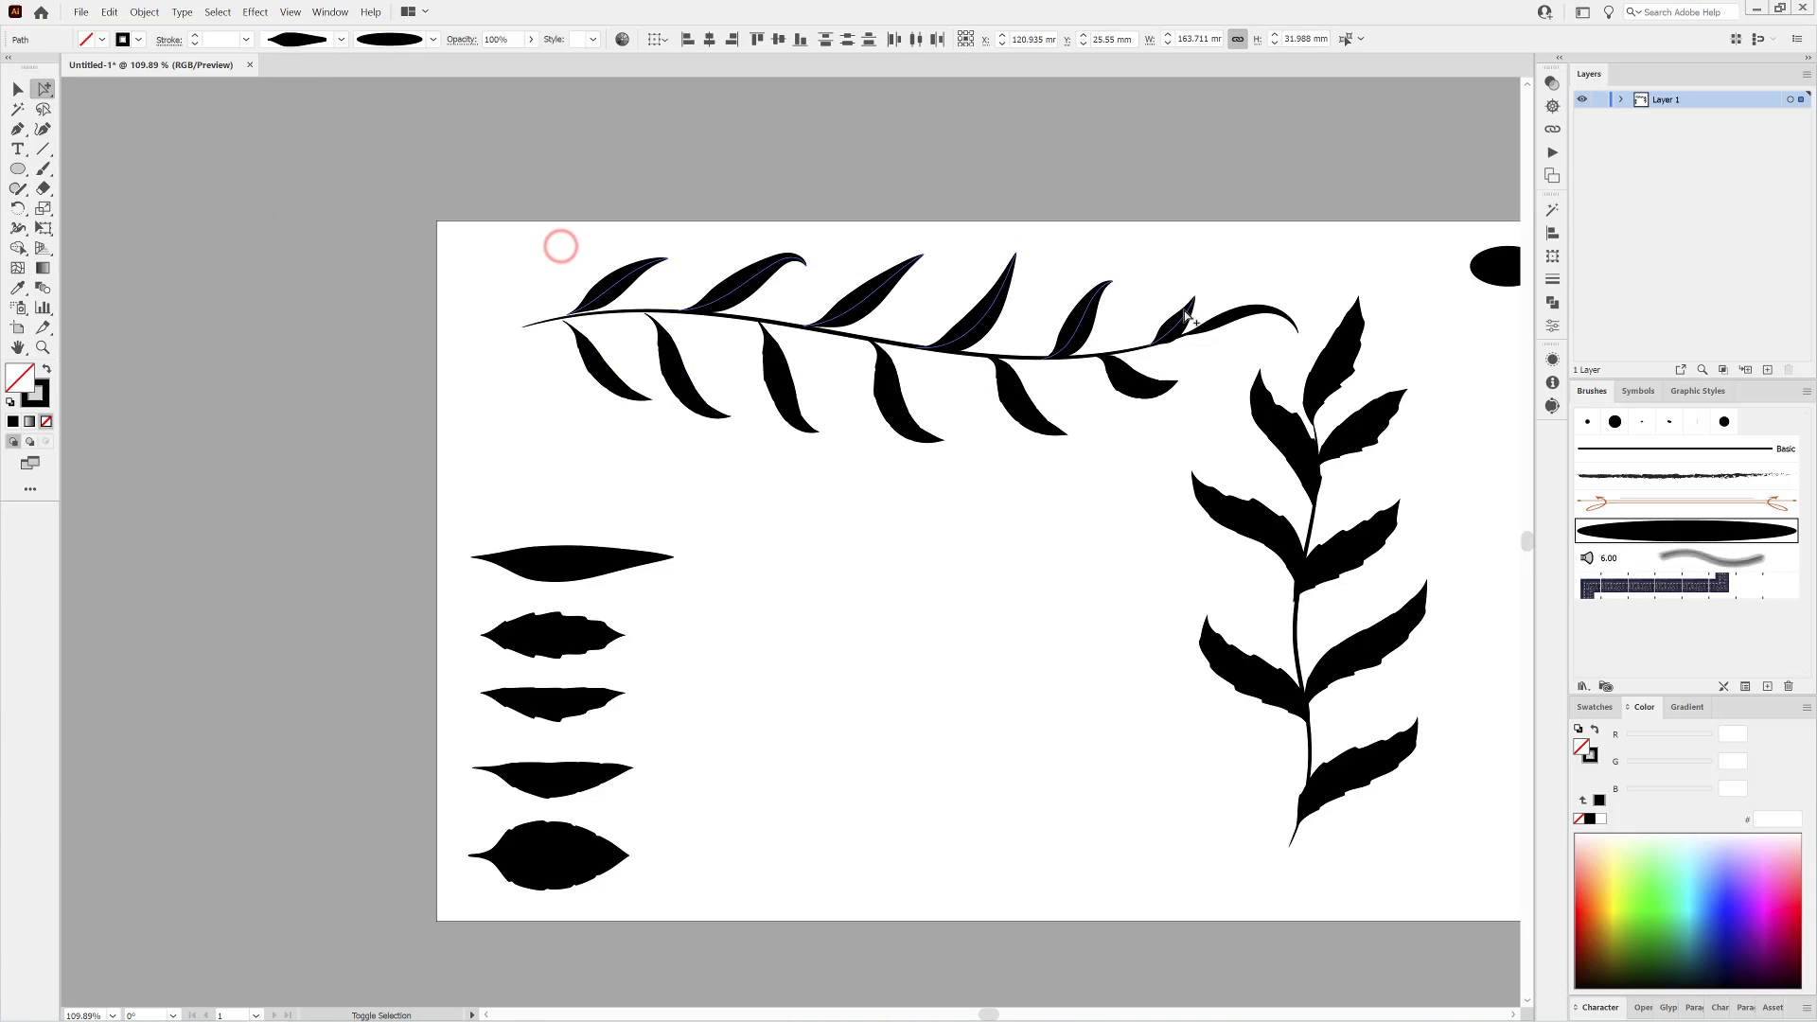
{"action": "left_click", "coordinate": [340, 38]}
{"action": "left_click", "coordinate": [311, 190]}
{"action": "left_click", "coordinate": [966, 557]}
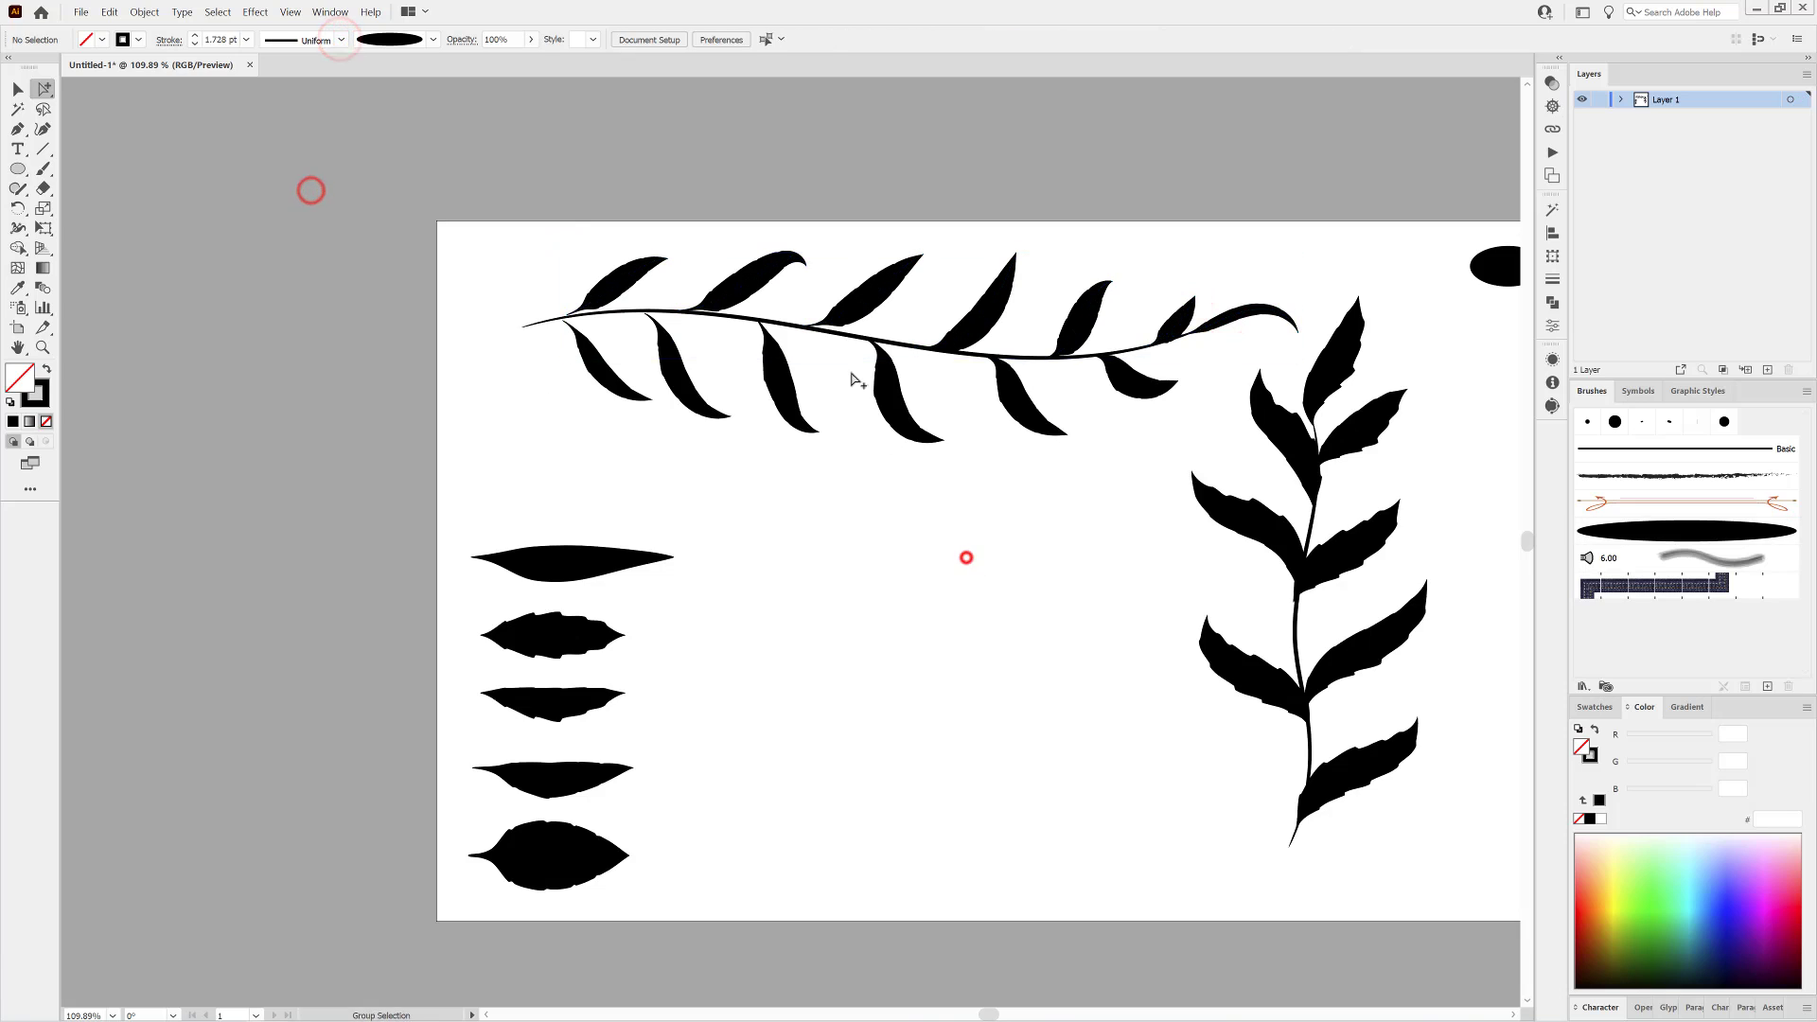
Hide Layer 1 and create a new empty layer for painting.
{"action": "left_click_drag", "start_coordinate": [859, 379], "coordinate": [961, 558]}
{"action": "left_click_drag", "start_coordinate": [1110, 607], "coordinate": [952, 613]}
{"action": "left_click_drag", "start_coordinate": [1094, 703], "coordinate": [853, 575]}
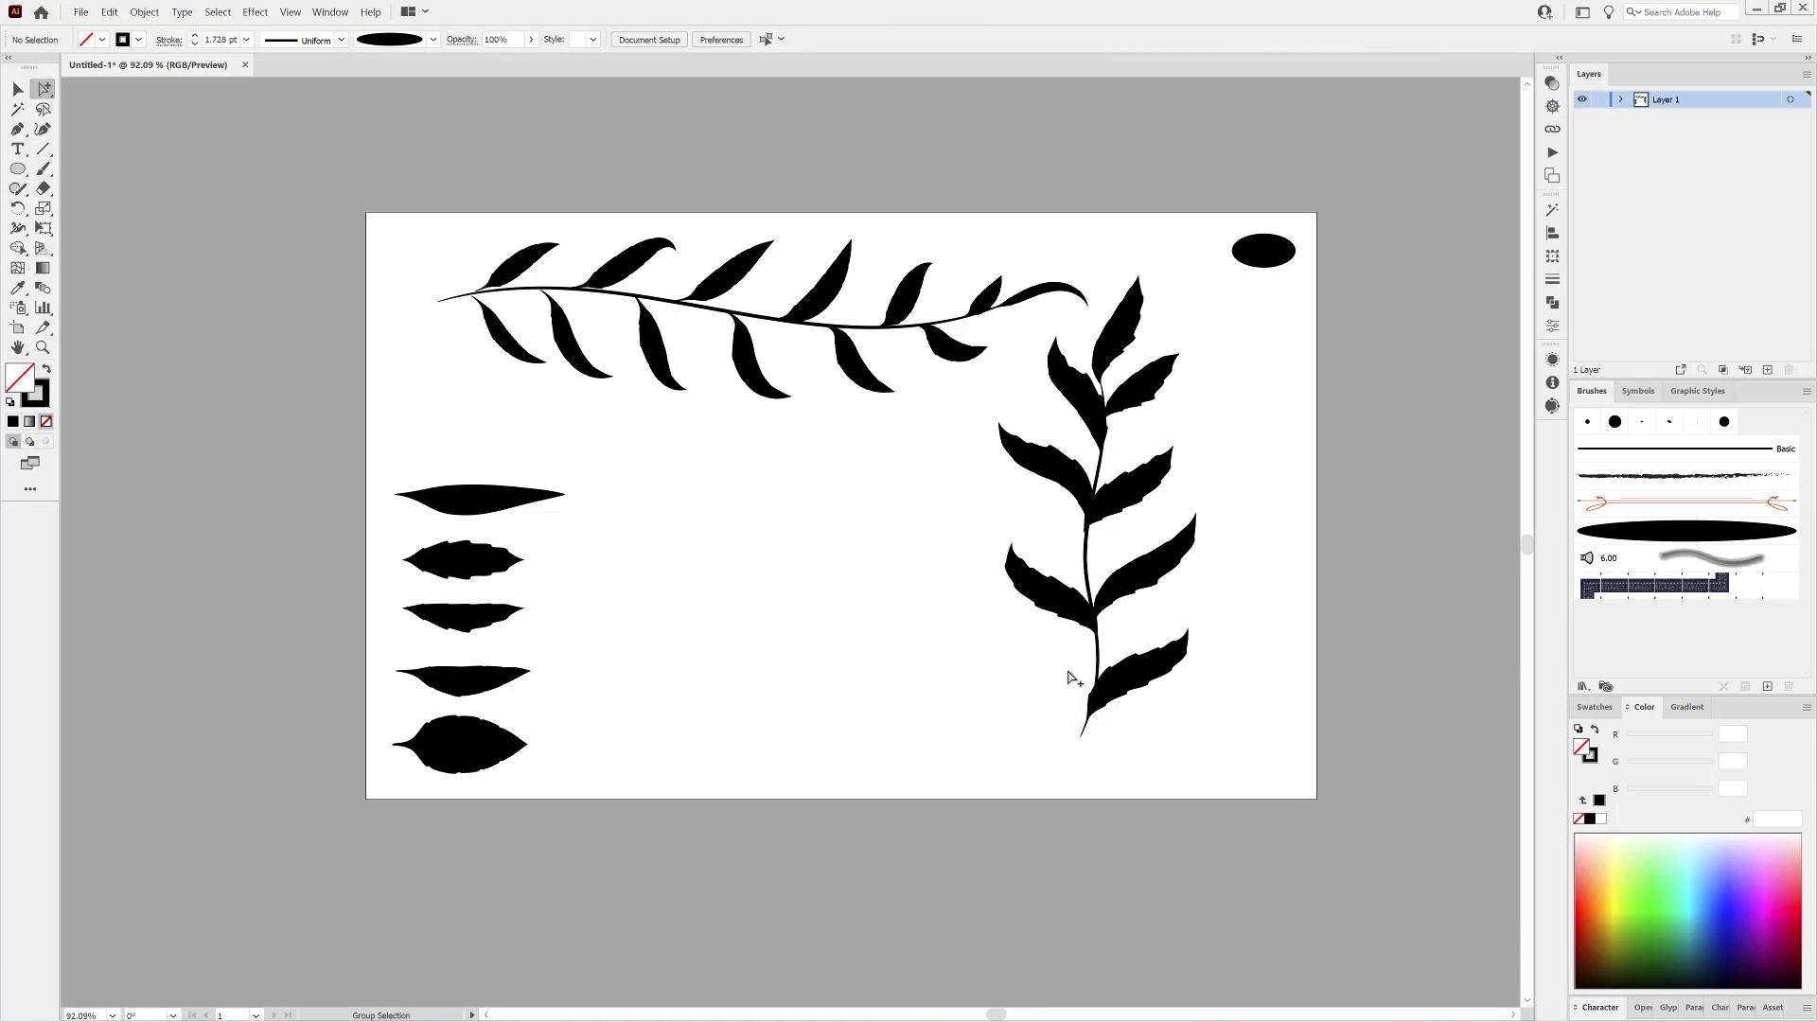
{"action": "left_click", "coordinate": [1582, 99]}
{"action": "left_click", "coordinate": [1766, 369]}
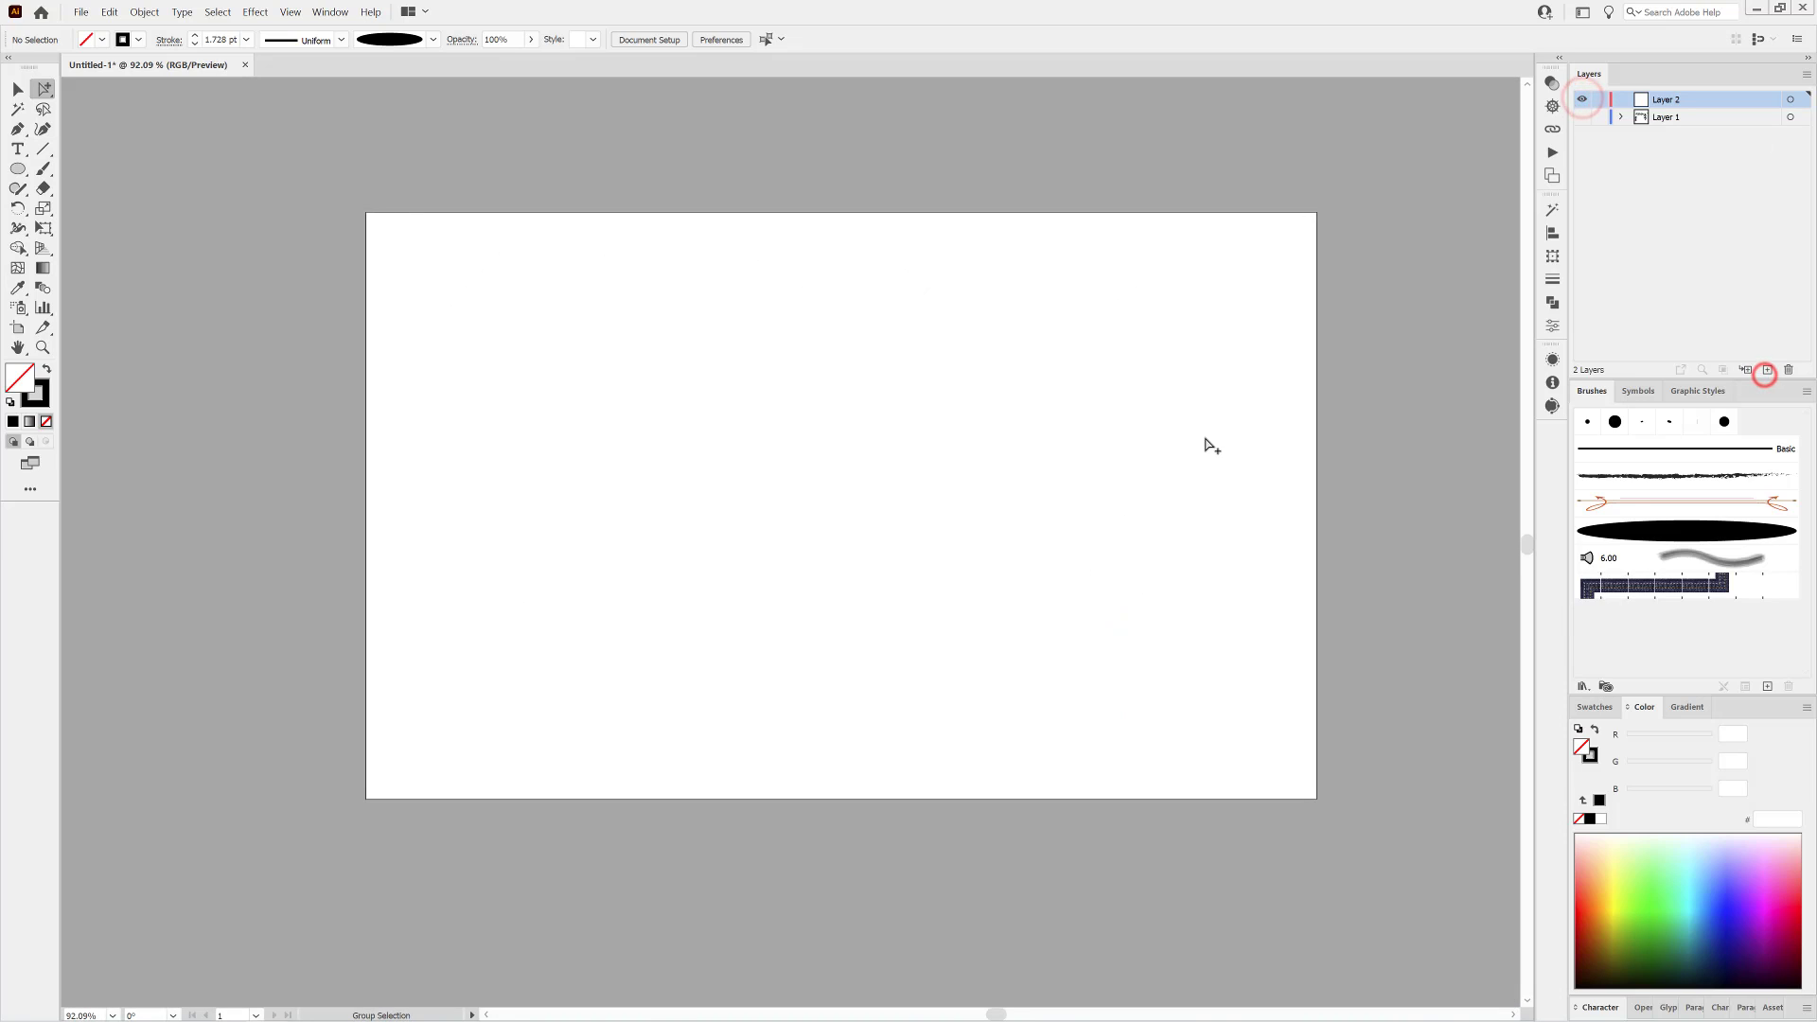
{"action": "key", "text": "ctrl+0"}
Load the Dagubi_Stamps_Washes watercolor brush library and choose its second wash brush for the Paintbrush.
{"action": "left_click", "coordinate": [44, 167]}
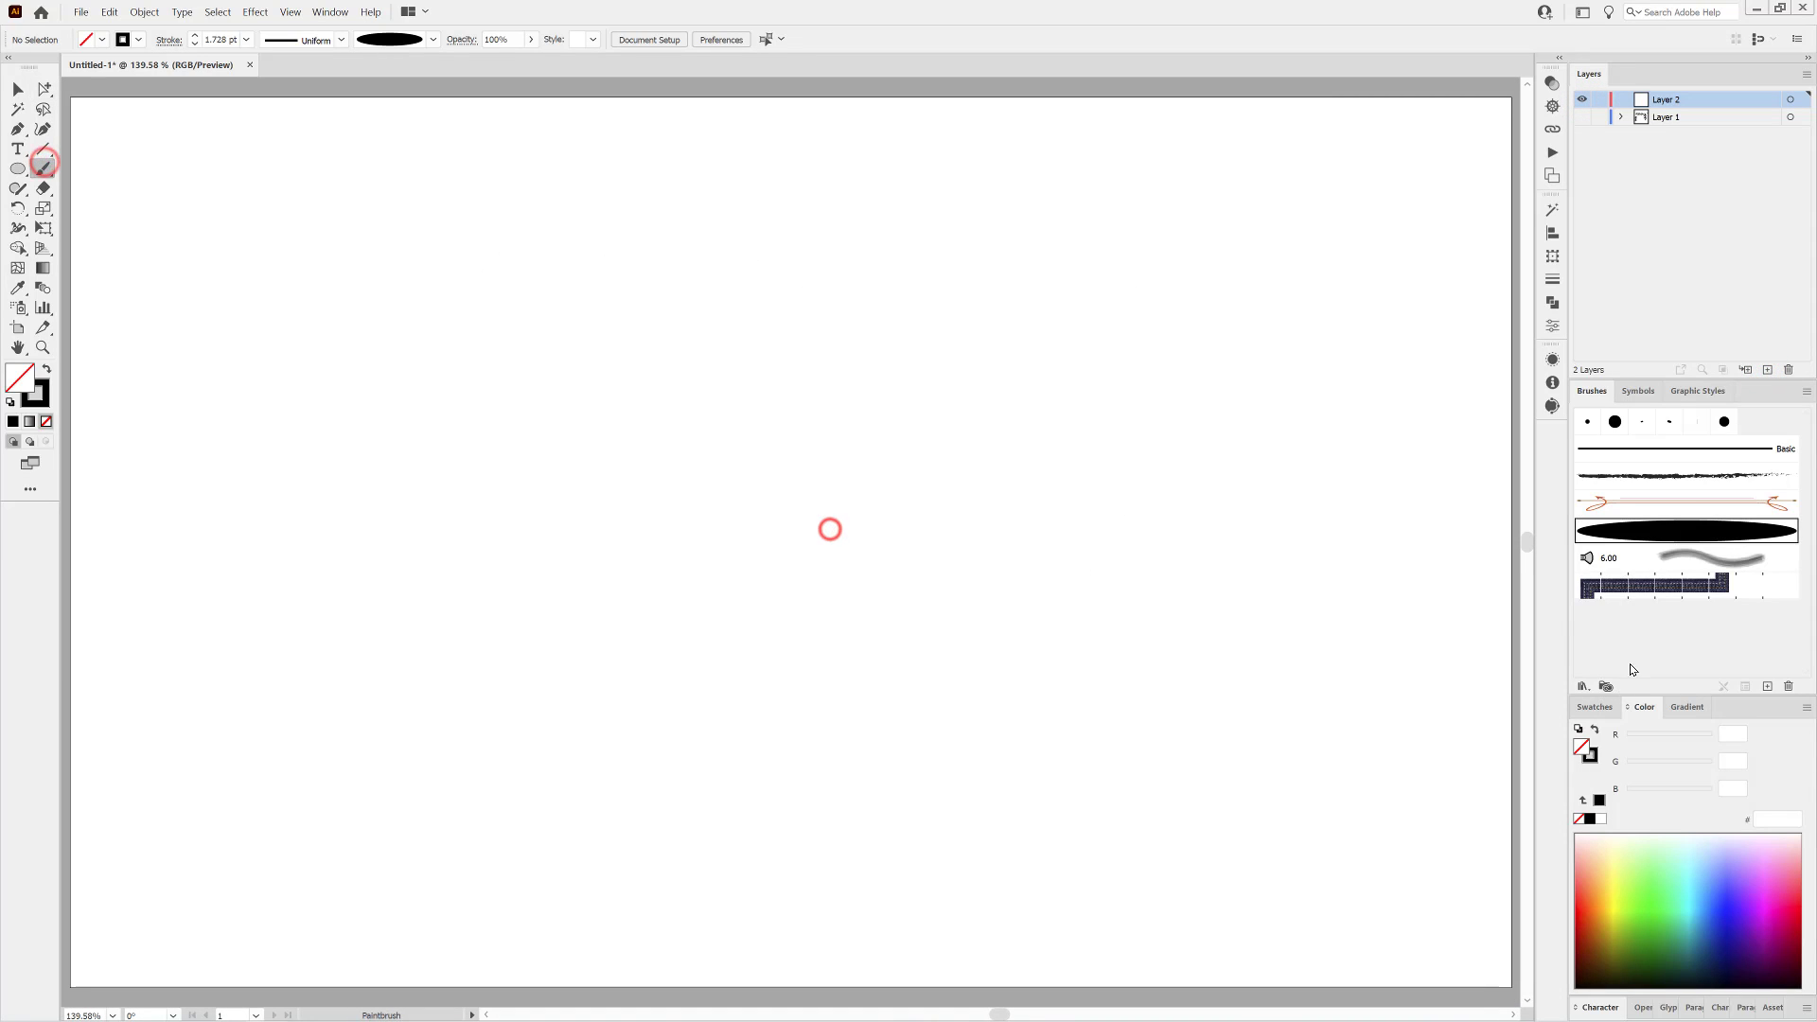
{"action": "left_click", "coordinate": [1582, 685]}
{"action": "mouse_move", "coordinate": [1654, 797]}
{"action": "mouse_move", "coordinate": [1514, 949]}
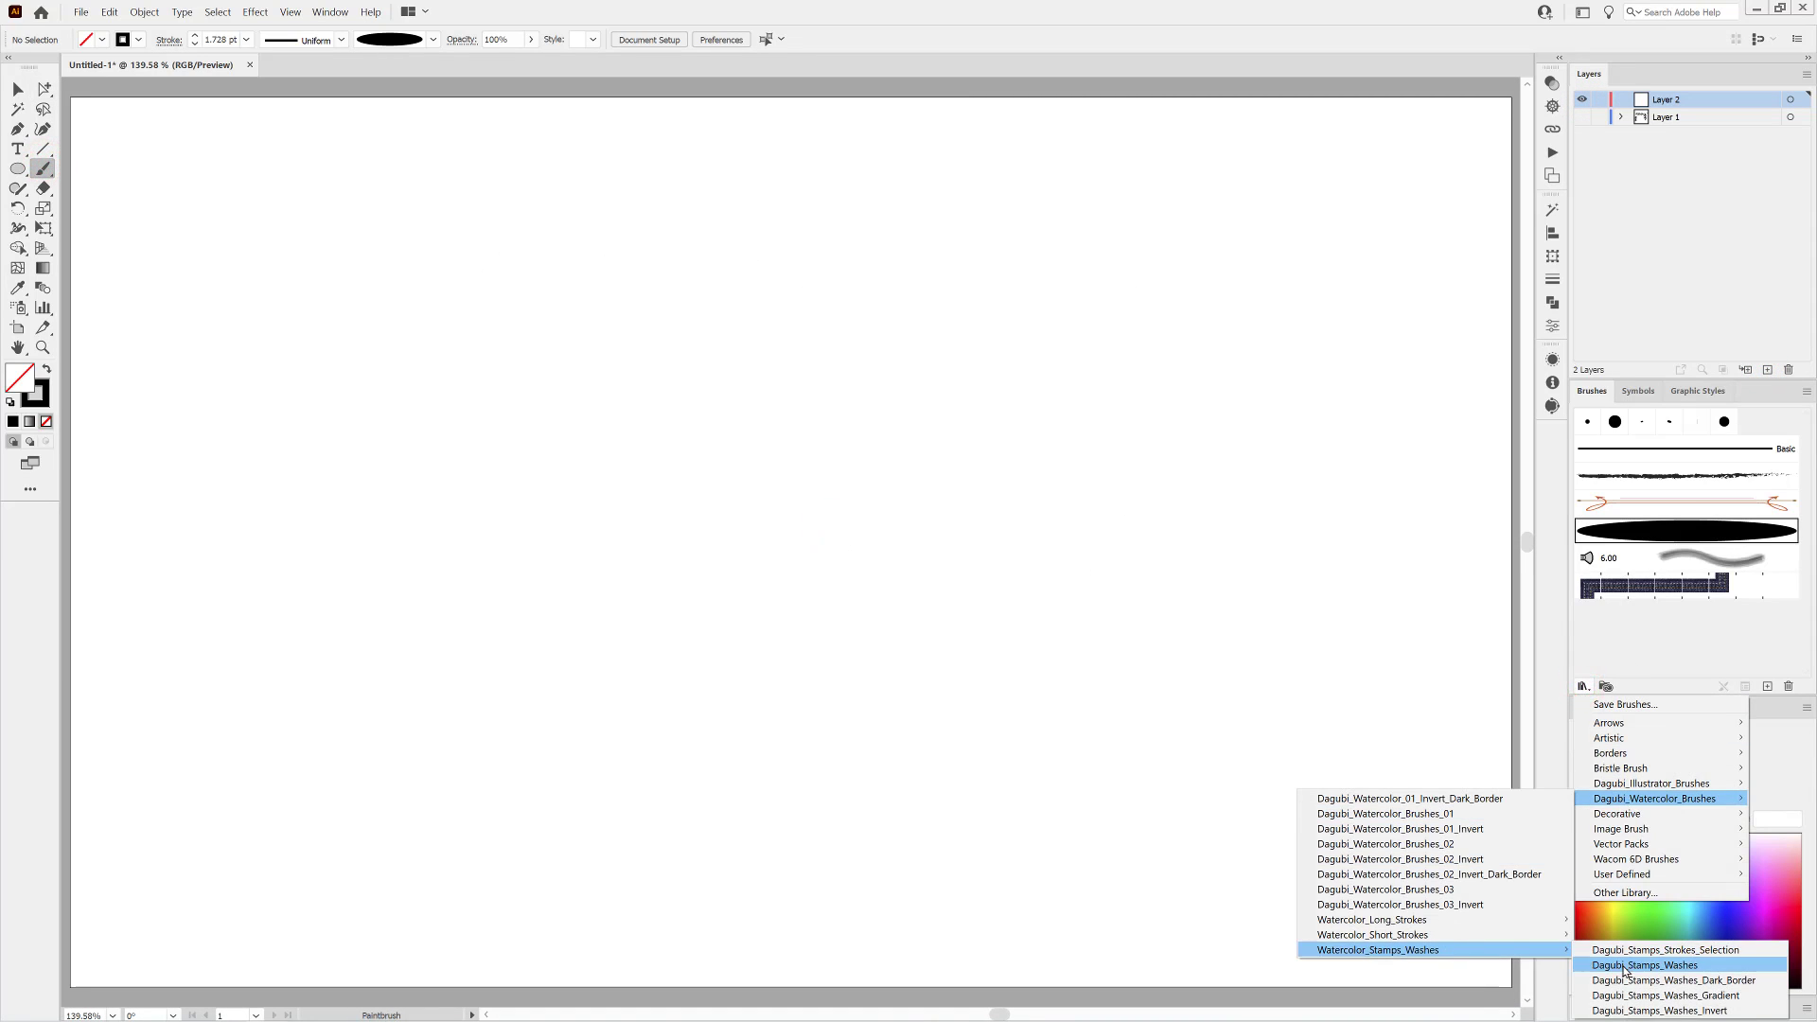
{"action": "left_click", "coordinate": [1624, 969]}
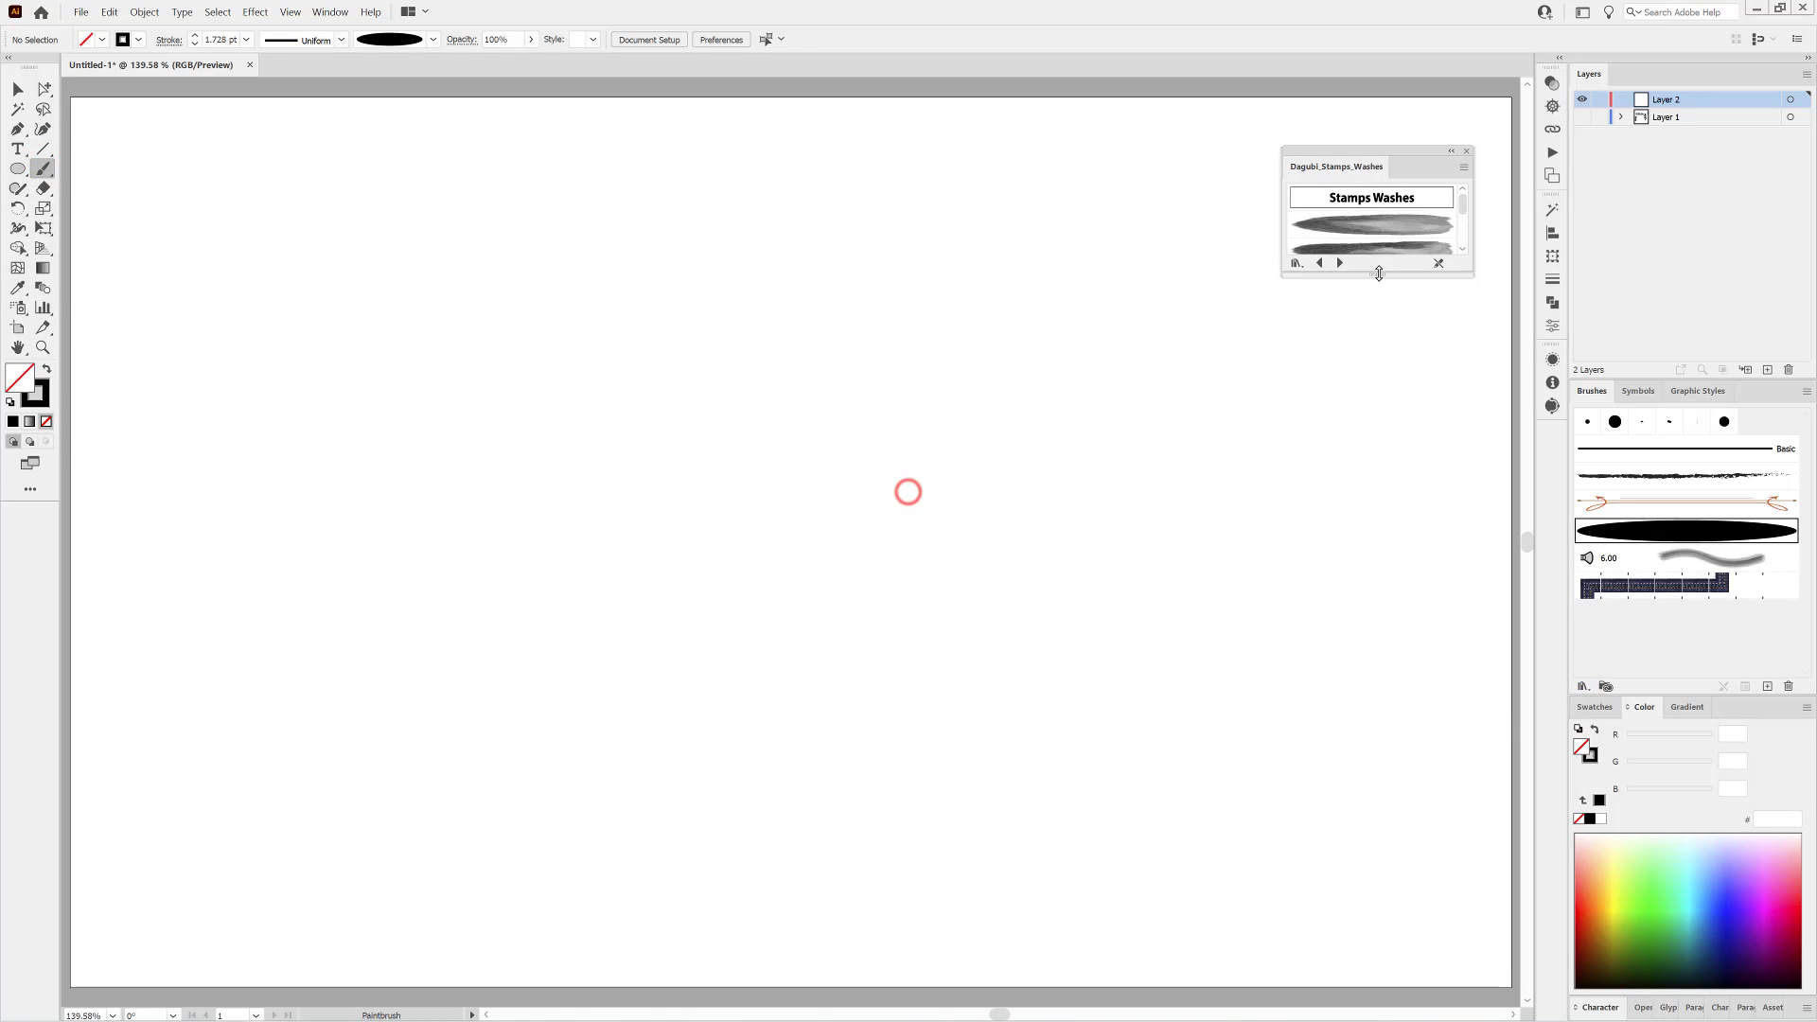
{"action": "left_click", "coordinate": [1379, 273]}
{"action": "left_click", "coordinate": [1379, 250]}
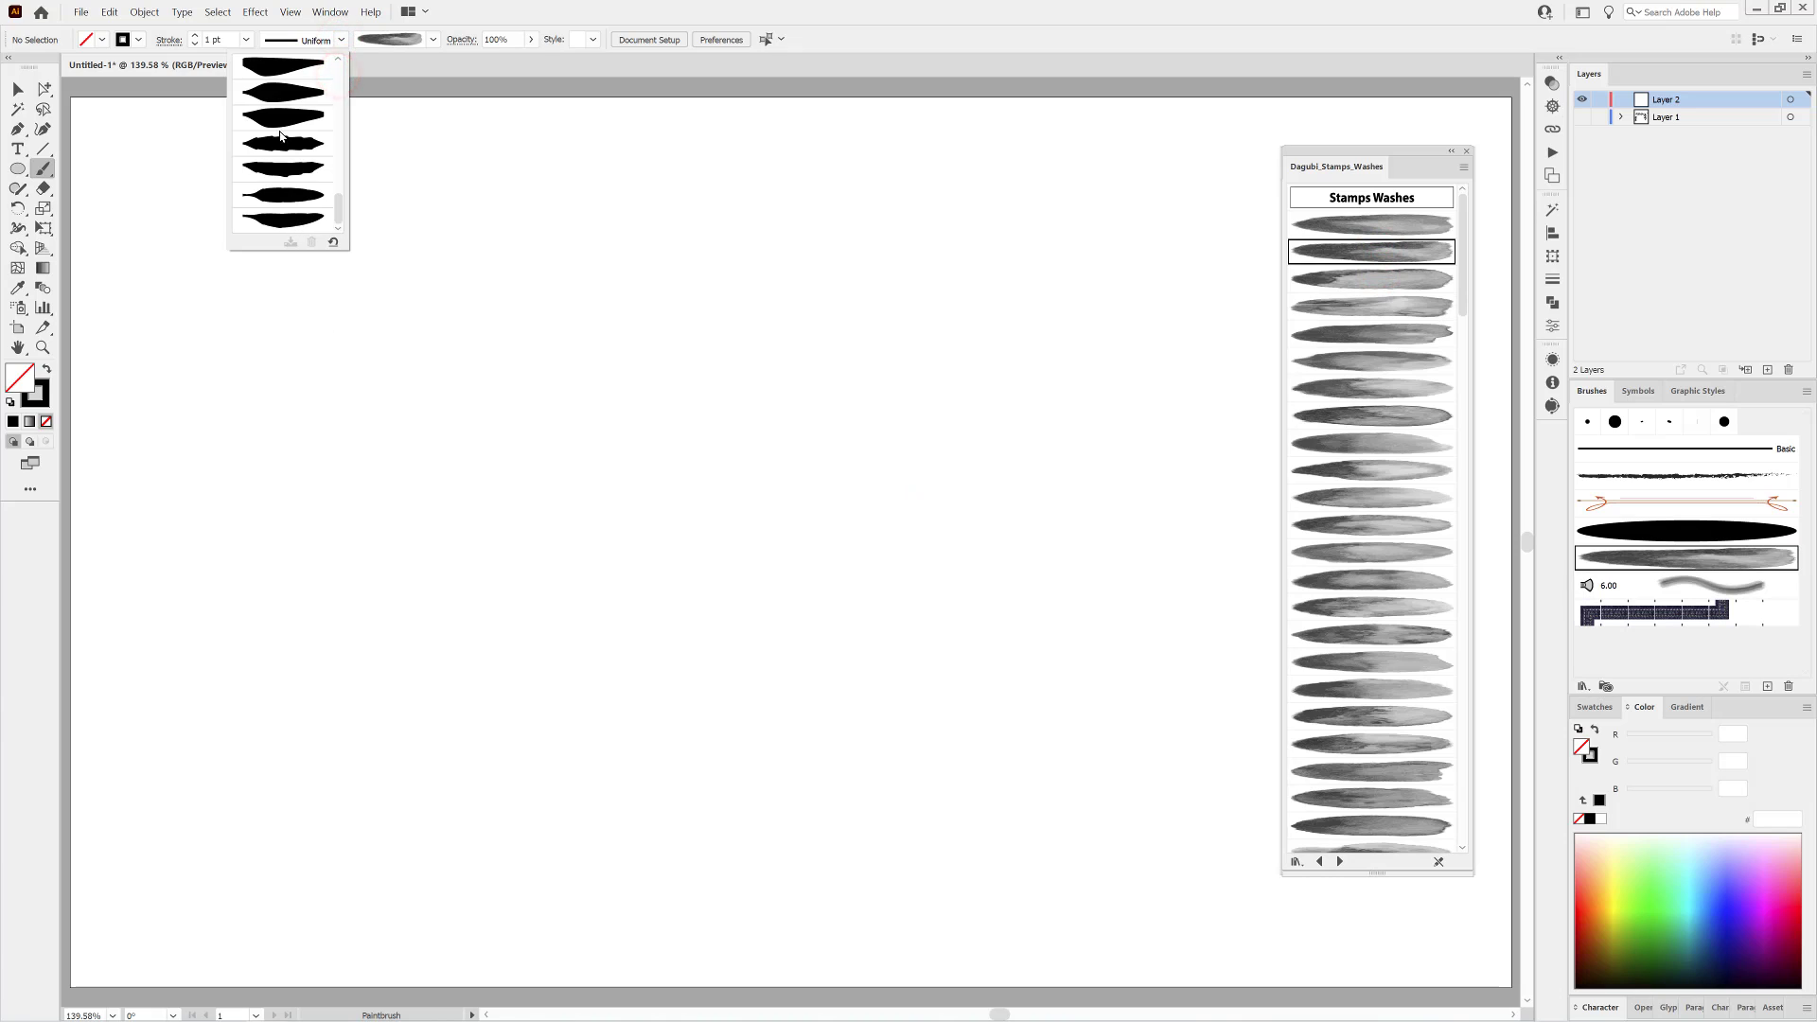
Paint a green leaf in the artboard's lower middle with the wash brush and a smooth leaf-shaped width profile.
{"action": "left_click", "coordinate": [276, 93]}
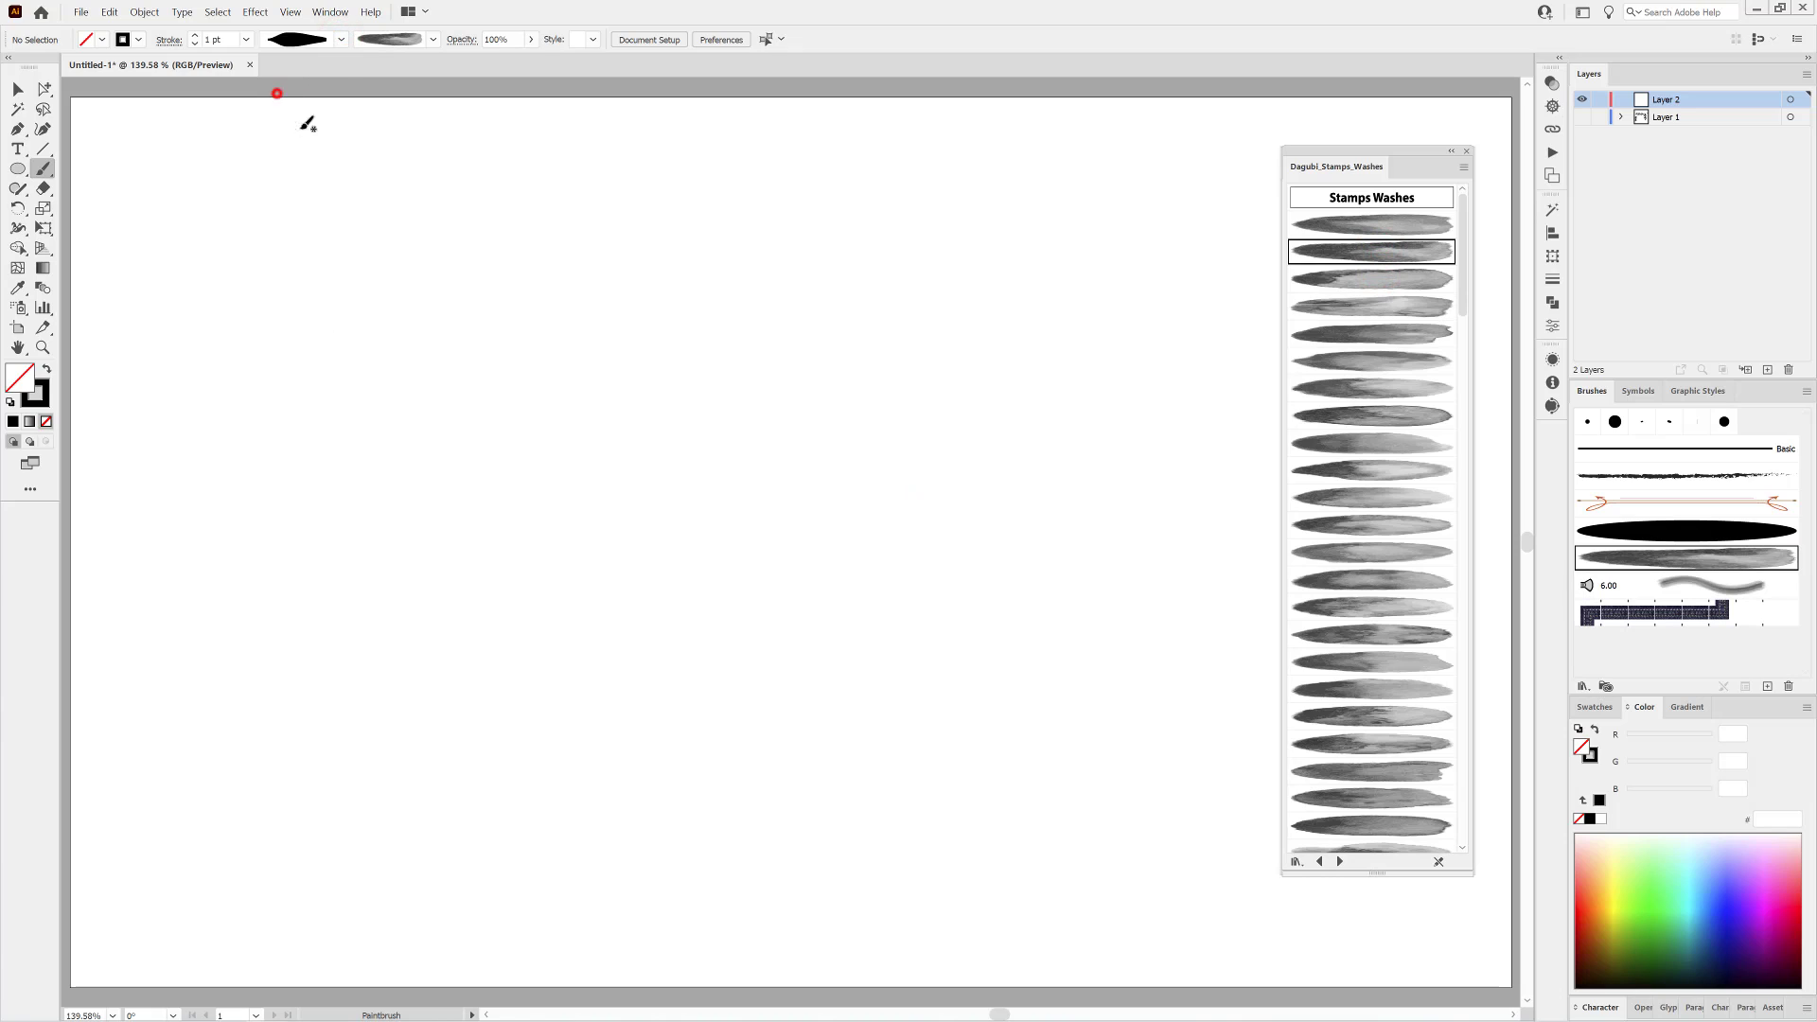
{"action": "left_click", "coordinate": [1589, 756]}
{"action": "left_click", "coordinate": [1640, 949]}
{"action": "left_click_drag", "start_coordinate": [991, 620], "coordinate": [990, 624]}
{"action": "left_click_drag", "start_coordinate": [926, 756], "coordinate": [937, 801]}
Adjust the leaf's stroke colour to RGB 84, 123, 31 and shift the leaf slightly down.
{"action": "left_click_drag", "start_coordinate": [1645, 741], "coordinate": [1647, 741]}
{"action": "left_click_drag", "start_coordinate": [1646, 740], "coordinate": [1658, 741]}
{"action": "left_click_drag", "start_coordinate": [949, 804], "coordinate": [968, 814]}
{"action": "left_click", "coordinate": [1083, 808], "text": "ctrl"}
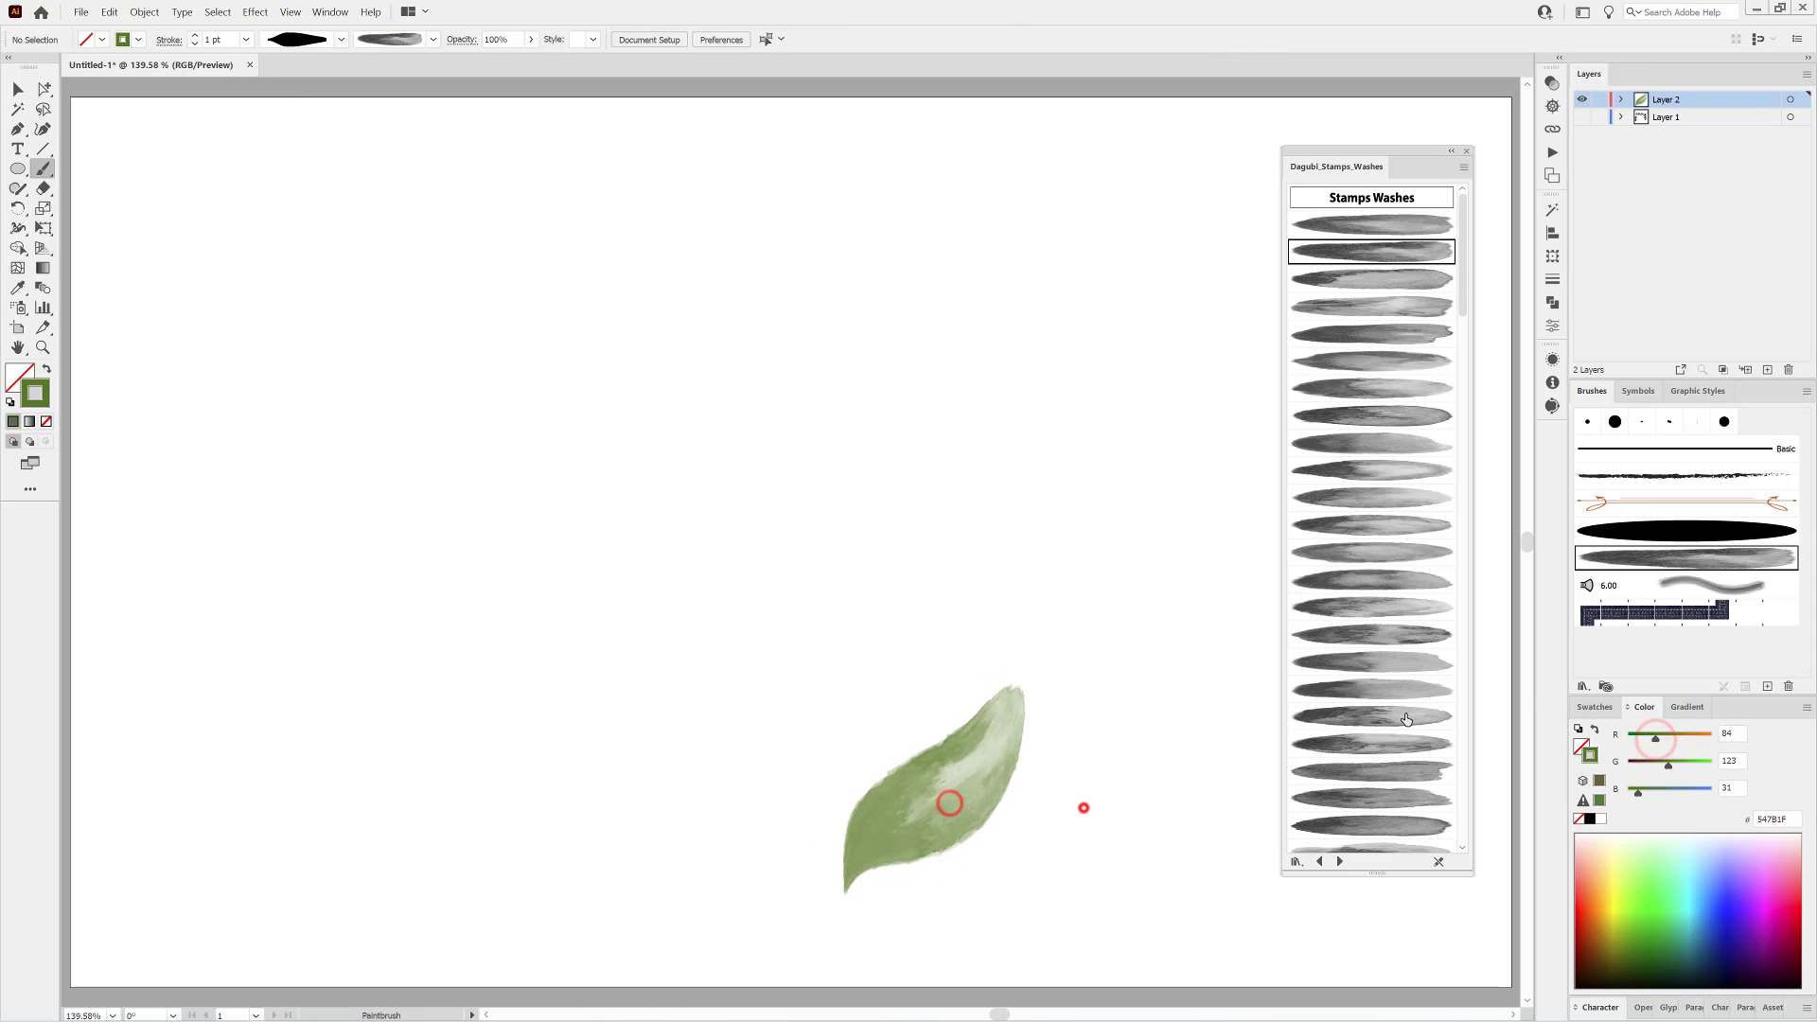
Paint a curved vertical stem about 161 mm tall with a rough dark brush from the VariousFree Brushes library, at 1.5 pt.
{"action": "left_click", "coordinate": [1583, 684]}
{"action": "left_click", "coordinate": [1519, 779]}
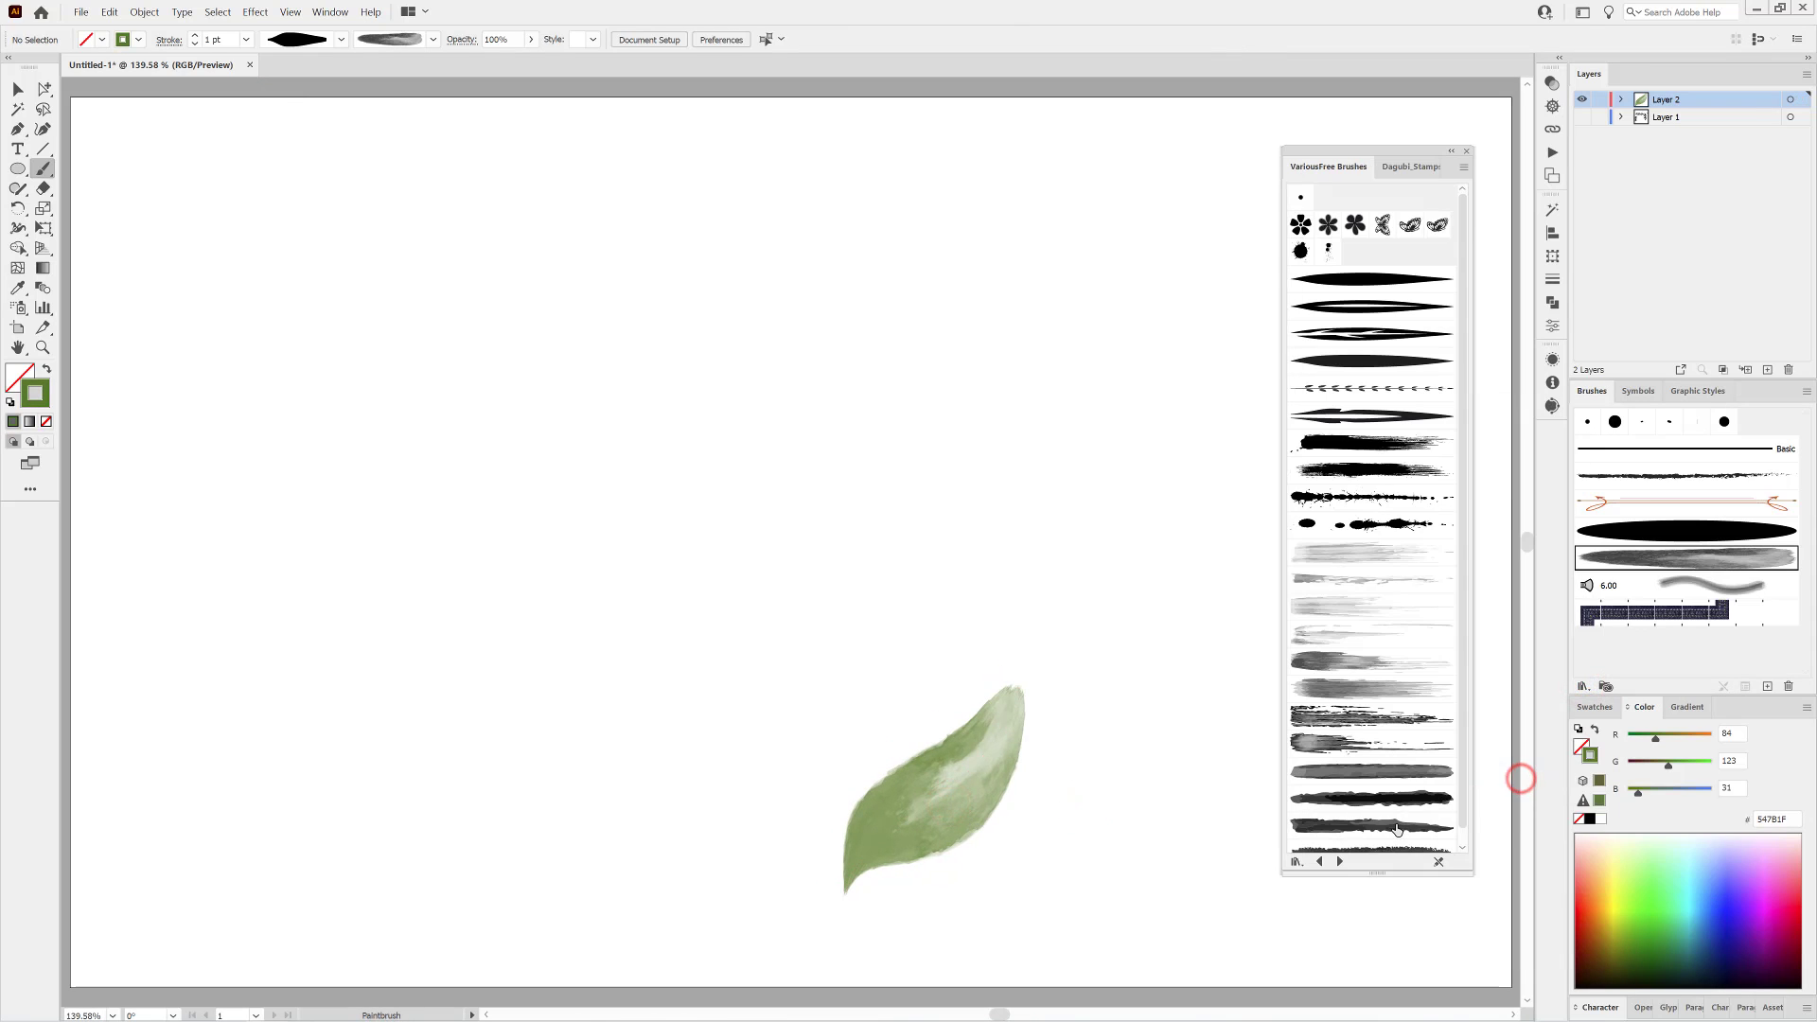
{"action": "left_click", "coordinate": [1396, 823]}
{"action": "left_click_drag", "start_coordinate": [849, 345], "coordinate": [846, 216]}
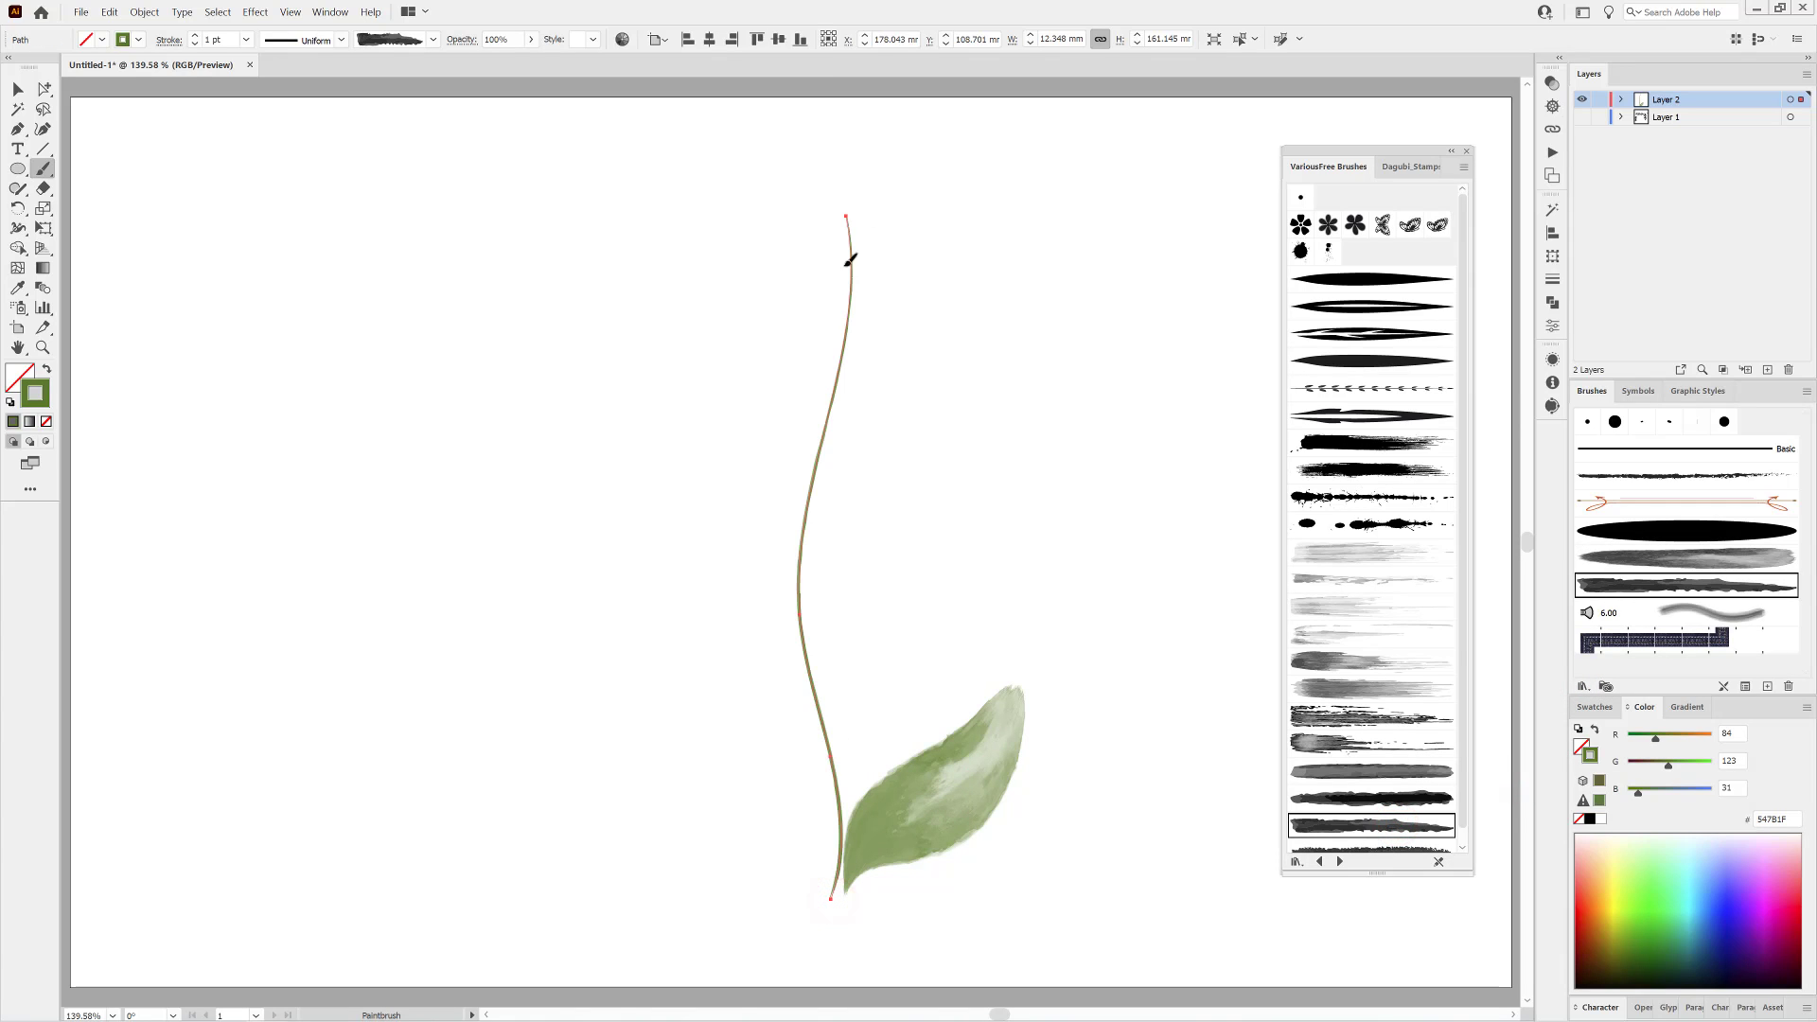
{"action": "left_click", "coordinate": [195, 36]}
{"action": "left_click", "coordinate": [195, 47]}
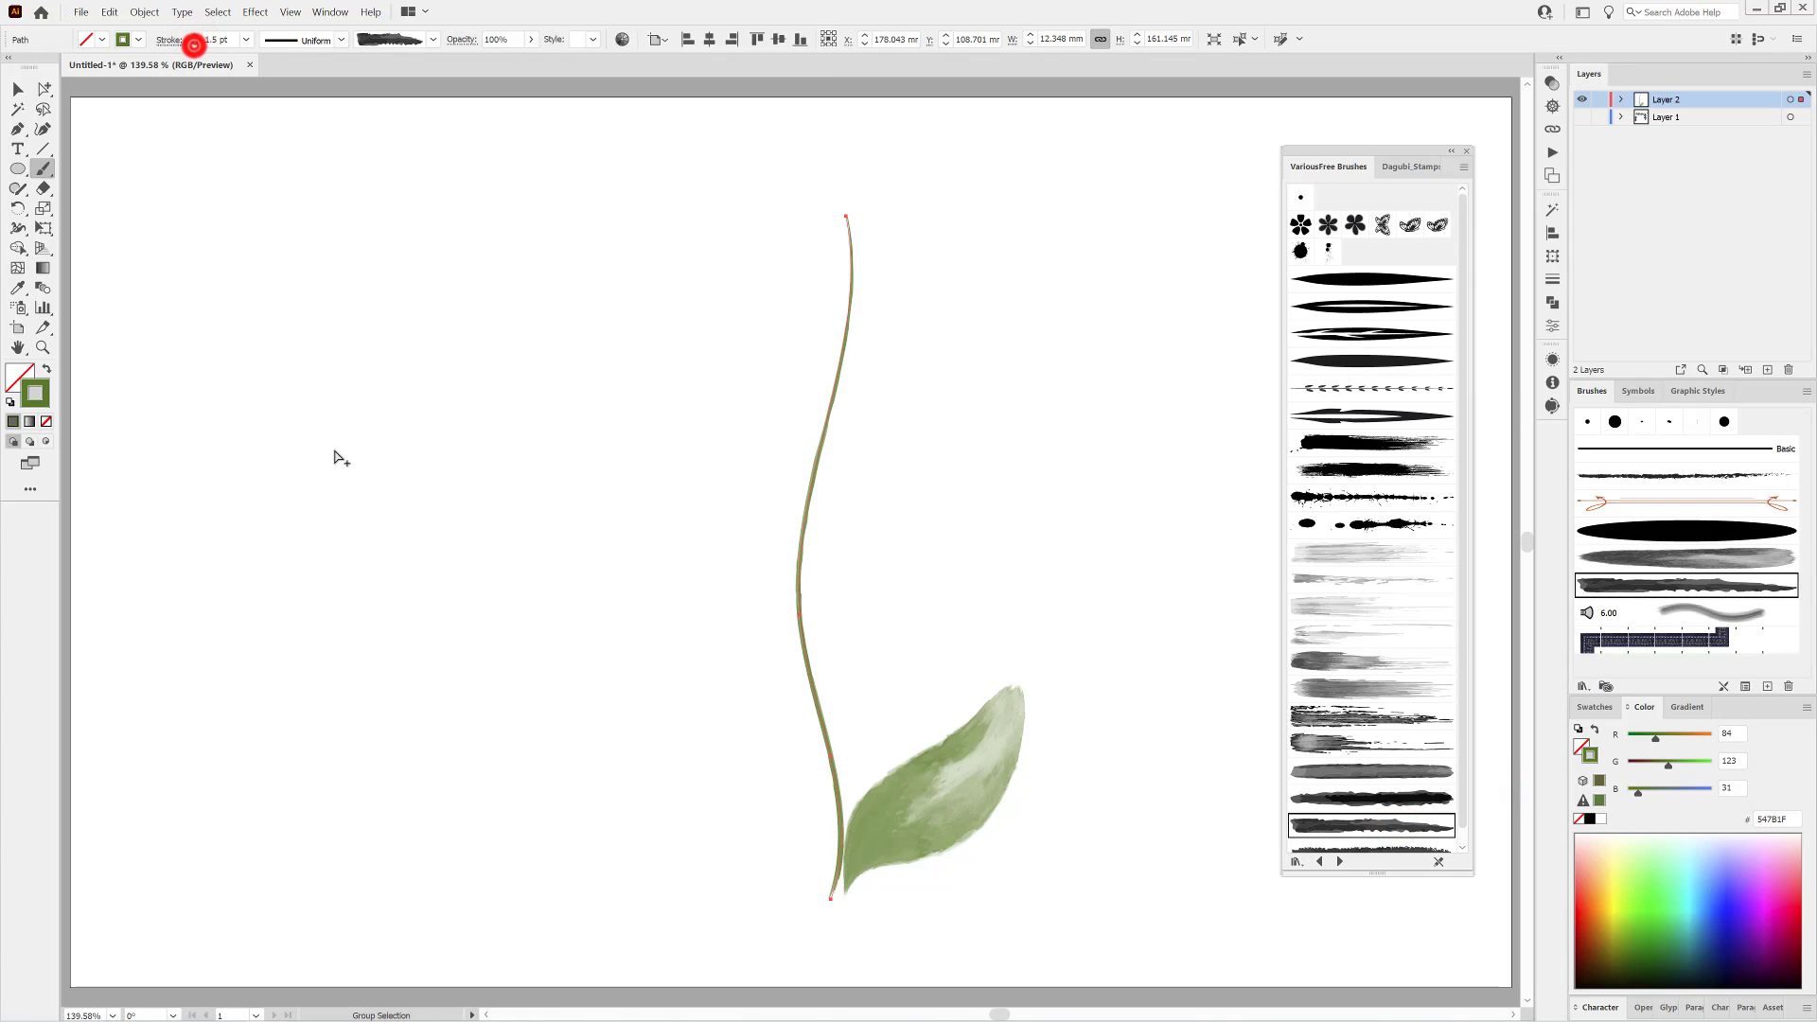
{"action": "left_click", "coordinate": [349, 503]}
Move the leaf onto the stem's base and turn off Keep Selected in the Paintbrush options.
{"action": "left_click_drag", "start_coordinate": [958, 844], "coordinate": [950, 819]}
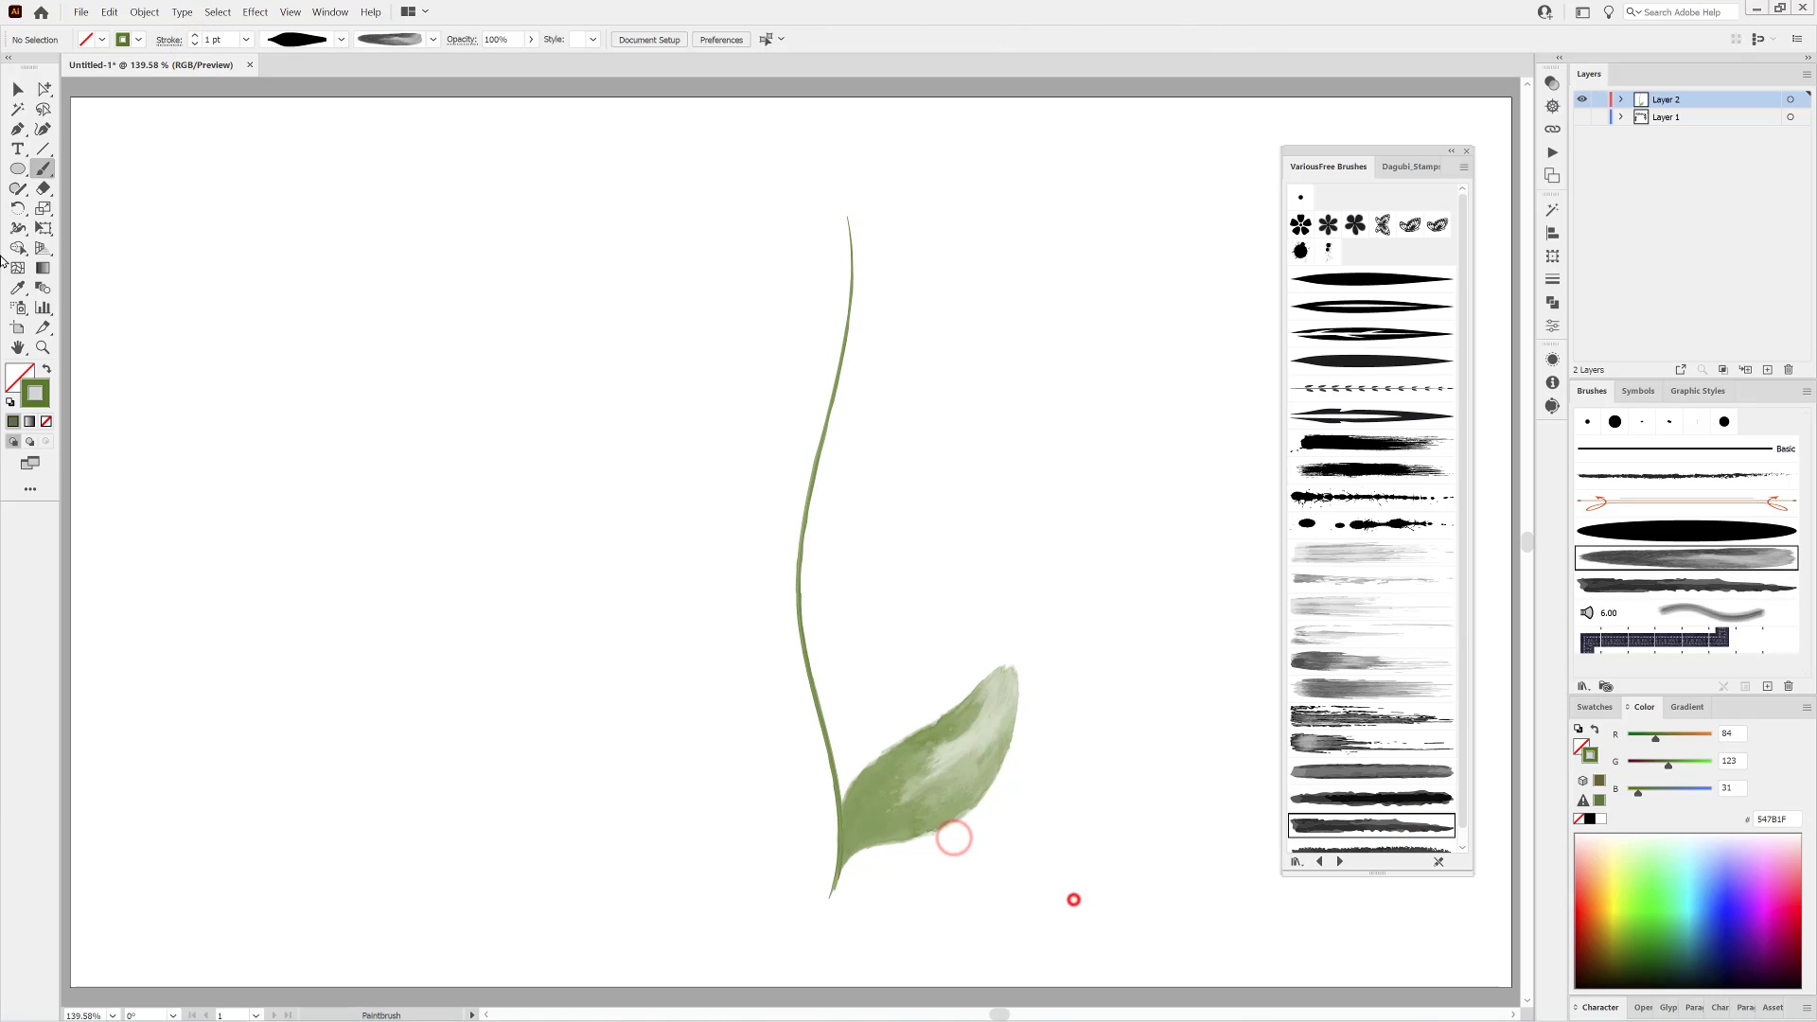
{"action": "double_click", "coordinate": [43, 168]}
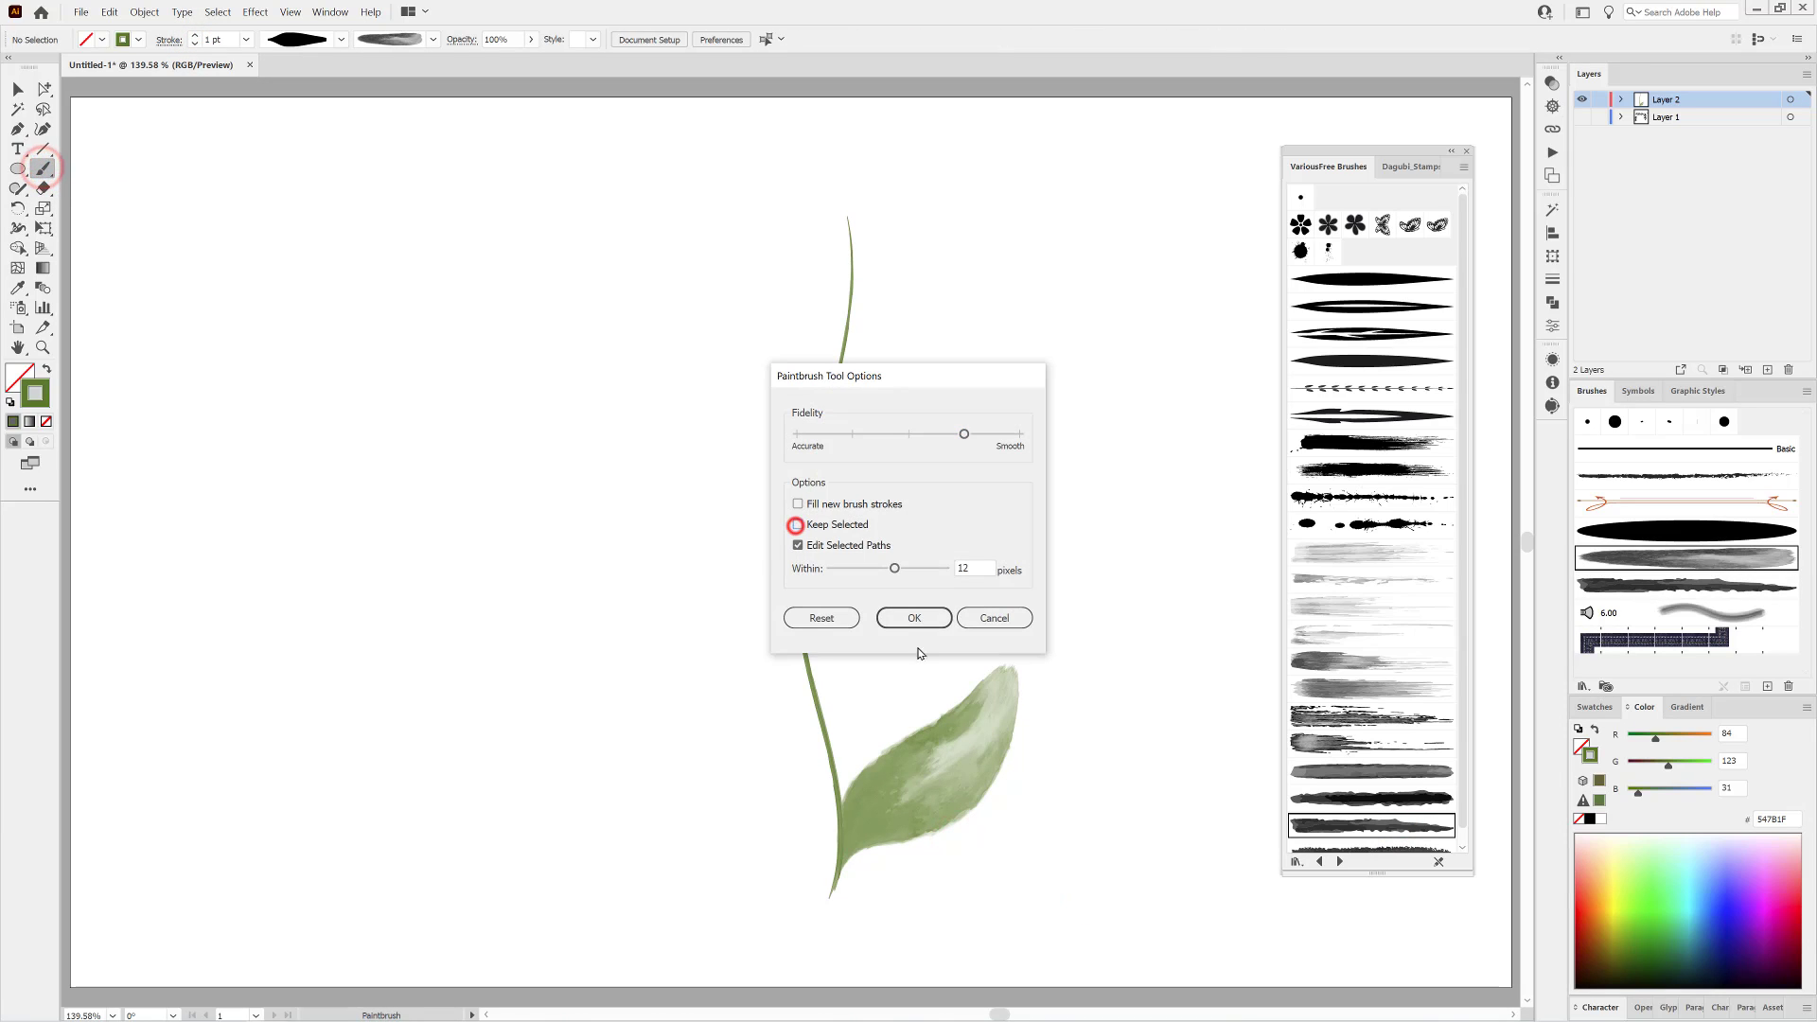
{"action": "left_click", "coordinate": [914, 616]}
Paint a leaf to the left of the stem's base with the third Stamps Washes brush, using Darken blending.
{"action": "left_click", "coordinate": [1410, 167]}
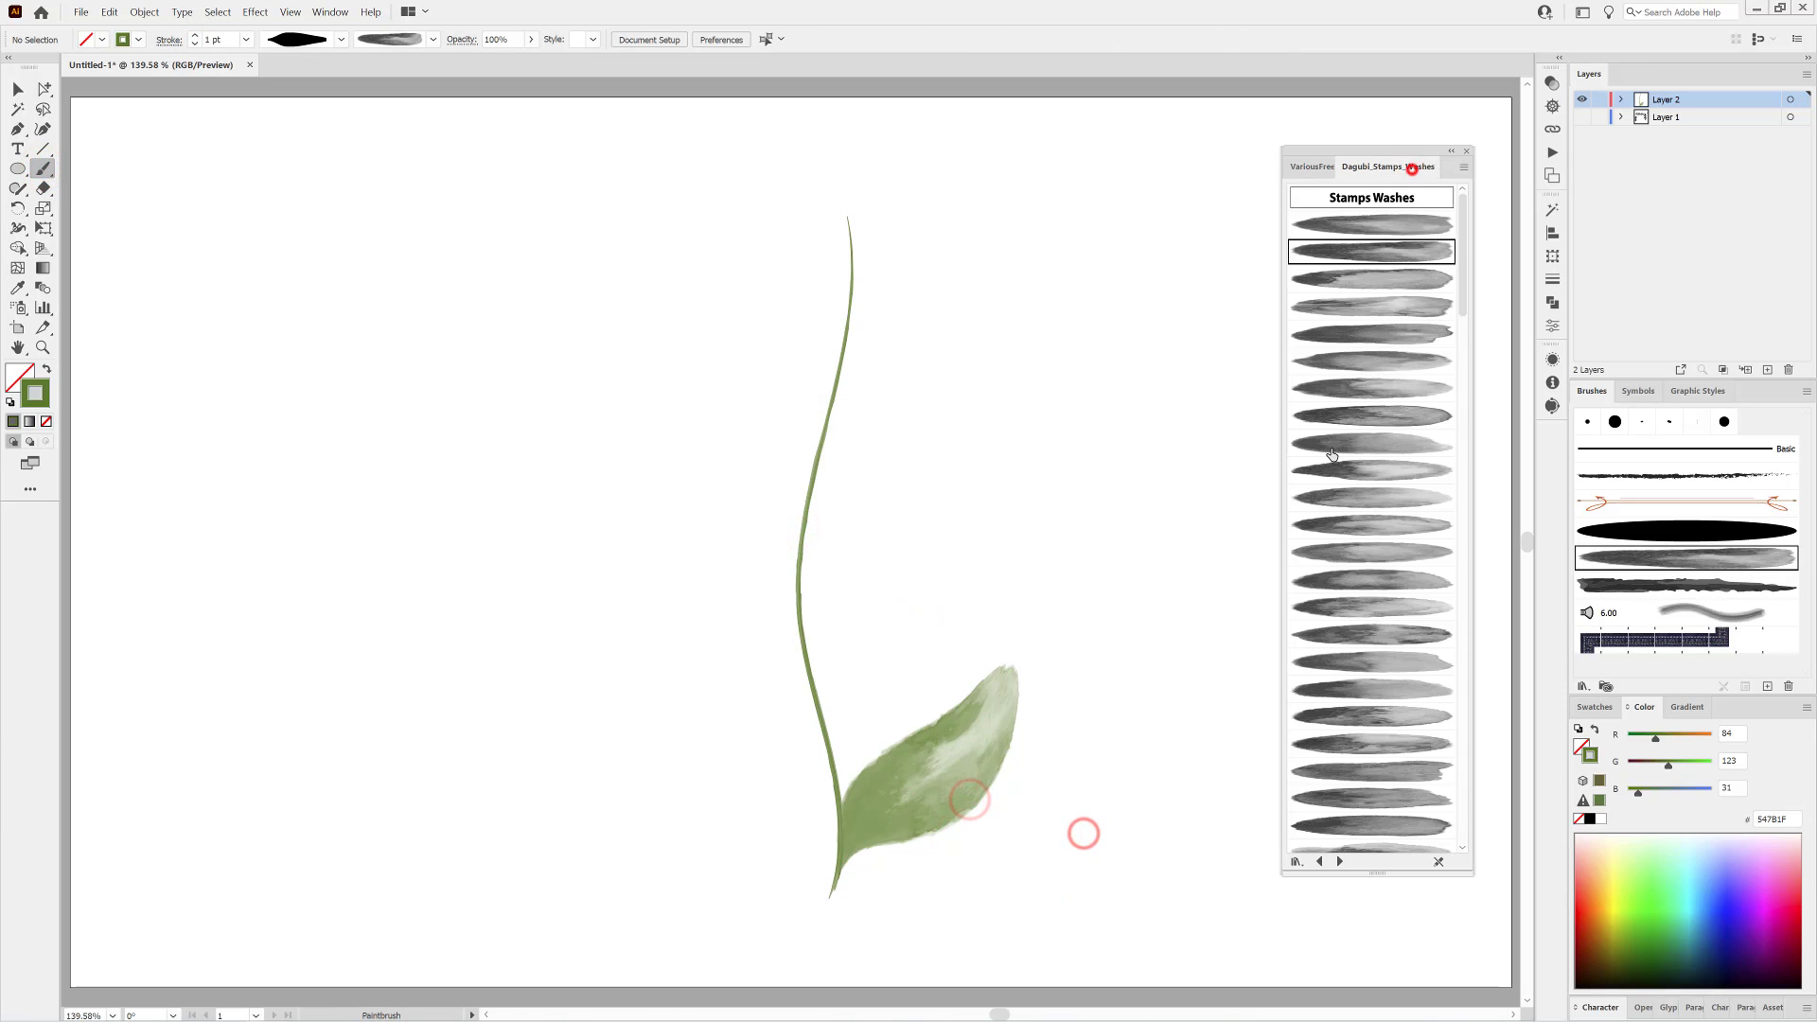
{"action": "left_click", "coordinate": [1360, 279]}
{"action": "left_click", "coordinate": [1551, 82]}
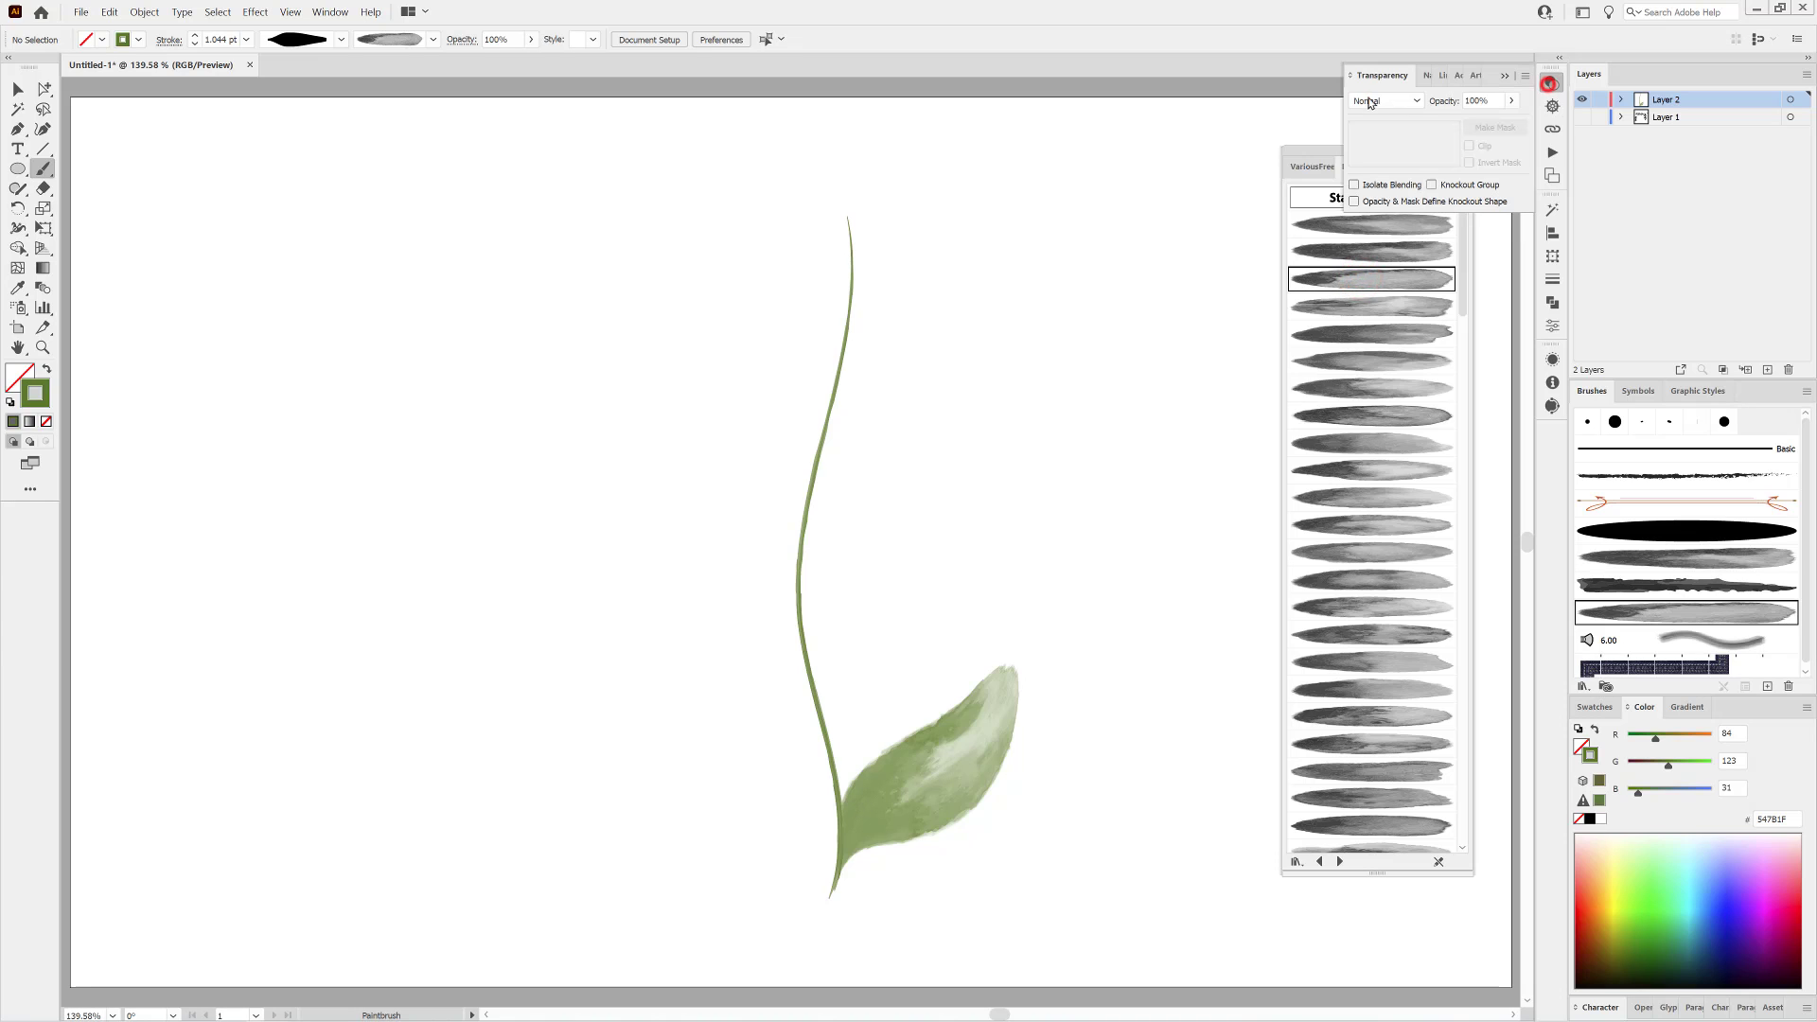
{"action": "left_click", "coordinate": [1368, 98]}
{"action": "left_click", "coordinate": [1387, 142]}
{"action": "left_click_drag", "start_coordinate": [836, 794], "coordinate": [653, 610]}
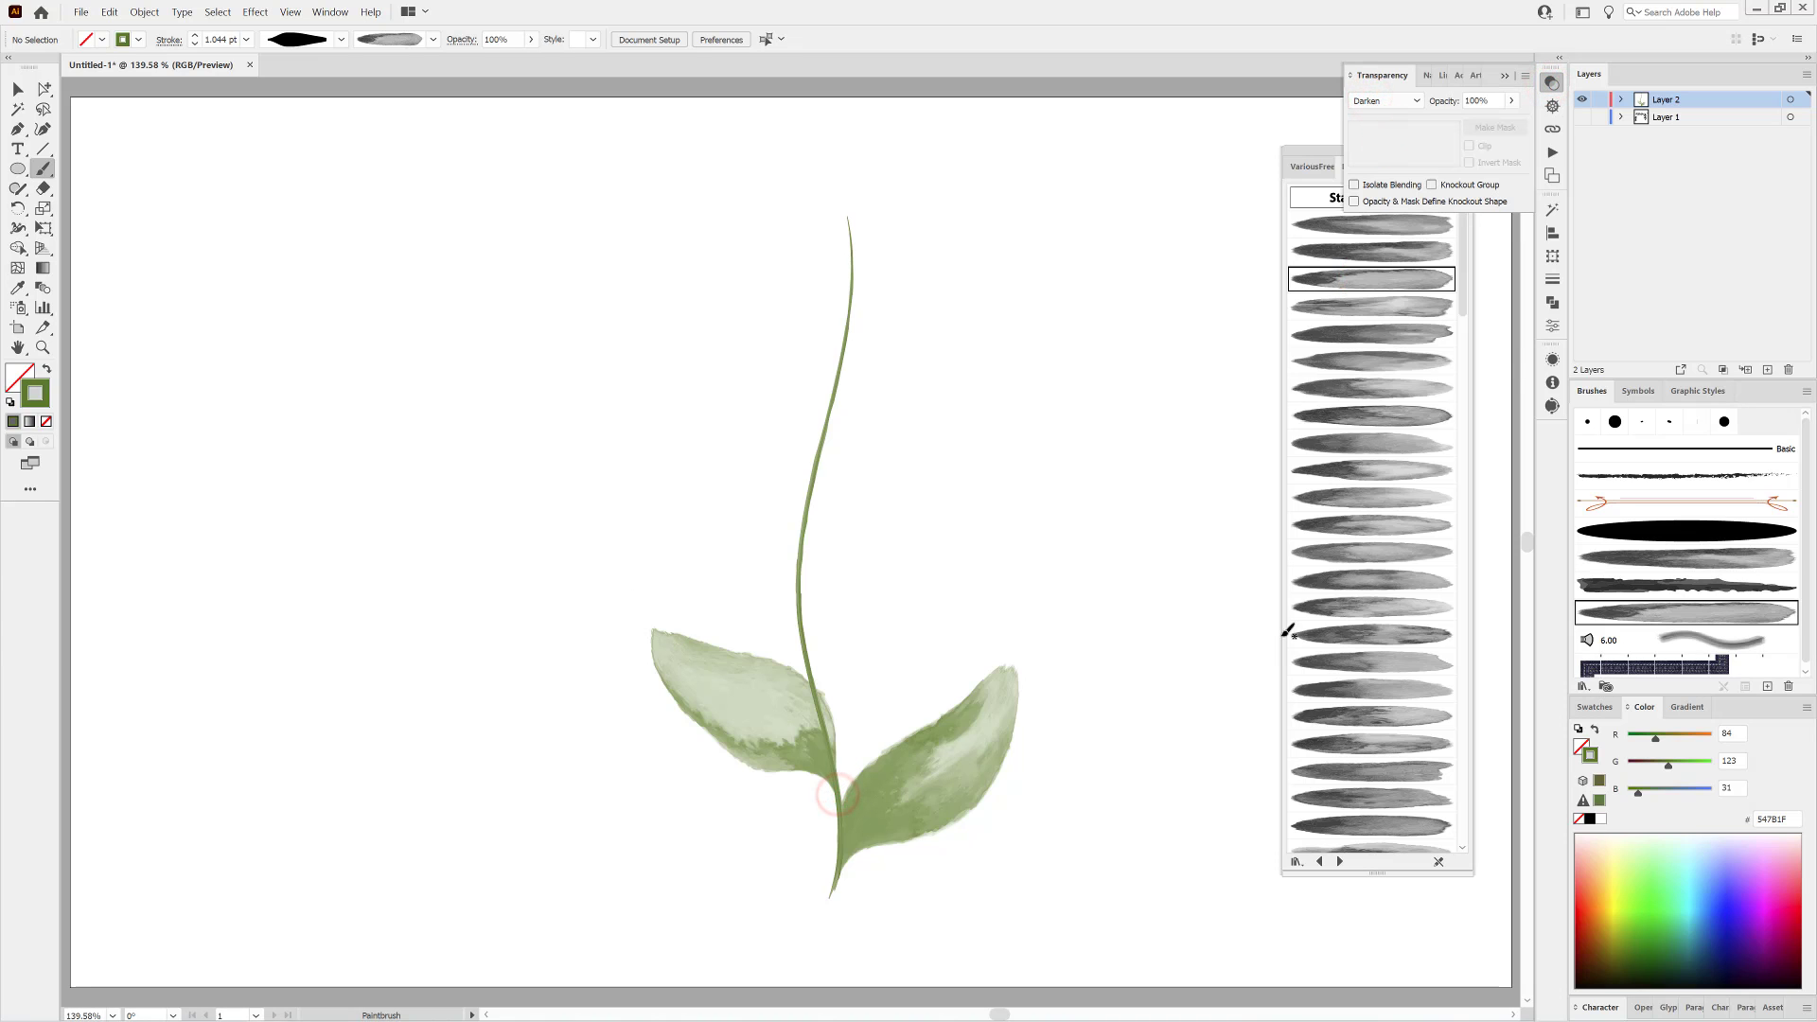
Paint two more leaves higher on the stem, one on each side, with the fourth and fifth wash brushes.
{"action": "left_click", "coordinate": [1378, 307]}
{"action": "left_click_drag", "start_coordinate": [887, 653], "coordinate": [996, 572]}
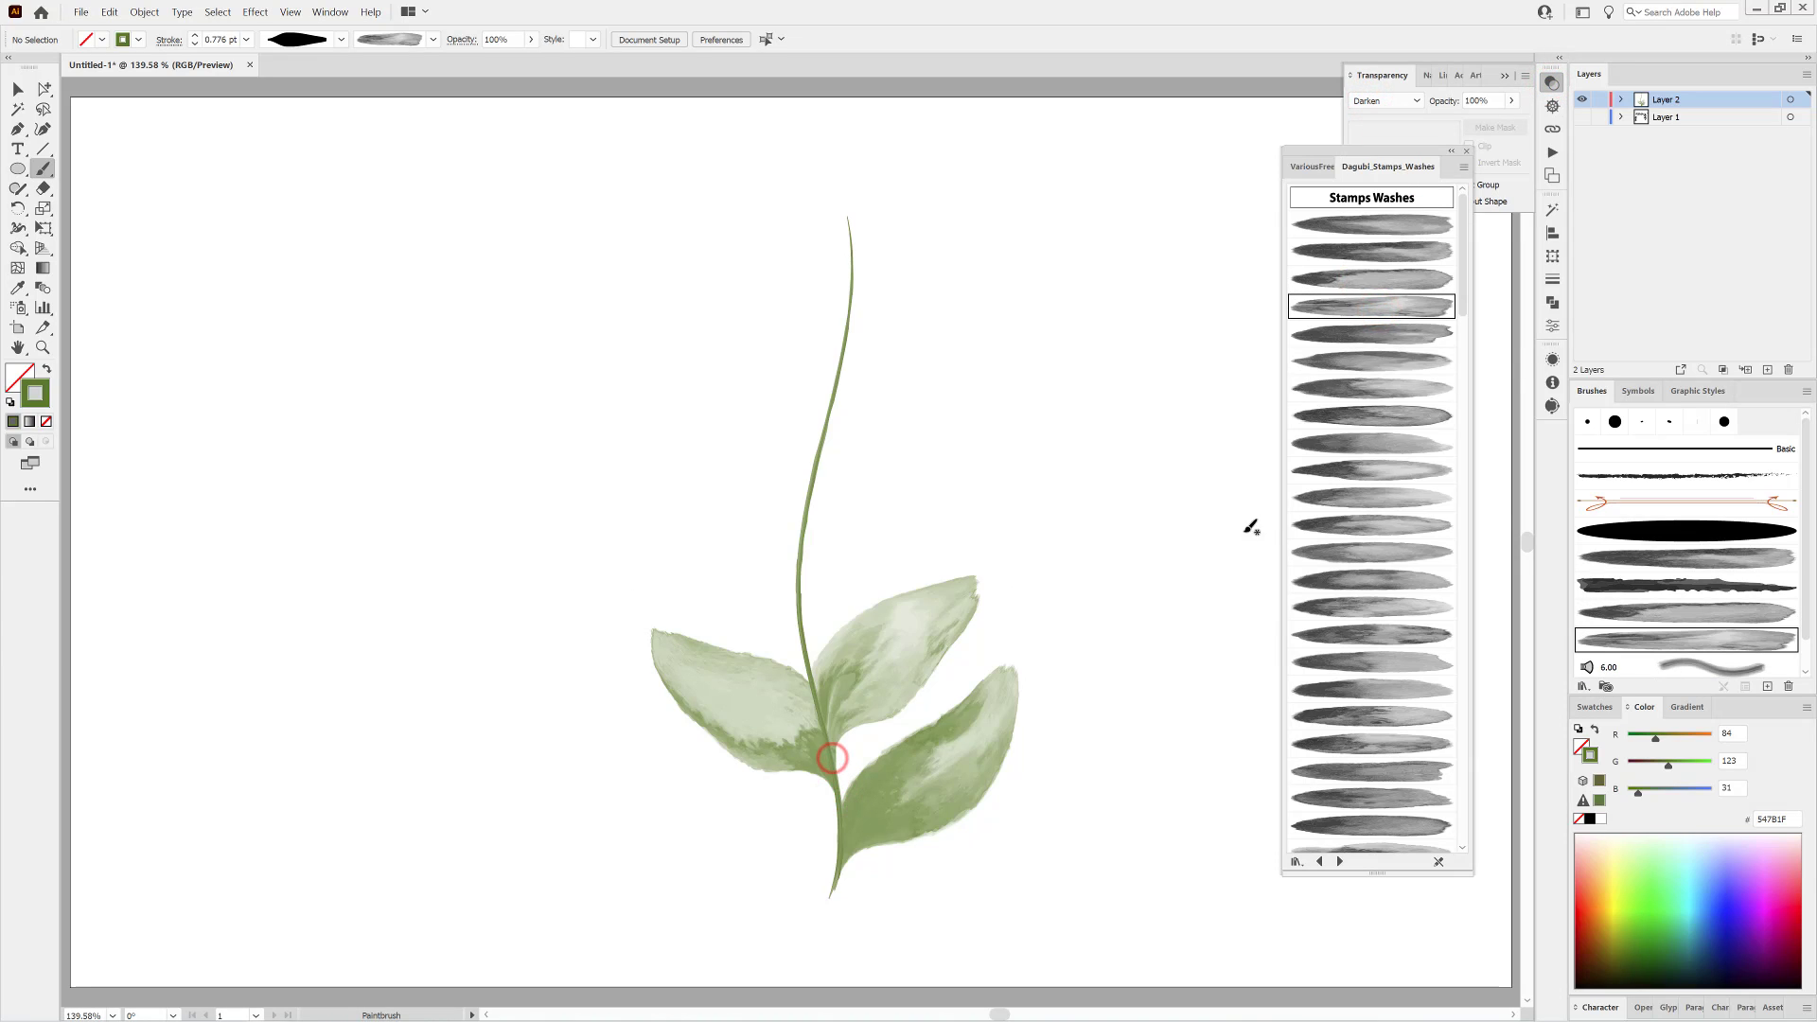
{"action": "left_click", "coordinate": [1410, 332]}
{"action": "left_click_drag", "start_coordinate": [659, 473], "coordinate": [657, 477]}
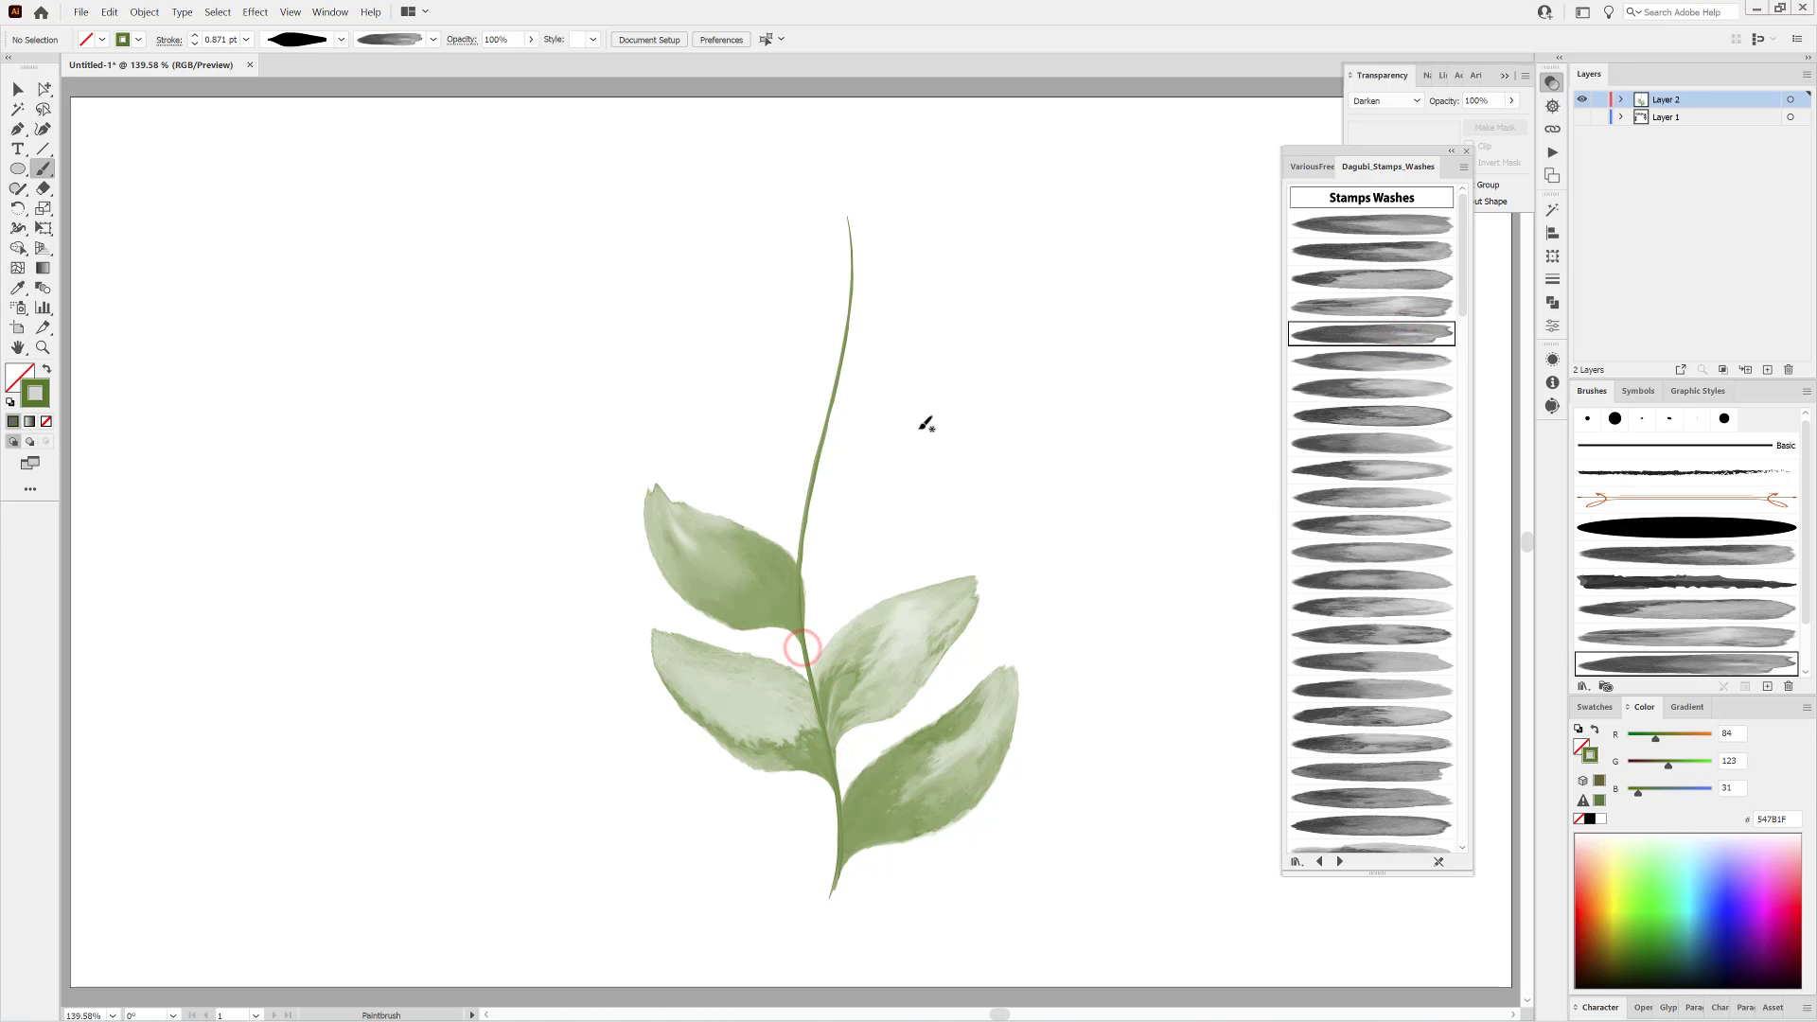
Paint a leaf right of the stem's middle with another leaf width profile and the sixth wash brush, and set its stroke to 0.8 pt.
{"action": "left_click", "coordinate": [338, 39]}
{"action": "left_click", "coordinate": [296, 111]}
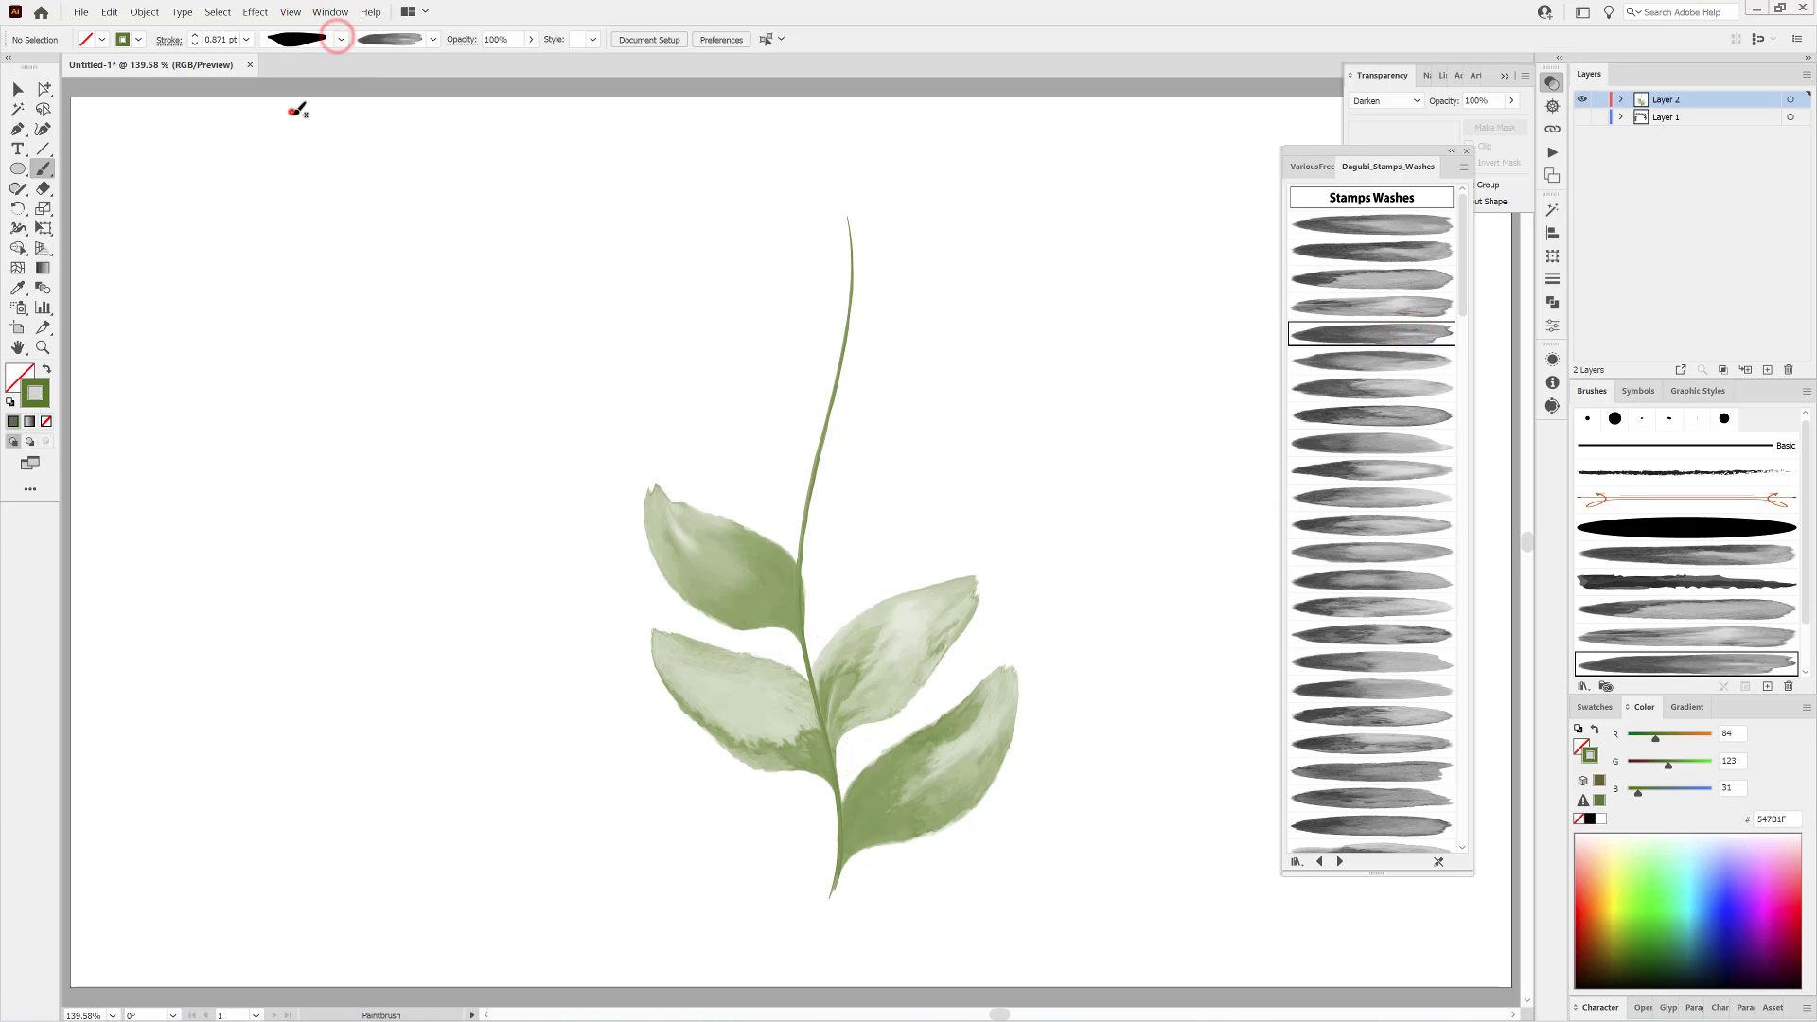
{"action": "left_click", "coordinate": [1391, 360]}
{"action": "left_click_drag", "start_coordinate": [845, 499], "coordinate": [986, 447]}
{"action": "left_click_drag", "start_coordinate": [885, 527], "coordinate": [883, 544]}
{"action": "left_click", "coordinate": [195, 45]}
{"action": "left_click", "coordinate": [305, 305]}
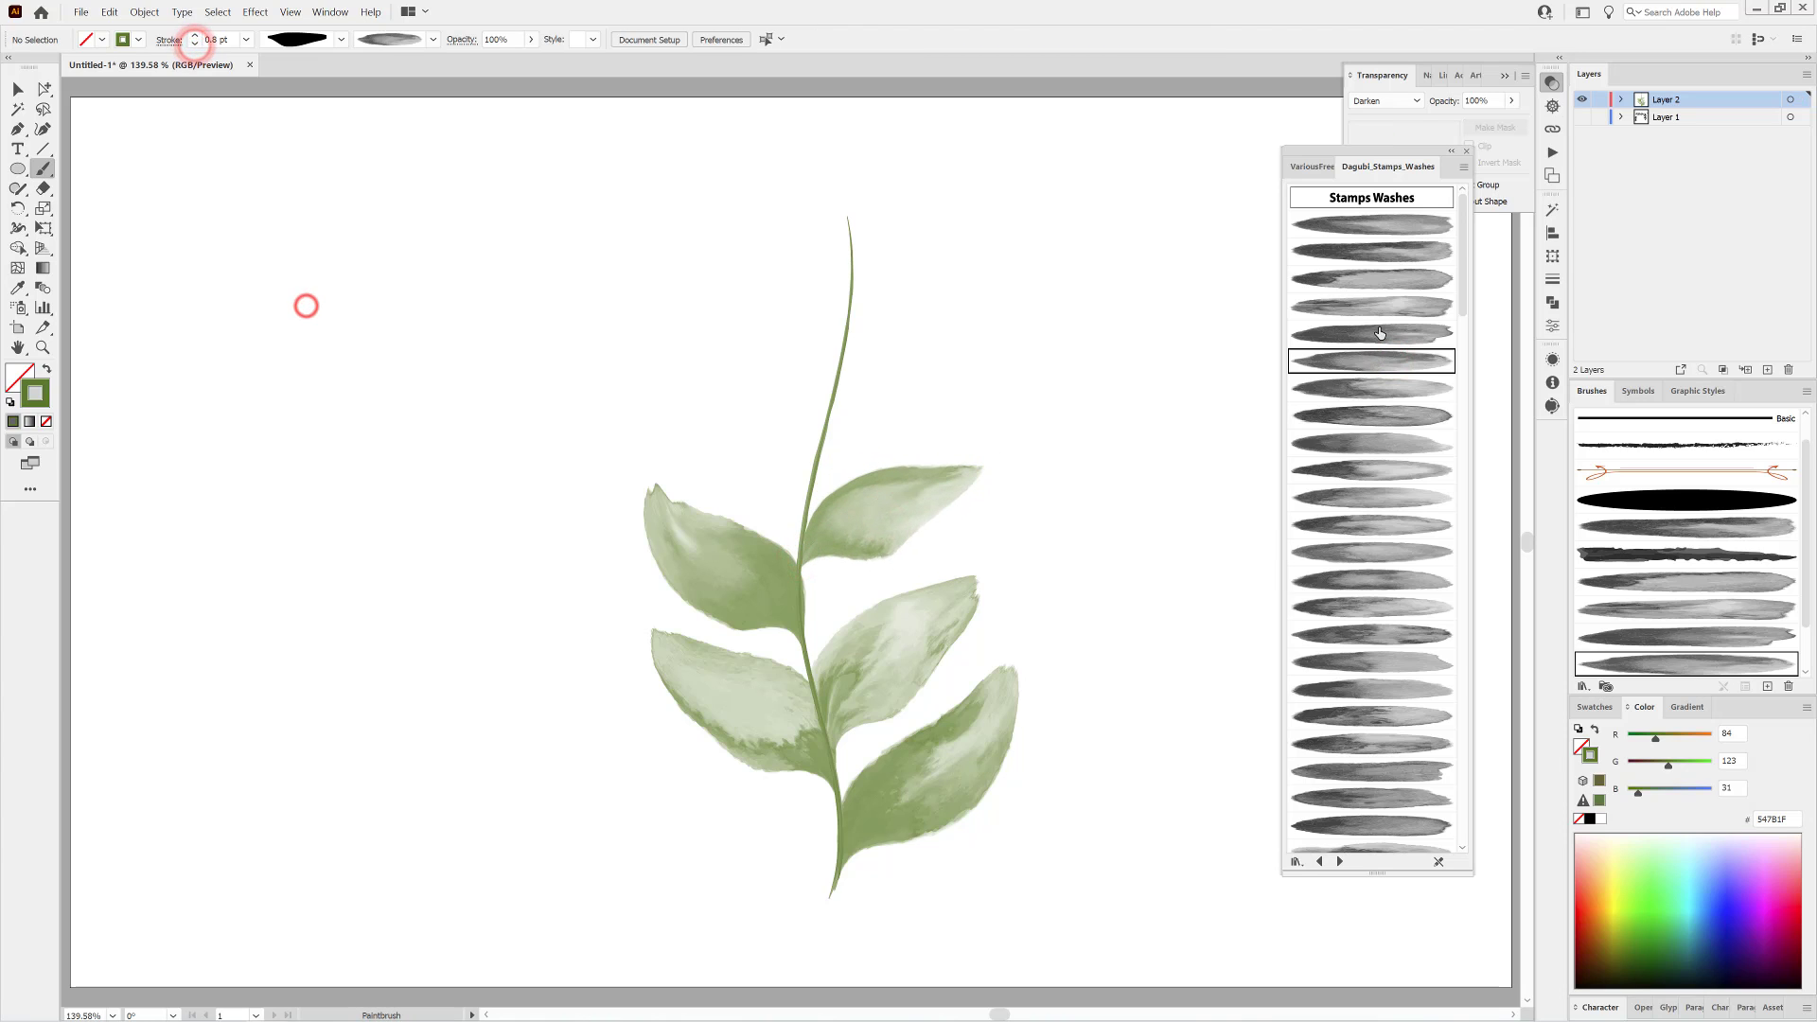
Paint a leaf on each side of the upper stem with different wash brushes, switching the width profile for the left one.
{"action": "left_click", "coordinate": [1371, 389]}
{"action": "left_click_drag", "start_coordinate": [969, 346], "coordinate": [983, 316]}
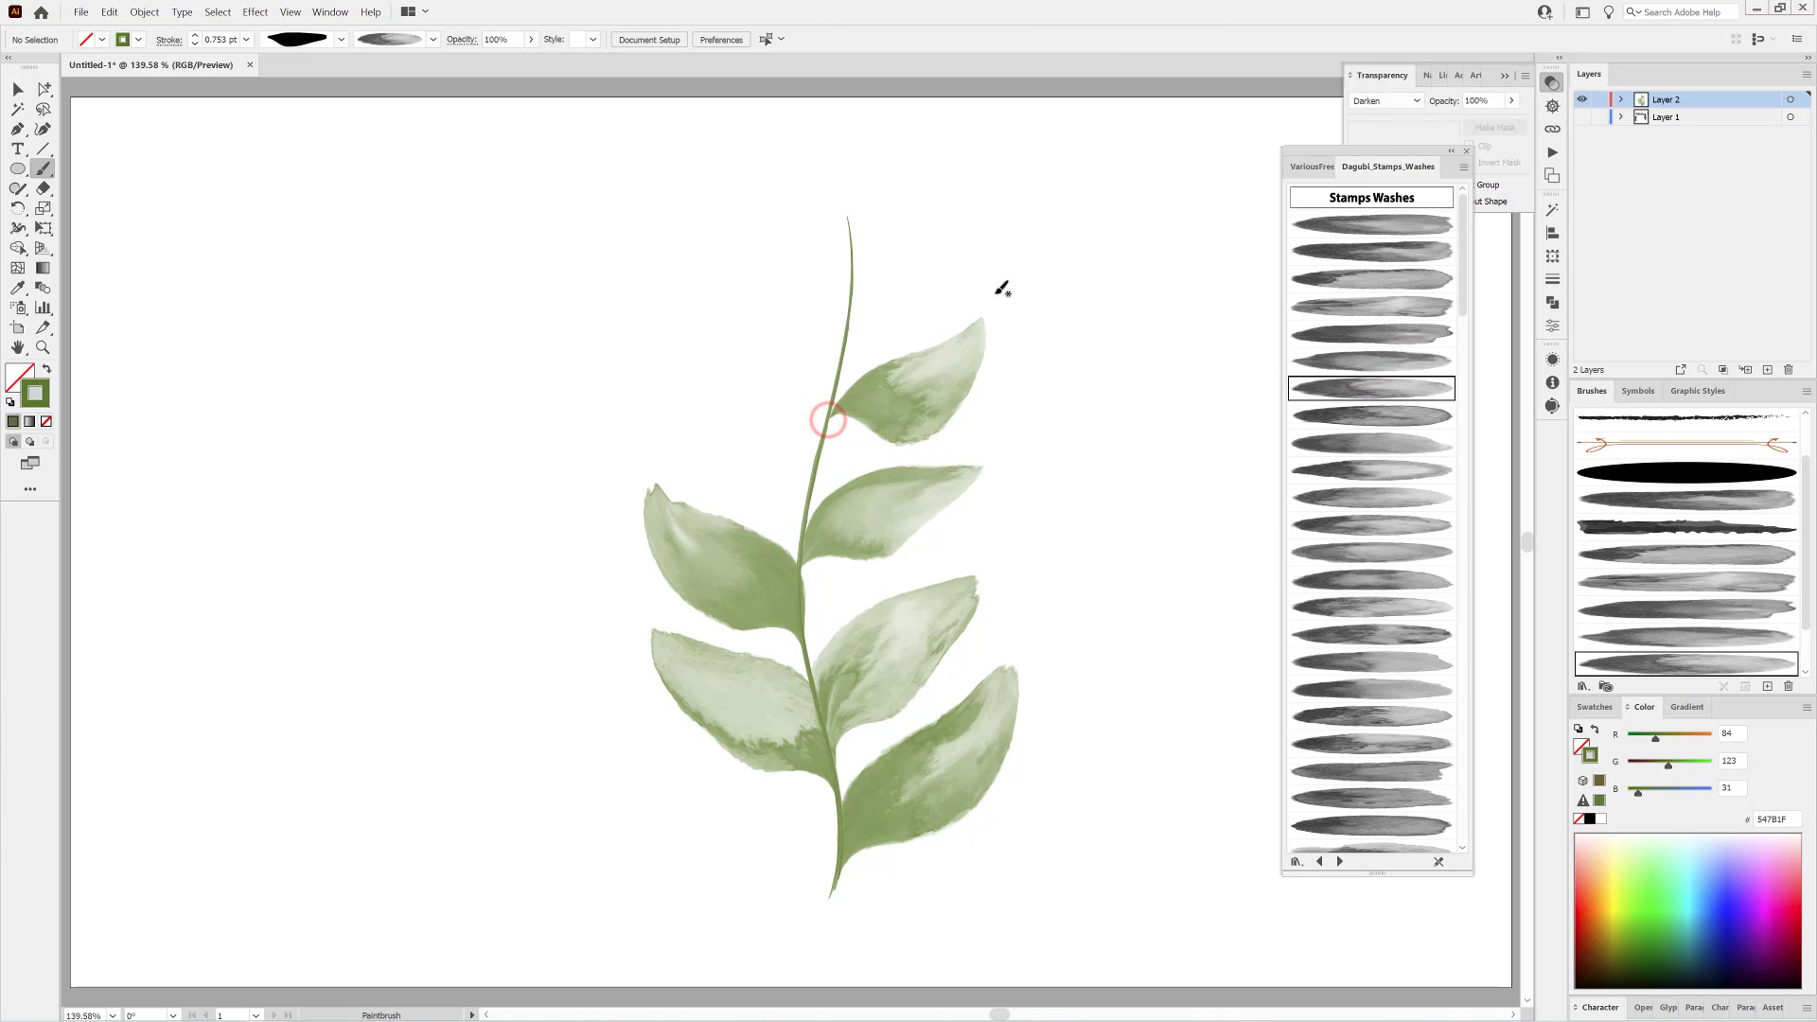
{"action": "left_click_drag", "start_coordinate": [912, 420], "coordinate": [913, 428]}
{"action": "left_click", "coordinate": [1167, 457], "text": "ctrl"}
{"action": "left_click", "coordinate": [341, 40]}
{"action": "left_click", "coordinate": [299, 92]}
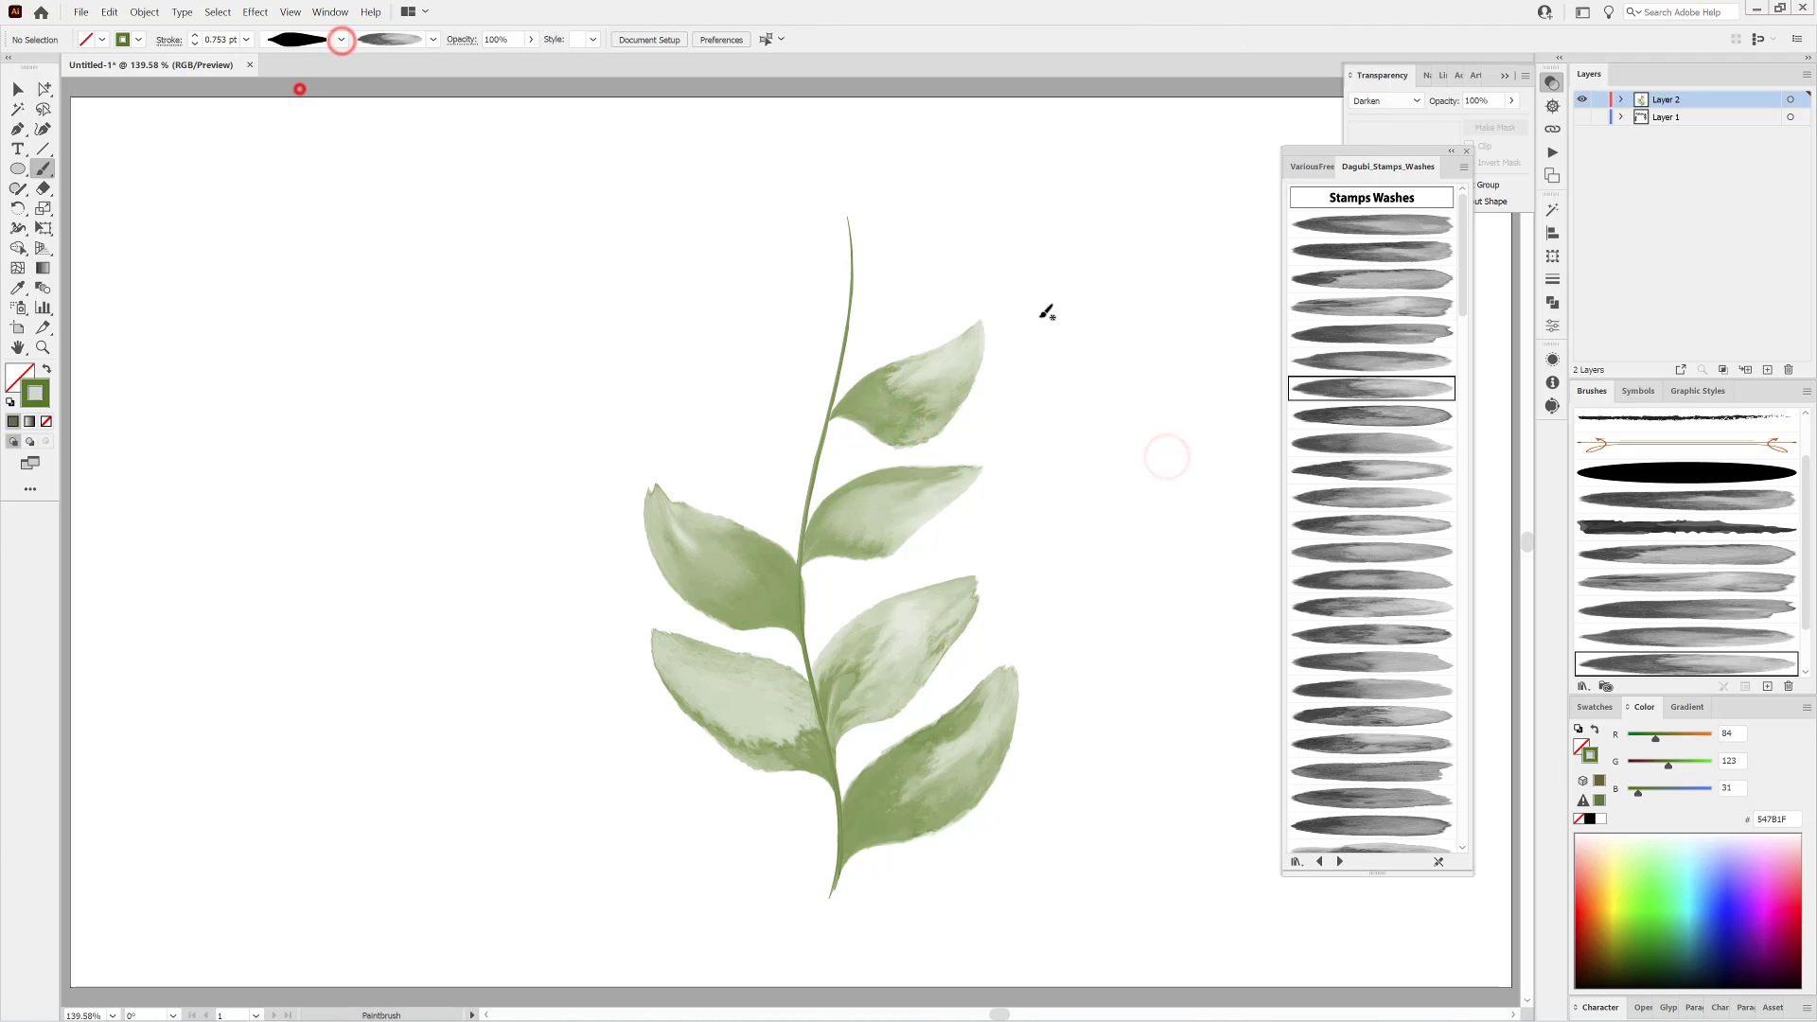
{"action": "left_click", "coordinate": [1386, 442]}
{"action": "left_click_drag", "start_coordinate": [705, 356], "coordinate": [704, 340]}
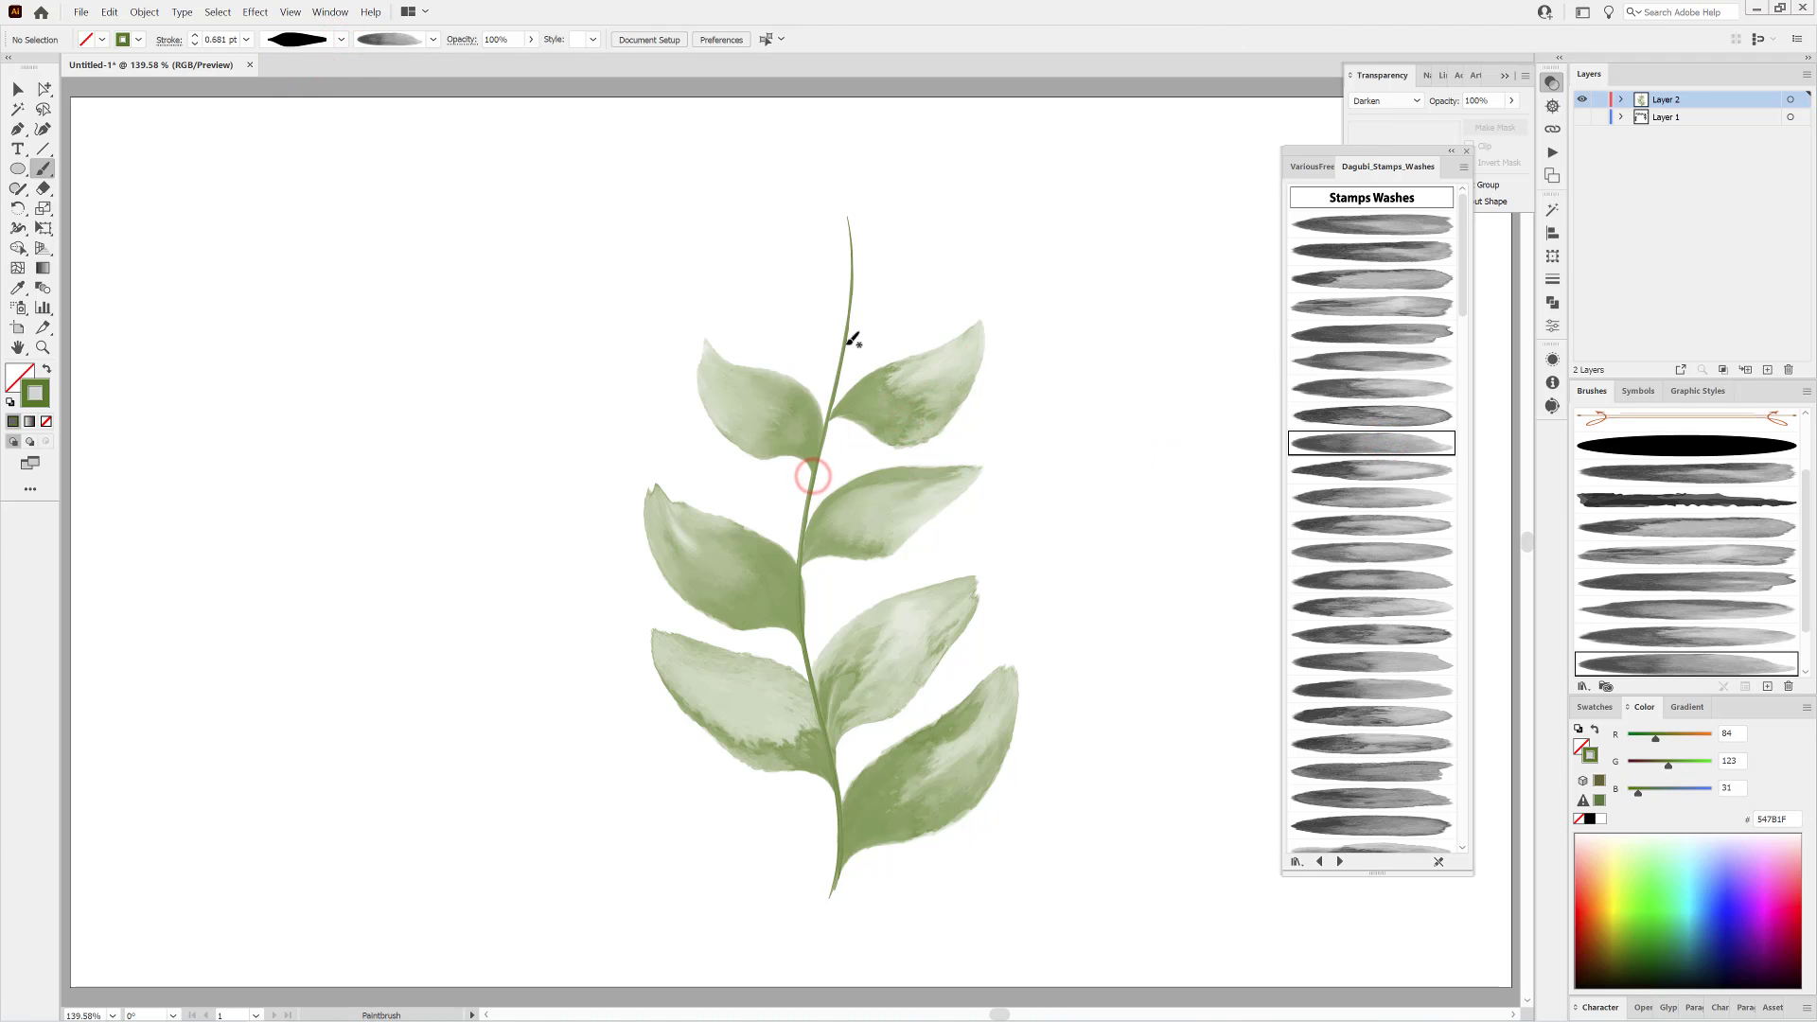
Paint three small leaves at the stem's tip with different wash brushes, reducing the stroke weight to suit their size.
{"action": "left_click_drag", "start_coordinate": [844, 342], "coordinate": [932, 237]}
{"action": "mouse_move", "coordinate": [890, 310]}
{"action": "left_mouse_down"}
{"action": "mouse_move", "coordinate": [838, 358]}
{"action": "mouse_move", "coordinate": [798, 297]}
{"action": "mouse_move", "coordinate": [812, 348]}
{"action": "mouse_move", "coordinate": [846, 210]}
{"action": "mouse_move", "coordinate": [834, 110]}
{"action": "left_mouse_up"}
{"action": "left_click", "coordinate": [194, 43]}
{"action": "left_click", "coordinate": [309, 325]}
{"action": "left_click", "coordinate": [1418, 470]}
{"action": "left_click", "coordinate": [1381, 497]}
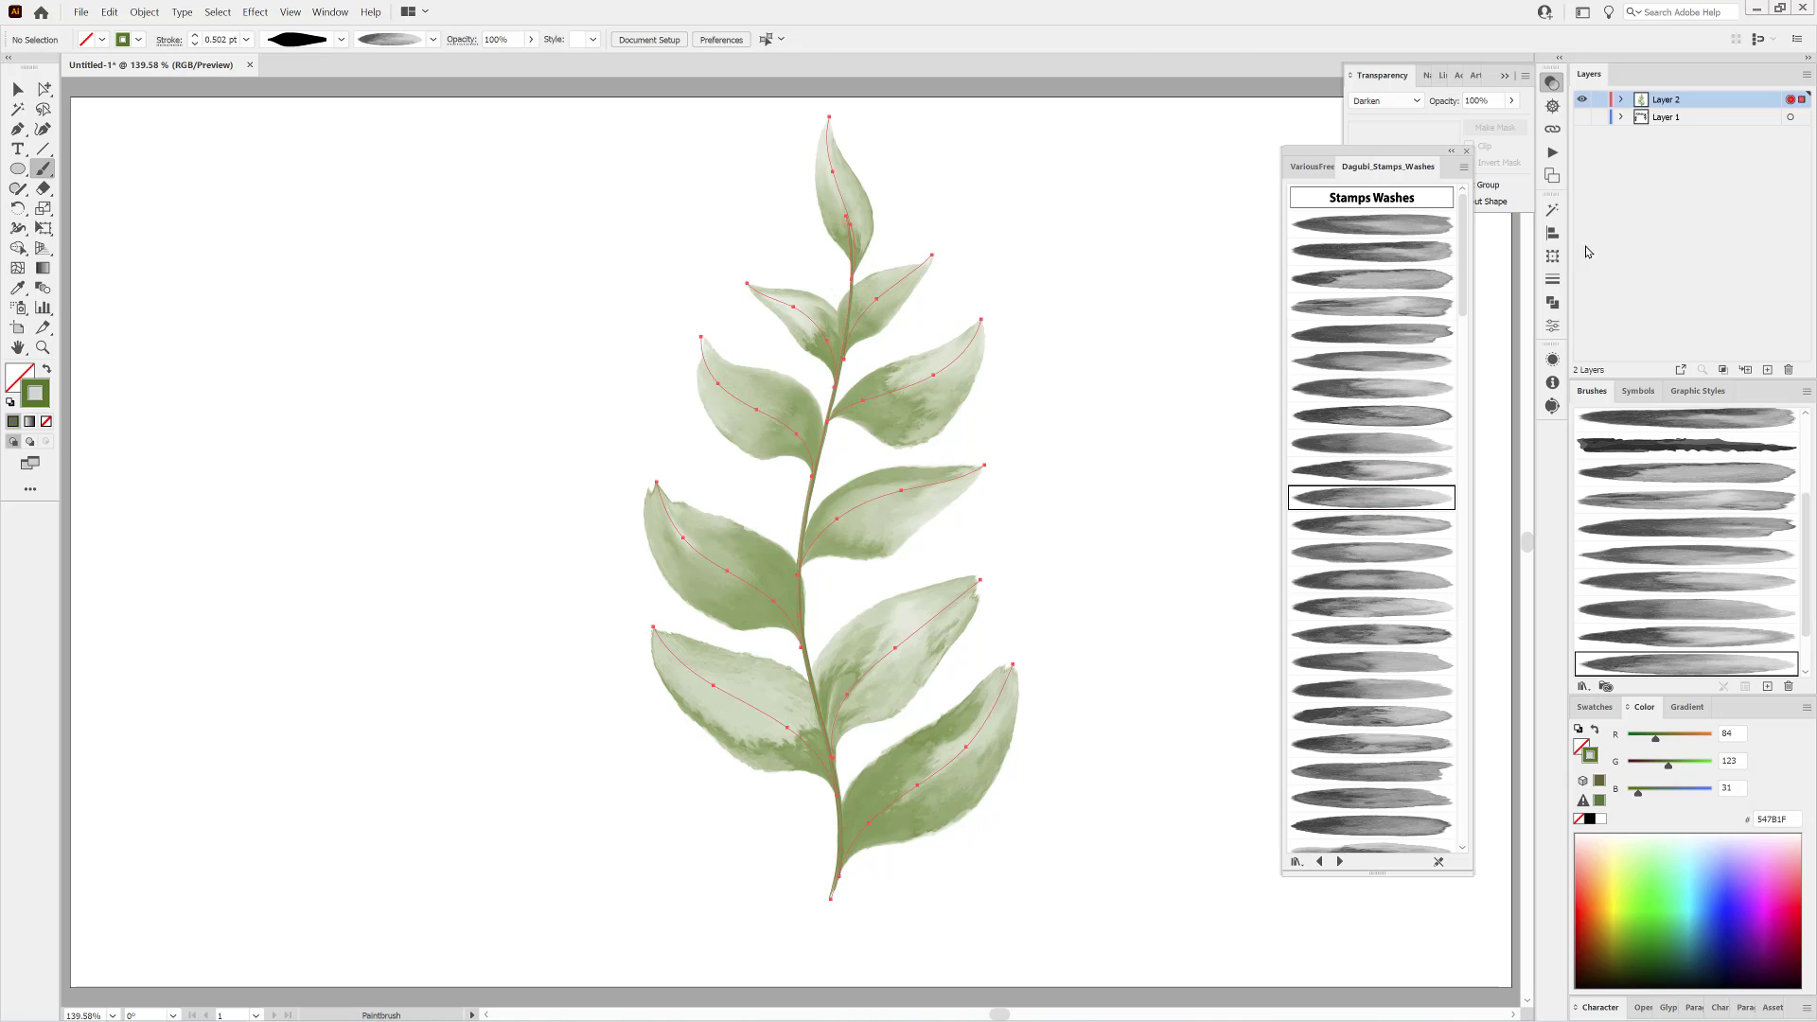
Move the finished branch to the artboard's left side and paint a wavy stem about 171 mm tall beside it in its stem's 1.5 pt style.
{"action": "left_click_drag", "start_coordinate": [922, 435], "coordinate": [441, 466]}
{"action": "left_click", "coordinate": [867, 484], "text": "ctrl"}
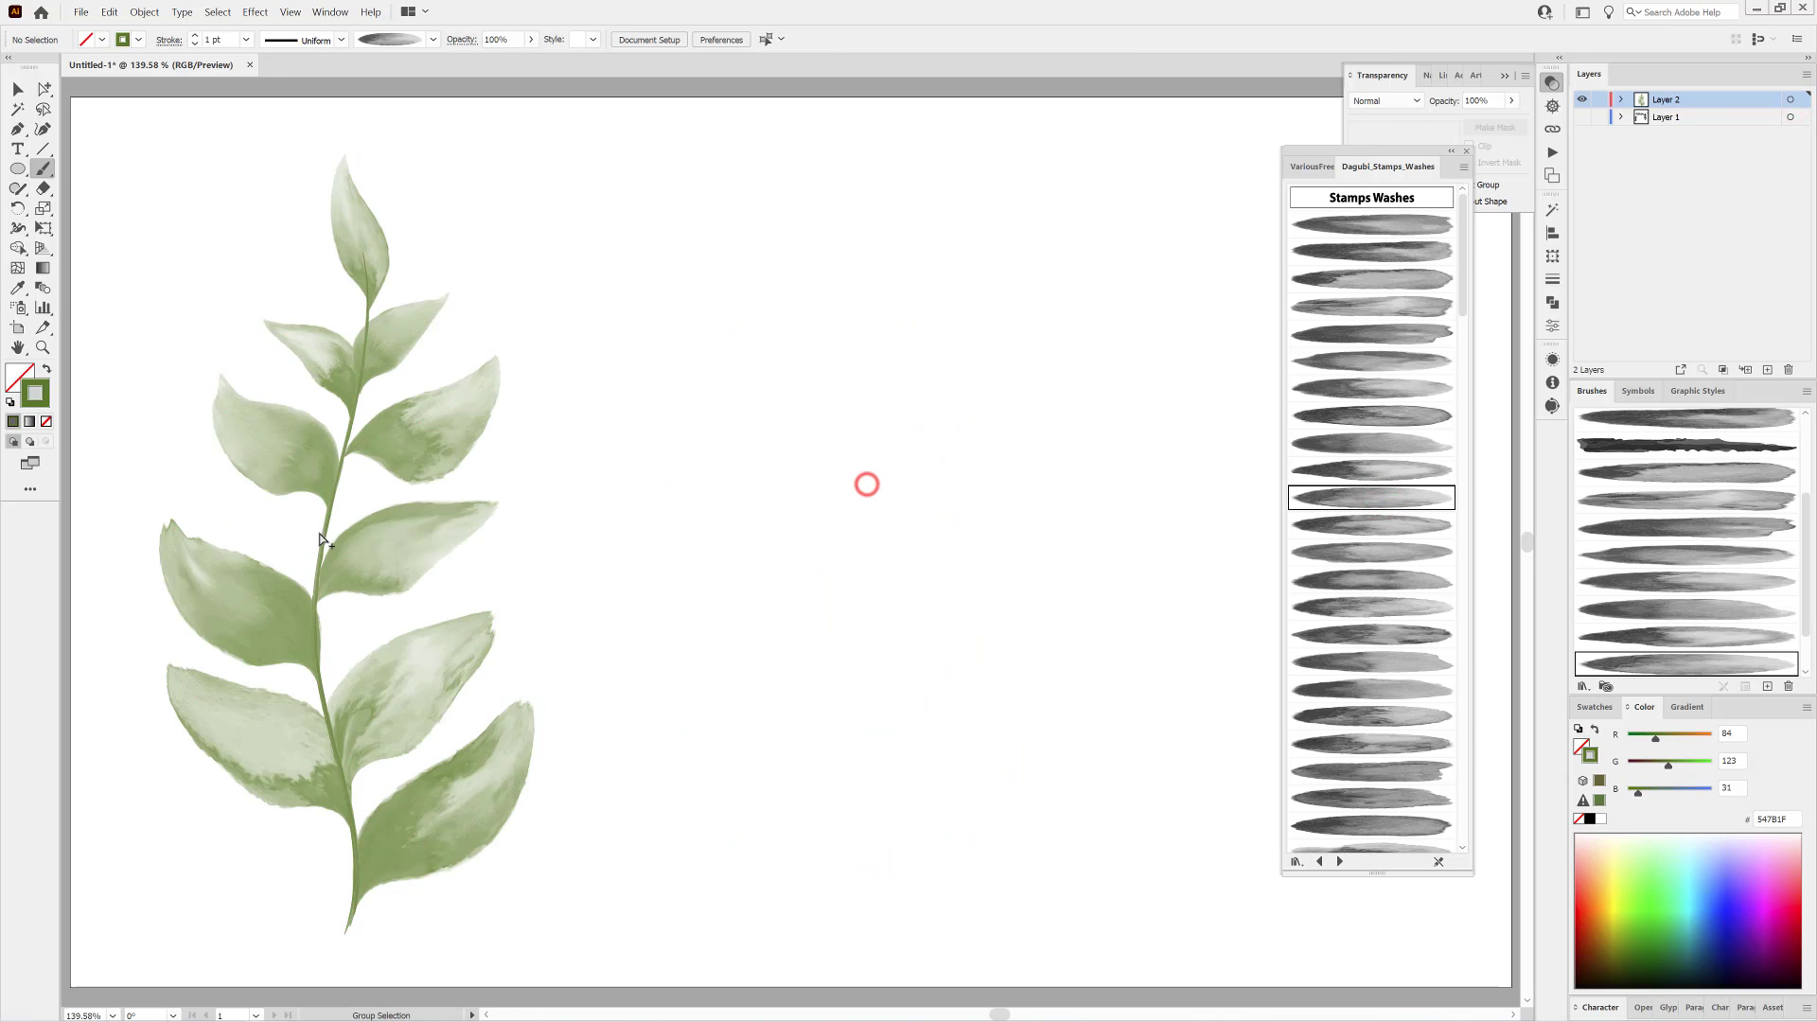
{"action": "left_click", "coordinate": [322, 533], "text": "ctrl"}
{"action": "left_click", "coordinate": [987, 632], "text": "ctrl"}
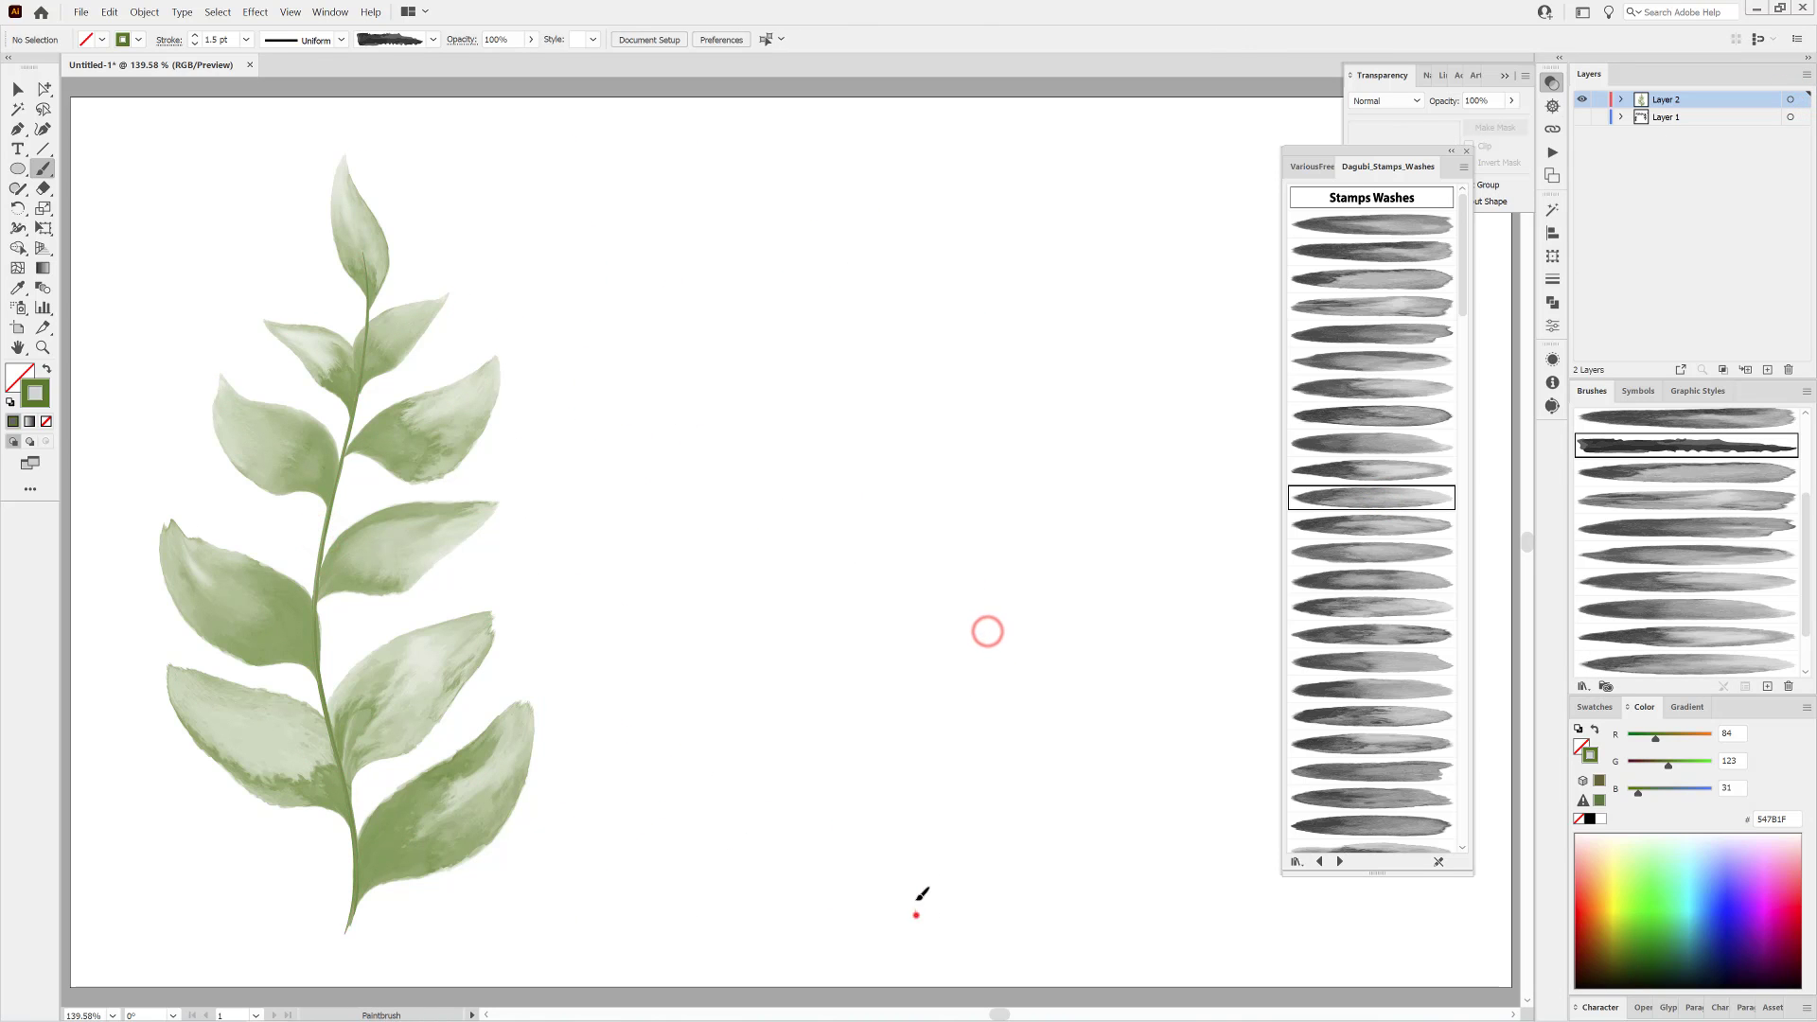
{"action": "left_click_drag", "start_coordinate": [921, 434], "coordinate": [908, 193]}
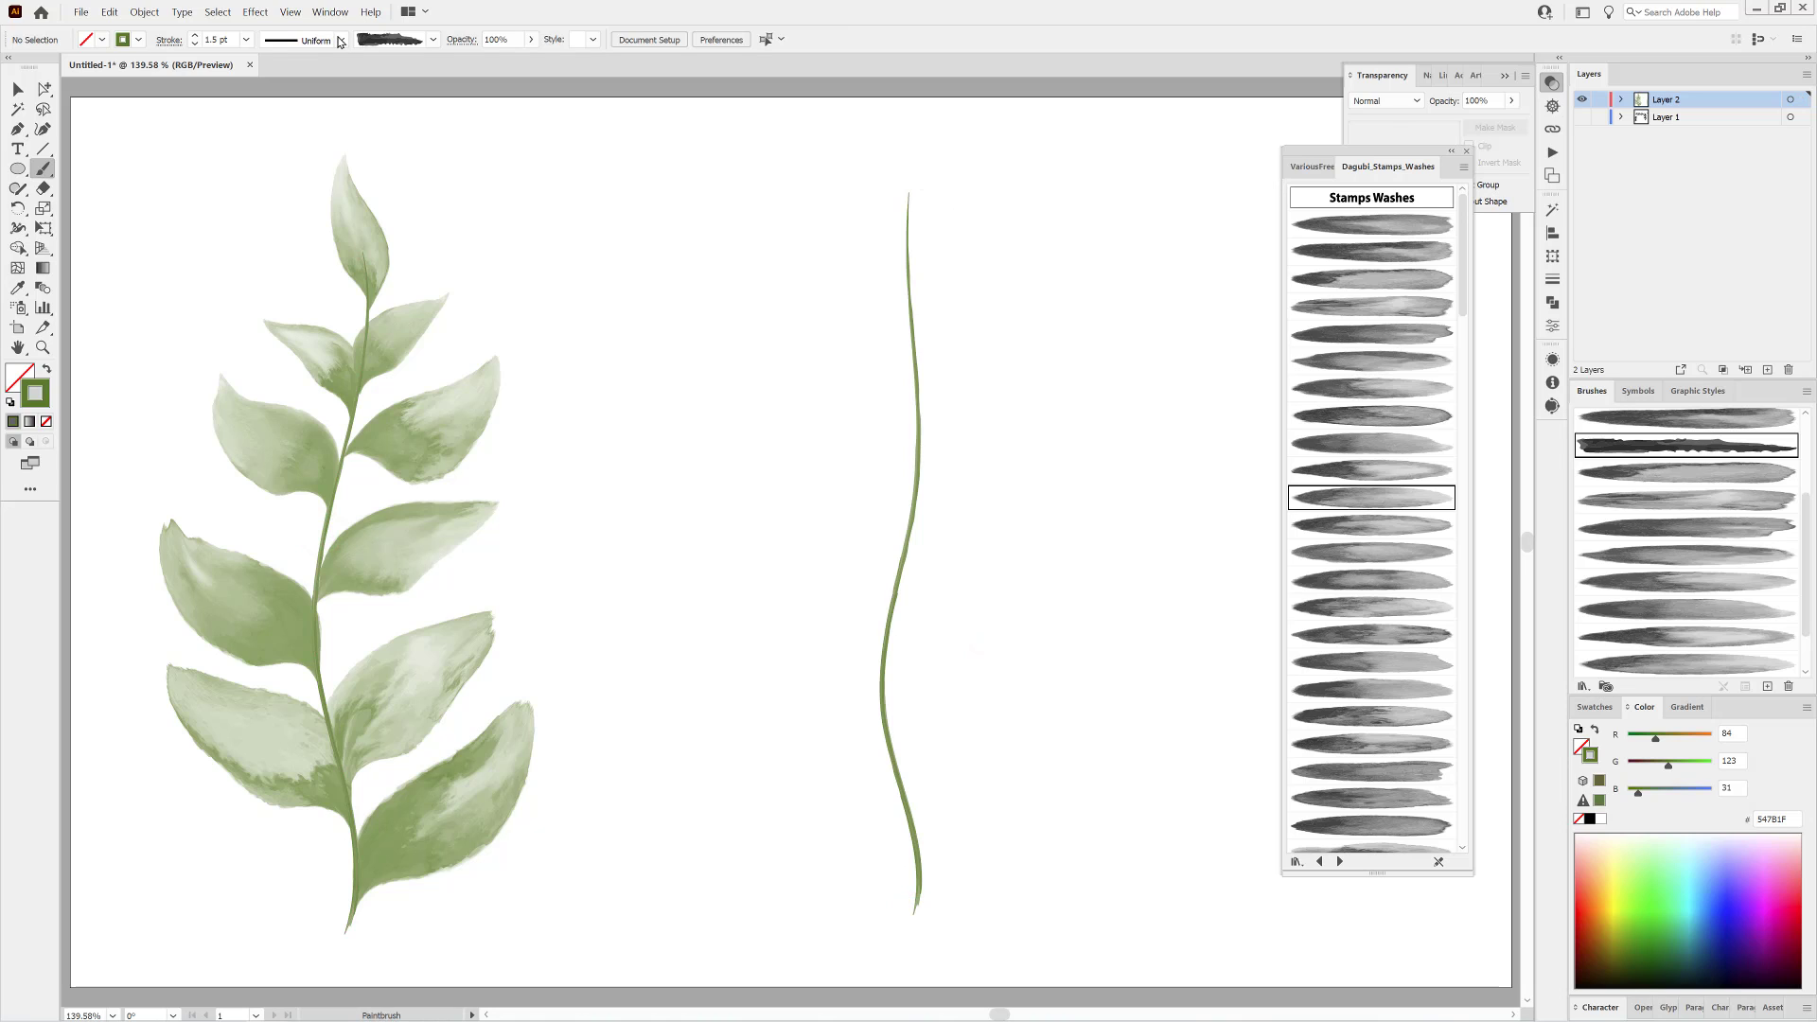
Paint two jagged leaves near the new stem's base with a serrated width profile and two wash brushes, giving the first Darken blending and 1 pt.
{"action": "left_click", "coordinate": [1384, 525]}
{"action": "left_click", "coordinate": [341, 40]}
{"action": "left_click", "coordinate": [343, 71]}
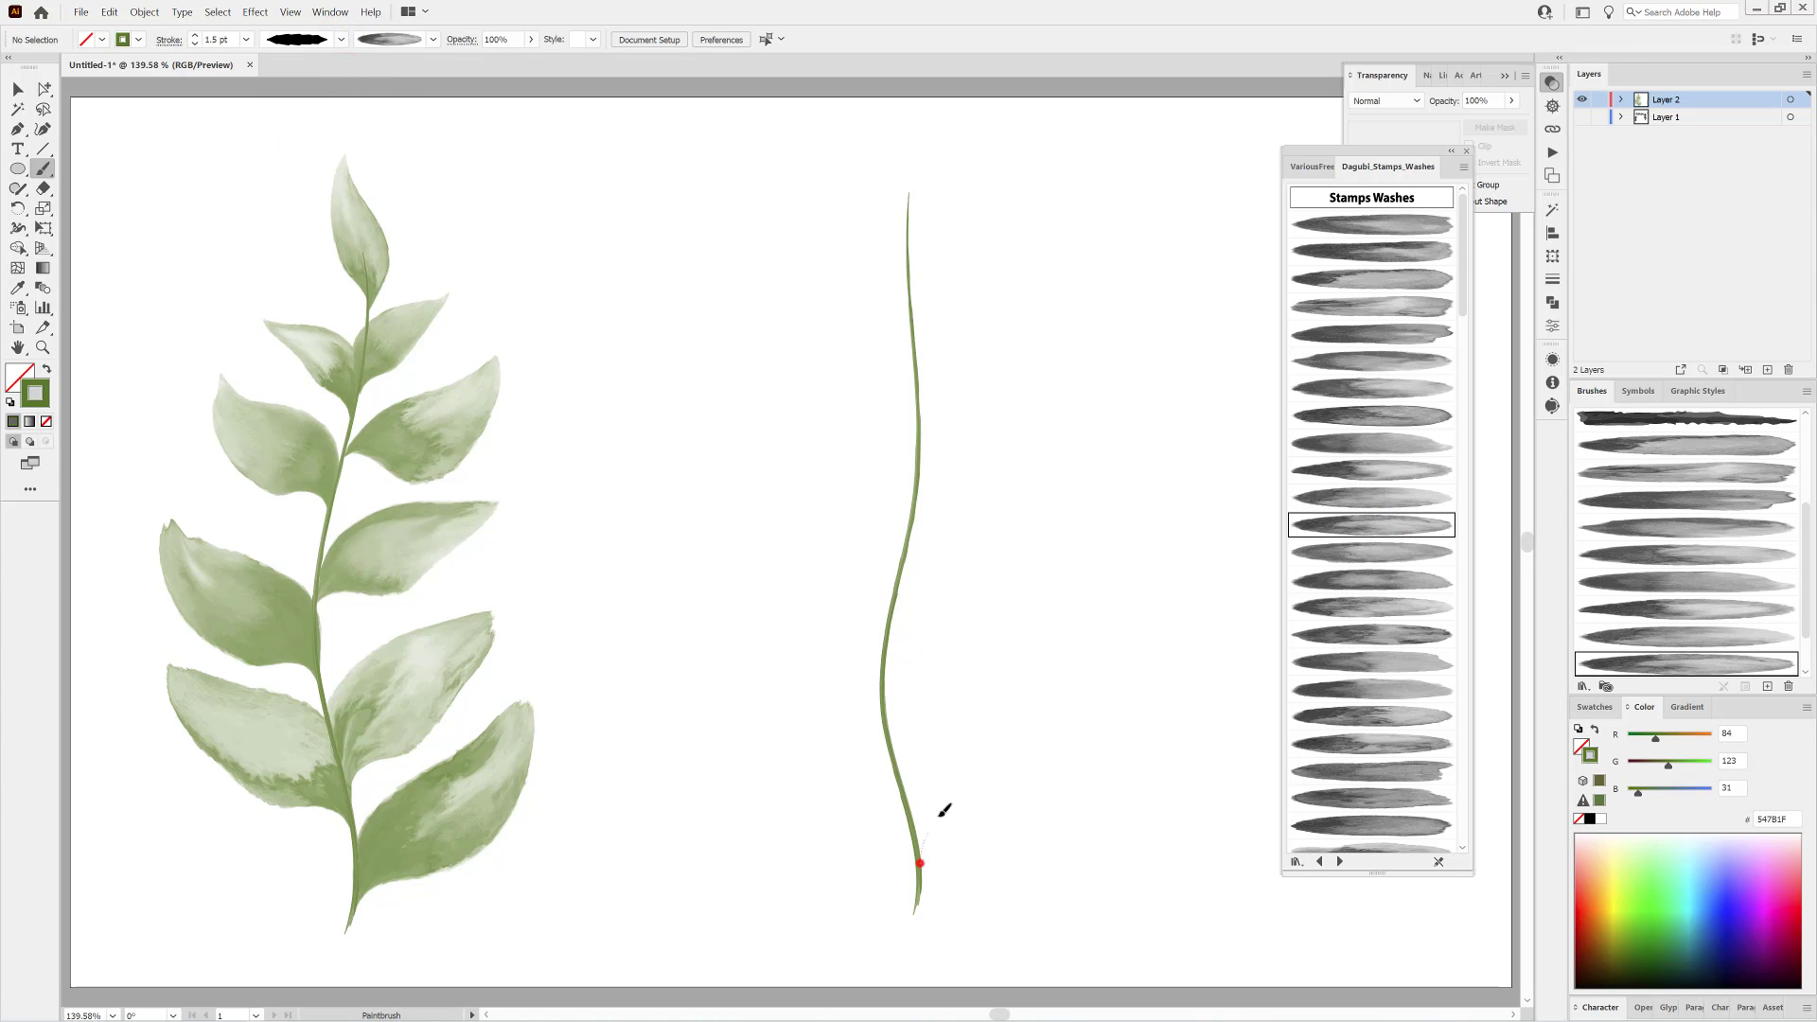
{"action": "left_click_drag", "start_coordinate": [943, 810], "coordinate": [1096, 706]}
{"action": "left_click", "coordinate": [1050, 764], "text": "ctrl"}
{"action": "left_click", "coordinate": [1381, 100]}
{"action": "left_click", "coordinate": [1404, 140]}
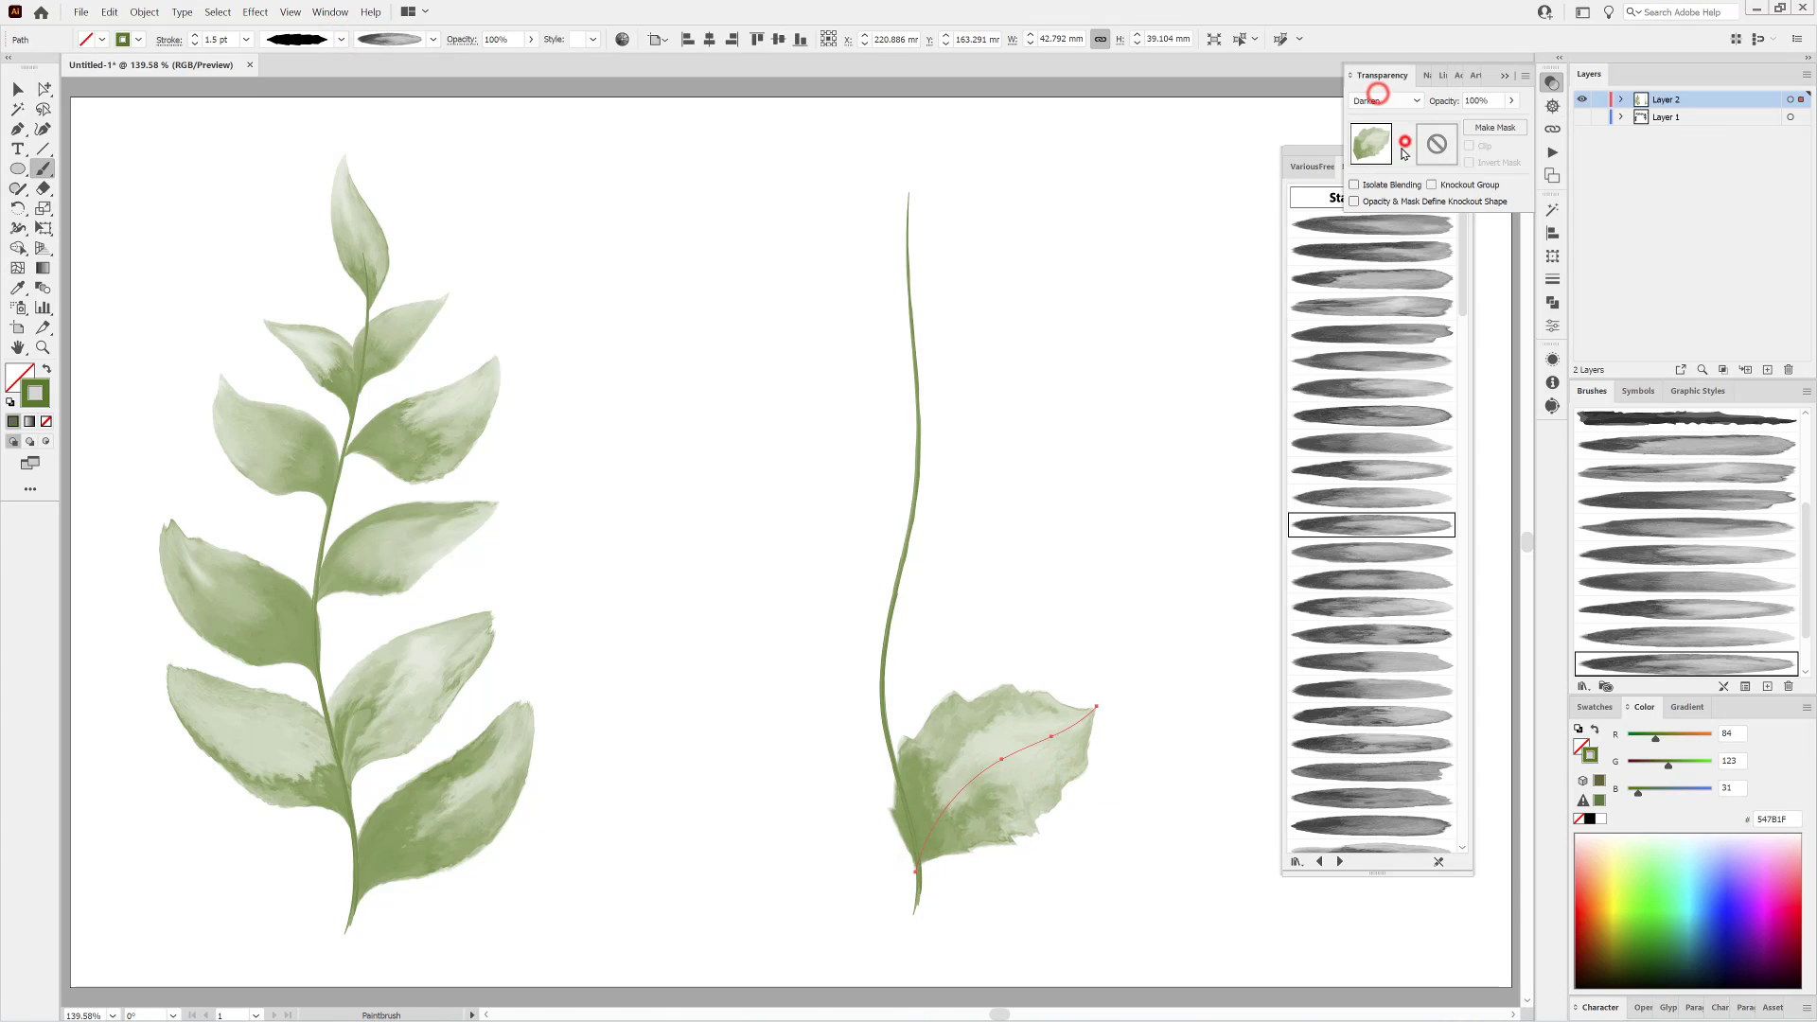
{"action": "left_click", "coordinate": [194, 42]}
{"action": "left_click", "coordinate": [1204, 327], "text": "ctrl"}
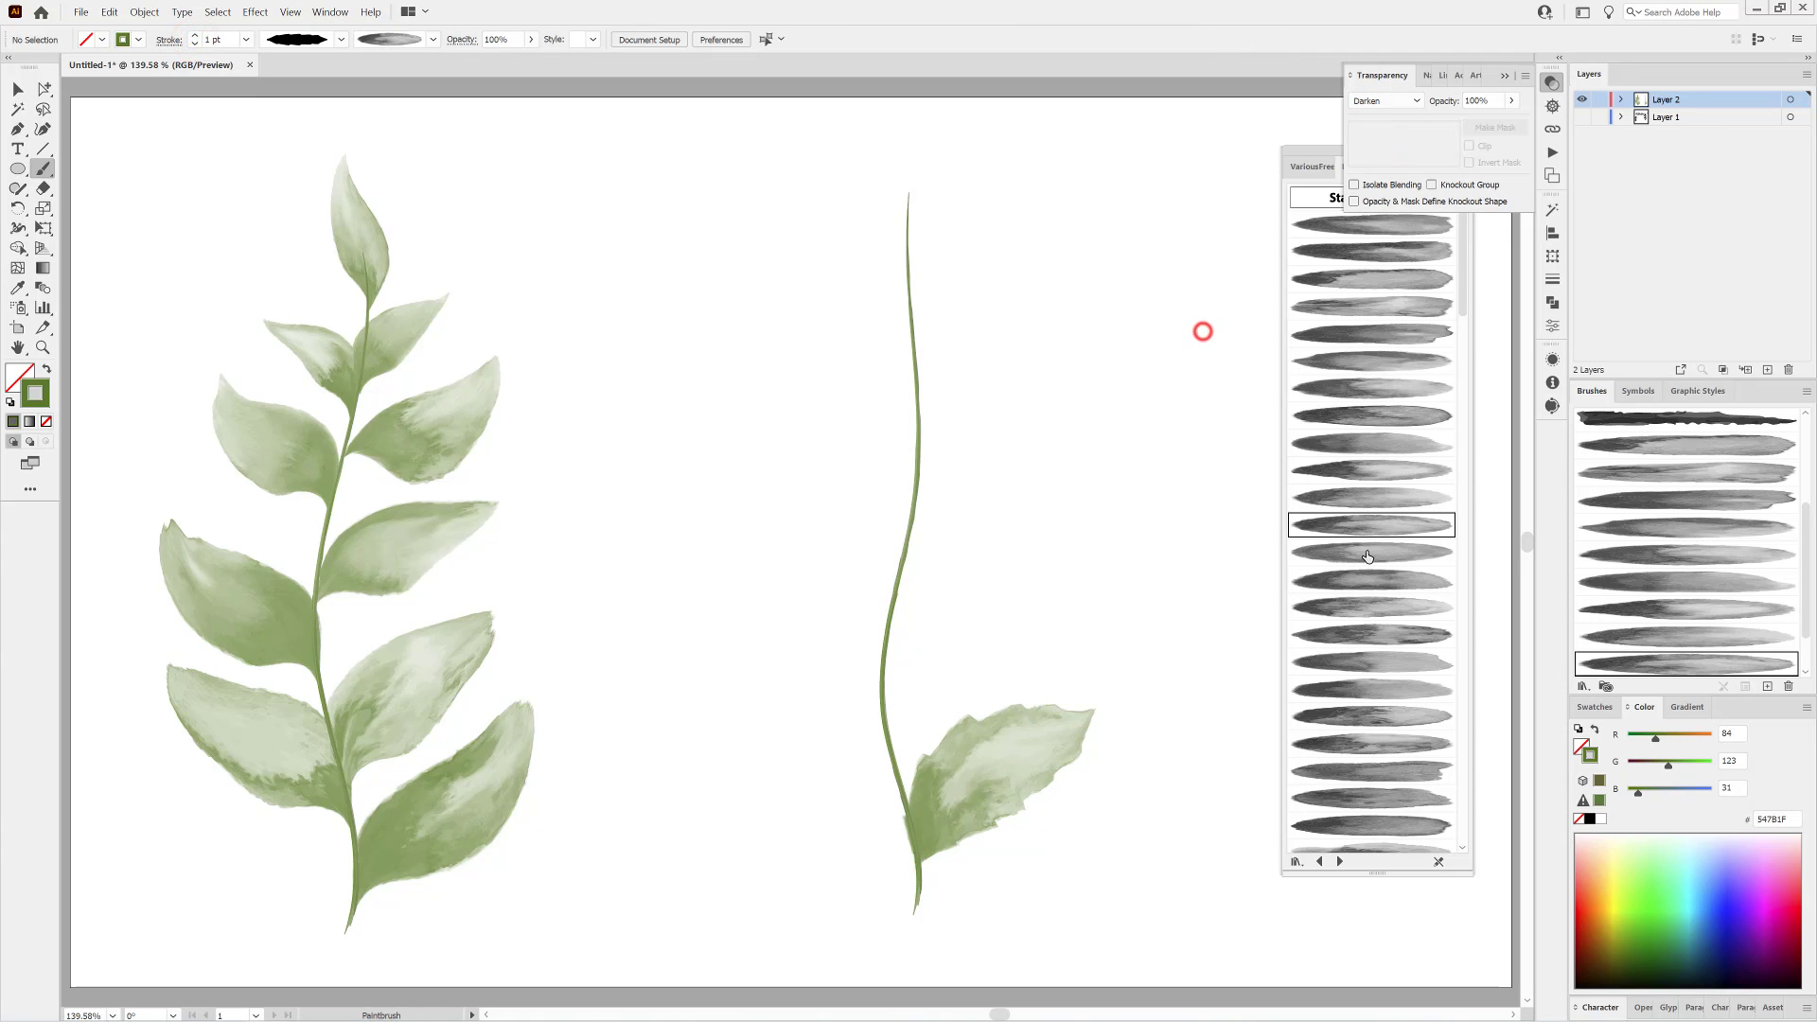
{"action": "left_click", "coordinate": [1365, 551]}
{"action": "left_click_drag", "start_coordinate": [791, 672], "coordinate": [744, 629]}
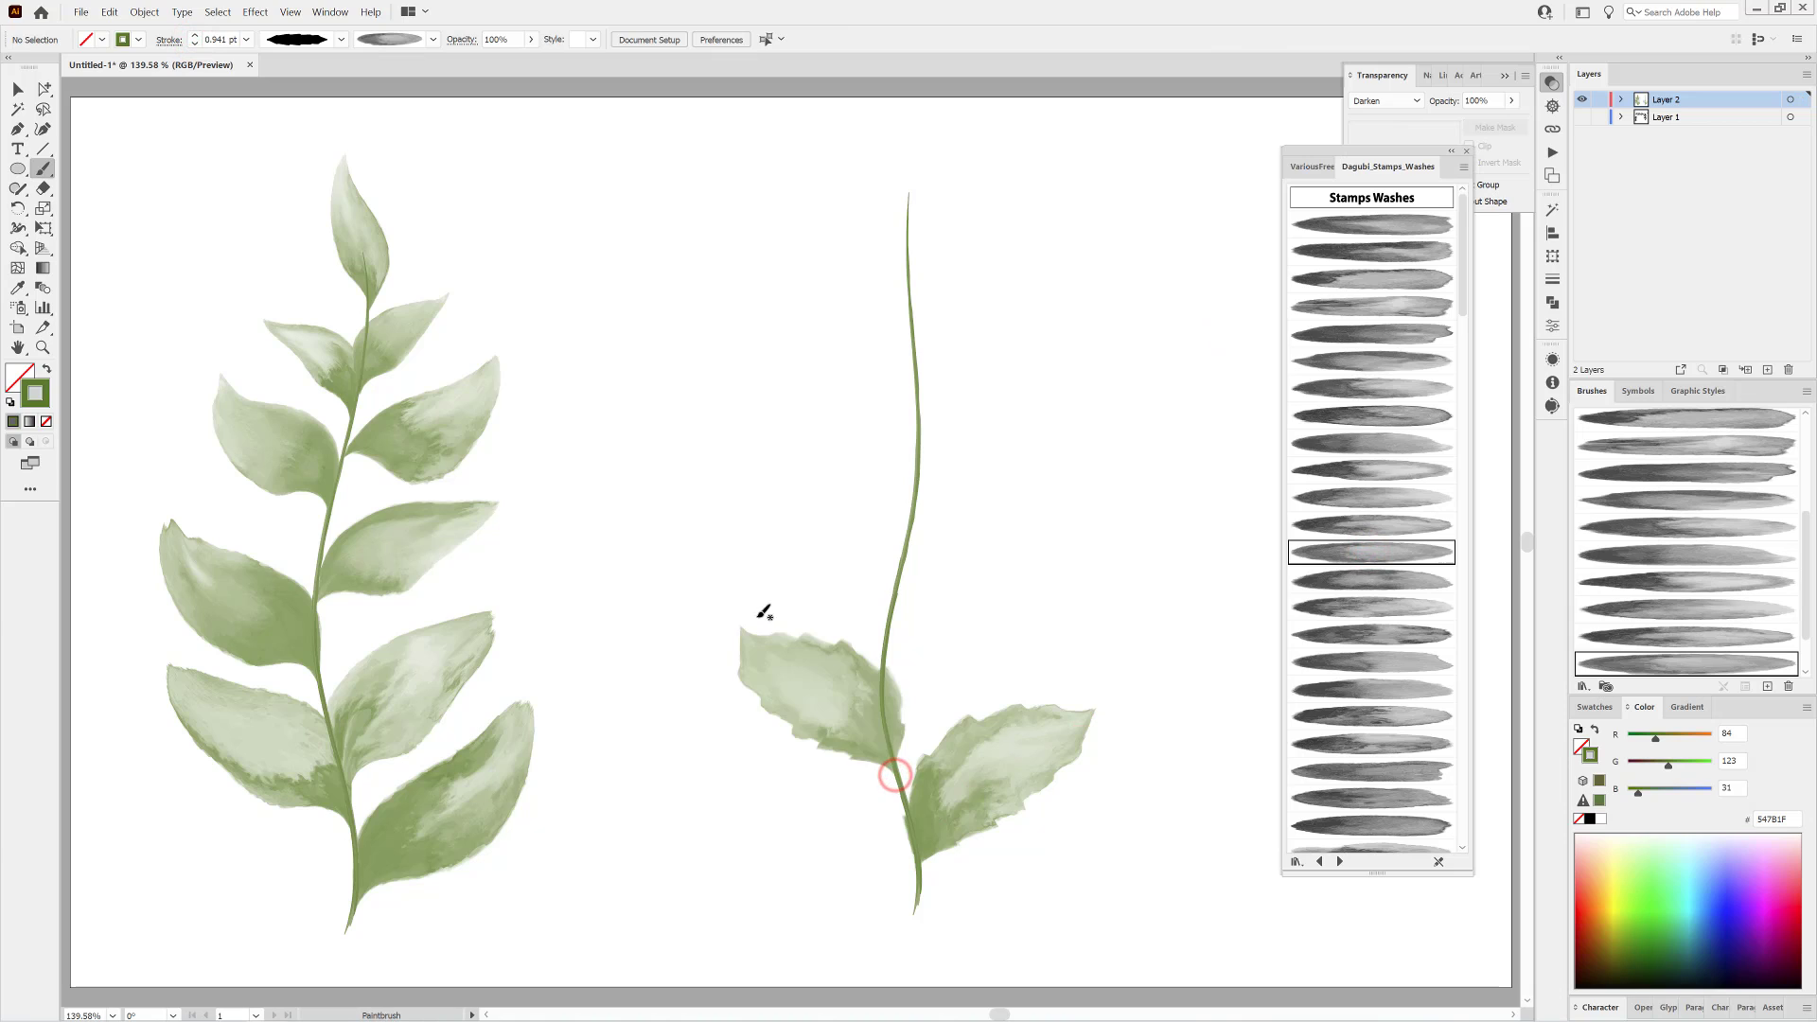
Recolour the new stem and its two jagged leaves to RGB 67, 127, 65.
{"action": "left_click", "coordinate": [17, 88]}
{"action": "left_click_drag", "start_coordinate": [655, 222], "coordinate": [1135, 757]}
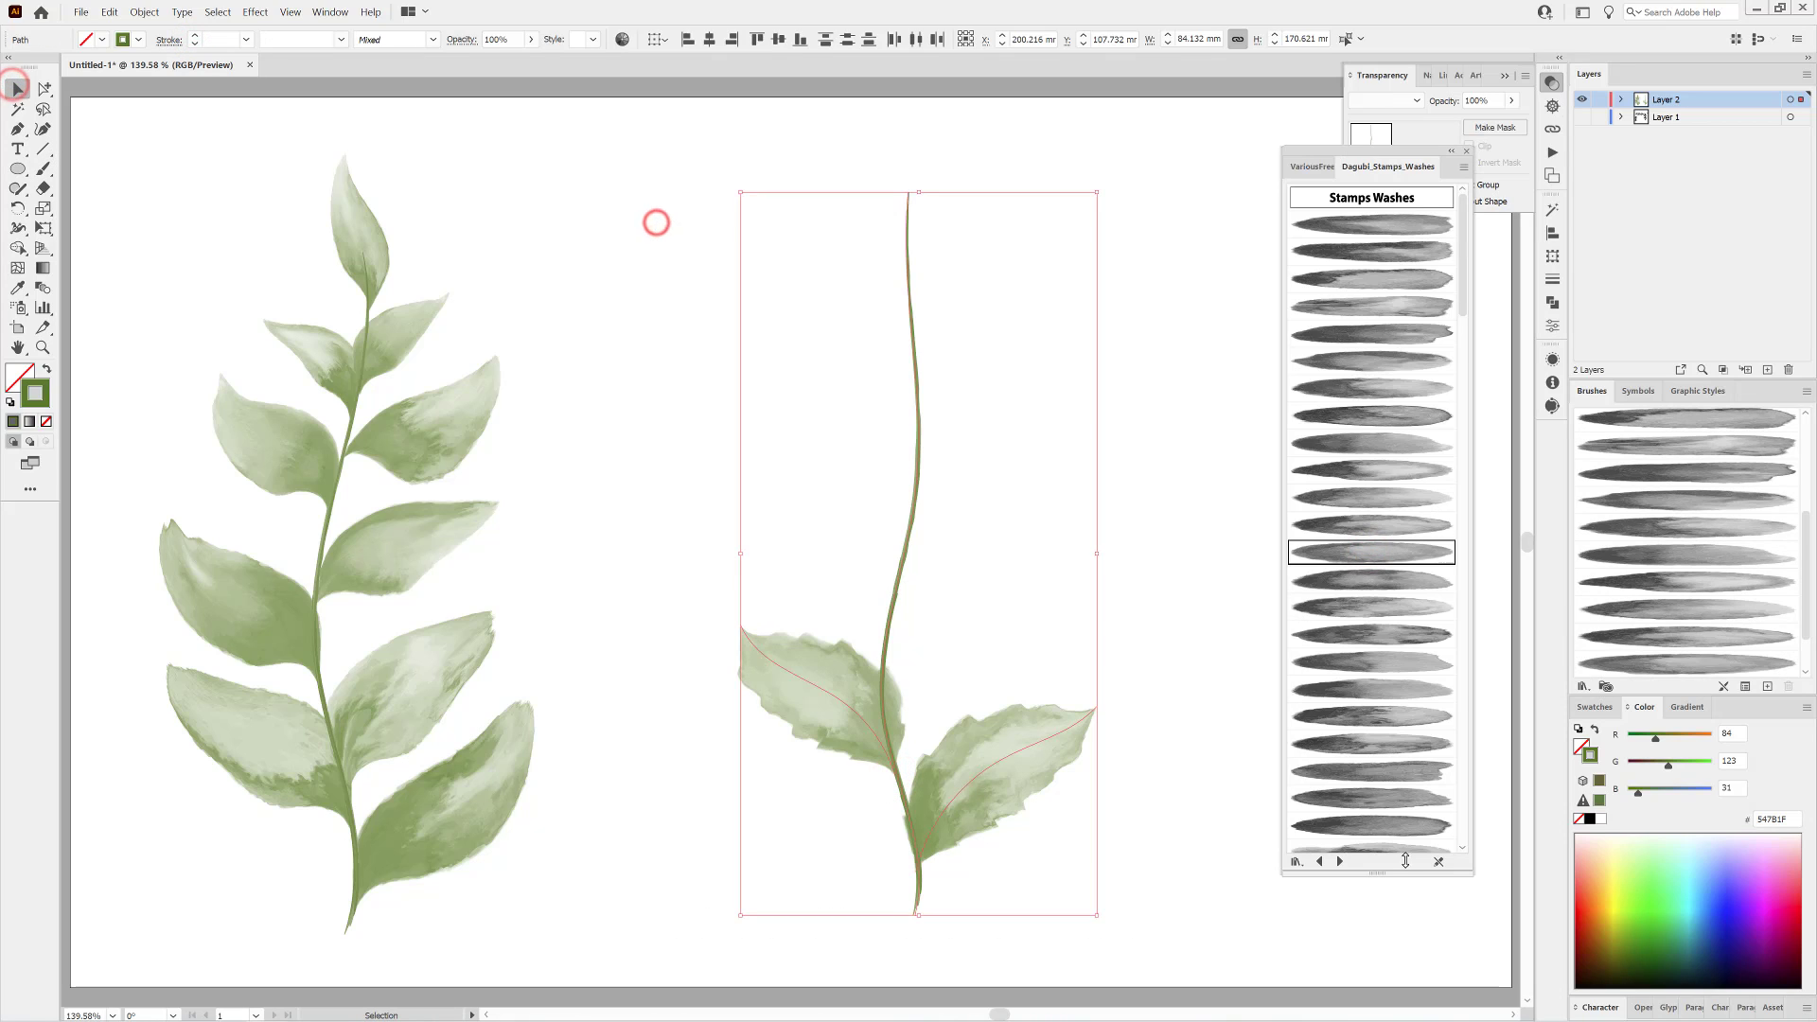
{"action": "left_click_drag", "start_coordinate": [1654, 793], "coordinate": [1648, 792]}
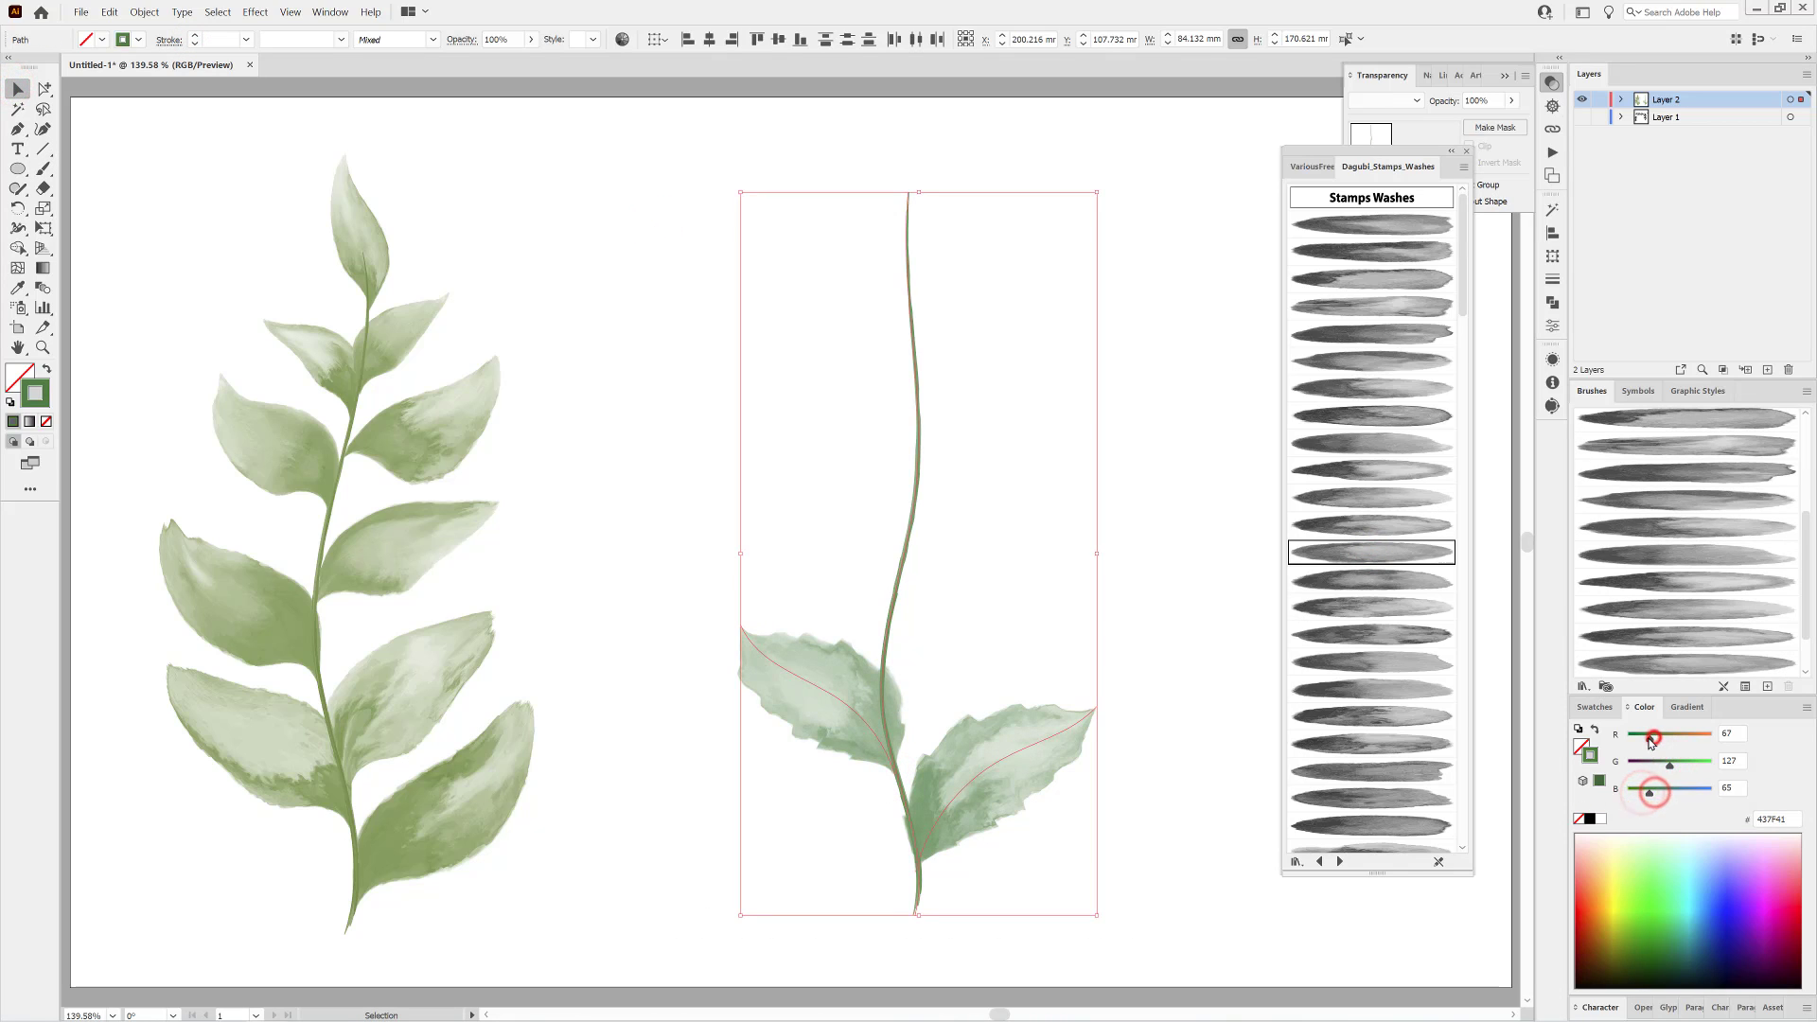
{"action": "left_click", "coordinate": [1221, 622]}
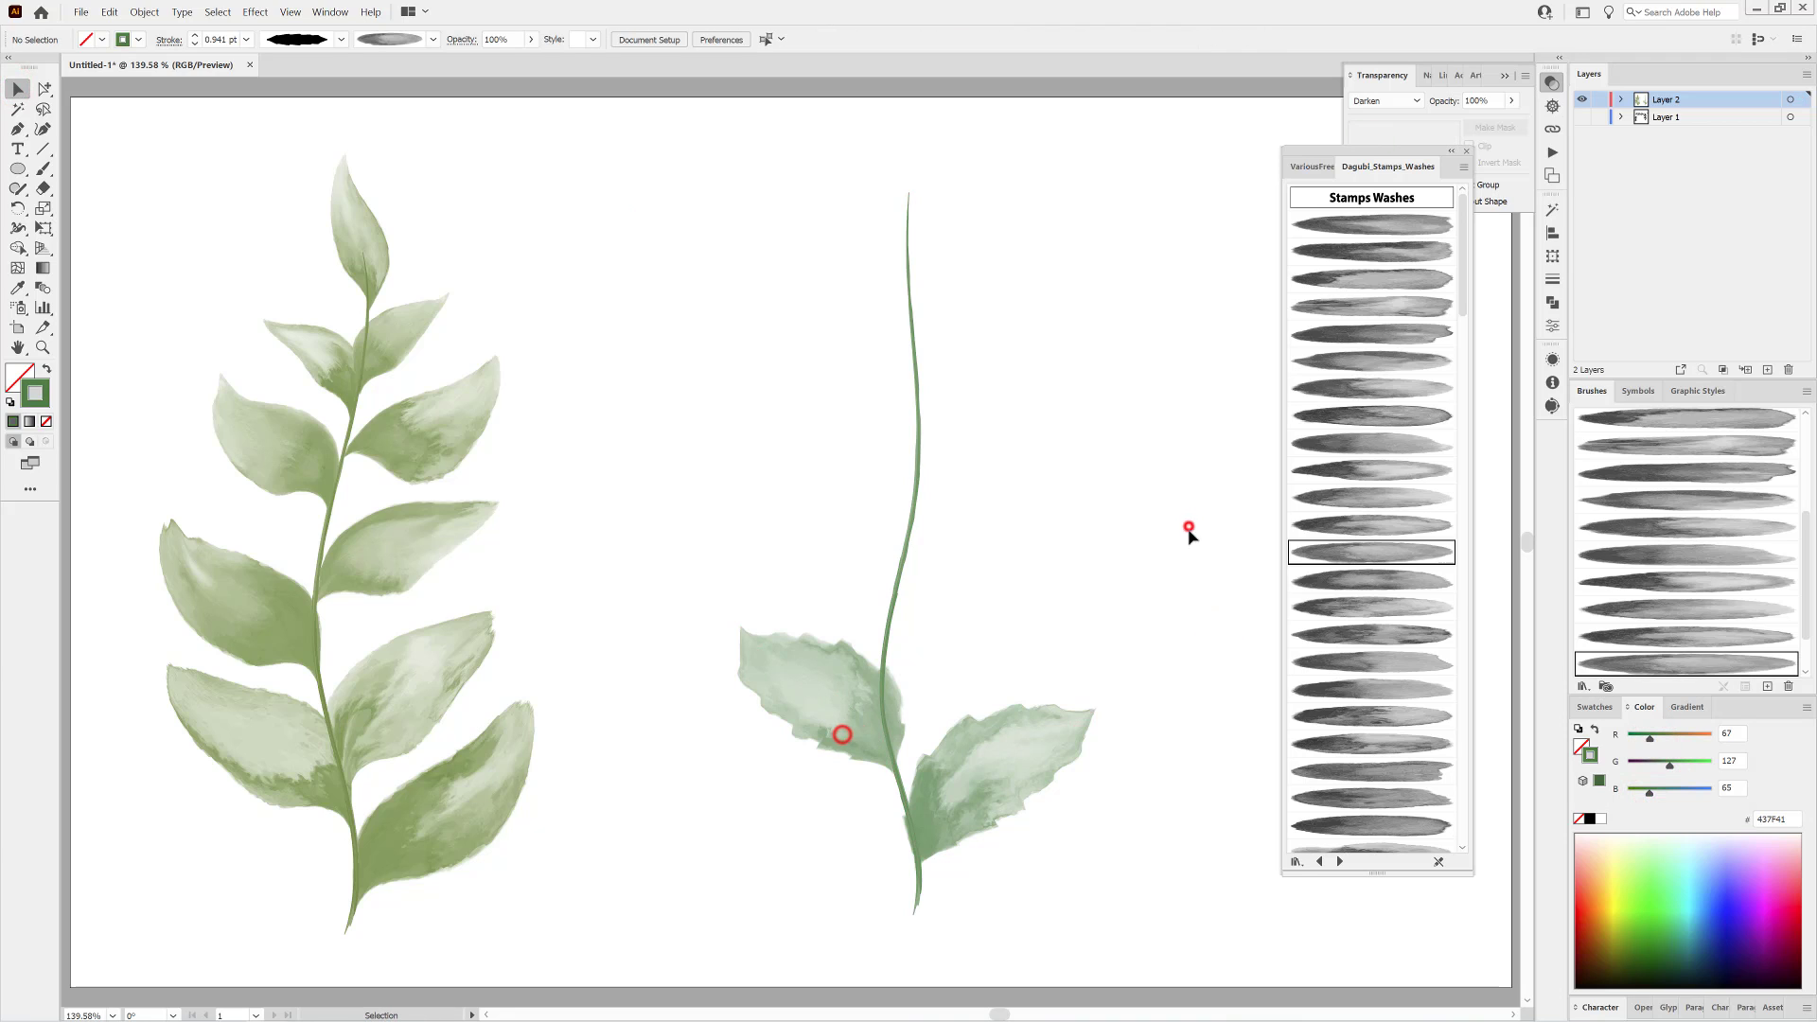
Paint two more jagged leaves, right of the stem's middle and left of its upper part, with the next two wash brushes.
{"action": "left_click", "coordinate": [1359, 579]}
{"action": "left_click", "coordinate": [45, 168]}
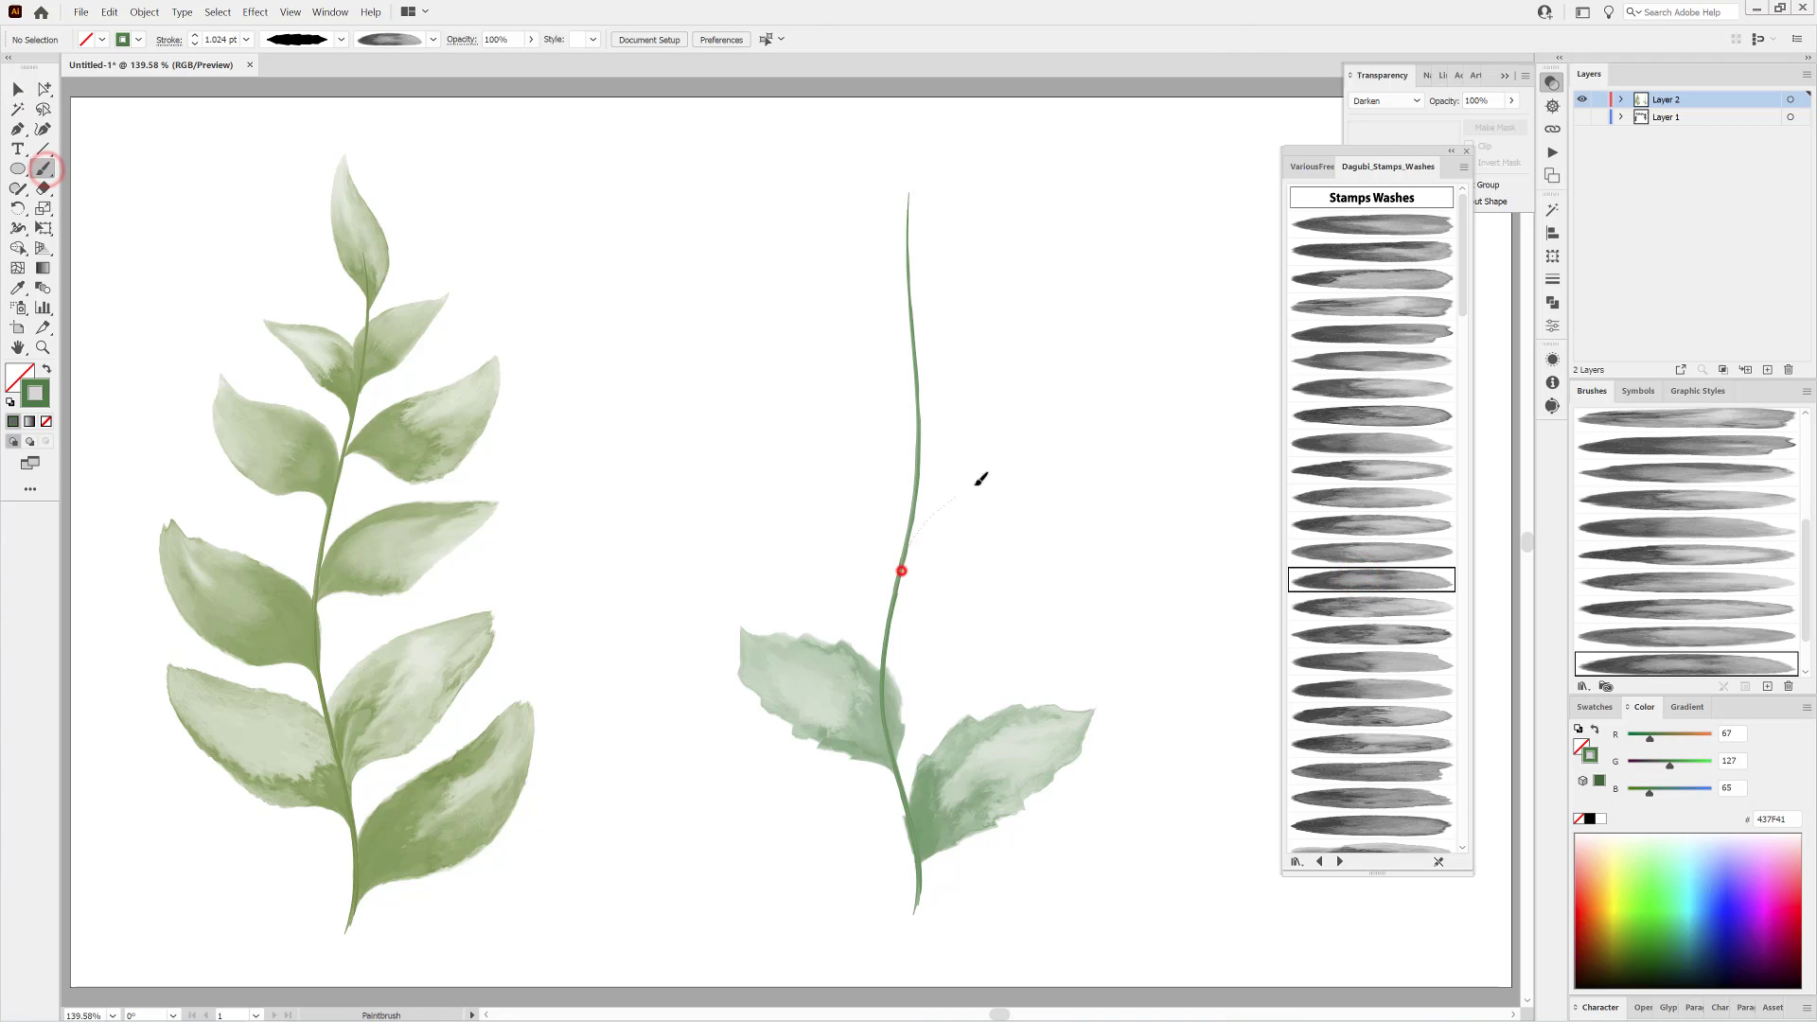
{"action": "left_click_drag", "start_coordinate": [981, 480], "coordinate": [1052, 415]}
{"action": "left_click", "coordinate": [1336, 607]}
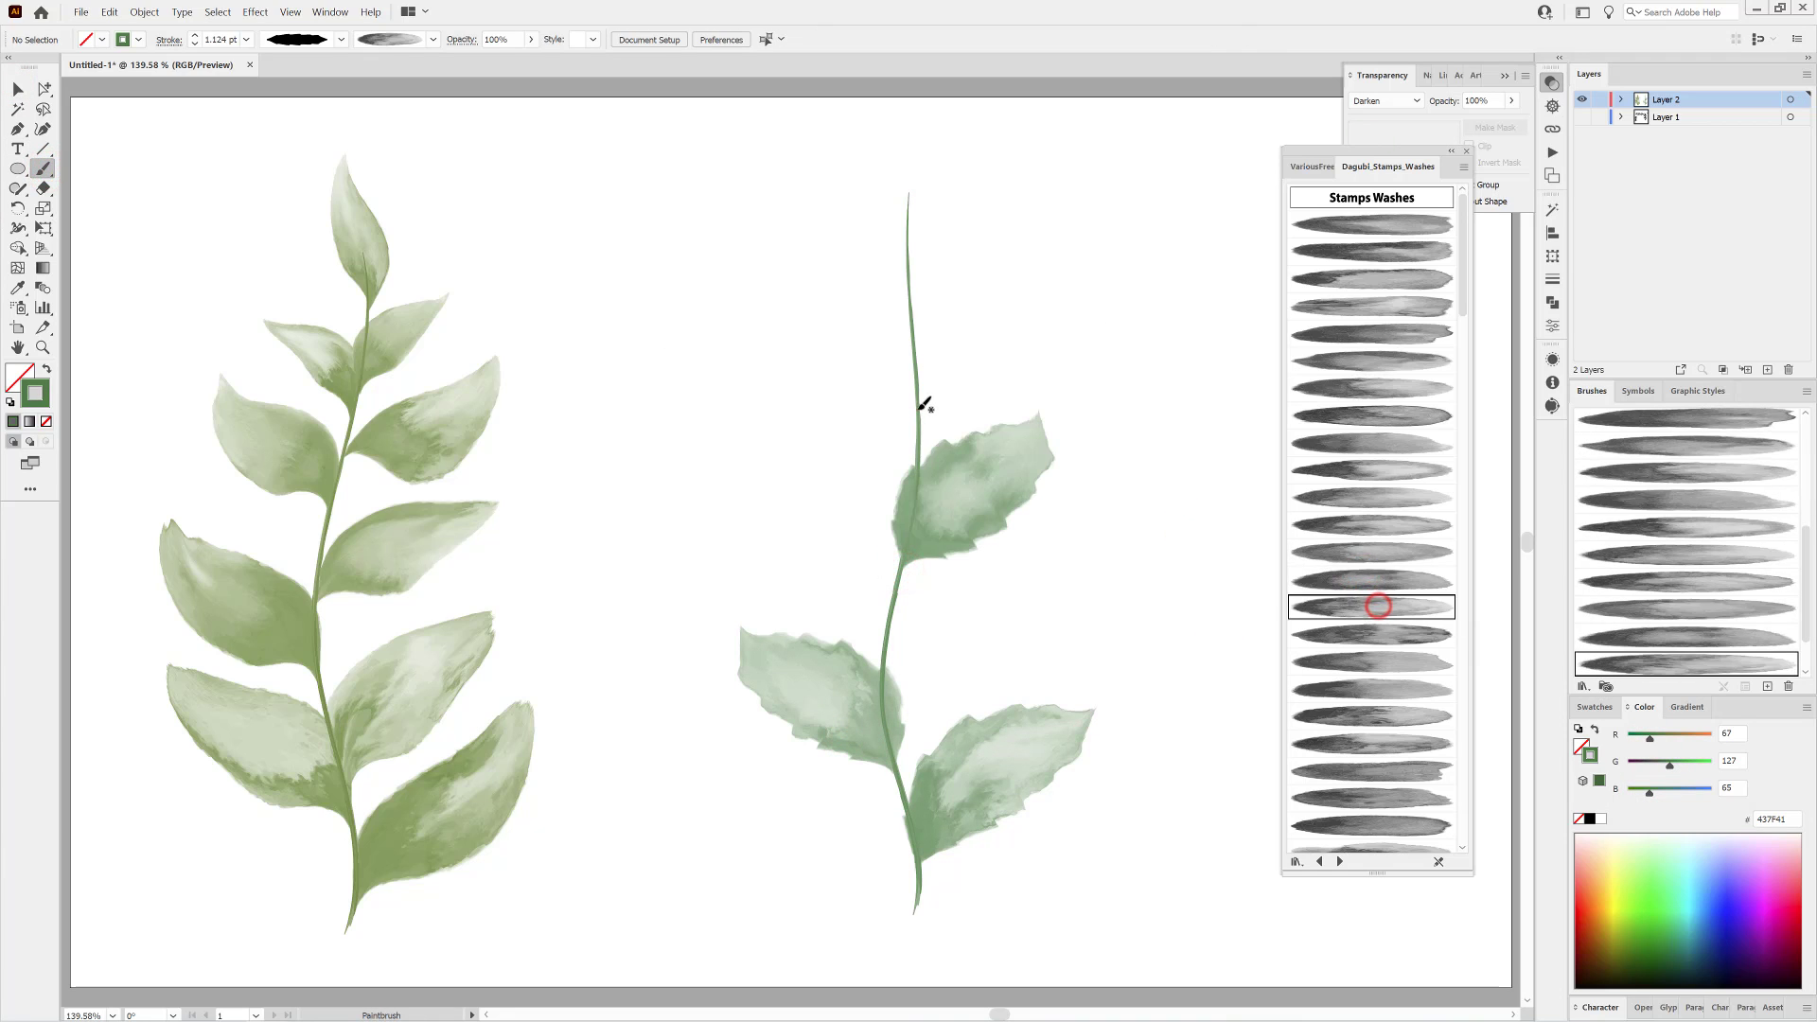
{"action": "left_click_drag", "start_coordinate": [917, 407], "coordinate": [791, 263]}
Paint a lower right leaf with a different jagged width profile and wash brush, and reduce its stroke to 0.8 pt.
{"action": "left_click", "coordinate": [338, 39]}
{"action": "left_click", "coordinate": [296, 166]}
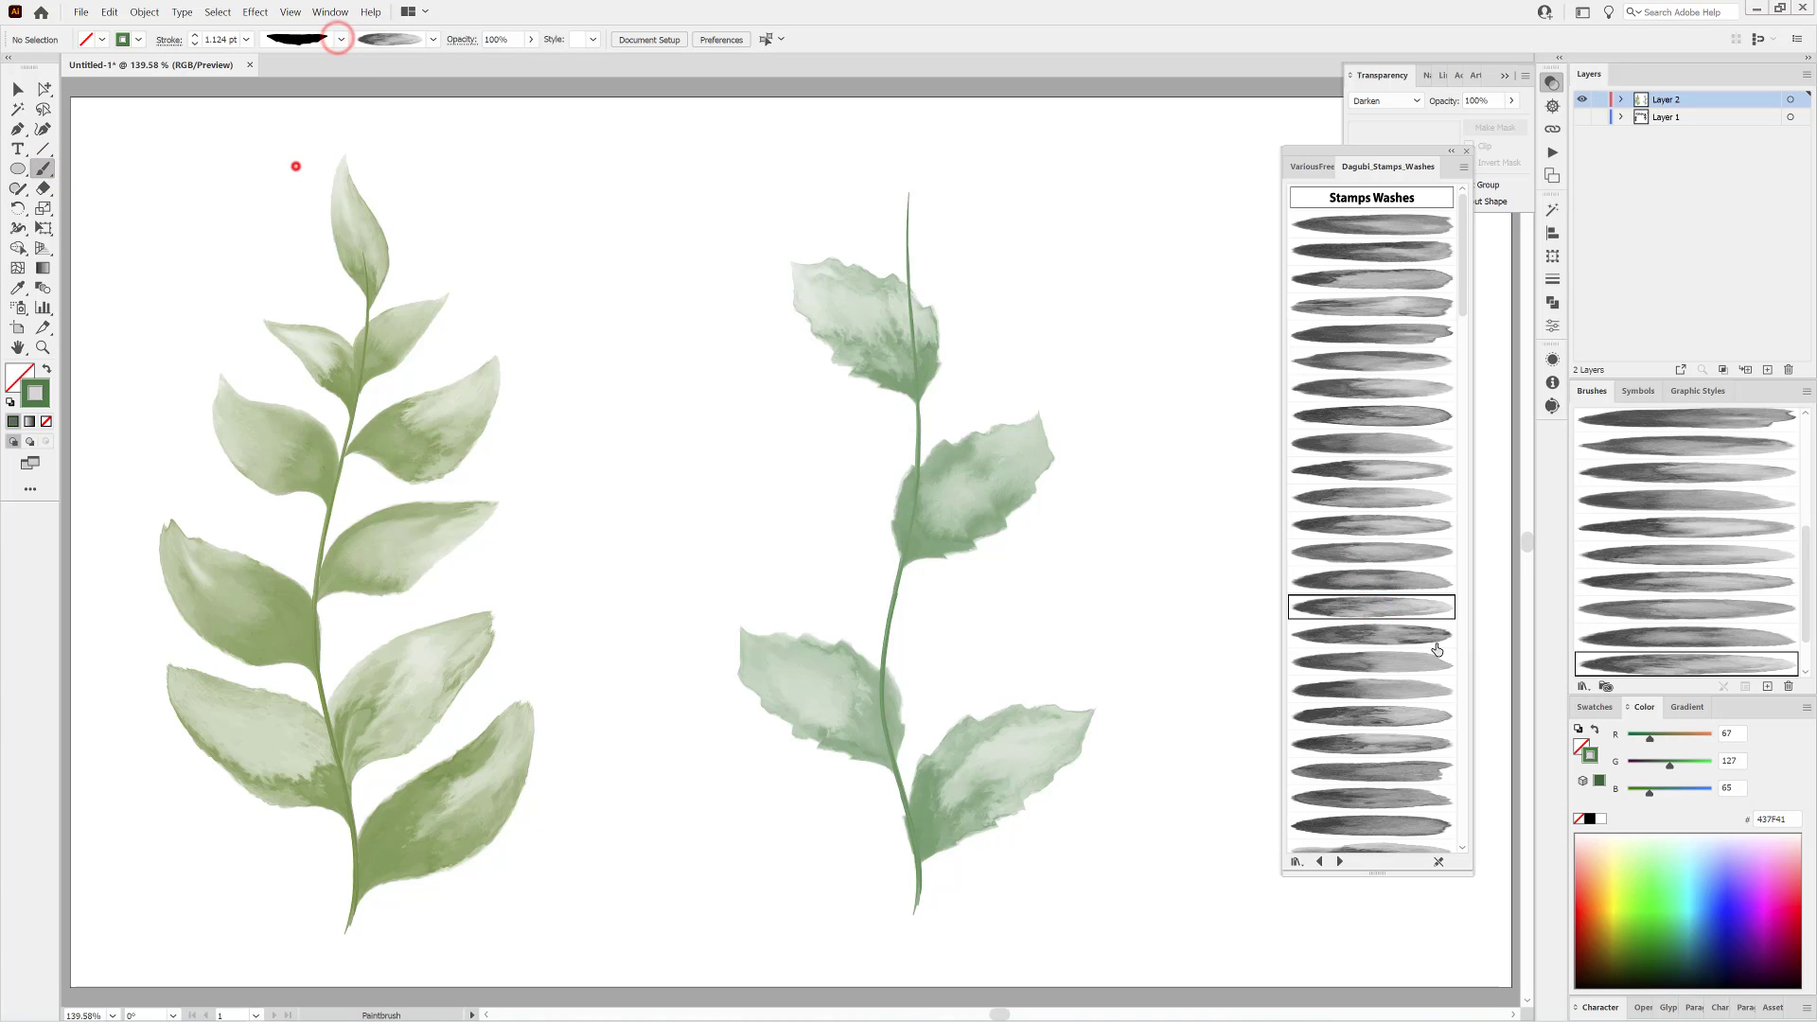
{"action": "left_click", "coordinate": [1431, 634]}
{"action": "left_click_drag", "start_coordinate": [880, 706], "coordinate": [1075, 579]}
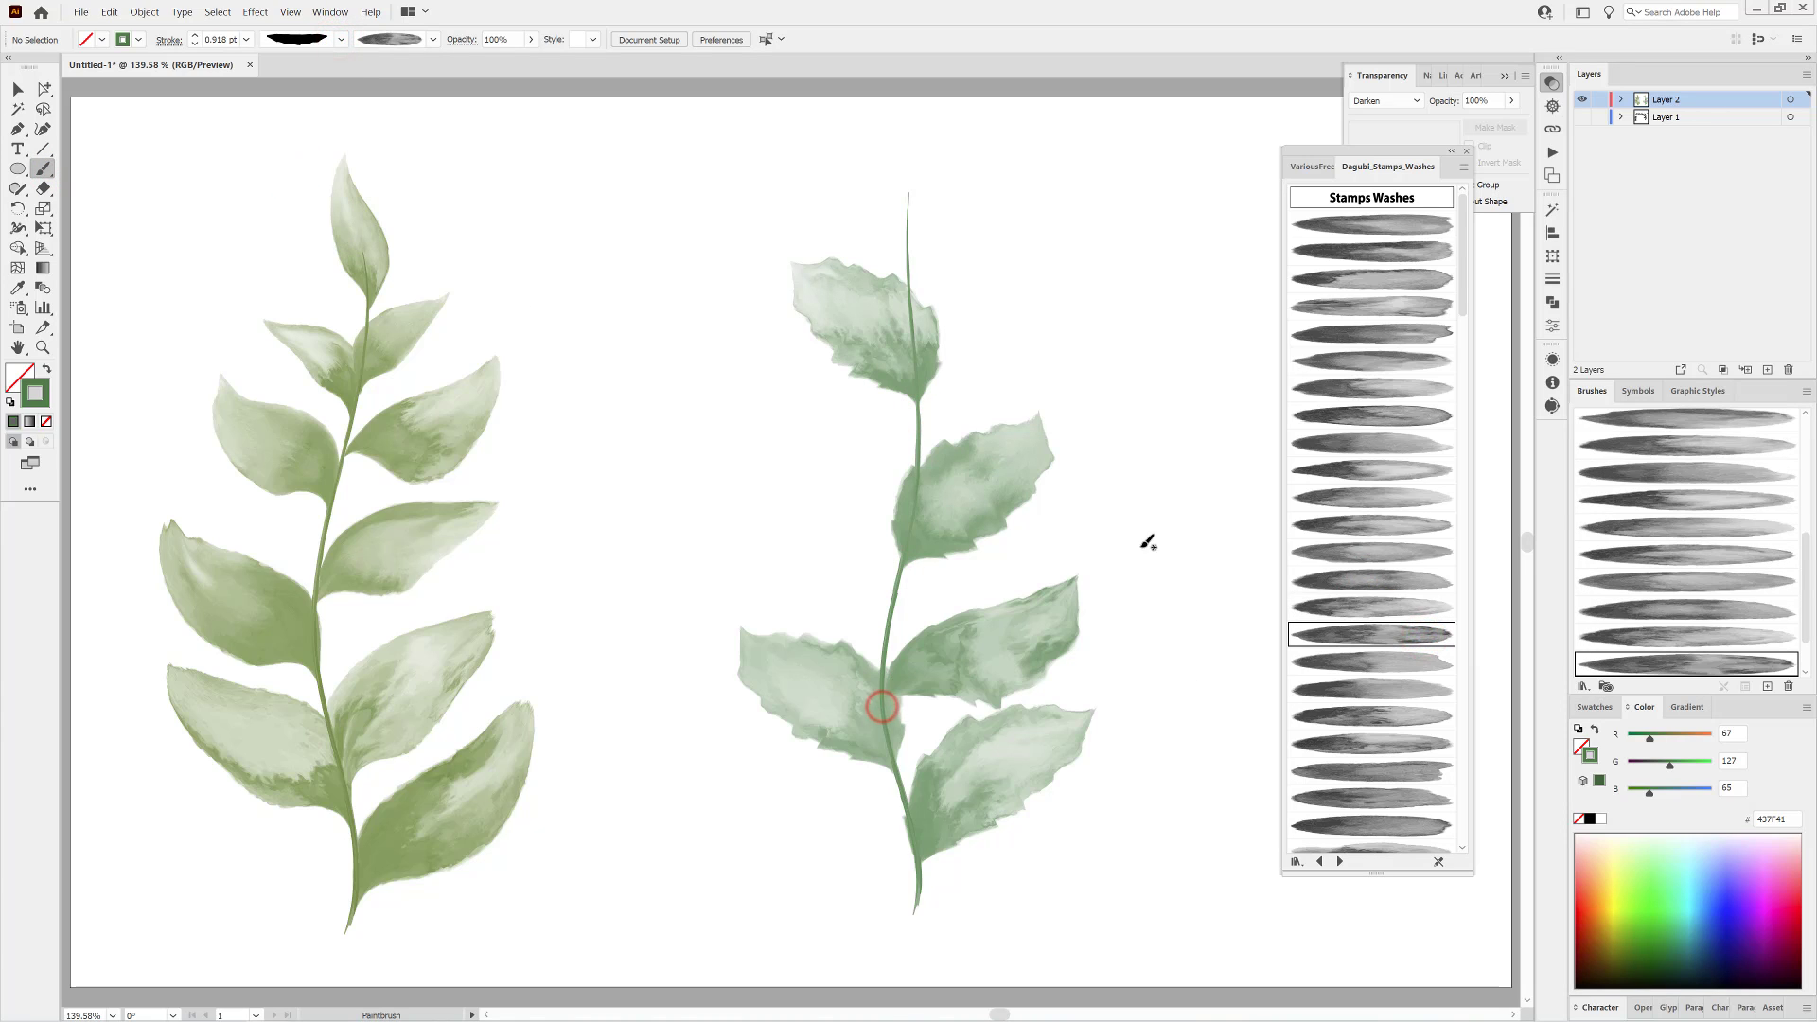
{"action": "left_click", "coordinate": [195, 43]}
{"action": "left_click", "coordinate": [957, 675], "text": "ctrl"}
{"action": "left_click", "coordinate": [195, 44]}
{"action": "left_click", "coordinate": [195, 44]}
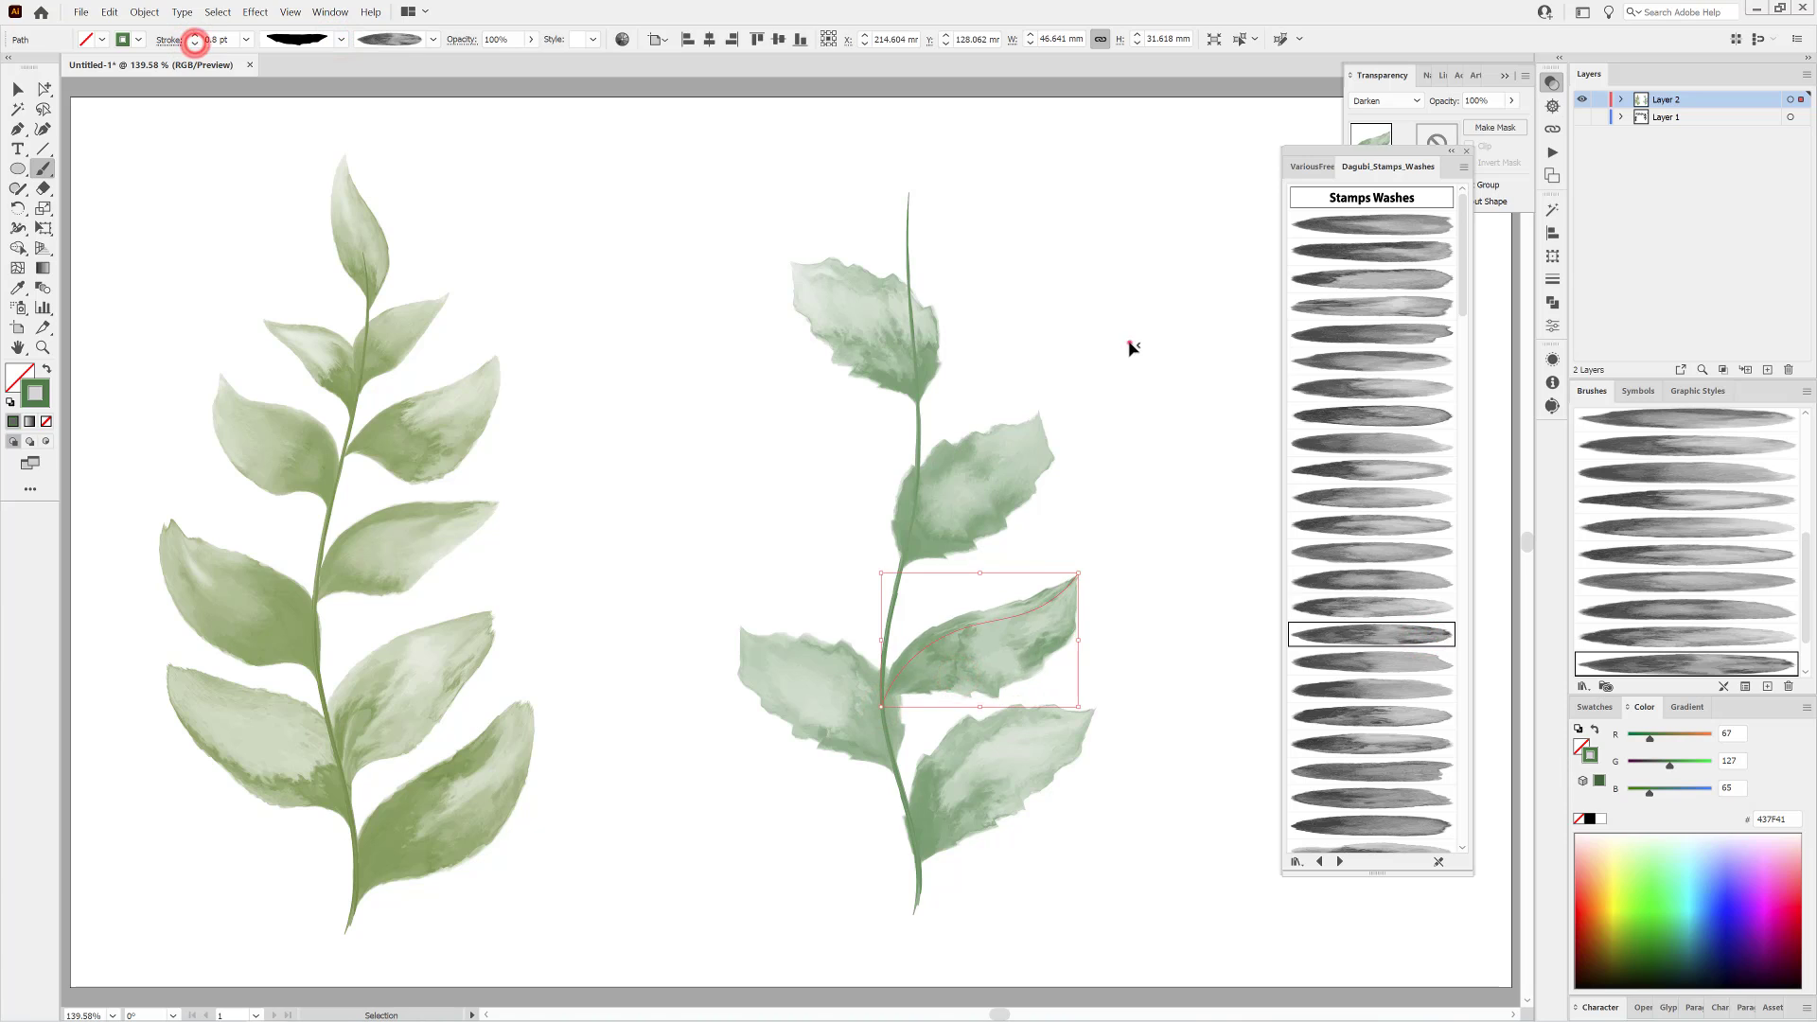
{"action": "left_click", "coordinate": [1131, 348]}
Paint three jagged leaves at the stem's middle left, upper right and tip, using a different wash brush for each.
{"action": "left_click", "coordinate": [1417, 659]}
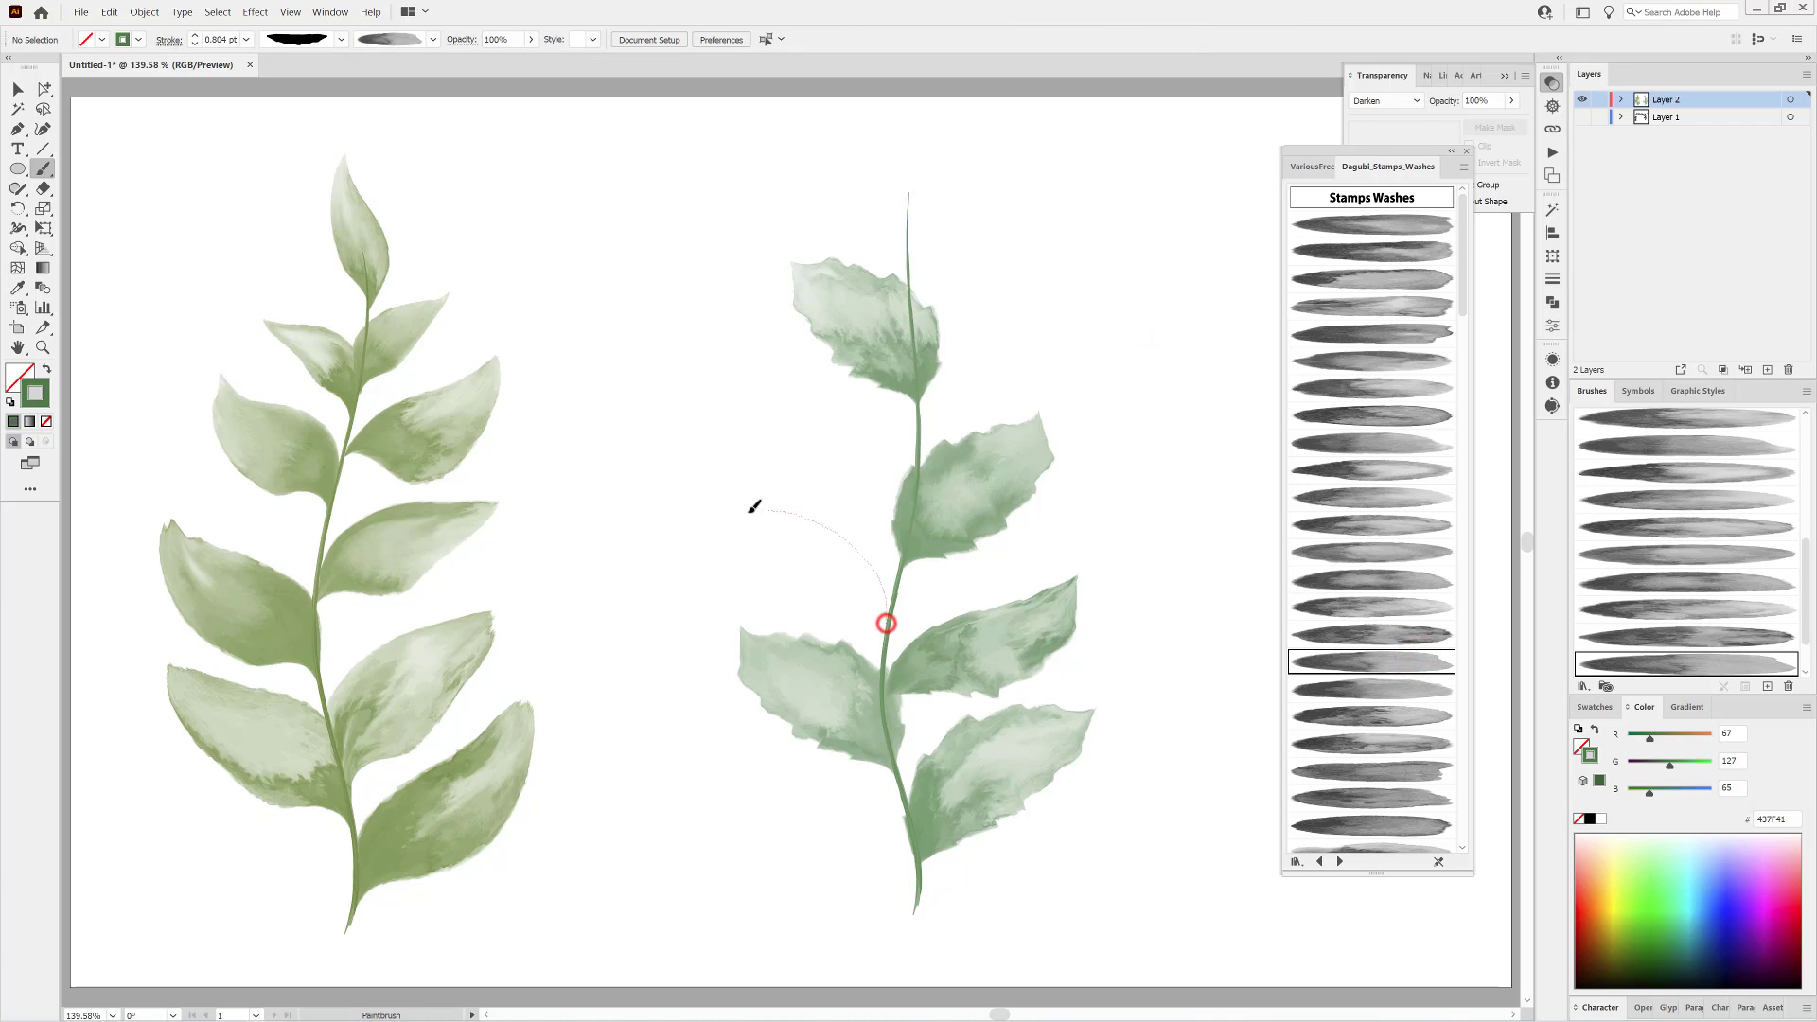
{"action": "left_click_drag", "start_coordinate": [749, 513], "coordinate": [823, 559]}
{"action": "left_click", "coordinate": [1143, 325], "text": "ctrl"}
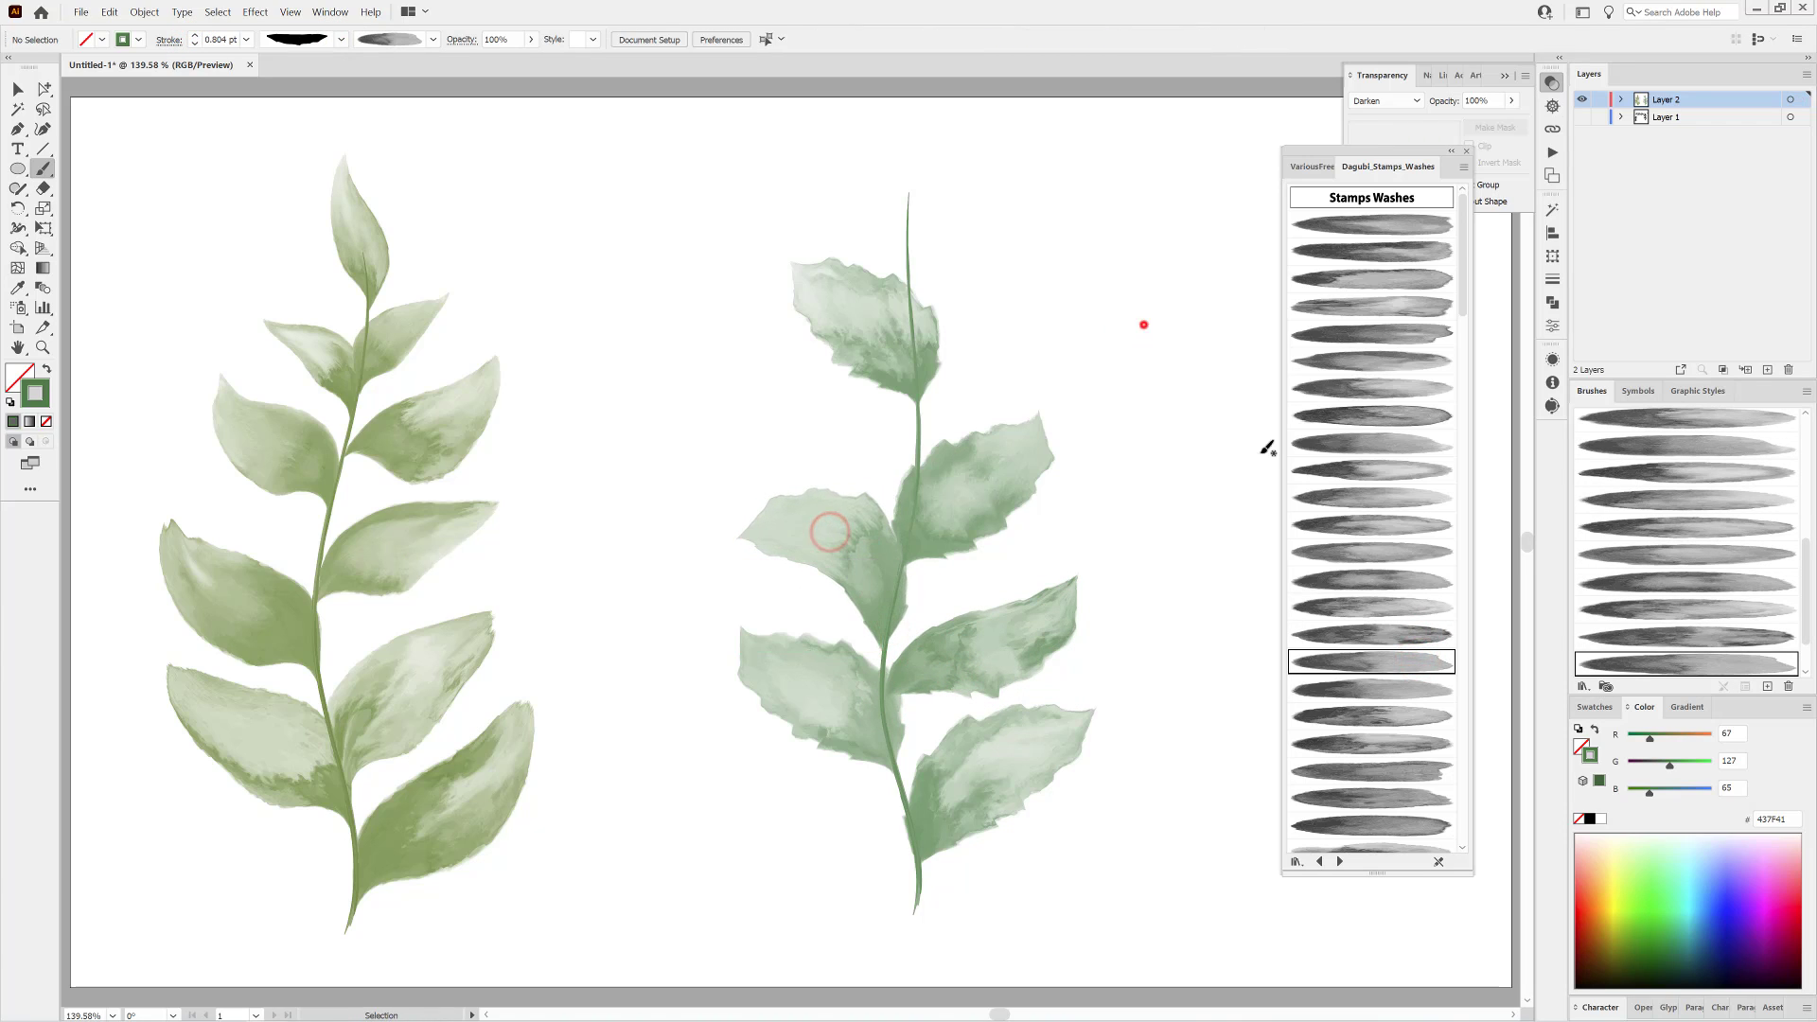
{"action": "left_click", "coordinate": [1373, 687]}
{"action": "left_click_drag", "start_coordinate": [993, 353], "coordinate": [1070, 332]}
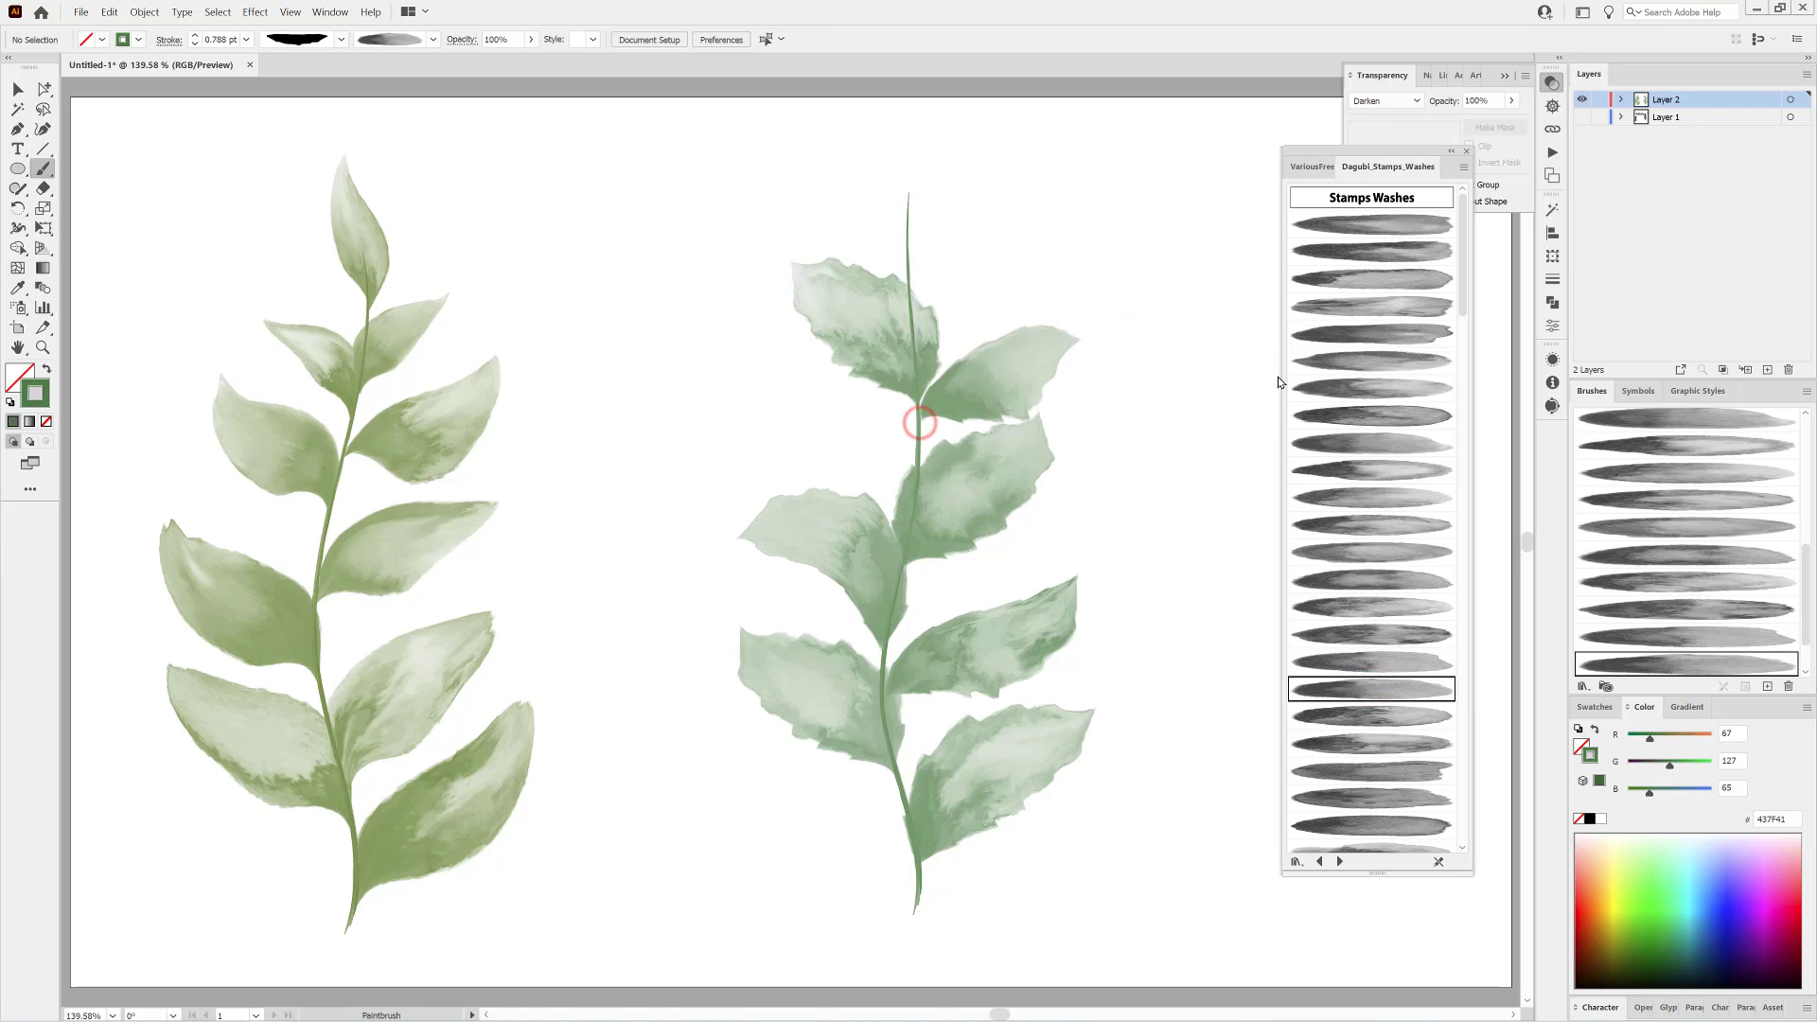
{"action": "left_click", "coordinate": [1374, 715]}
{"action": "left_click_drag", "start_coordinate": [920, 173], "coordinate": [969, 219]}
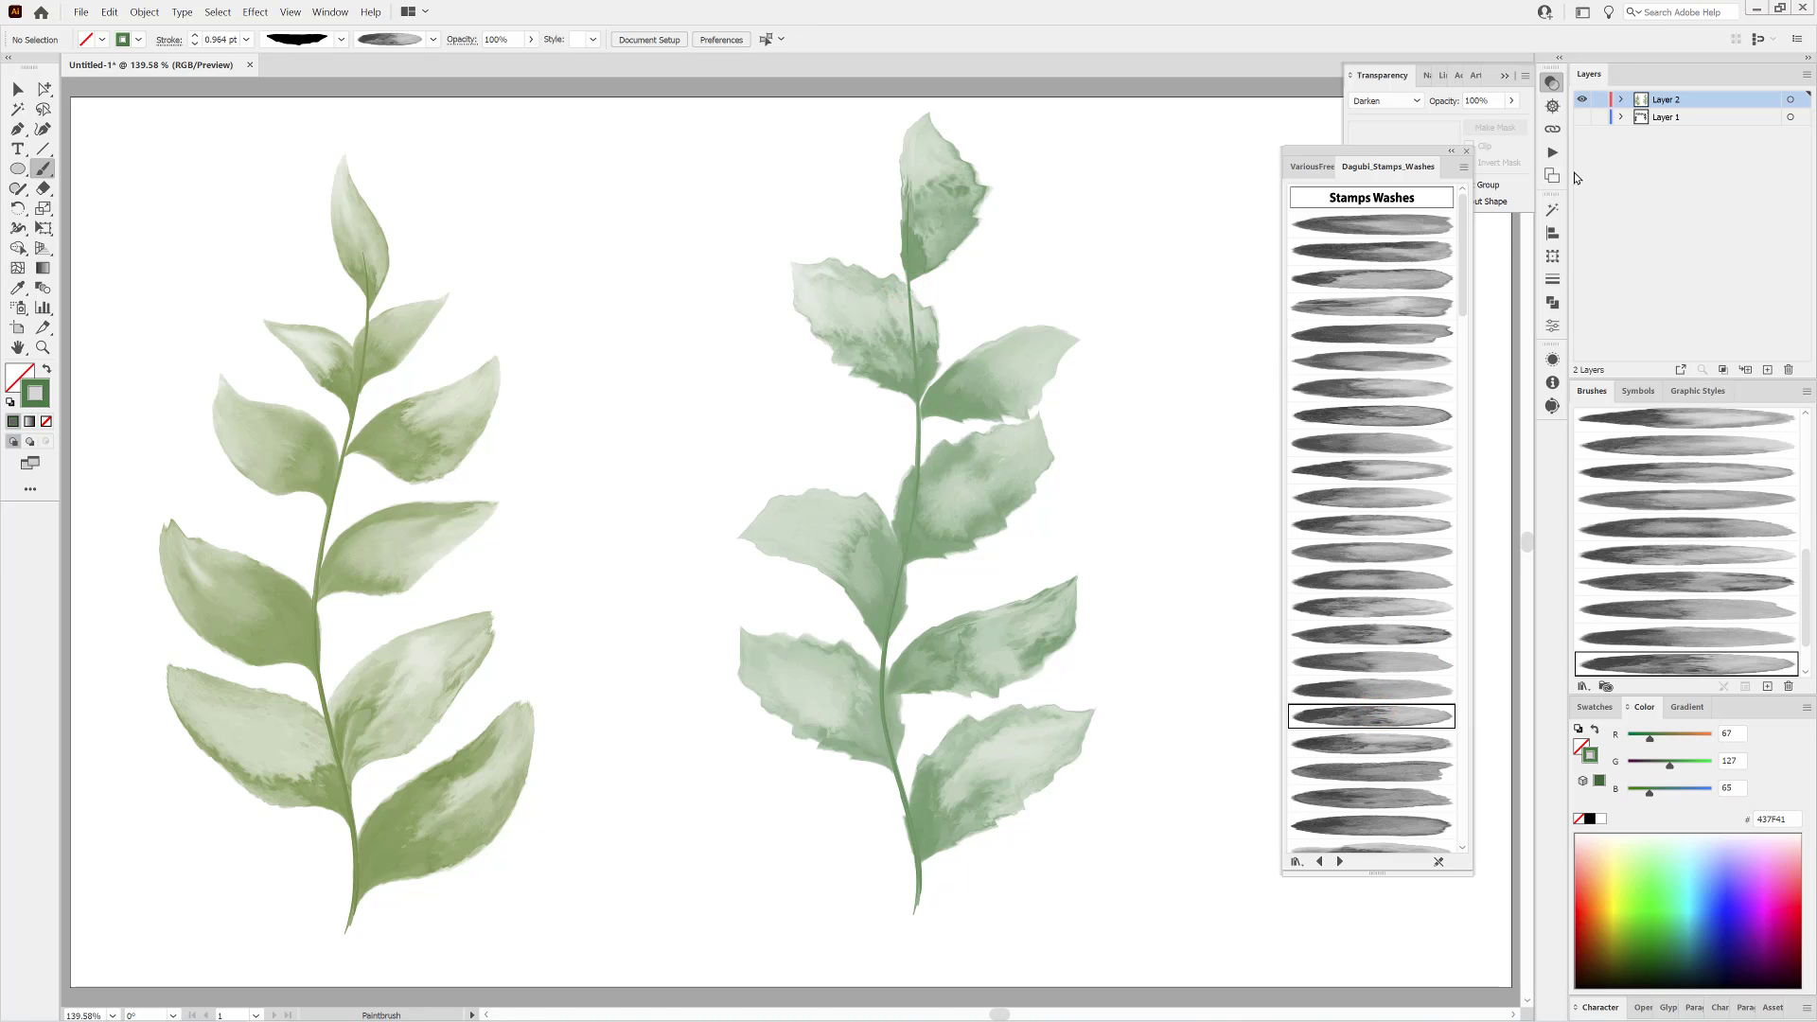
Move the jagged-leaf branch to the artboard's right side and paint a curved stem in the middle with the first branch's 1.5 pt stem style.
{"action": "left_click_drag", "start_coordinate": [649, 161], "coordinate": [1087, 871]}
{"action": "left_click_drag", "start_coordinate": [848, 531], "coordinate": [1162, 574]}
{"action": "left_click", "coordinate": [884, 537]}
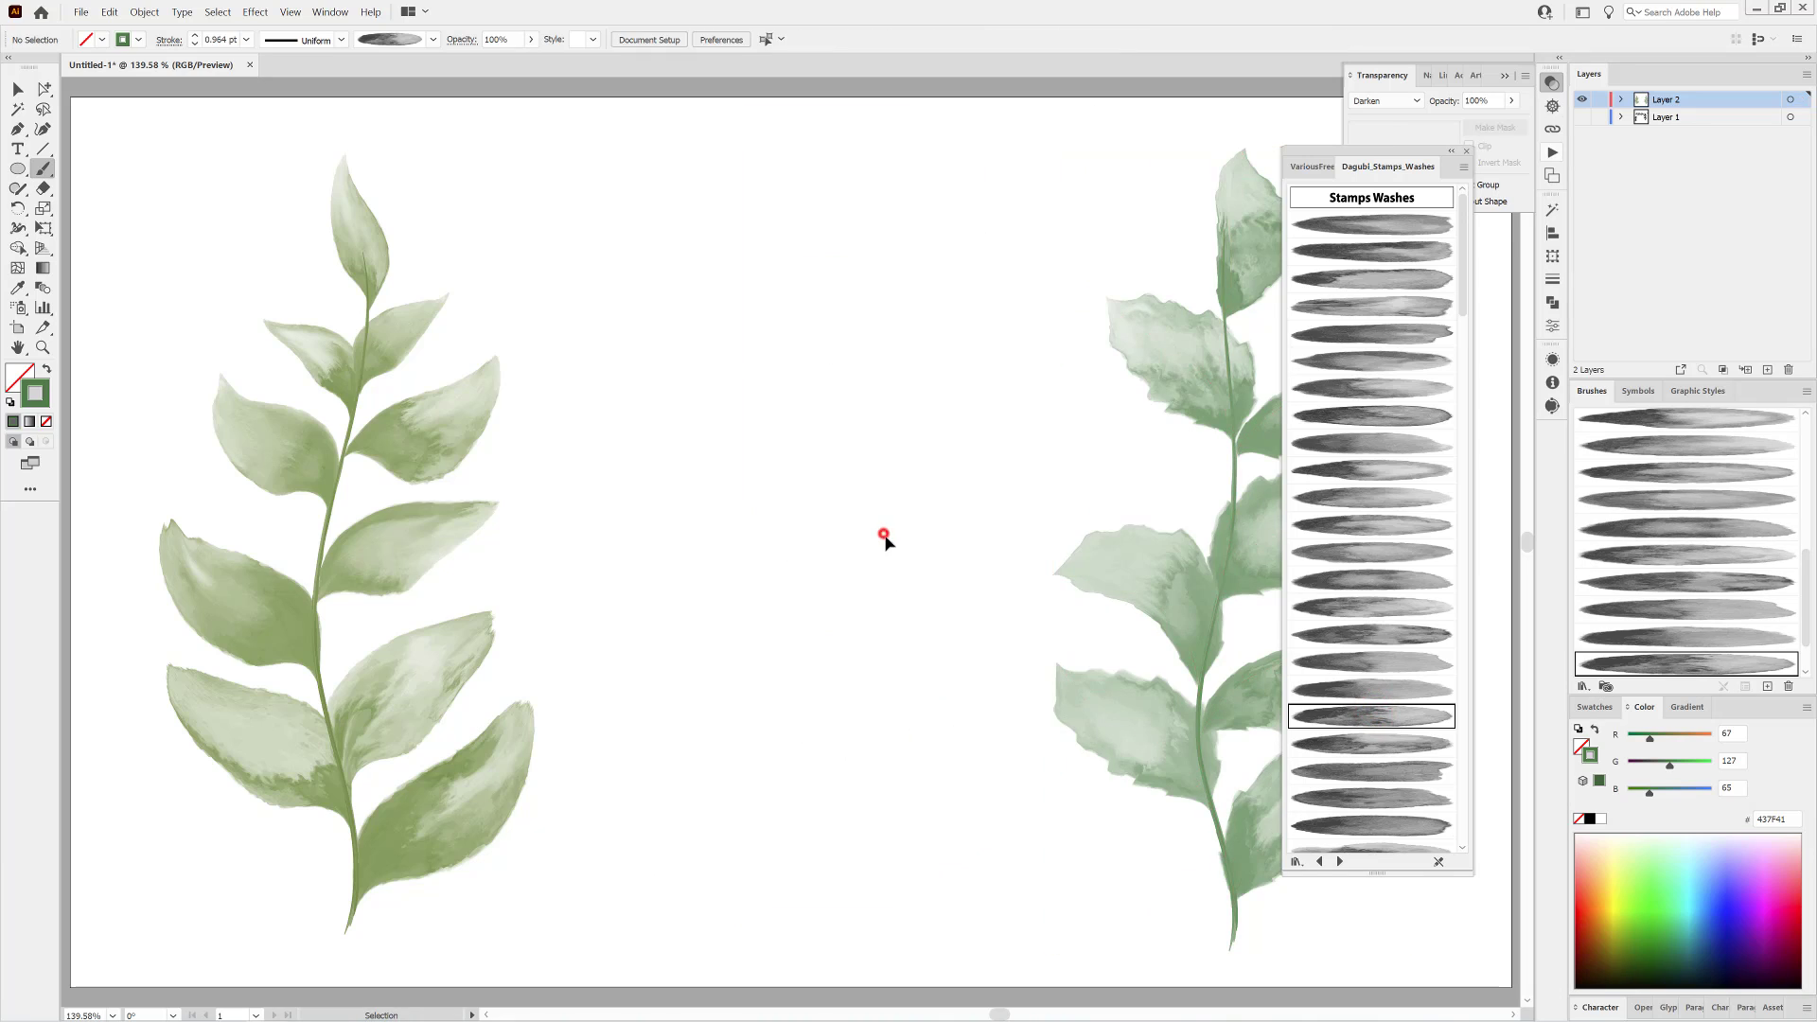
{"action": "left_click", "coordinate": [327, 531], "text": "ctrl"}
{"action": "left_click", "coordinate": [742, 499], "text": "ctrl"}
{"action": "mouse_move", "coordinate": [814, 907]}
{"action": "left_mouse_down"}
{"action": "mouse_move", "coordinate": [848, 765]}
{"action": "mouse_move", "coordinate": [772, 418]}
{"action": "mouse_move", "coordinate": [781, 201]}
{"action": "left_mouse_up"}
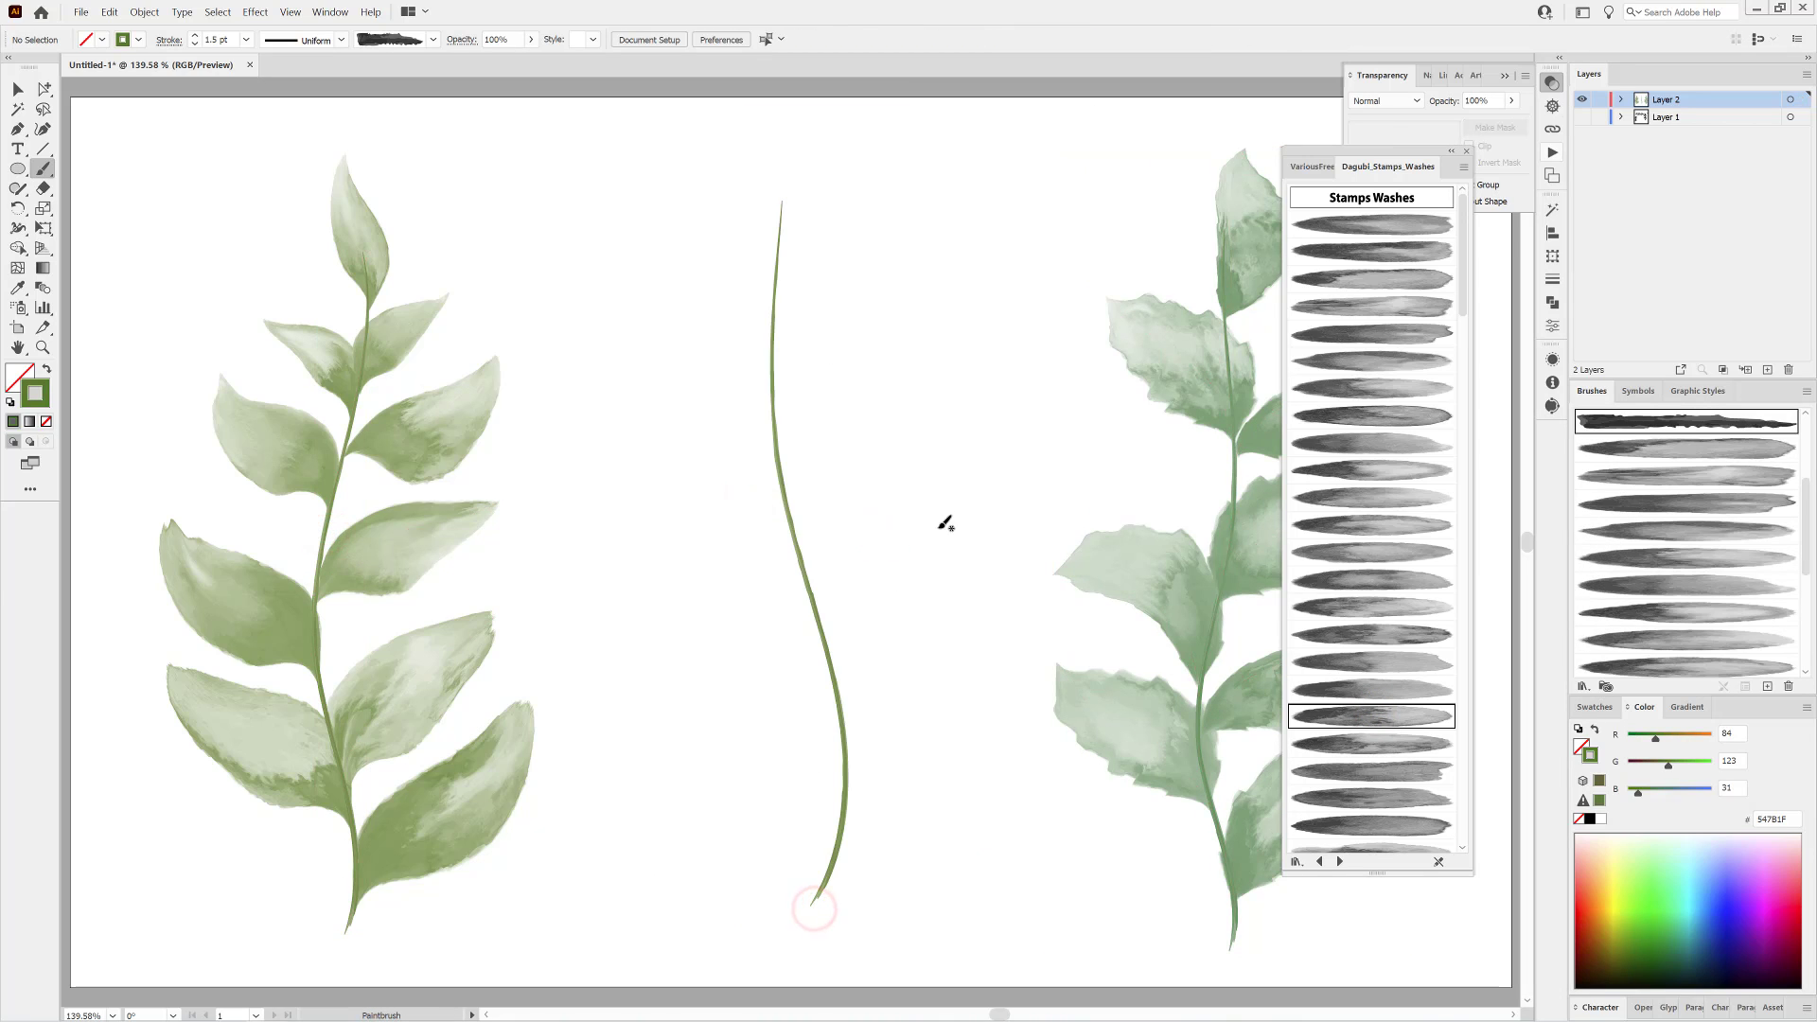
Paint a leaf about 49 mm wide from the middle stem's base with another width profile and a wash brush, raising its stroke to 4 pt.
{"action": "left_click", "coordinate": [341, 39]}
{"action": "left_click", "coordinate": [322, 71]}
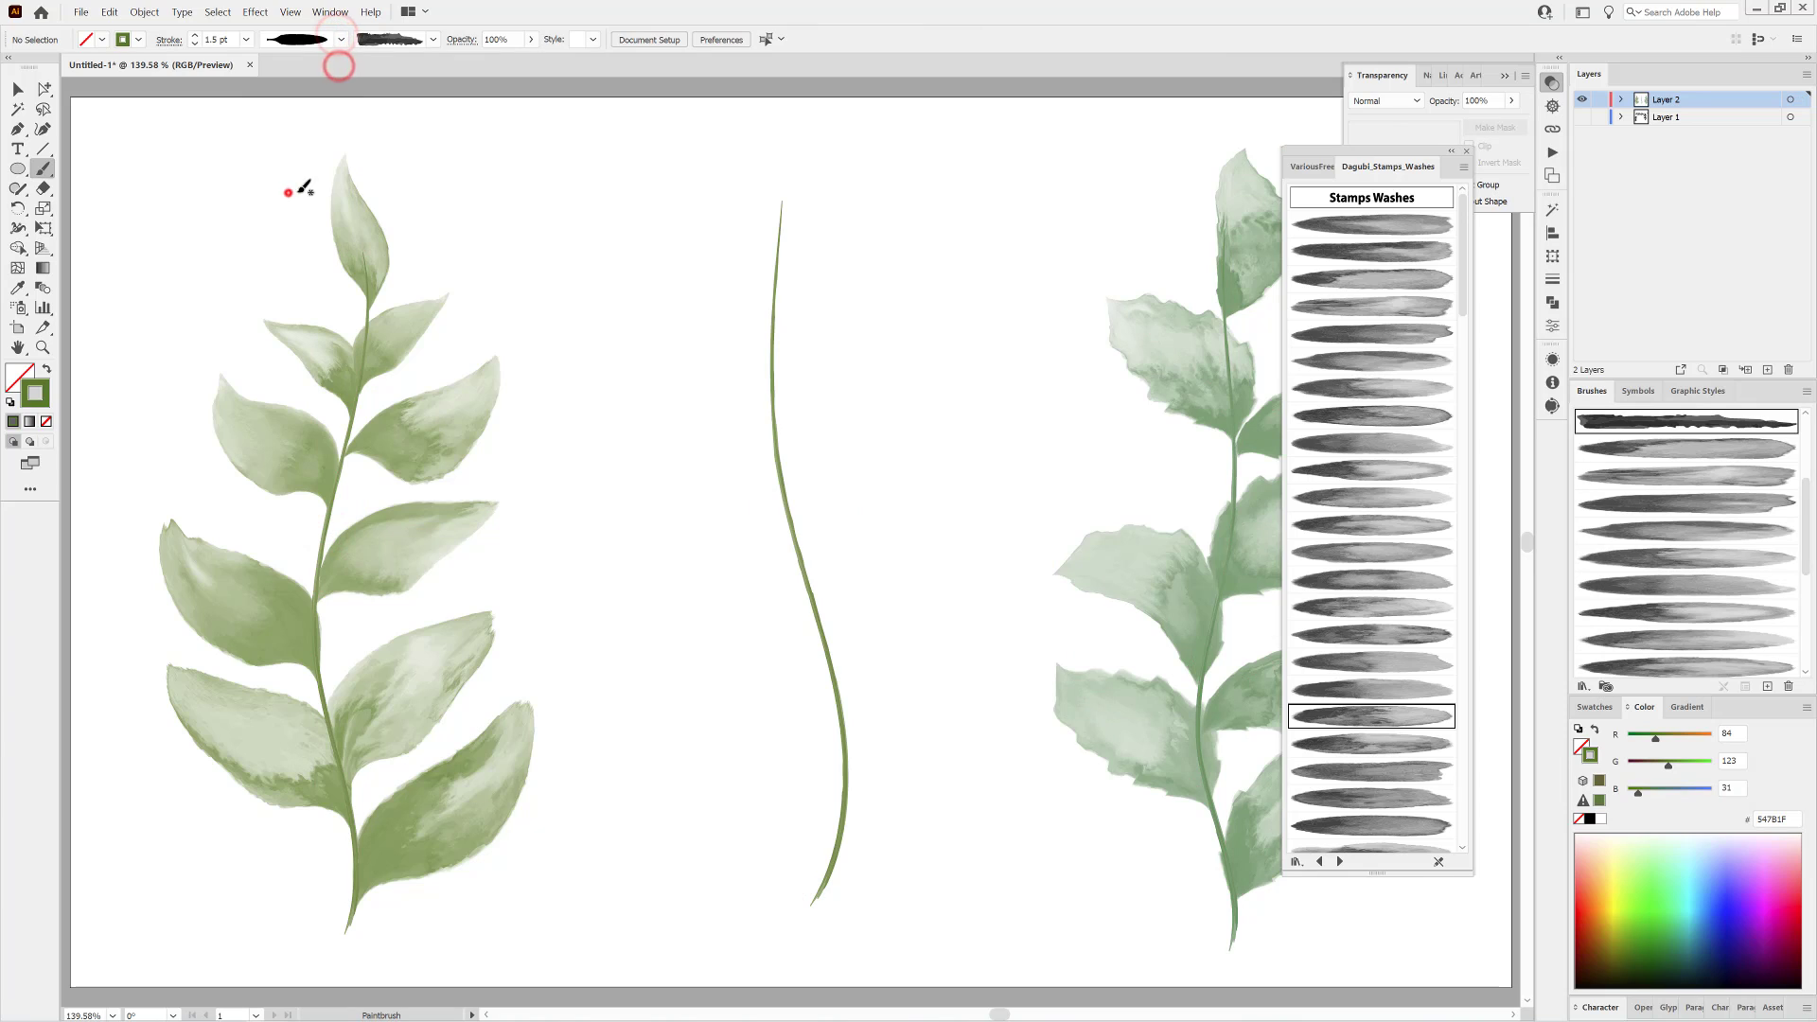
{"action": "left_click", "coordinate": [1381, 743]}
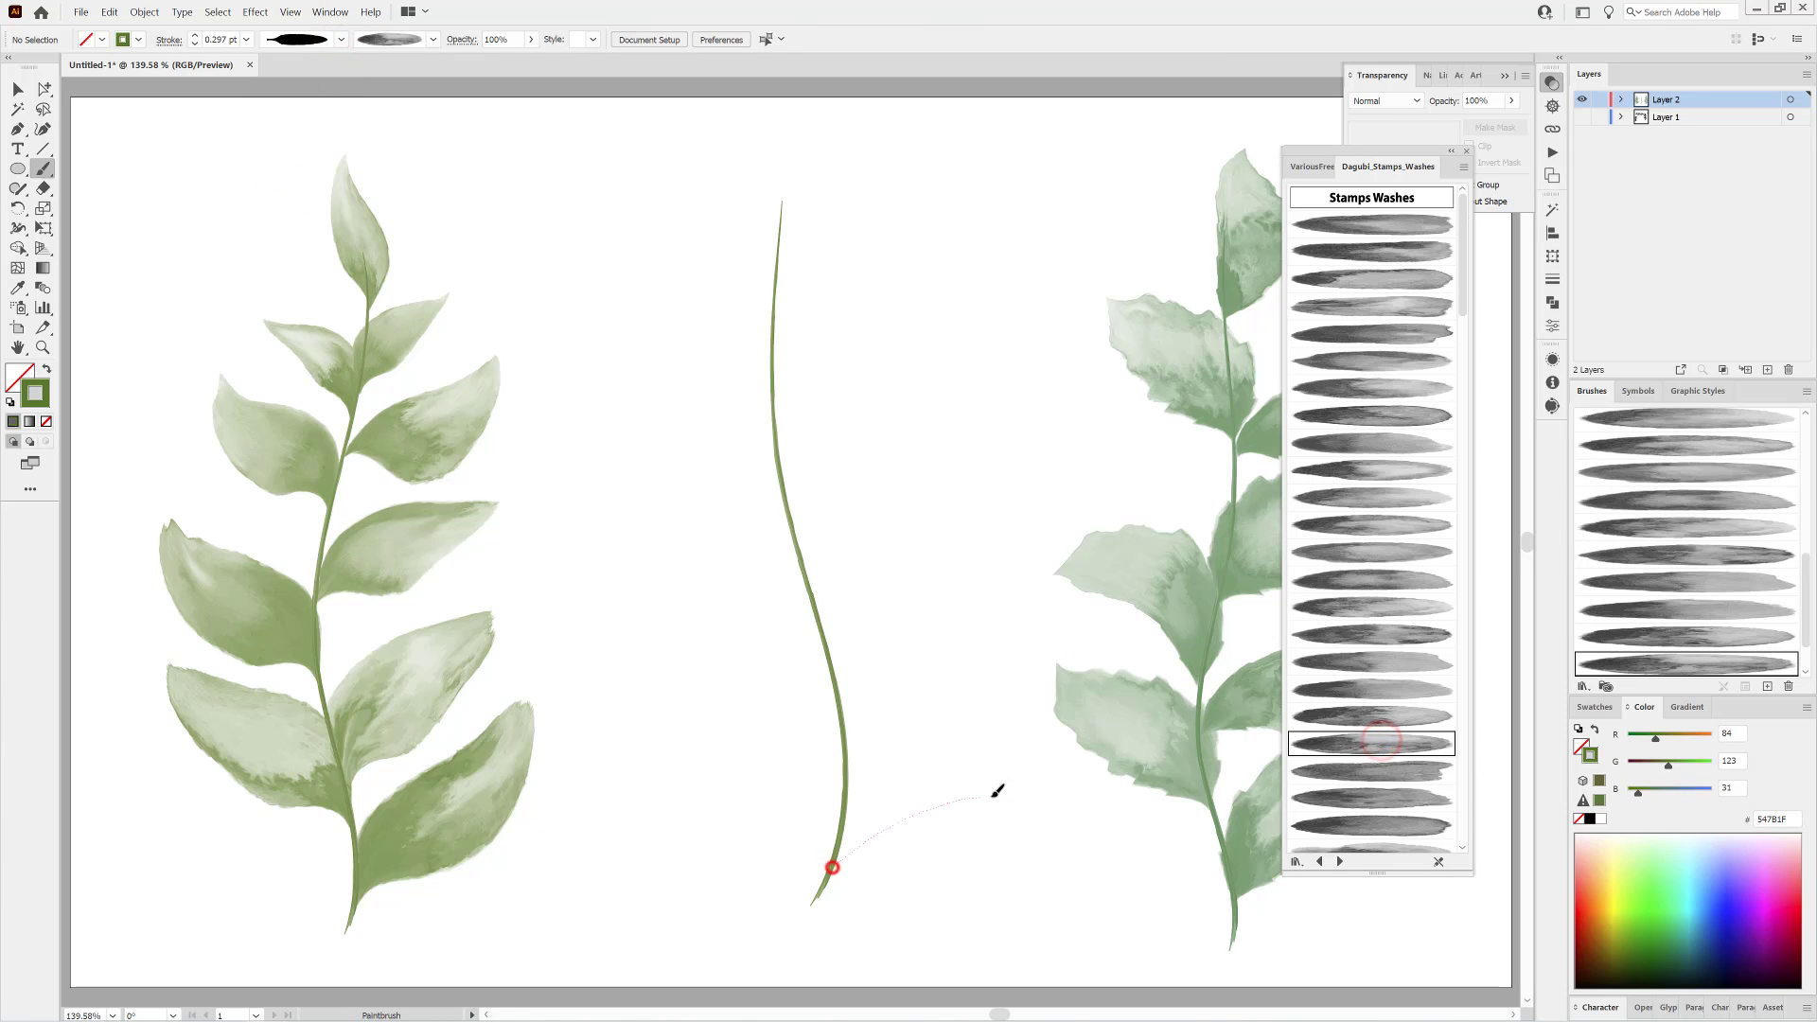
{"action": "left_click_drag", "start_coordinate": [993, 795], "coordinate": [1038, 792]}
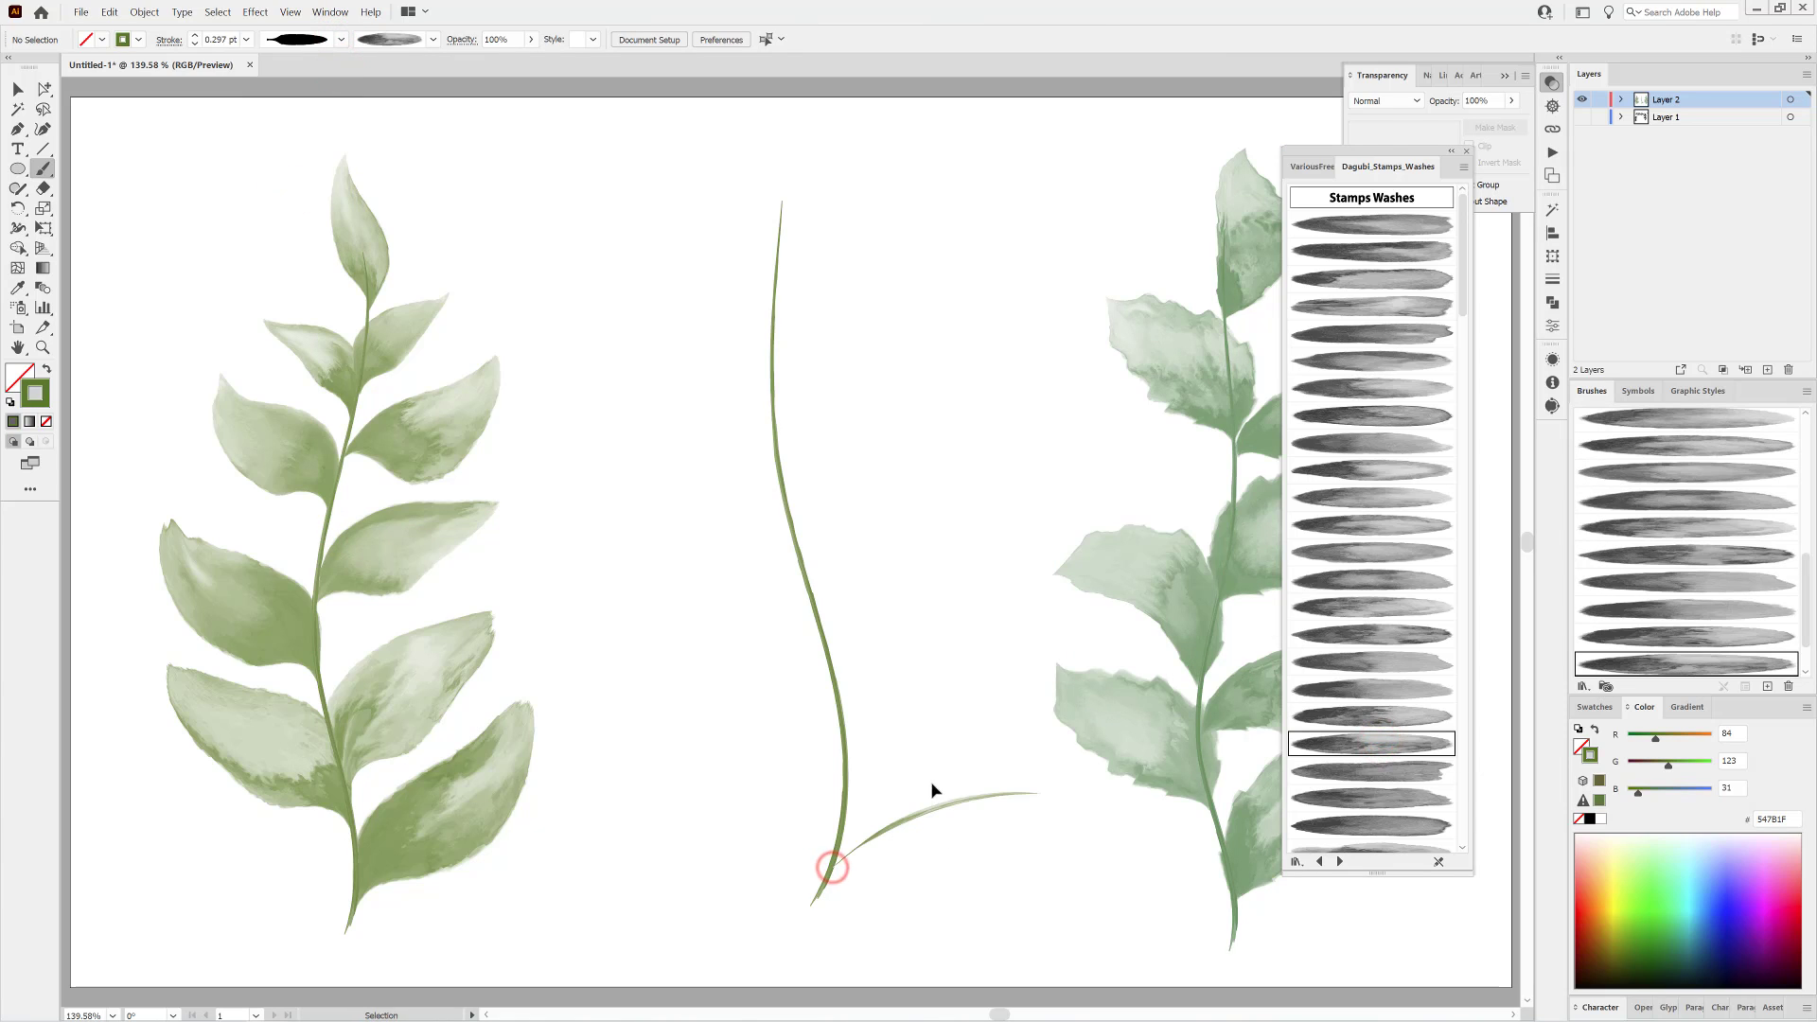
{"action": "left_click", "coordinate": [267, 113]}
{"action": "left_click", "coordinate": [194, 36]}
{"action": "left_click", "coordinate": [195, 36]}
{"action": "left_click", "coordinate": [195, 35]}
Apply another wash brush and a pointed leaf-shaped width profile to the middle stem's base leaf, and set its stroke to 0.75 pt.
{"action": "mouse_move", "coordinate": [987, 856]}
{"action": "left_mouse_down"}
{"action": "mouse_move", "coordinate": [1203, 943]}
{"action": "mouse_move", "coordinate": [1062, 930]}
{"action": "left_mouse_up"}
{"action": "left_click_drag", "start_coordinate": [914, 805], "coordinate": [908, 795]}
{"action": "left_click", "coordinate": [1378, 713]}
{"action": "left_click", "coordinate": [1376, 742]}
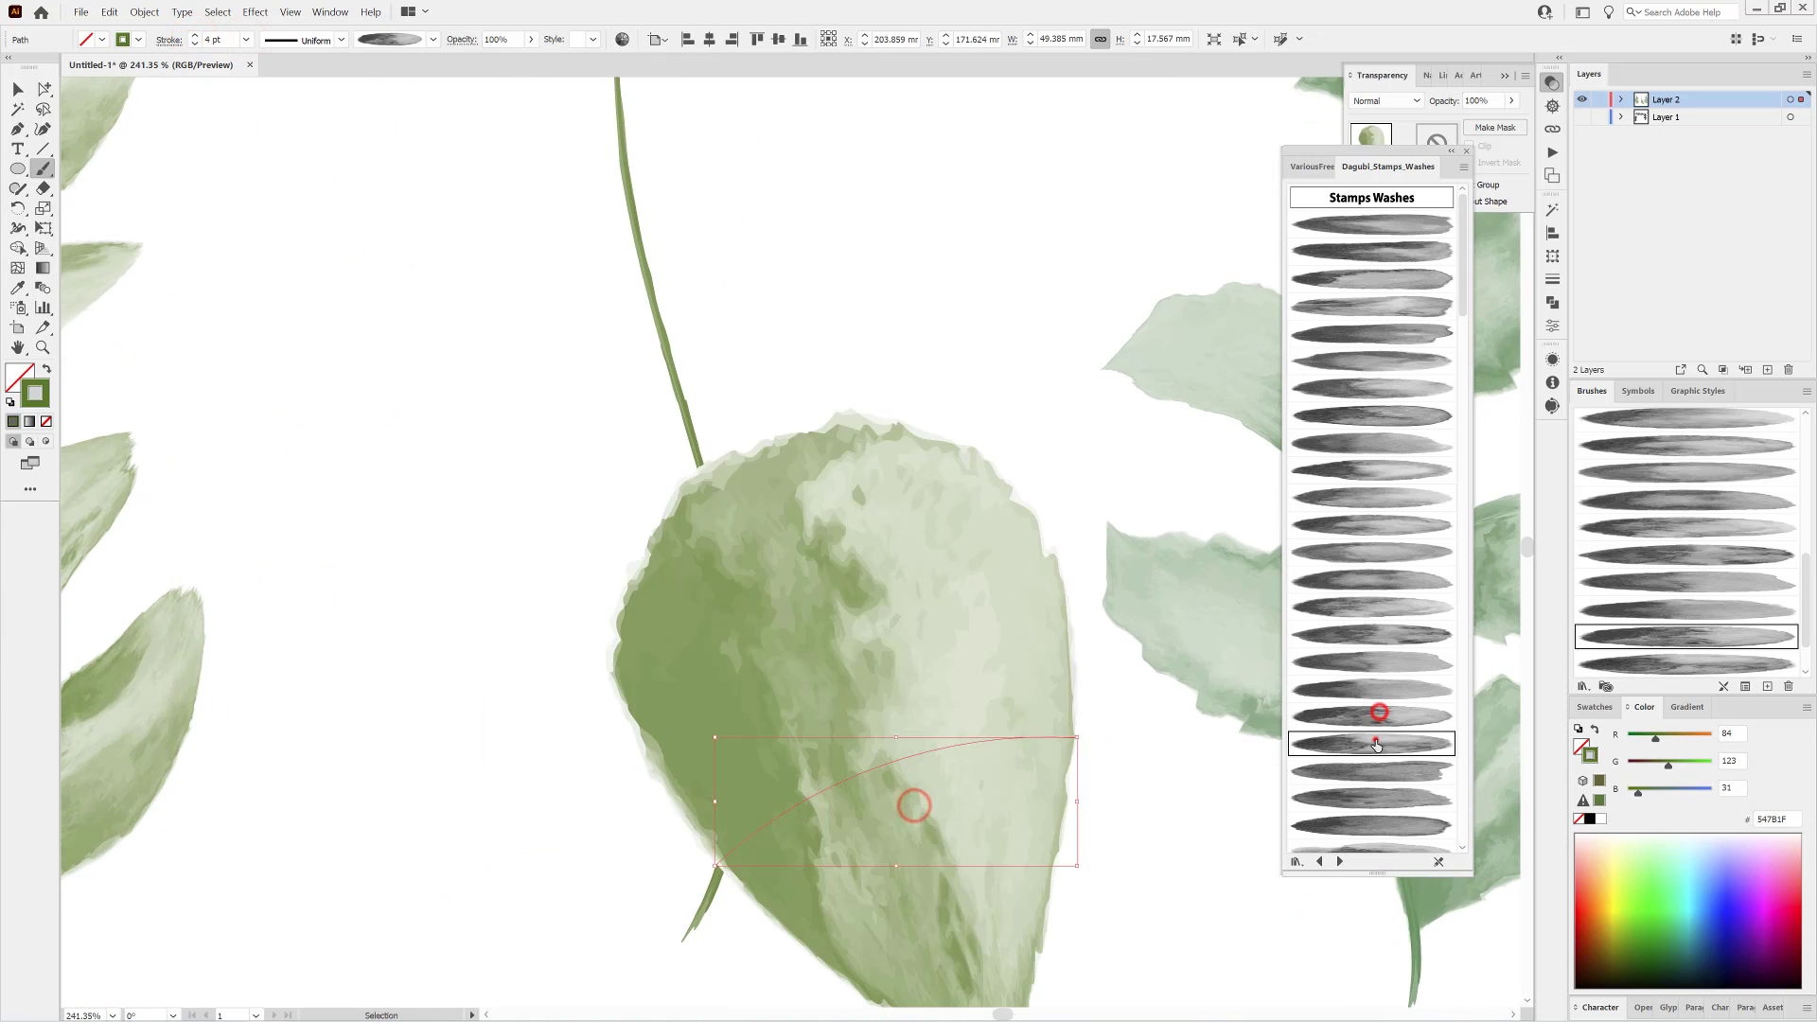
{"action": "left_click", "coordinate": [246, 37]}
{"action": "left_click", "coordinate": [266, 112]}
{"action": "left_click", "coordinate": [343, 38]}
{"action": "left_click_drag", "start_coordinate": [338, 77], "coordinate": [321, 257]}
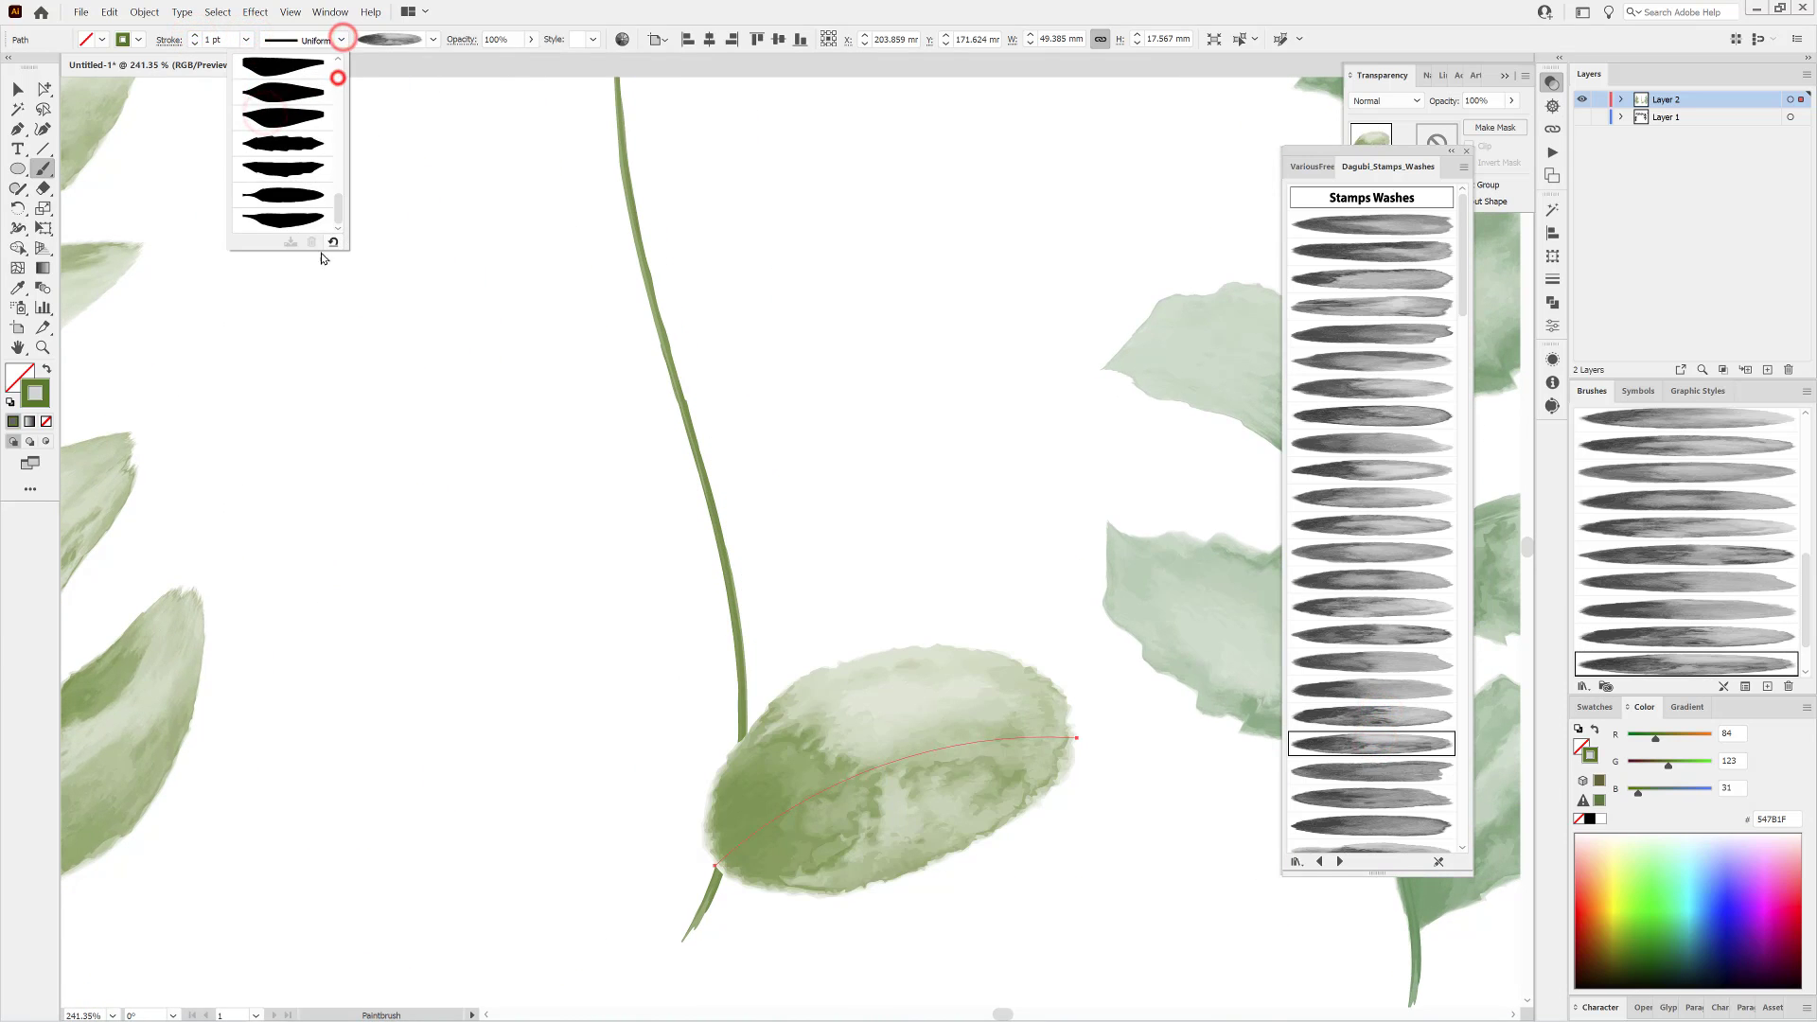
{"action": "left_click", "coordinate": [284, 193]}
{"action": "left_click", "coordinate": [194, 43]}
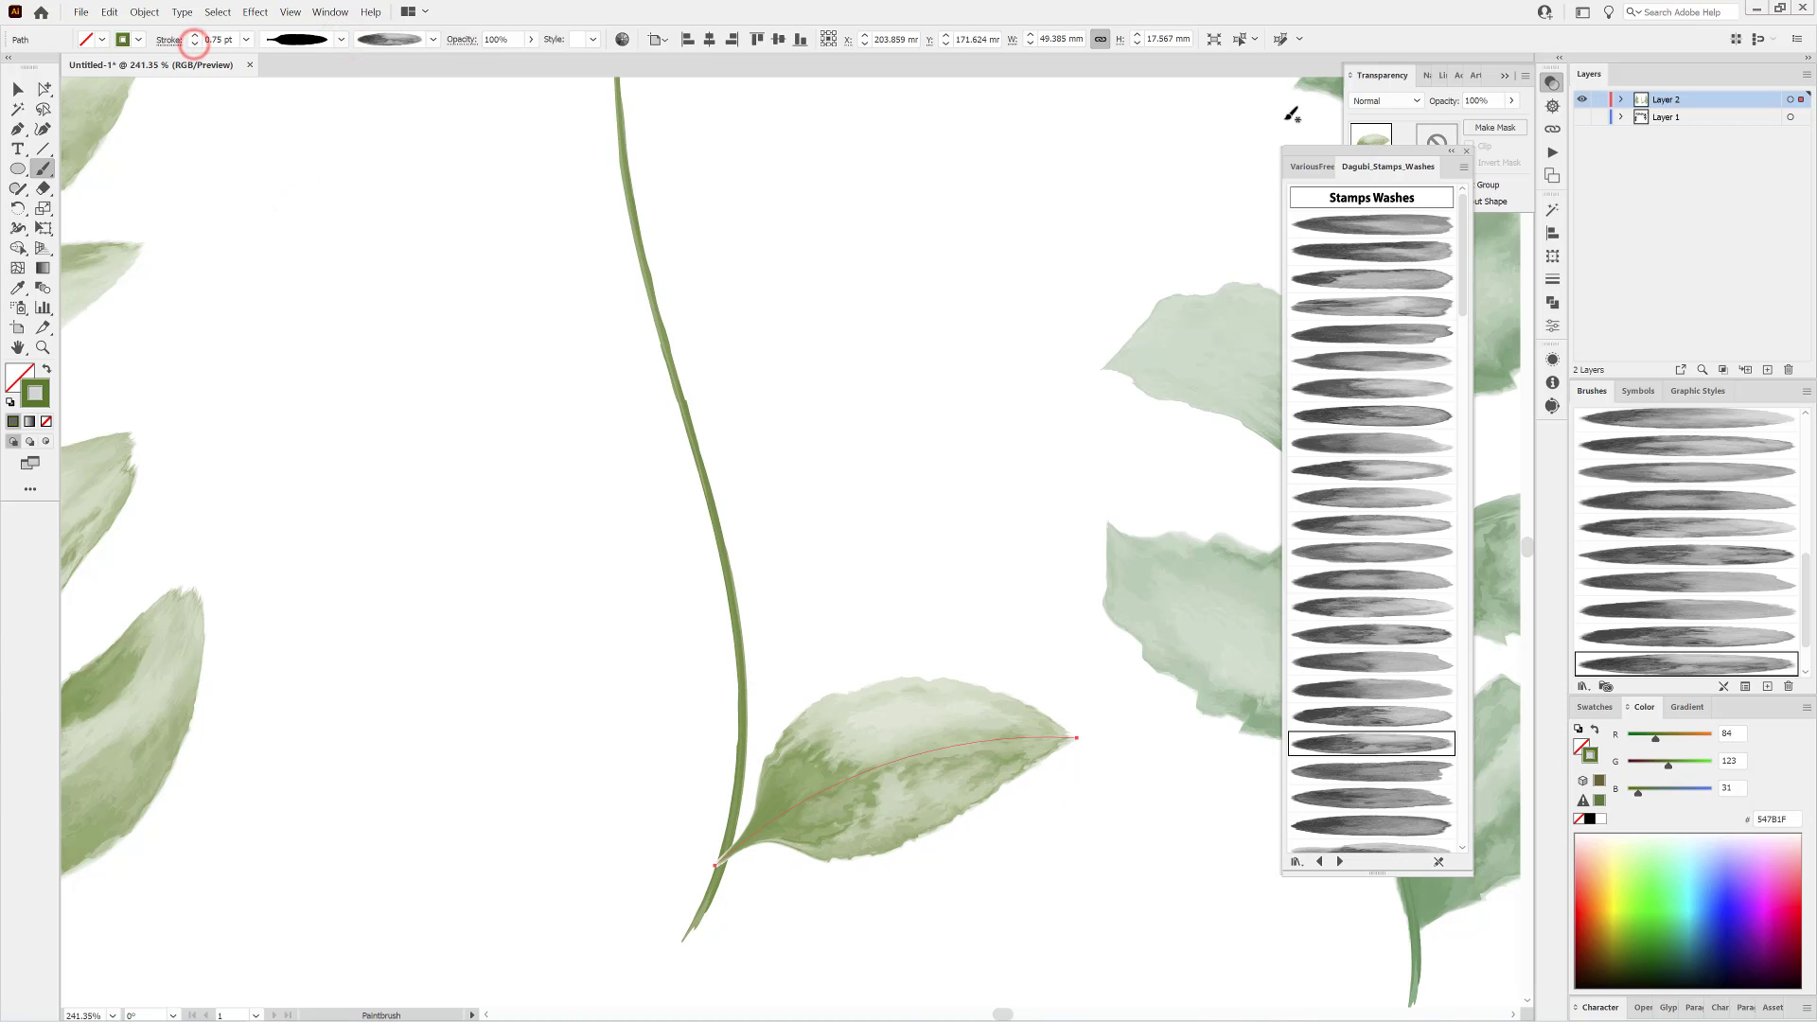
Set the base leaf's blending mode to Darken and replace its brush with another wash brush from the library.
{"action": "left_click", "coordinate": [1384, 100]}
{"action": "left_click", "coordinate": [1378, 116]}
{"action": "scroll", "coordinate": [1021, 625], "scroll_direction": "down", "scroll_amount": 1}
{"action": "scroll", "coordinate": [1381, 724], "scroll_direction": "down", "scroll_amount": 2}
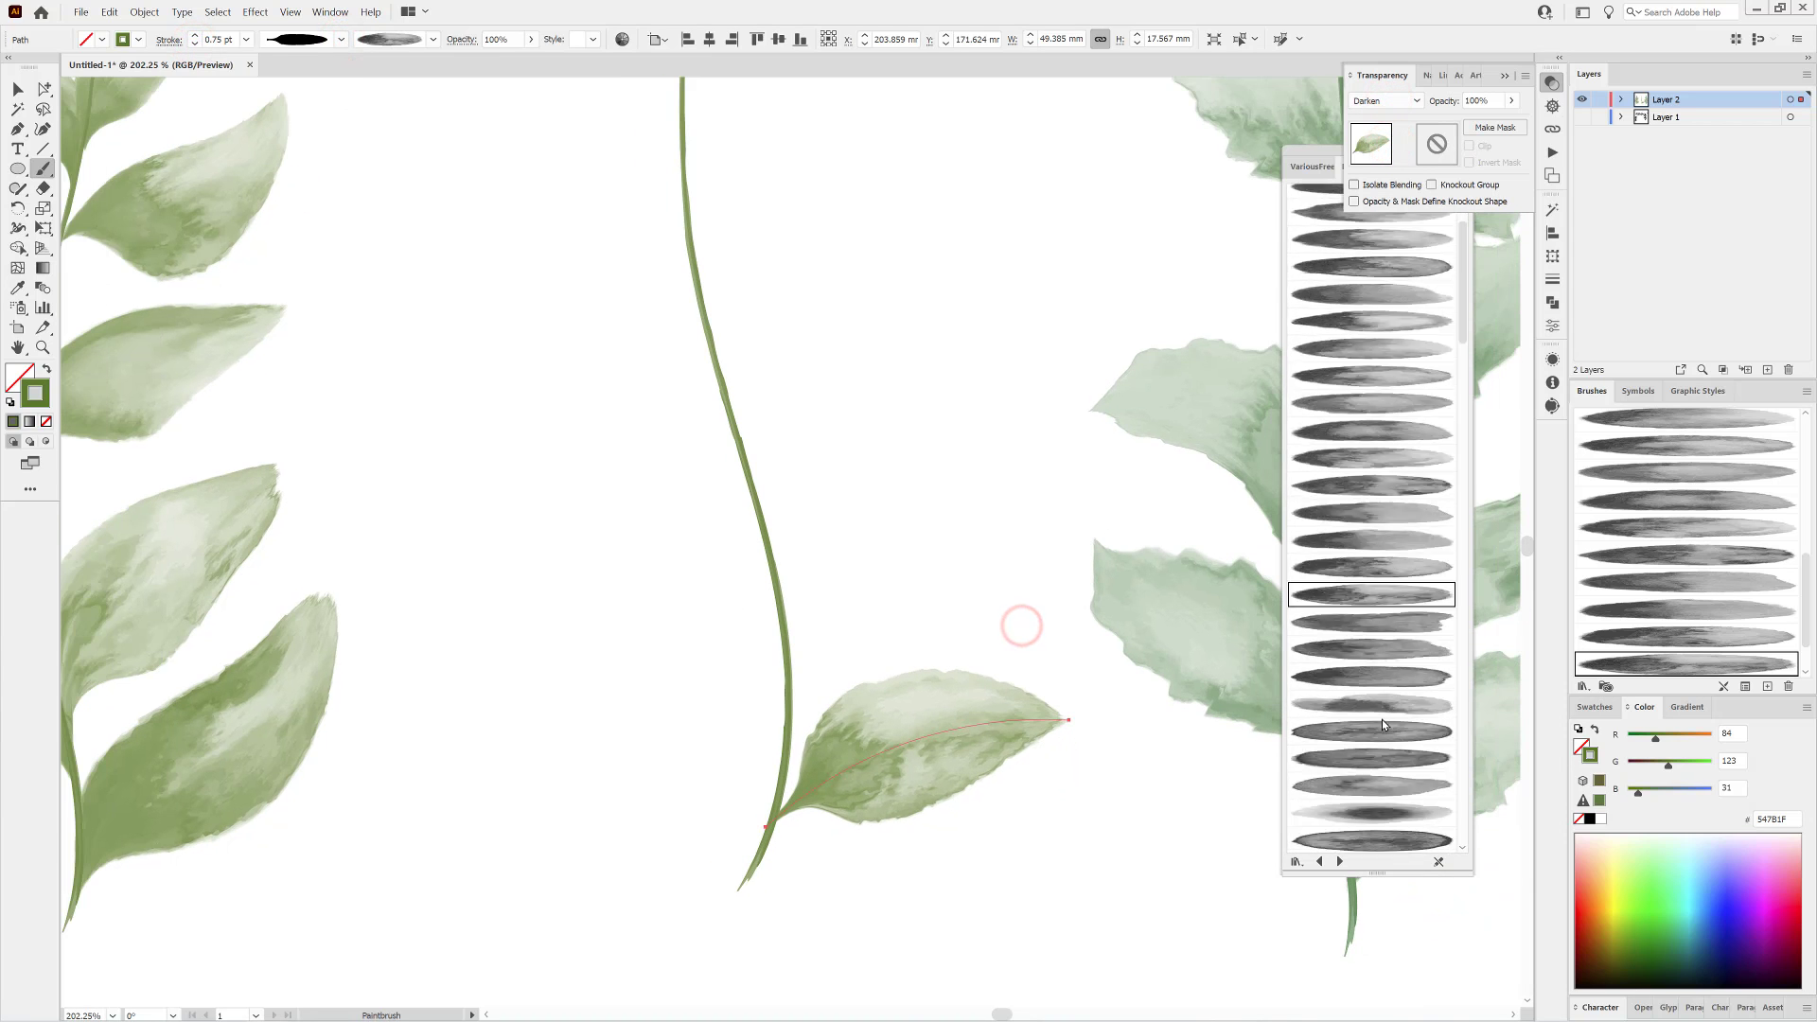
{"action": "scroll", "coordinate": [1391, 653], "scroll_direction": "down", "scroll_amount": 2}
{"action": "left_click", "coordinate": [1401, 522]}
{"action": "key", "text": "ctrl"}
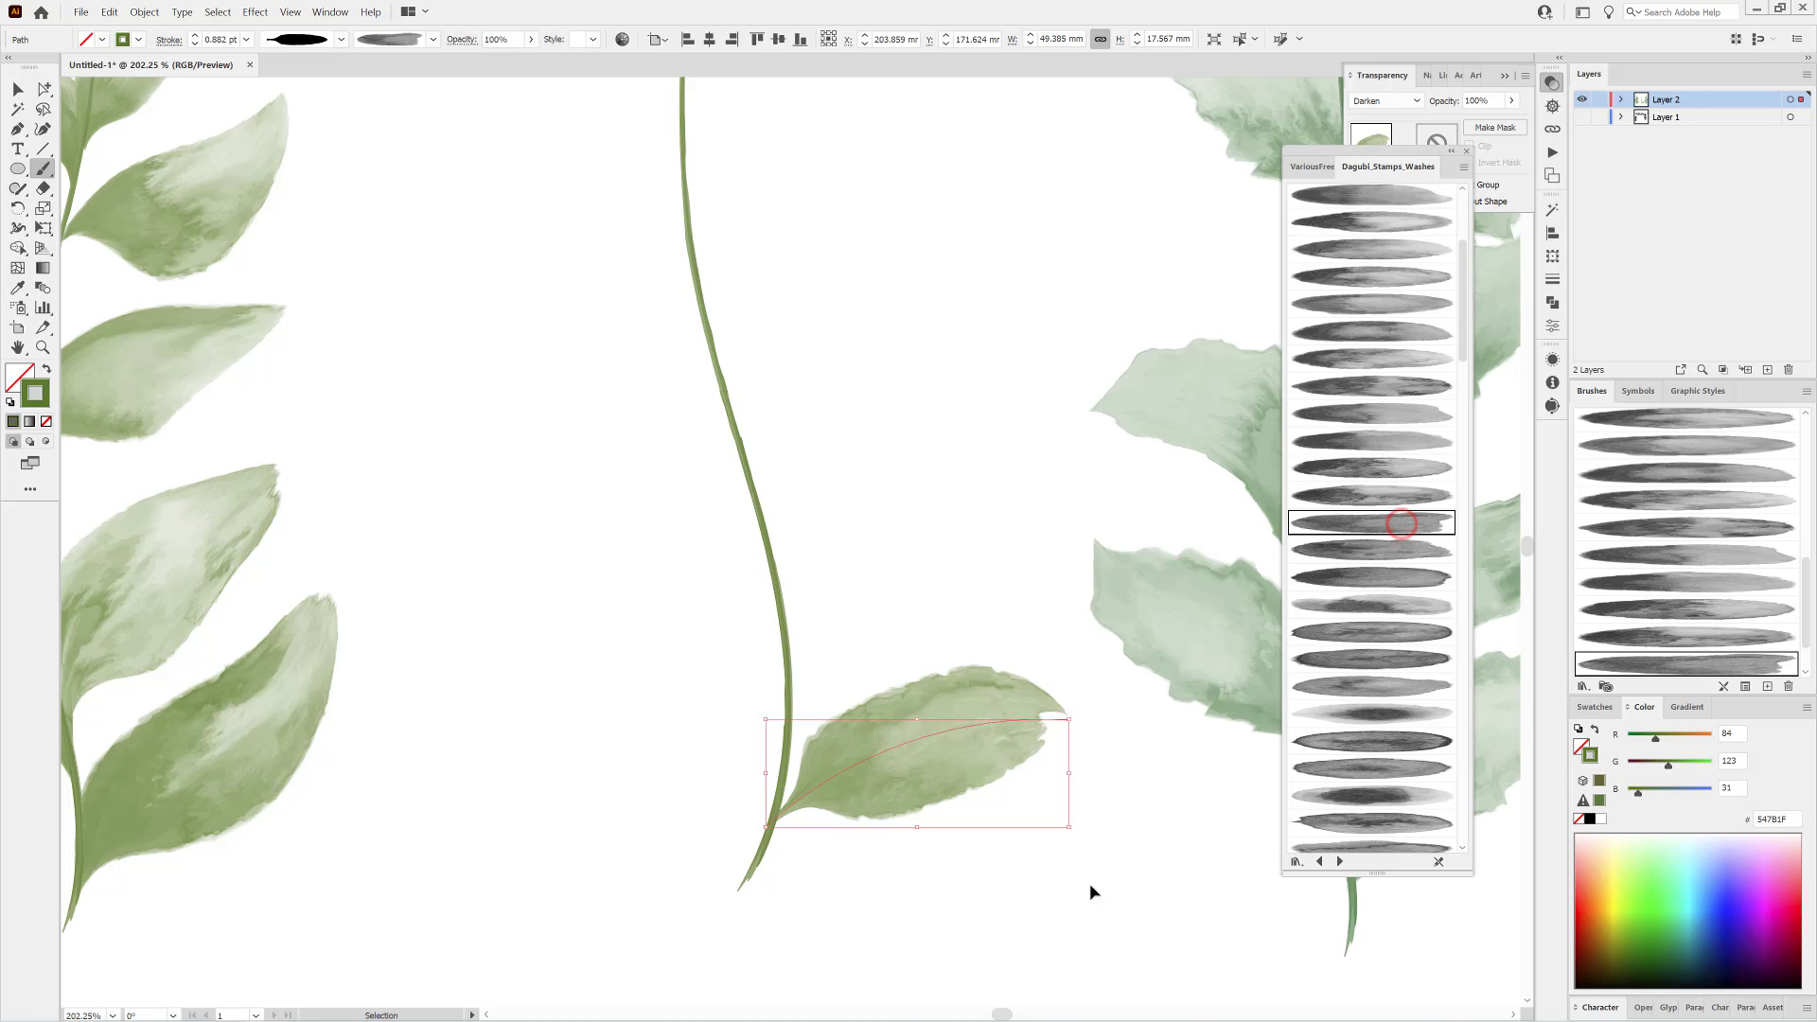
{"action": "left_click", "coordinate": [1093, 892], "text": "ctrl"}
Paint three more leaves up the middle stem at the lower left, right and left, using a different wash brush for each.
{"action": "left_click", "coordinate": [1399, 549]}
{"action": "left_click_drag", "start_coordinate": [761, 845], "coordinate": [541, 605]}
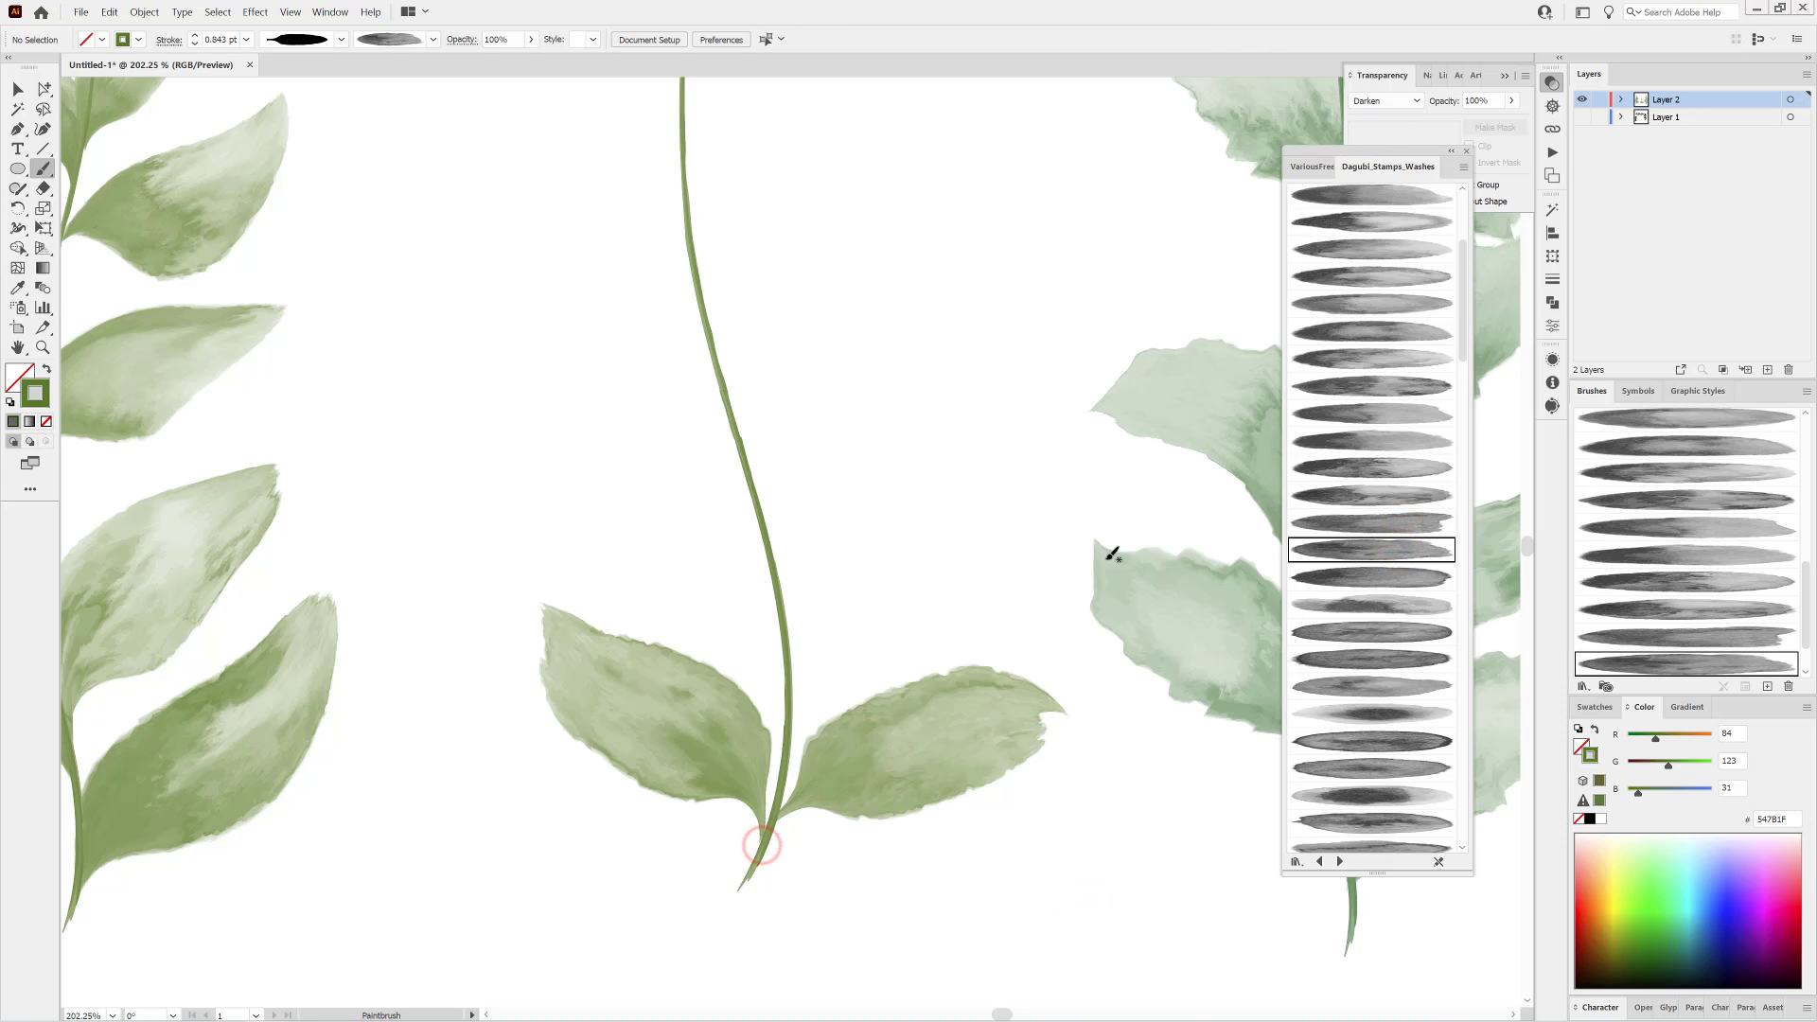
{"action": "scroll", "coordinate": [1325, 568], "scroll_direction": "down", "scroll_amount": 2}
{"action": "left_click", "coordinate": [1386, 526]}
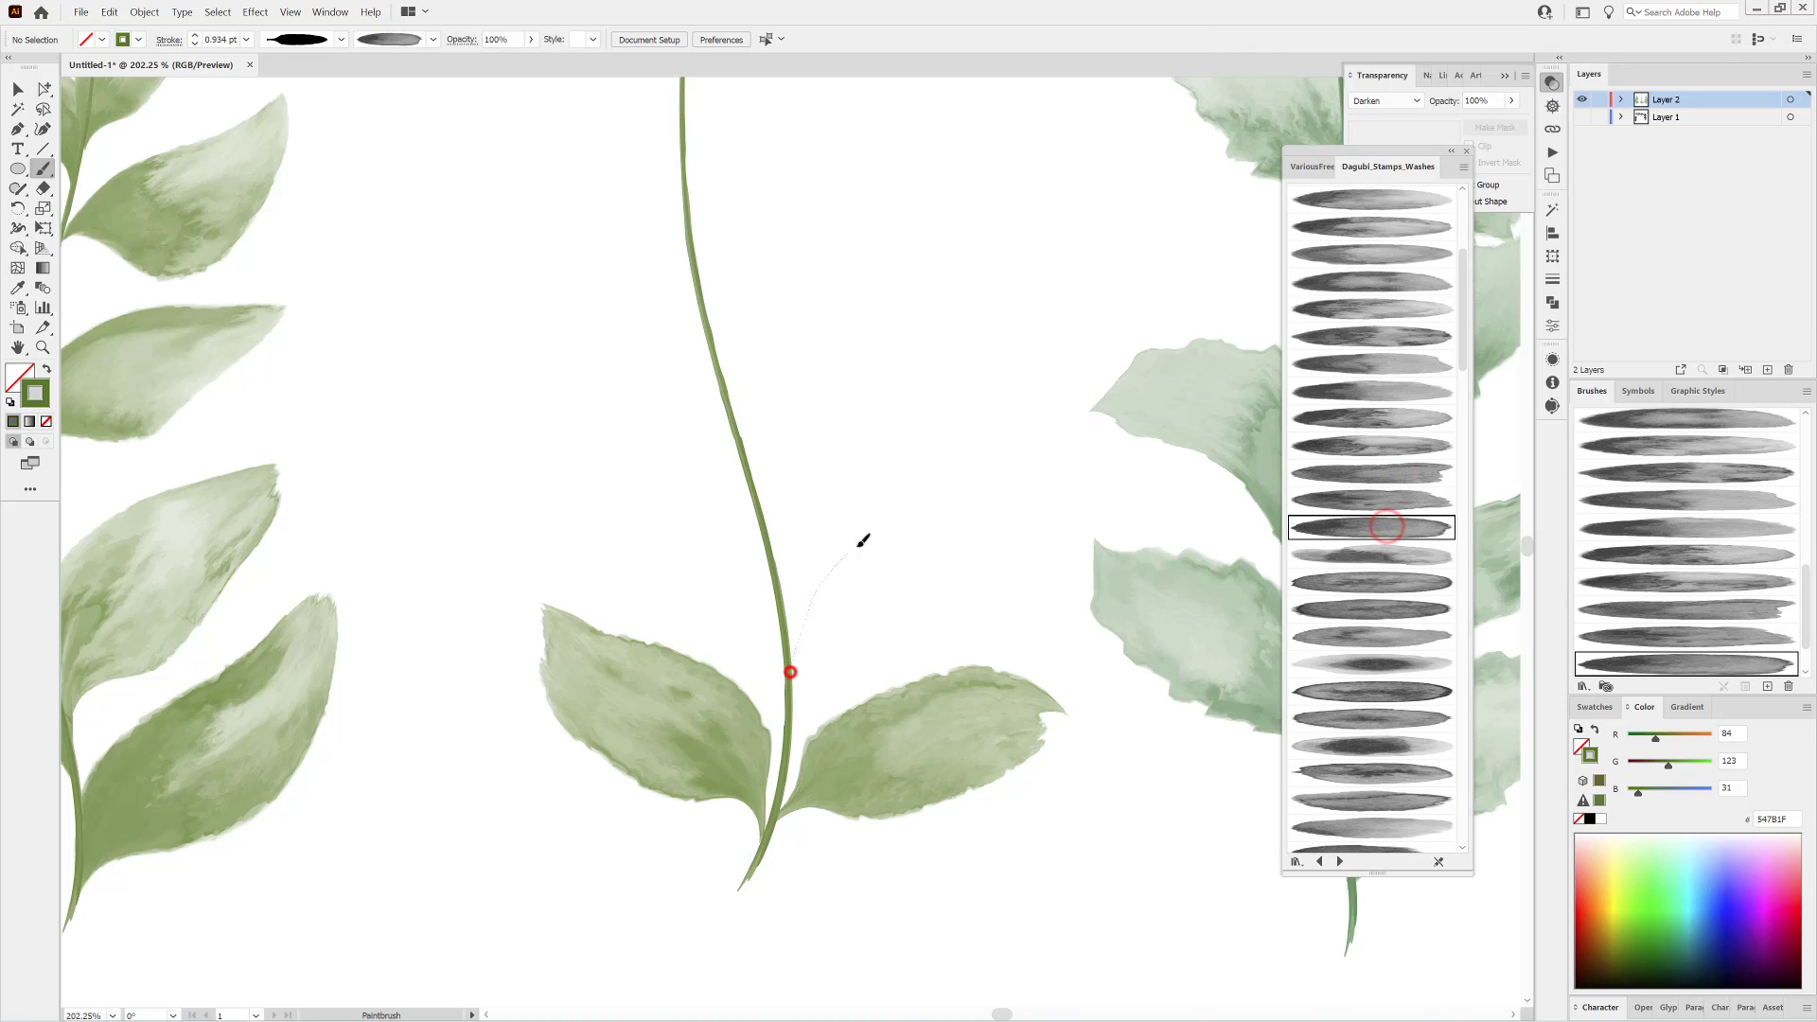
{"action": "left_click_drag", "start_coordinate": [863, 539], "coordinate": [1039, 422]}
{"action": "left_click", "coordinate": [923, 557], "text": "ctrl"}
{"action": "left_click", "coordinate": [1172, 897], "text": "ctrl"}
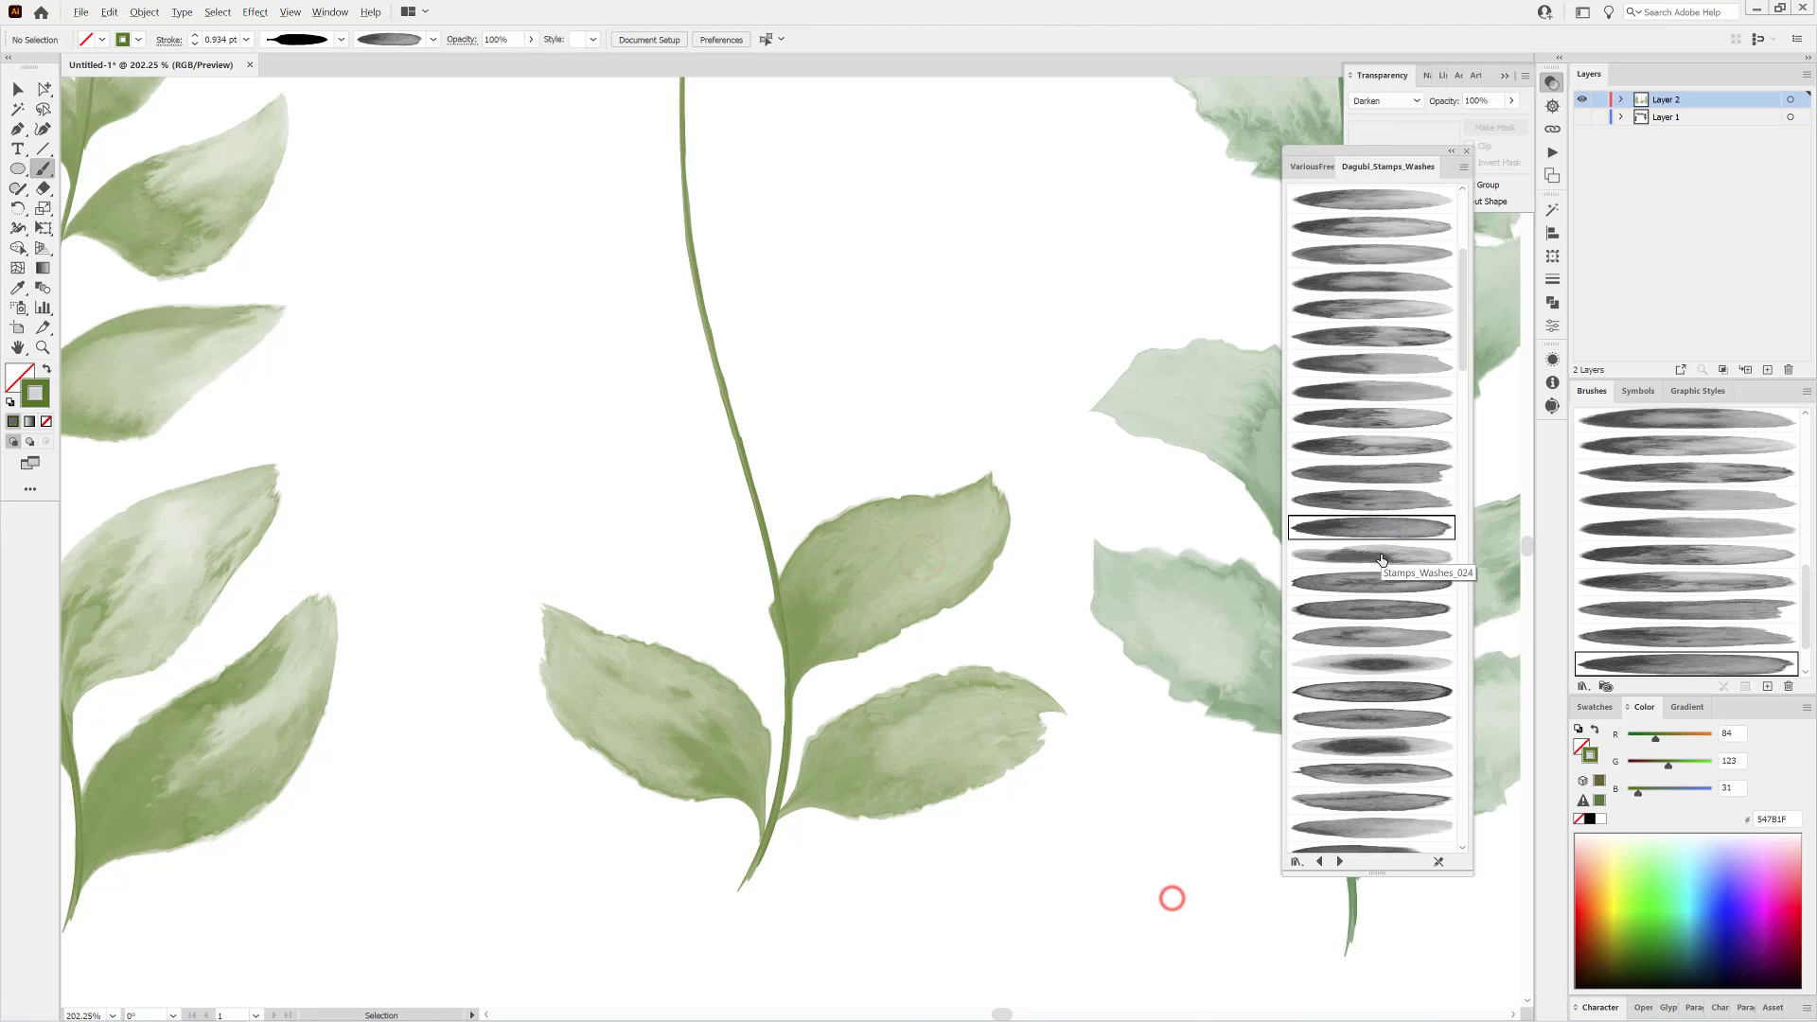
{"action": "scroll", "coordinate": [1381, 568], "scroll_direction": "down", "scroll_amount": 5}
{"action": "left_click", "coordinate": [1383, 672]}
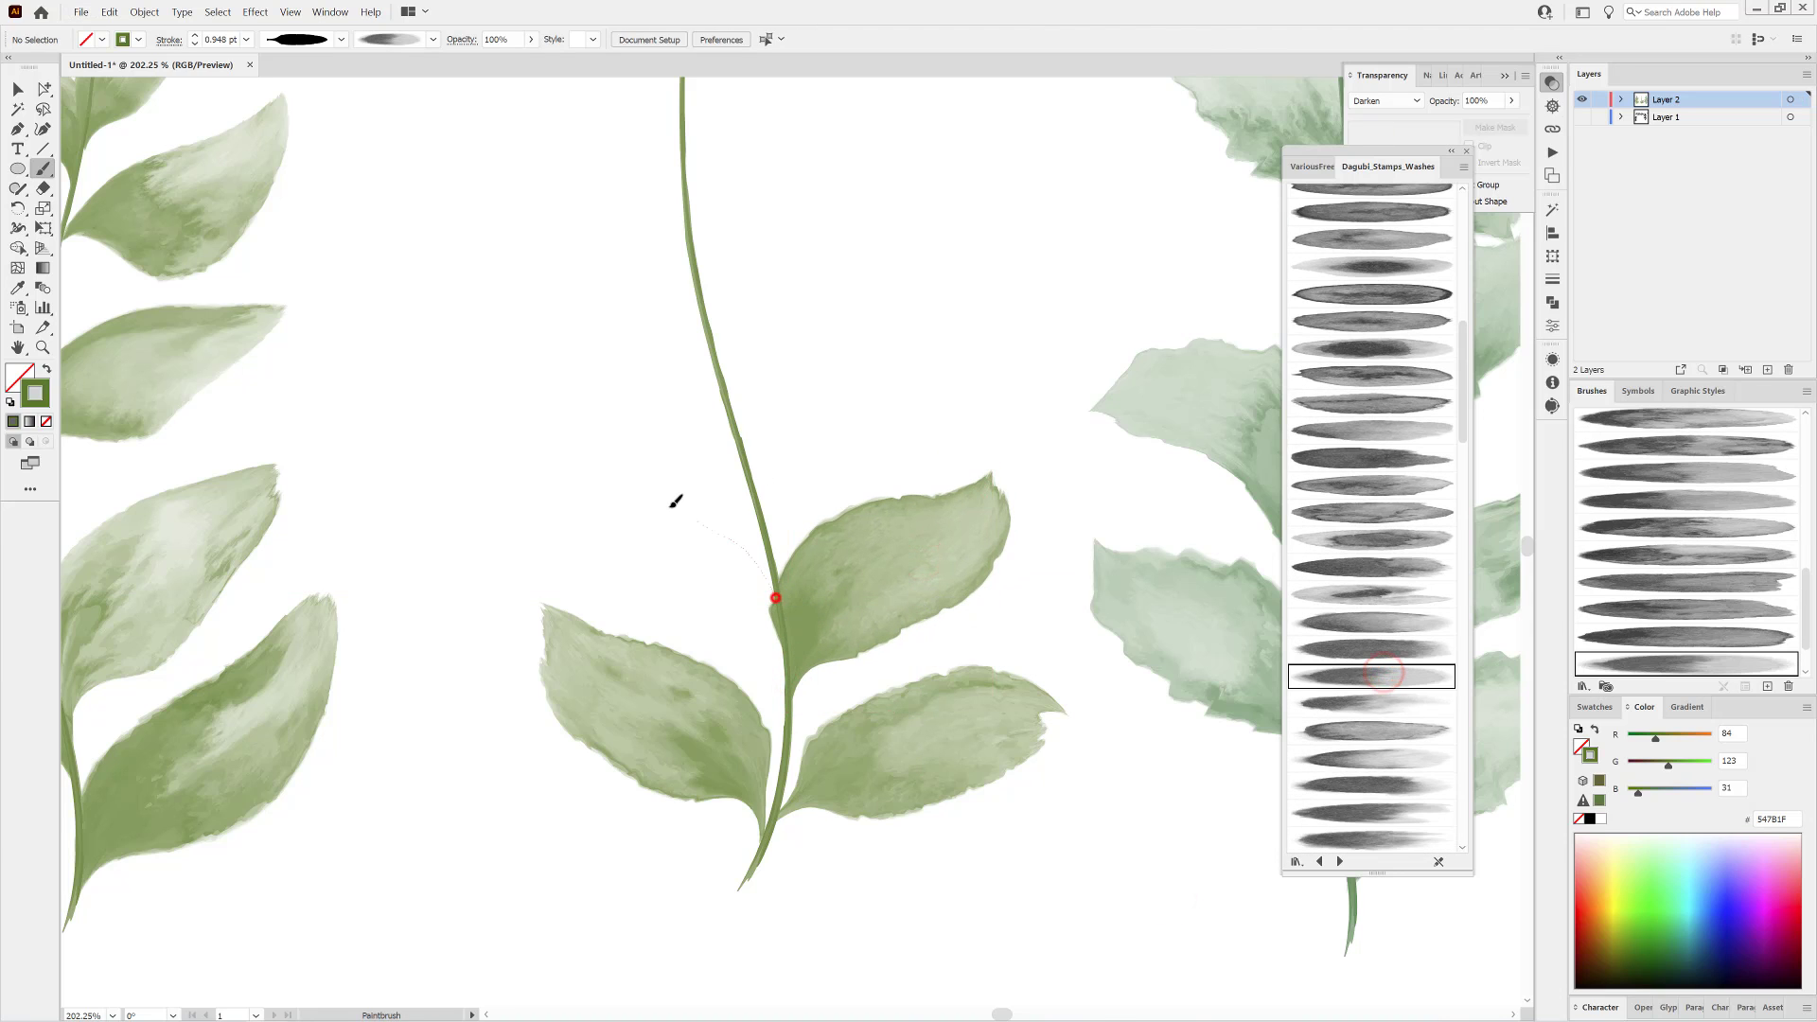
{"action": "left_click_drag", "start_coordinate": [673, 502], "coordinate": [542, 445]}
Replace the wash brushes of the second right leaf and both base leaves with softer, faded ones.
{"action": "left_click", "coordinate": [961, 586], "text": "ctrl"}
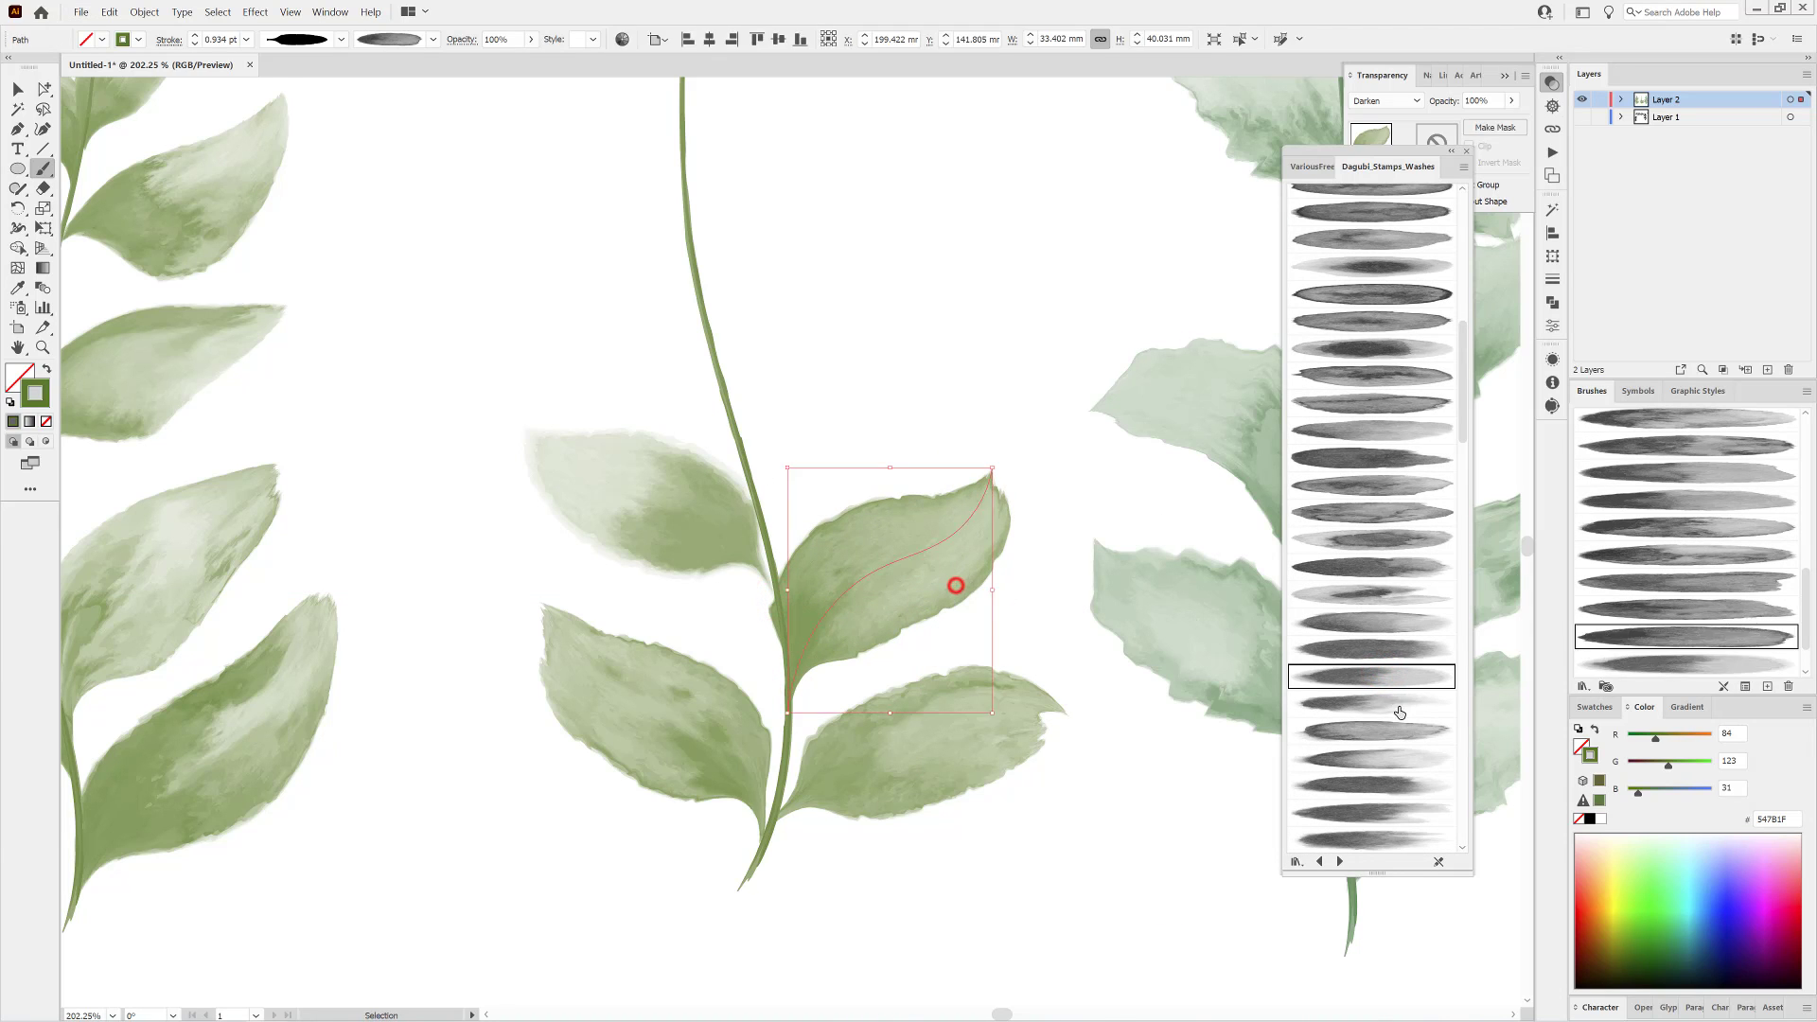
{"action": "left_click", "coordinate": [1391, 699]}
{"action": "left_click", "coordinate": [960, 786], "text": "ctrl"}
{"action": "left_click", "coordinate": [1393, 700]}
{"action": "left_click", "coordinate": [1378, 729]}
{"action": "left_click", "coordinate": [689, 778], "text": "ctrl"}
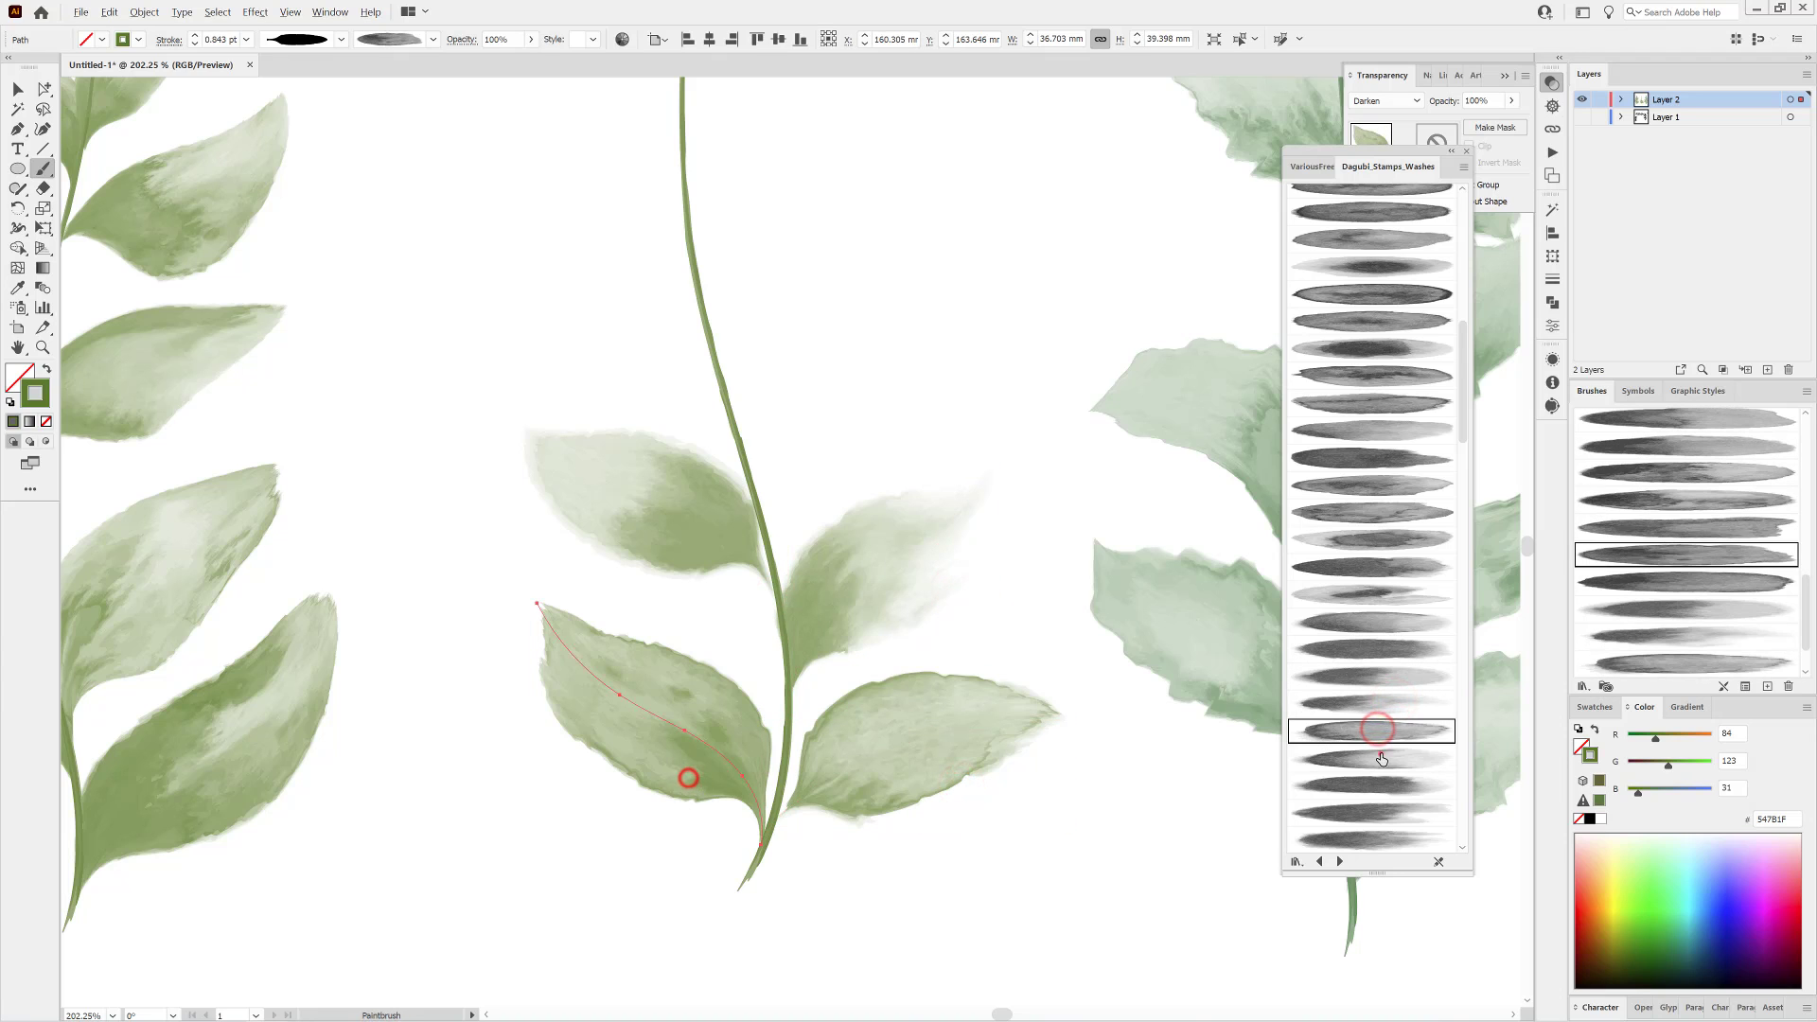
{"action": "left_click", "coordinate": [1380, 755]}
{"action": "left_click", "coordinate": [1053, 933], "text": "ctrl"}
Paint a third leaf on the middle stem's right side with another wash brush and the last width profile in the list.
{"action": "scroll", "coordinate": [1363, 747], "scroll_direction": "down", "scroll_amount": 1}
{"action": "left_click", "coordinate": [1375, 689]}
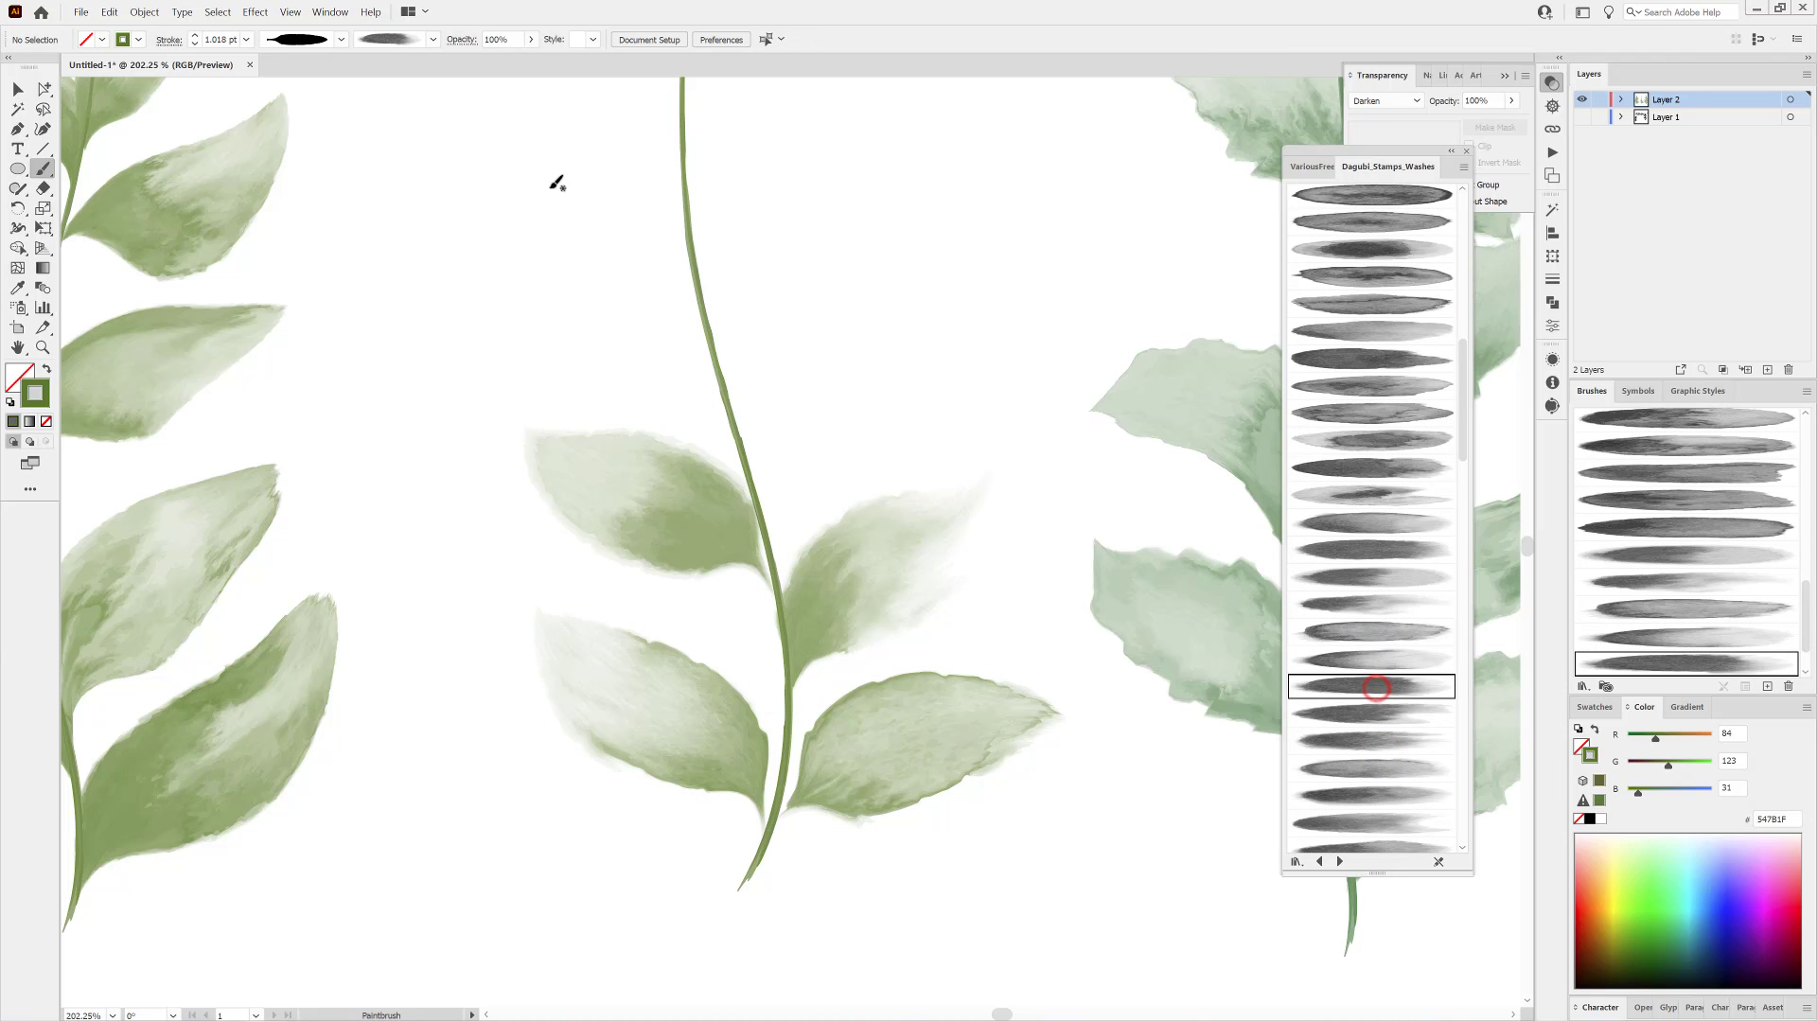
{"action": "left_click", "coordinate": [341, 39]}
{"action": "left_click", "coordinate": [298, 215]}
{"action": "mouse_move", "coordinate": [763, 519]}
{"action": "left_mouse_down"}
{"action": "mouse_move", "coordinate": [840, 369]}
{"action": "mouse_move", "coordinate": [937, 304]}
{"action": "left_mouse_up"}
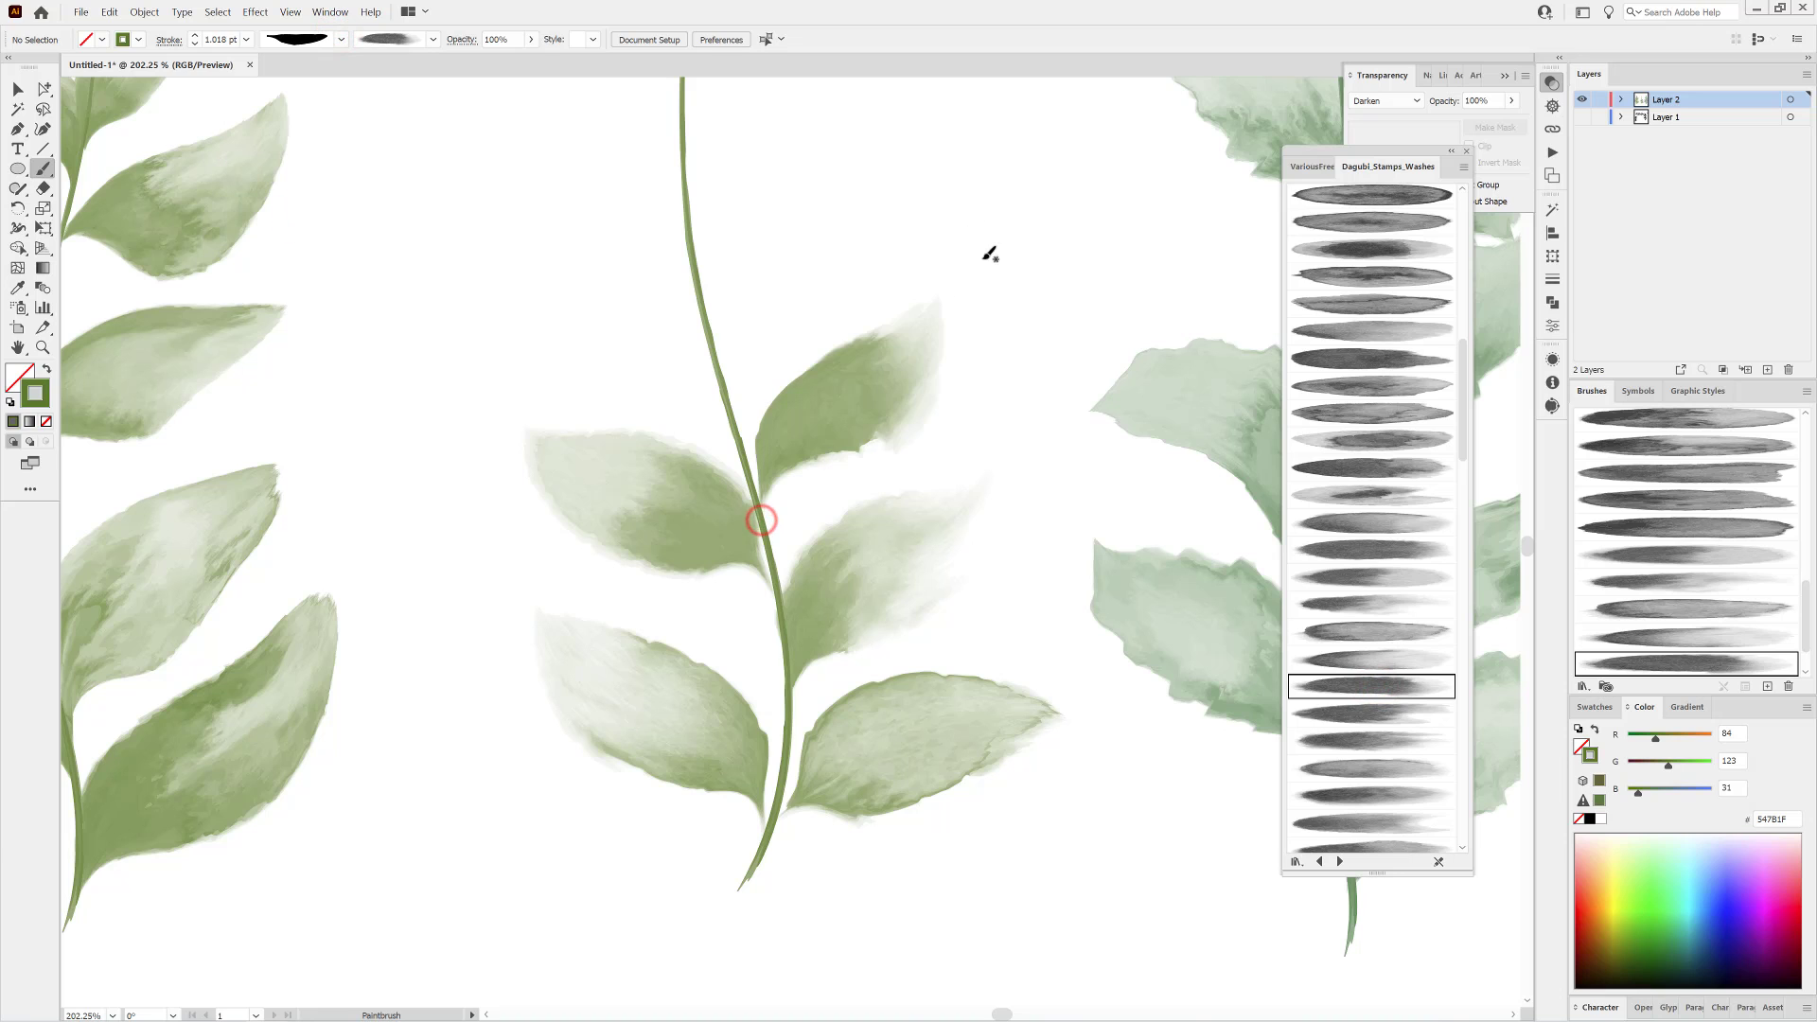
Paint a curled leaf on the middle stem's left and one higher on its right, each with a different wash brush.
{"action": "left_click", "coordinate": [1383, 714]}
{"action": "left_click_drag", "start_coordinate": [540, 286], "coordinate": [497, 226]}
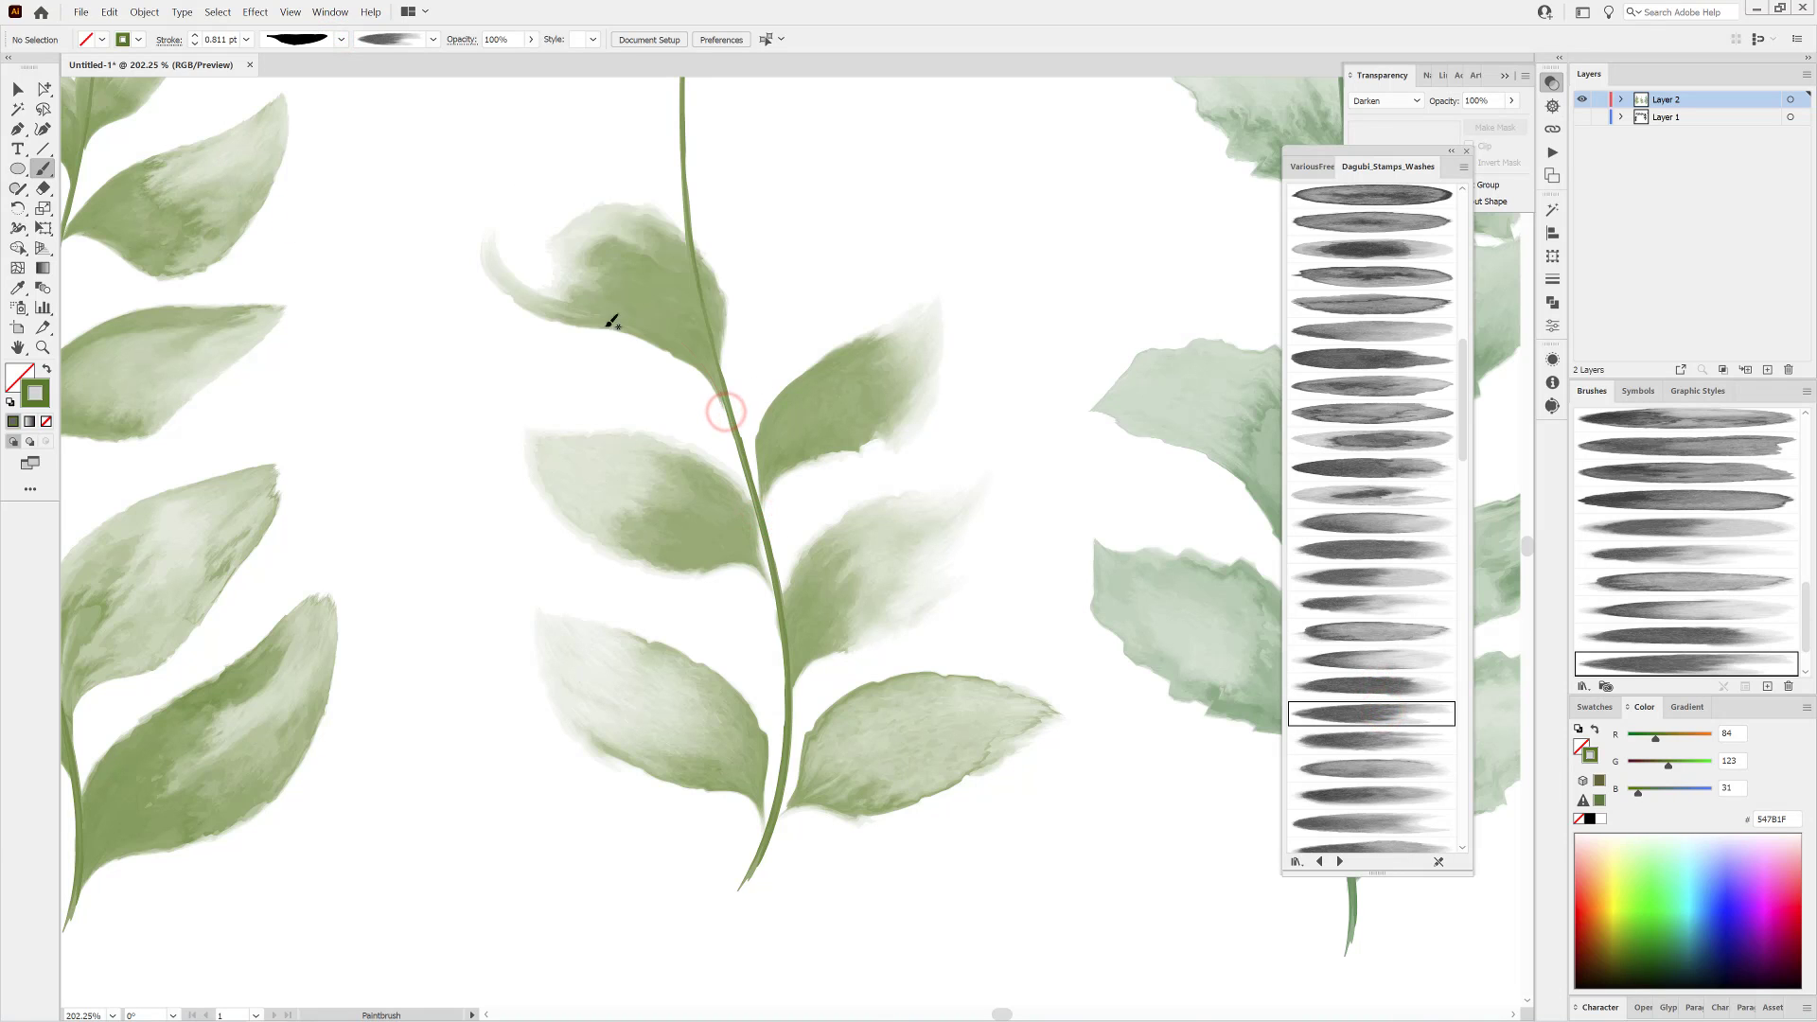
{"action": "left_click_drag", "start_coordinate": [606, 316], "coordinate": [619, 362]}
{"action": "left_click_drag", "start_coordinate": [857, 247], "coordinate": [832, 416]}
{"action": "left_click", "coordinate": [1006, 376]}
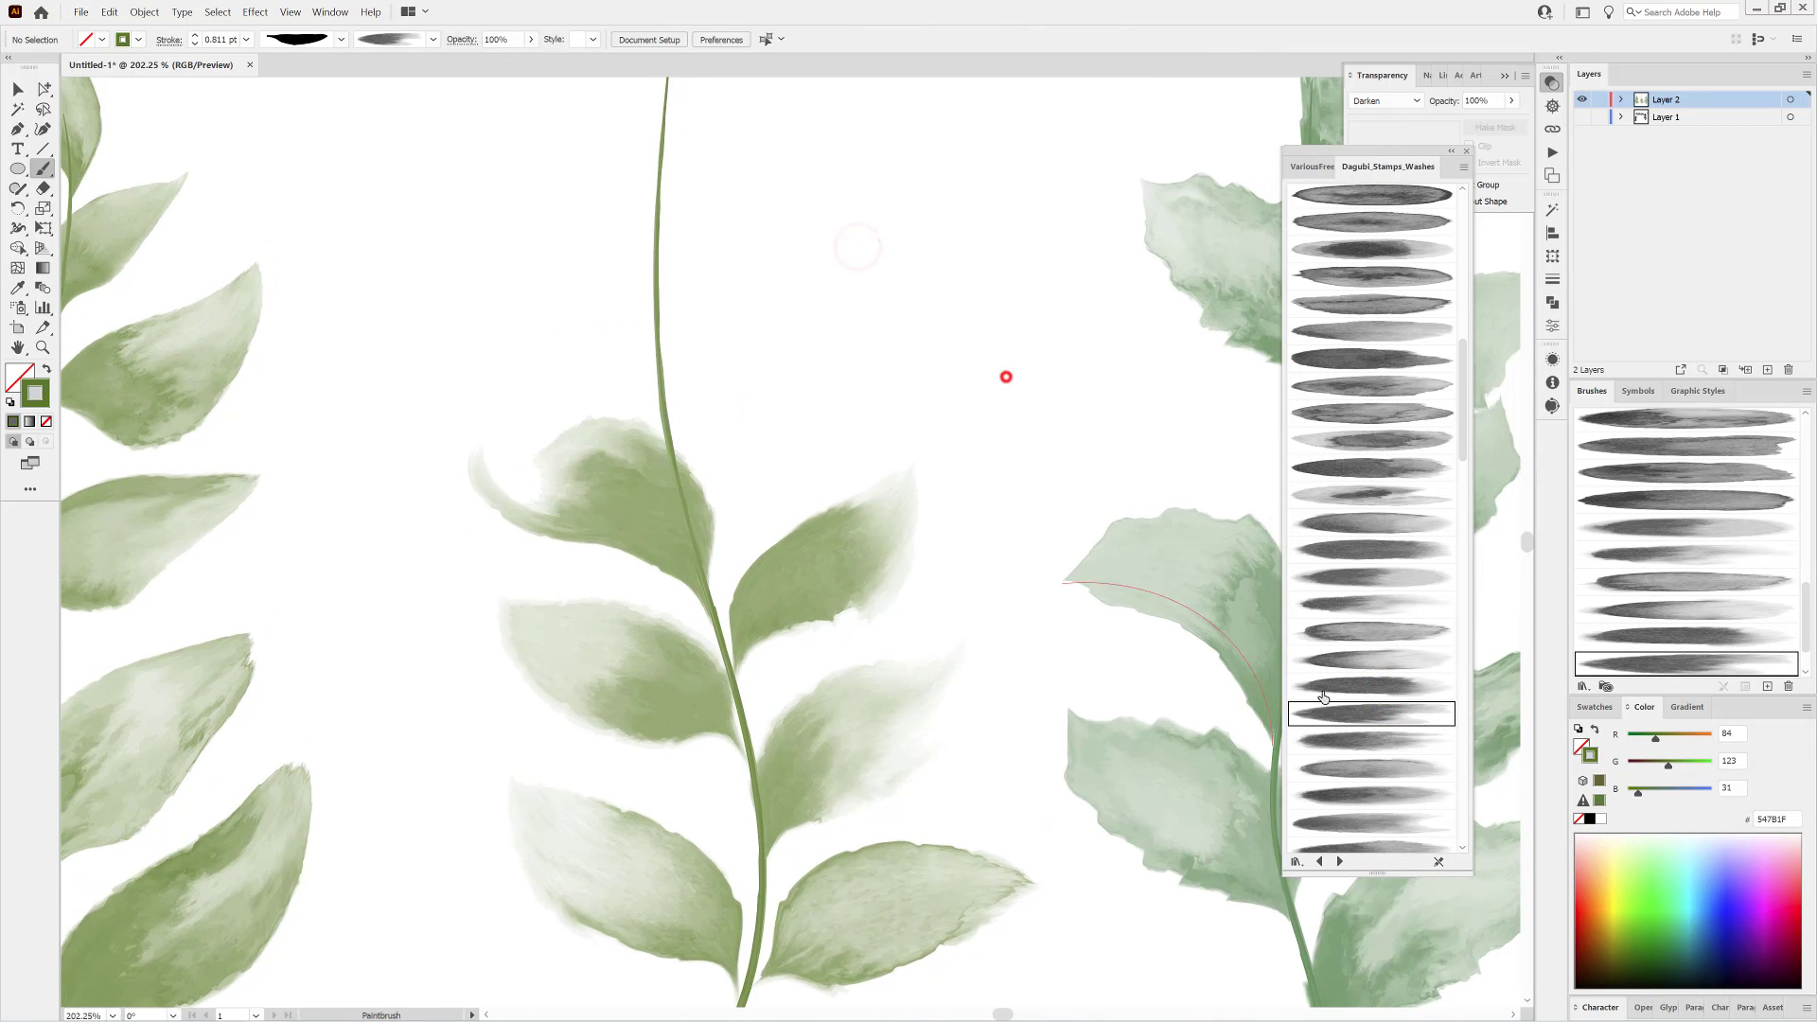
{"action": "left_click", "coordinate": [1347, 738]}
{"action": "left_click_drag", "start_coordinate": [783, 392], "coordinate": [889, 328]}
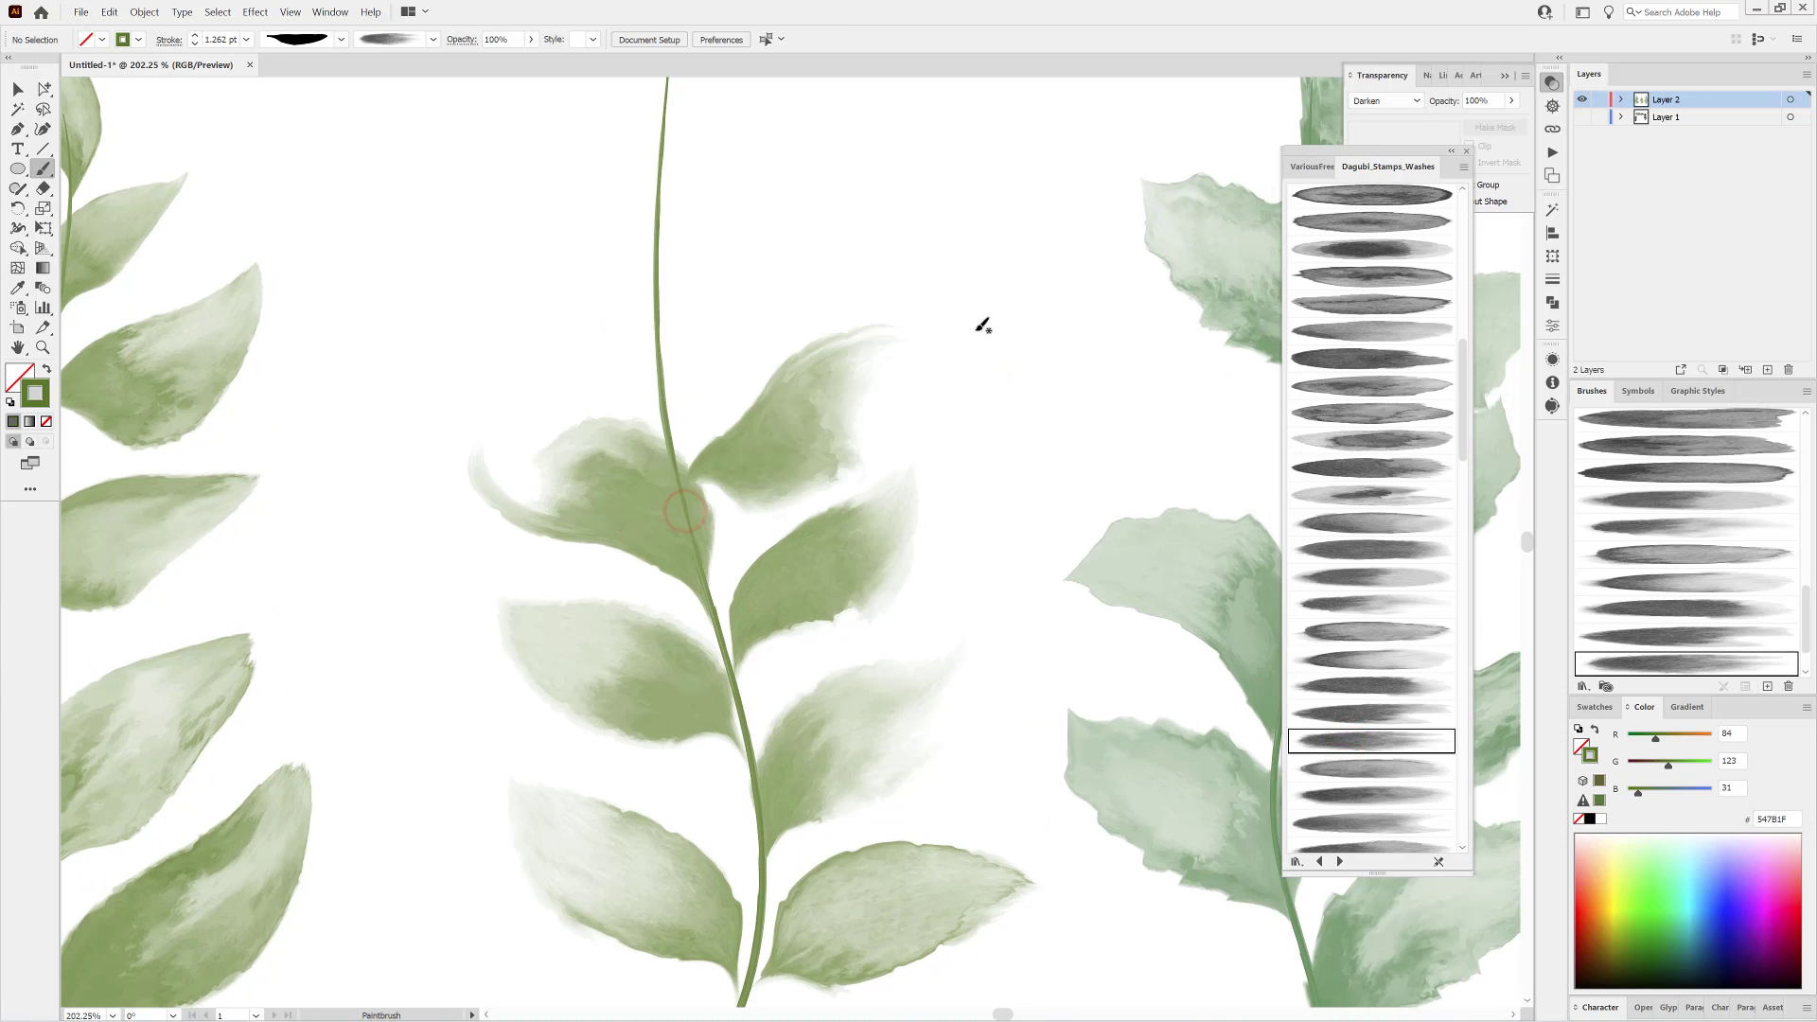
Paint the next leaf on the middle stem's left with another wash brush, deleting the first attempt and redrawing it.
{"action": "left_click", "coordinate": [1370, 770]}
{"action": "left_click_drag", "start_coordinate": [556, 322], "coordinate": [449, 269]}
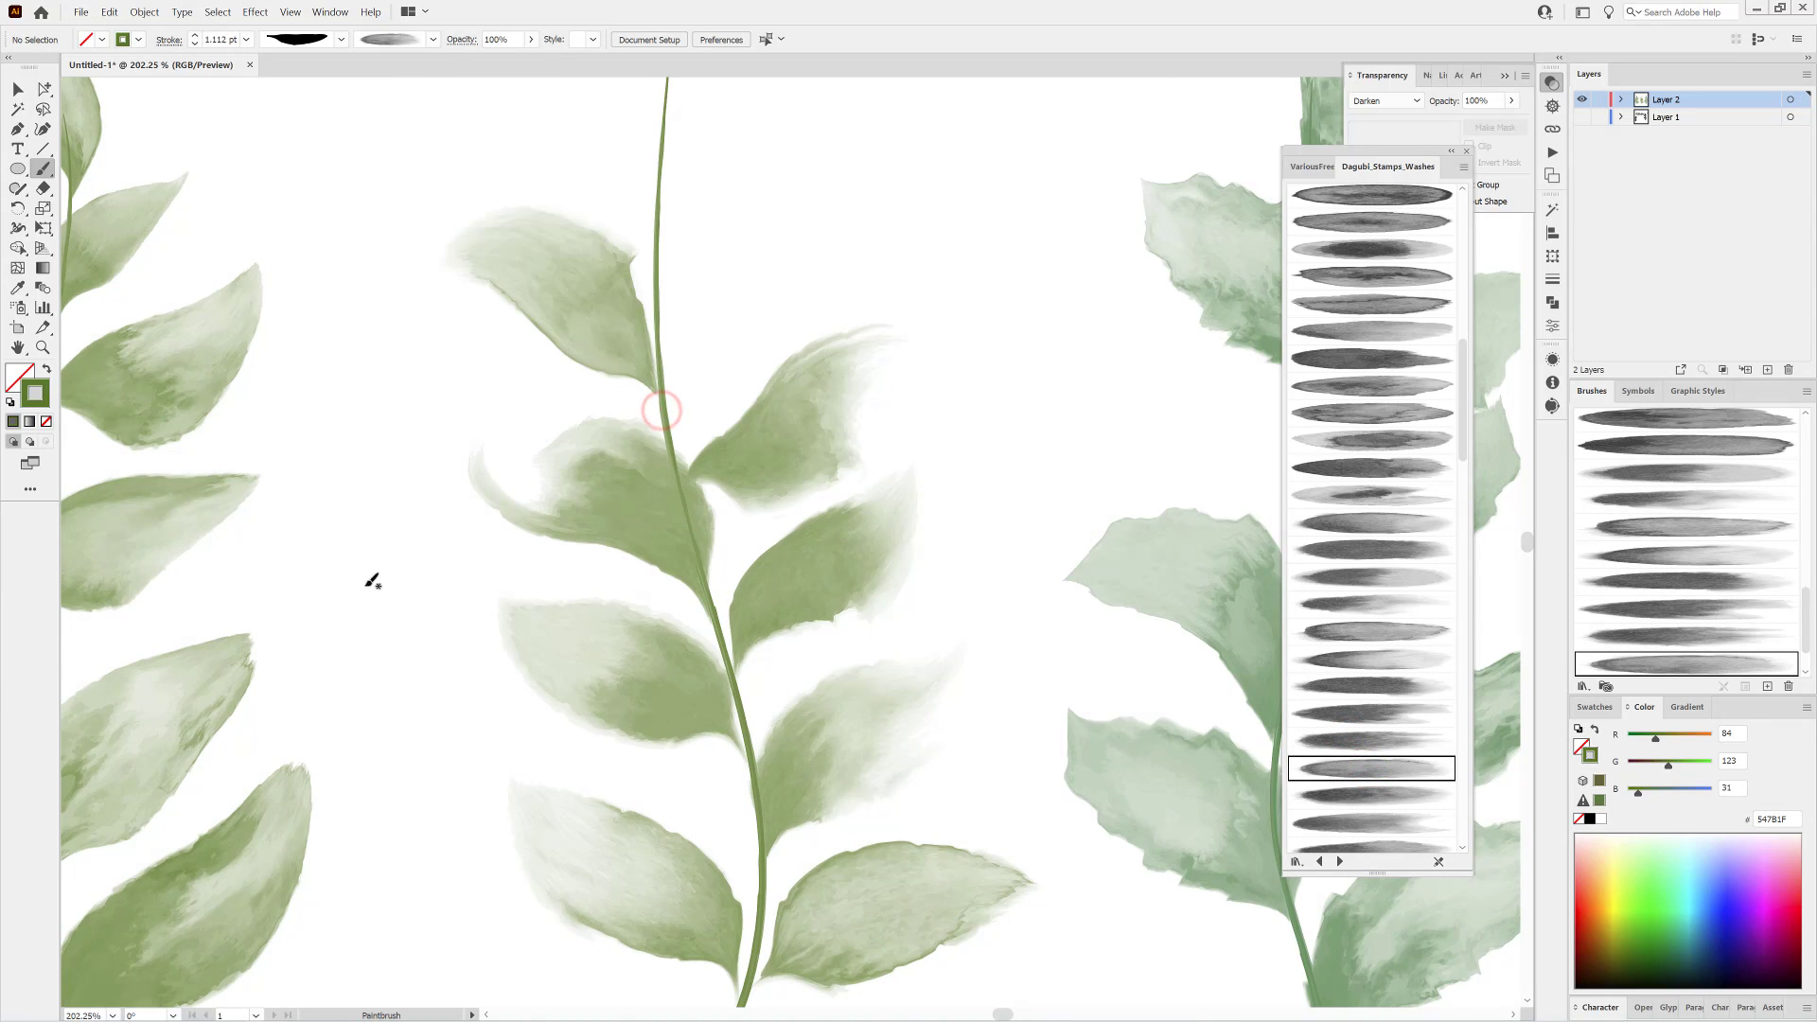
{"action": "left_click", "coordinate": [620, 349], "text": "ctrl"}
{"action": "key", "text": "Delete"}
{"action": "left_click_drag", "start_coordinate": [662, 398], "coordinate": [473, 216]}
{"action": "left_click", "coordinate": [530, 287], "text": "ctrl"}
{"action": "left_click", "coordinate": [1019, 240], "text": "ctrl"}
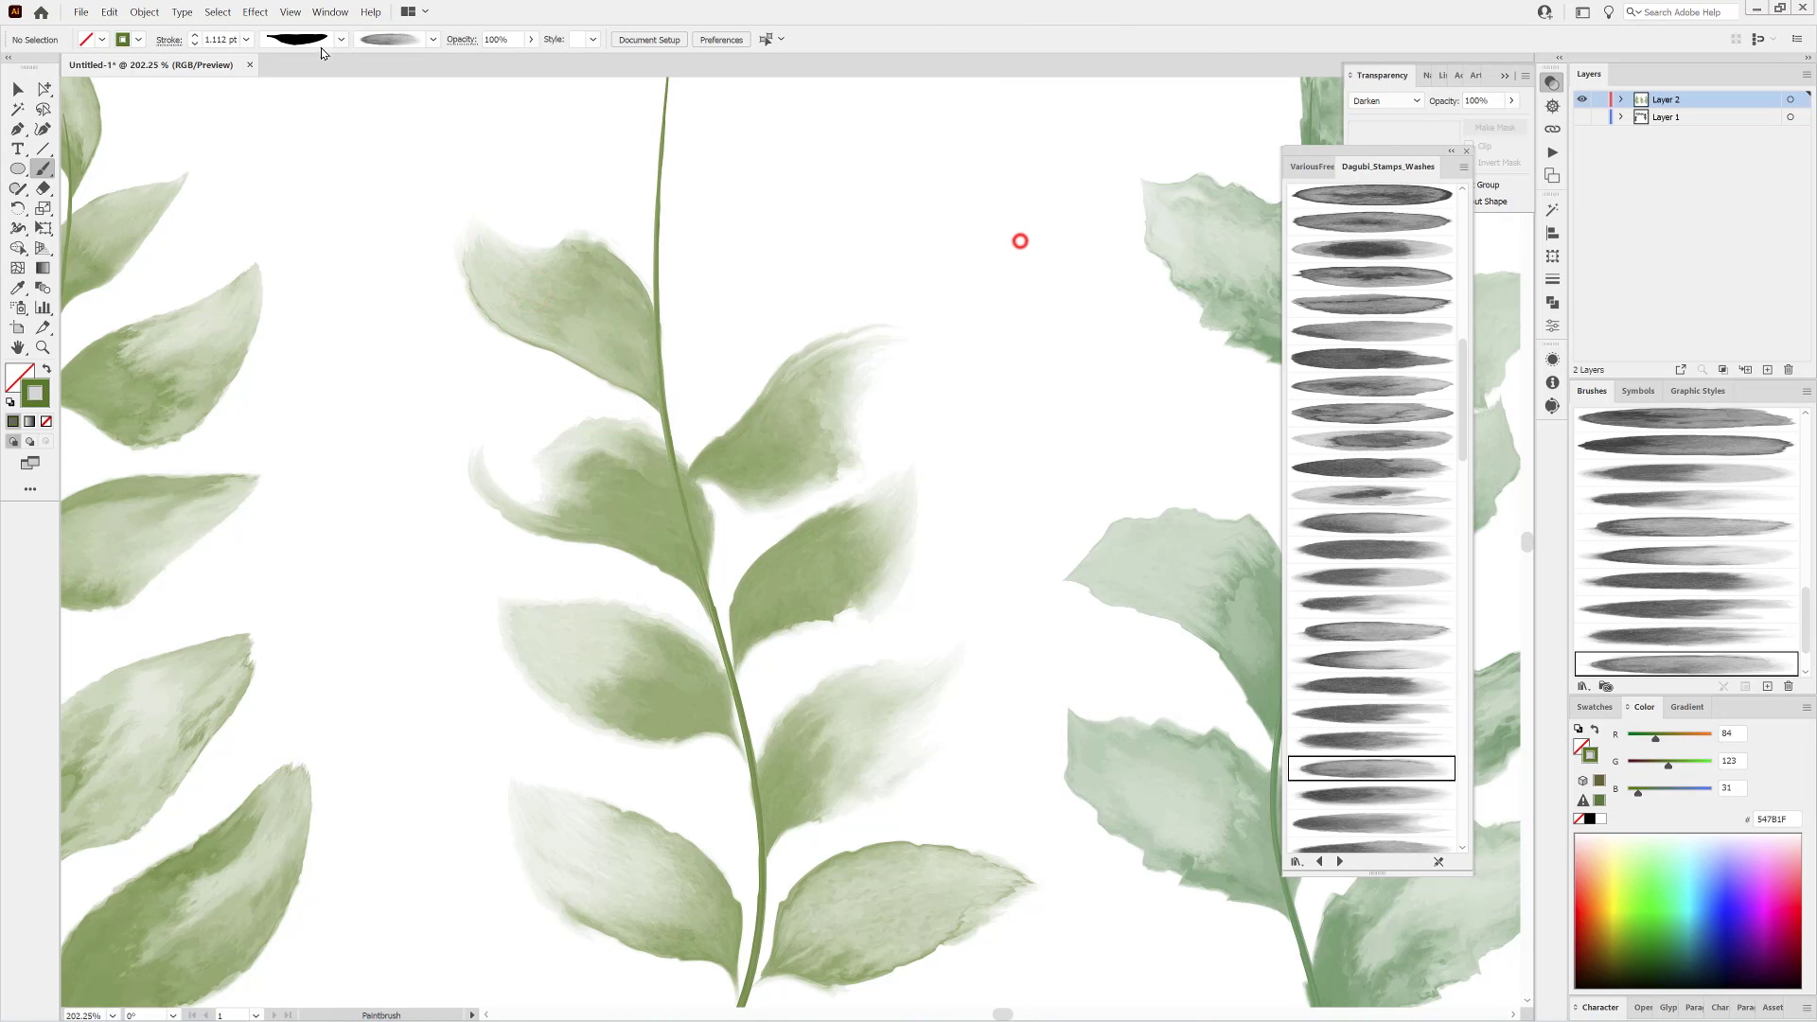
Switch to the narrow-stalked leaf width profile and another wash brush, and paint a leaf about 21 mm wide on the middle stem's right.
{"action": "left_click", "coordinate": [340, 40]}
{"action": "left_click", "coordinate": [311, 194]}
{"action": "left_click", "coordinate": [1388, 796]}
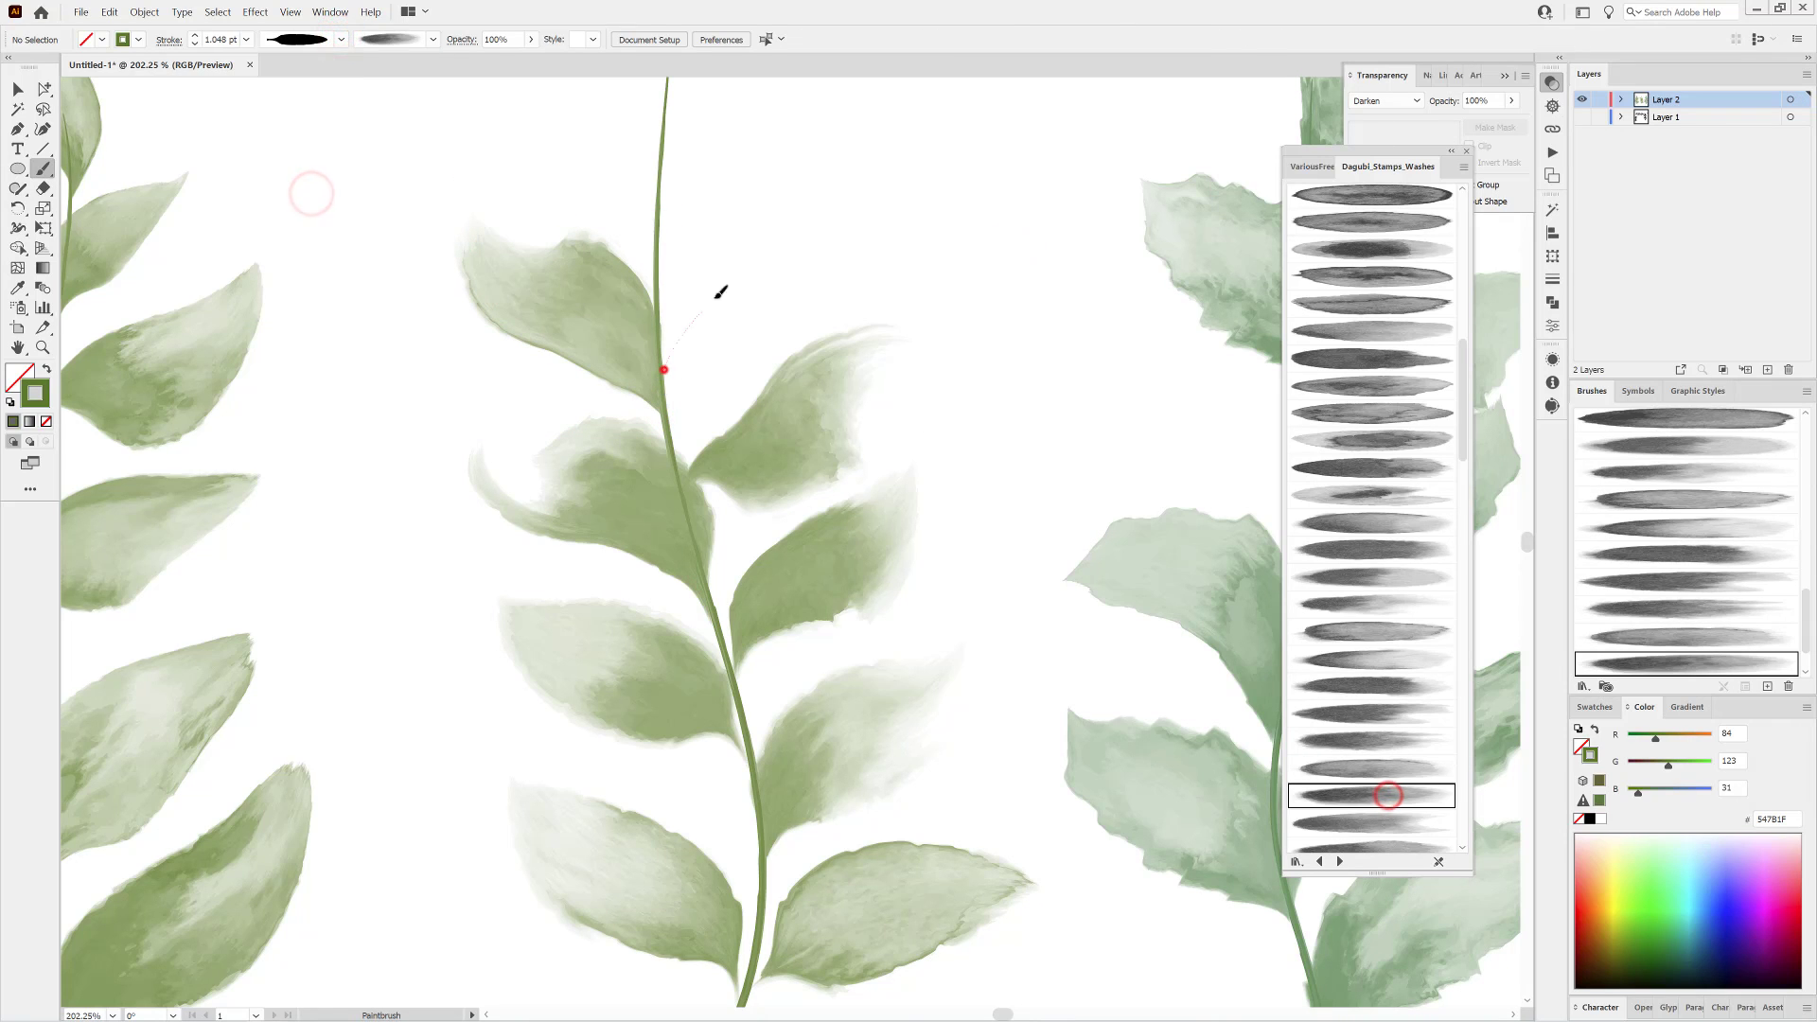
{"action": "left_click_drag", "start_coordinate": [717, 298], "coordinate": [797, 210]}
{"action": "left_click_drag", "start_coordinate": [979, 382], "coordinate": [902, 304]}
{"action": "left_click_drag", "start_coordinate": [900, 298], "coordinate": [857, 406]}
{"action": "left_click_drag", "start_coordinate": [758, 441], "coordinate": [747, 450]}
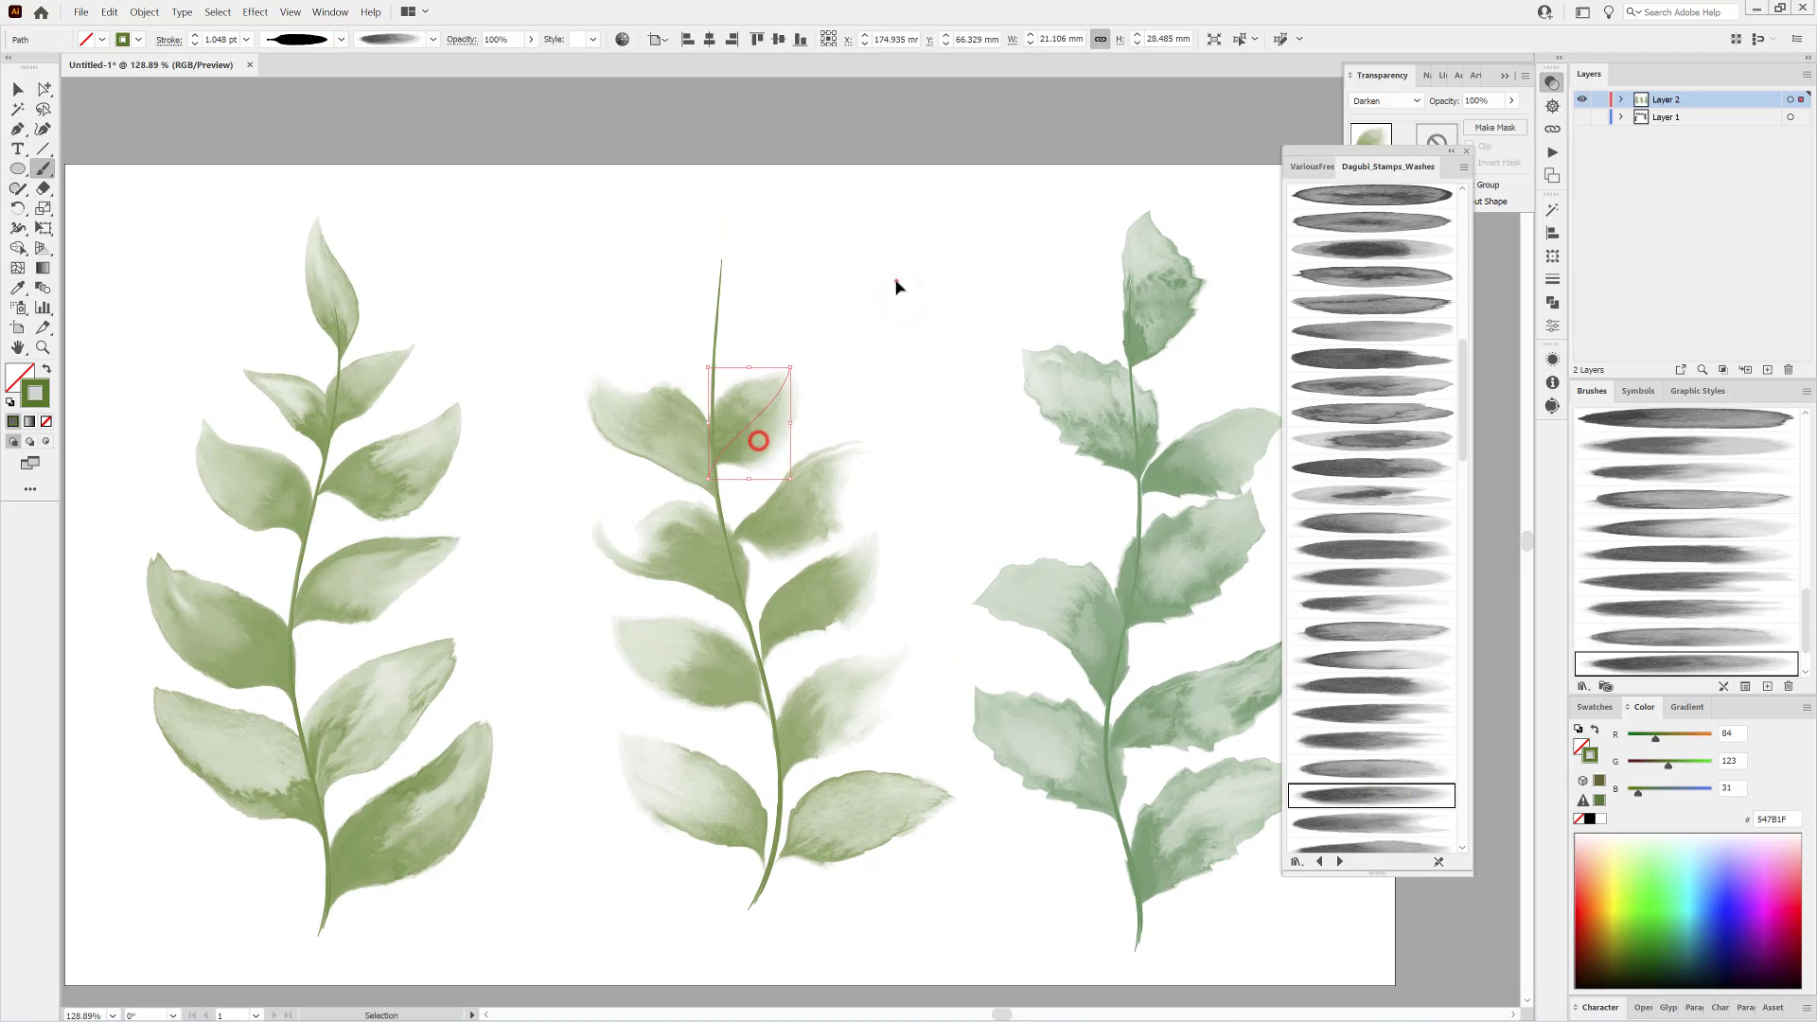
{"action": "left_click", "coordinate": [896, 281], "text": "ctrl"}
Paint a pair of leaves just below the middle stem's tip, one on each side, with different wash brushes.
{"action": "left_click", "coordinate": [1378, 823]}
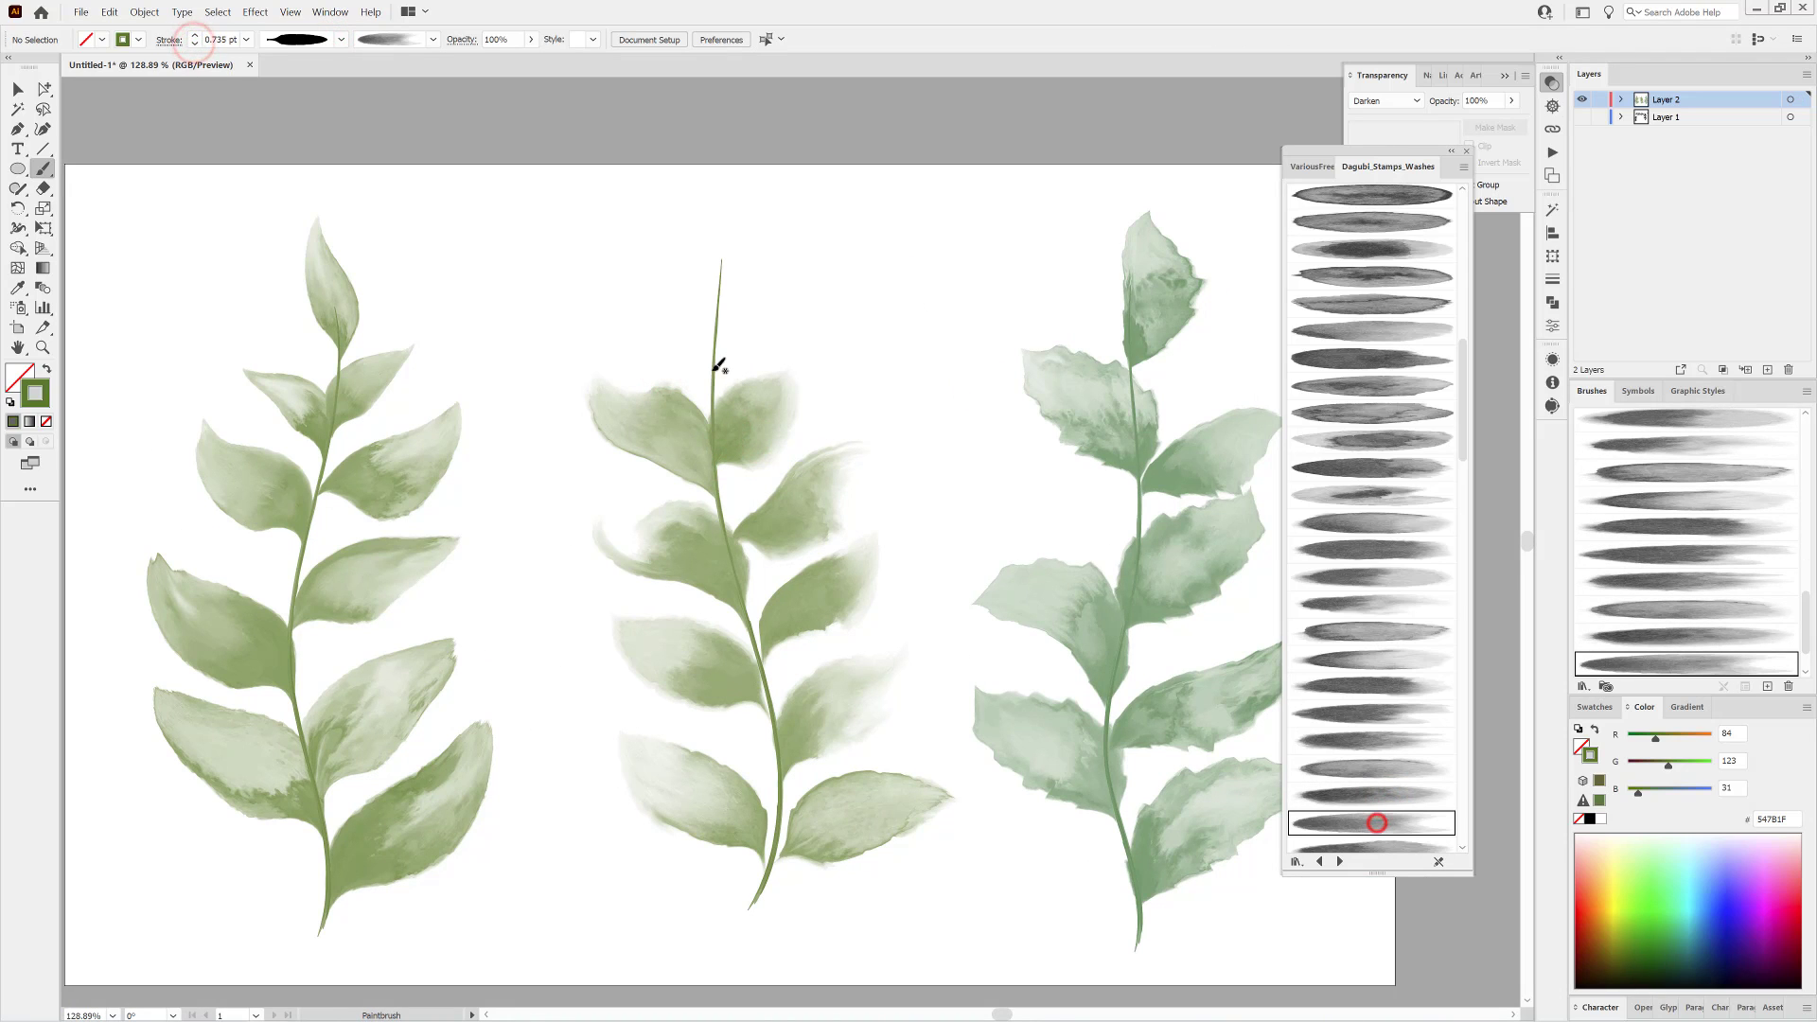
{"action": "left_click_drag", "start_coordinate": [822, 263], "coordinate": [791, 296]}
{"action": "left_click", "coordinate": [945, 292], "text": "ctrl"}
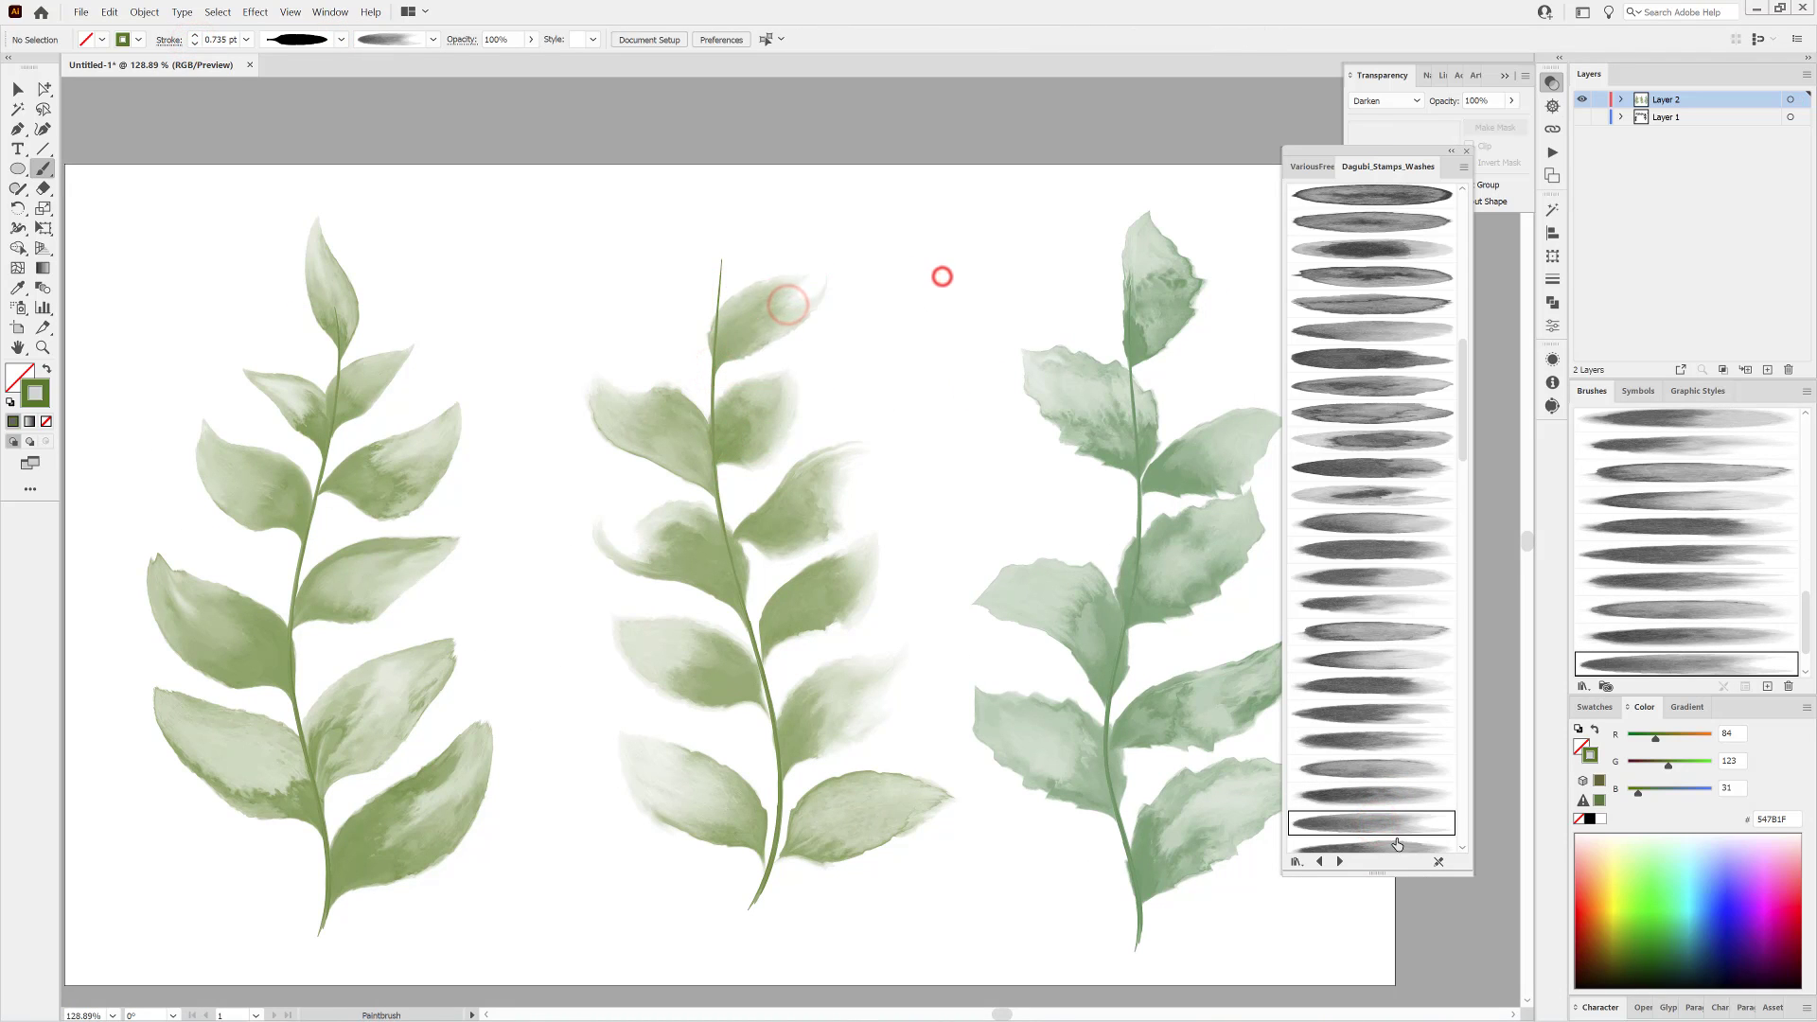
{"action": "scroll", "coordinate": [1388, 618], "scroll_direction": "down", "scroll_amount": 3}
{"action": "left_click", "coordinate": [1390, 601]}
{"action": "left_click_drag", "start_coordinate": [654, 269], "coordinate": [701, 378]}
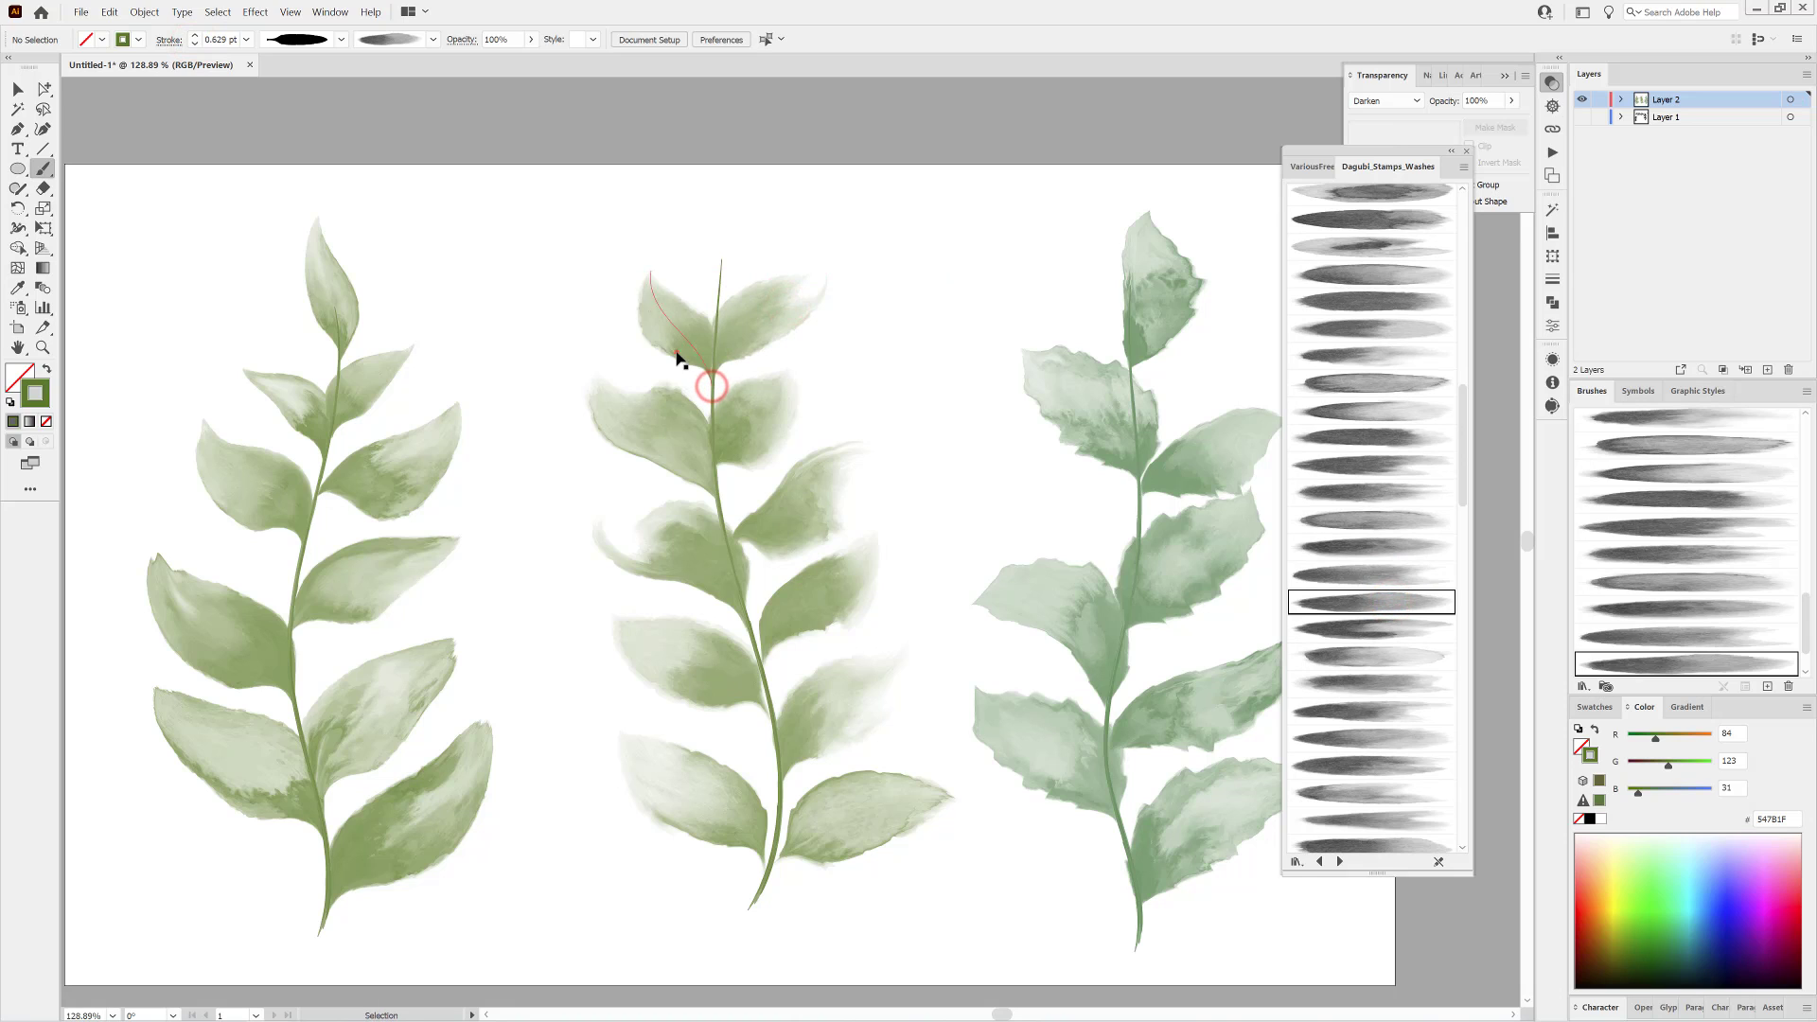
{"action": "left_click", "coordinate": [967, 204], "text": "ctrl"}
Paint a leaf at the middle stem's tip with another wash brush and width profile, and reduce its stroke to 0.4 pt.
{"action": "left_click", "coordinate": [1381, 627]}
{"action": "left_click", "coordinate": [340, 39]}
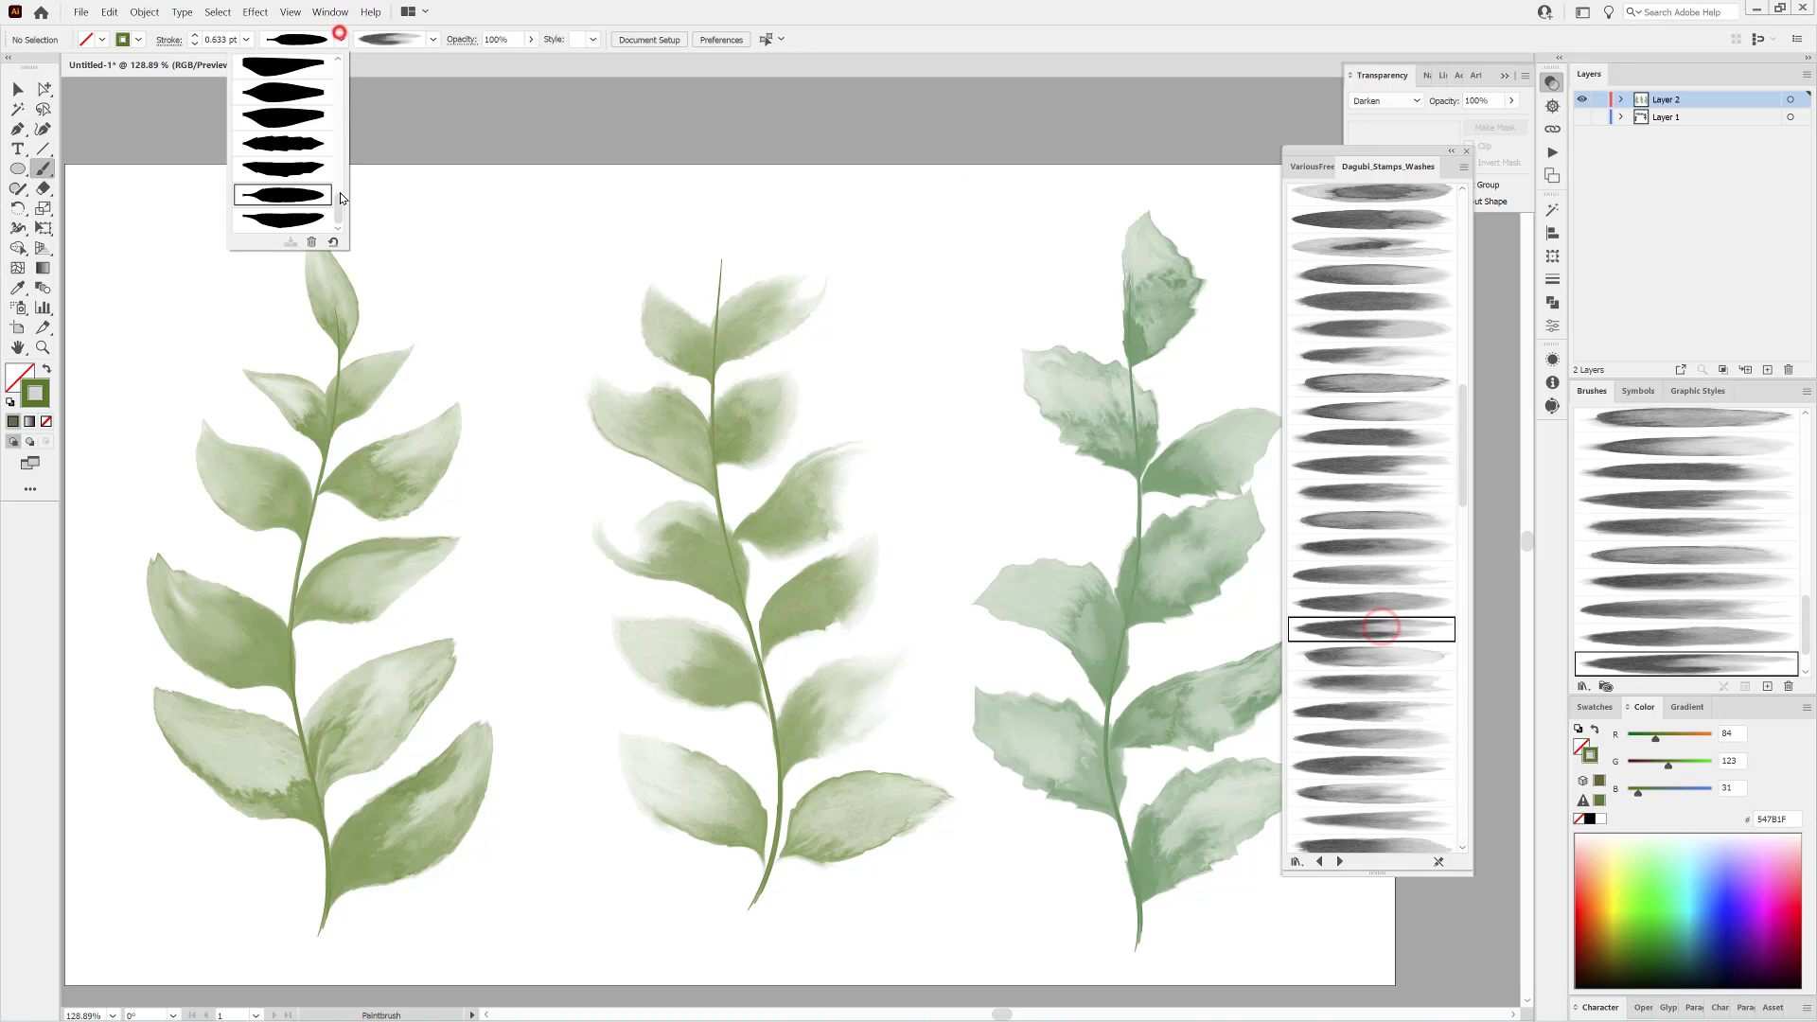
{"action": "left_click", "coordinate": [290, 218]}
{"action": "mouse_move", "coordinate": [728, 260]}
{"action": "left_mouse_down"}
{"action": "mouse_move", "coordinate": [728, 186]}
{"action": "mouse_move", "coordinate": [757, 243]}
{"action": "left_mouse_up"}
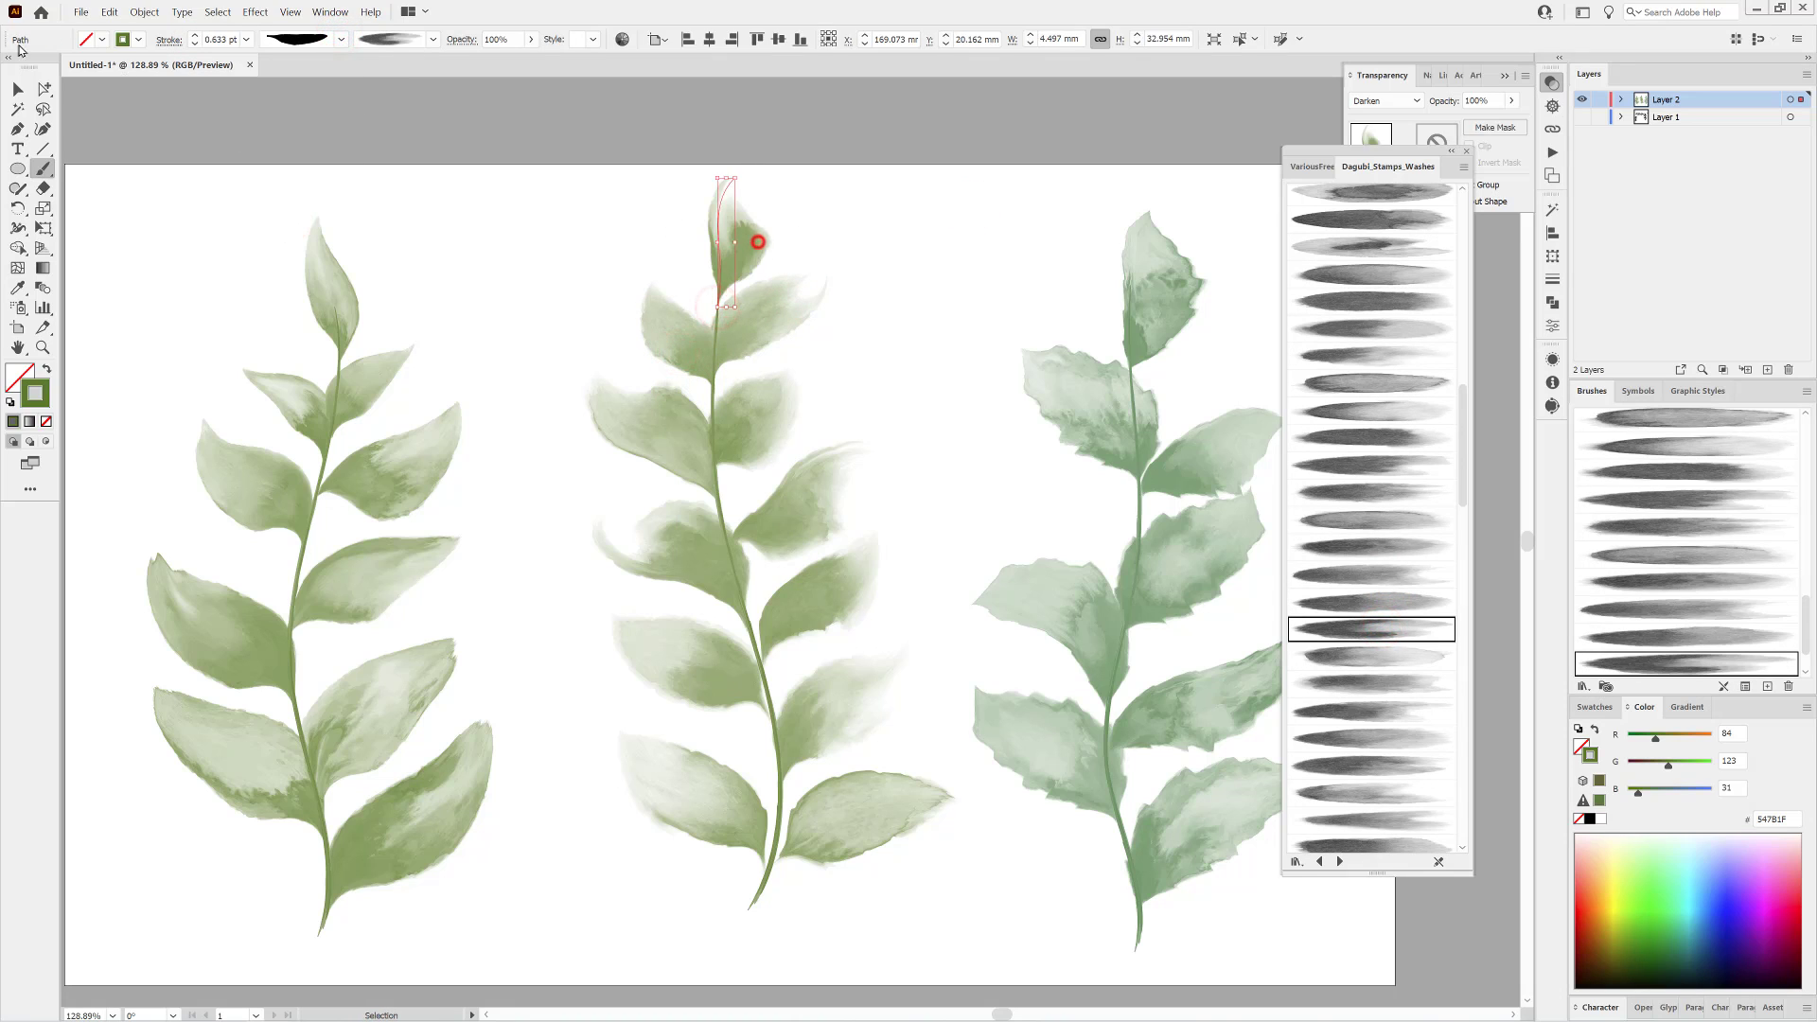
{"action": "left_click", "coordinate": [495, 251], "text": "ctrl"}
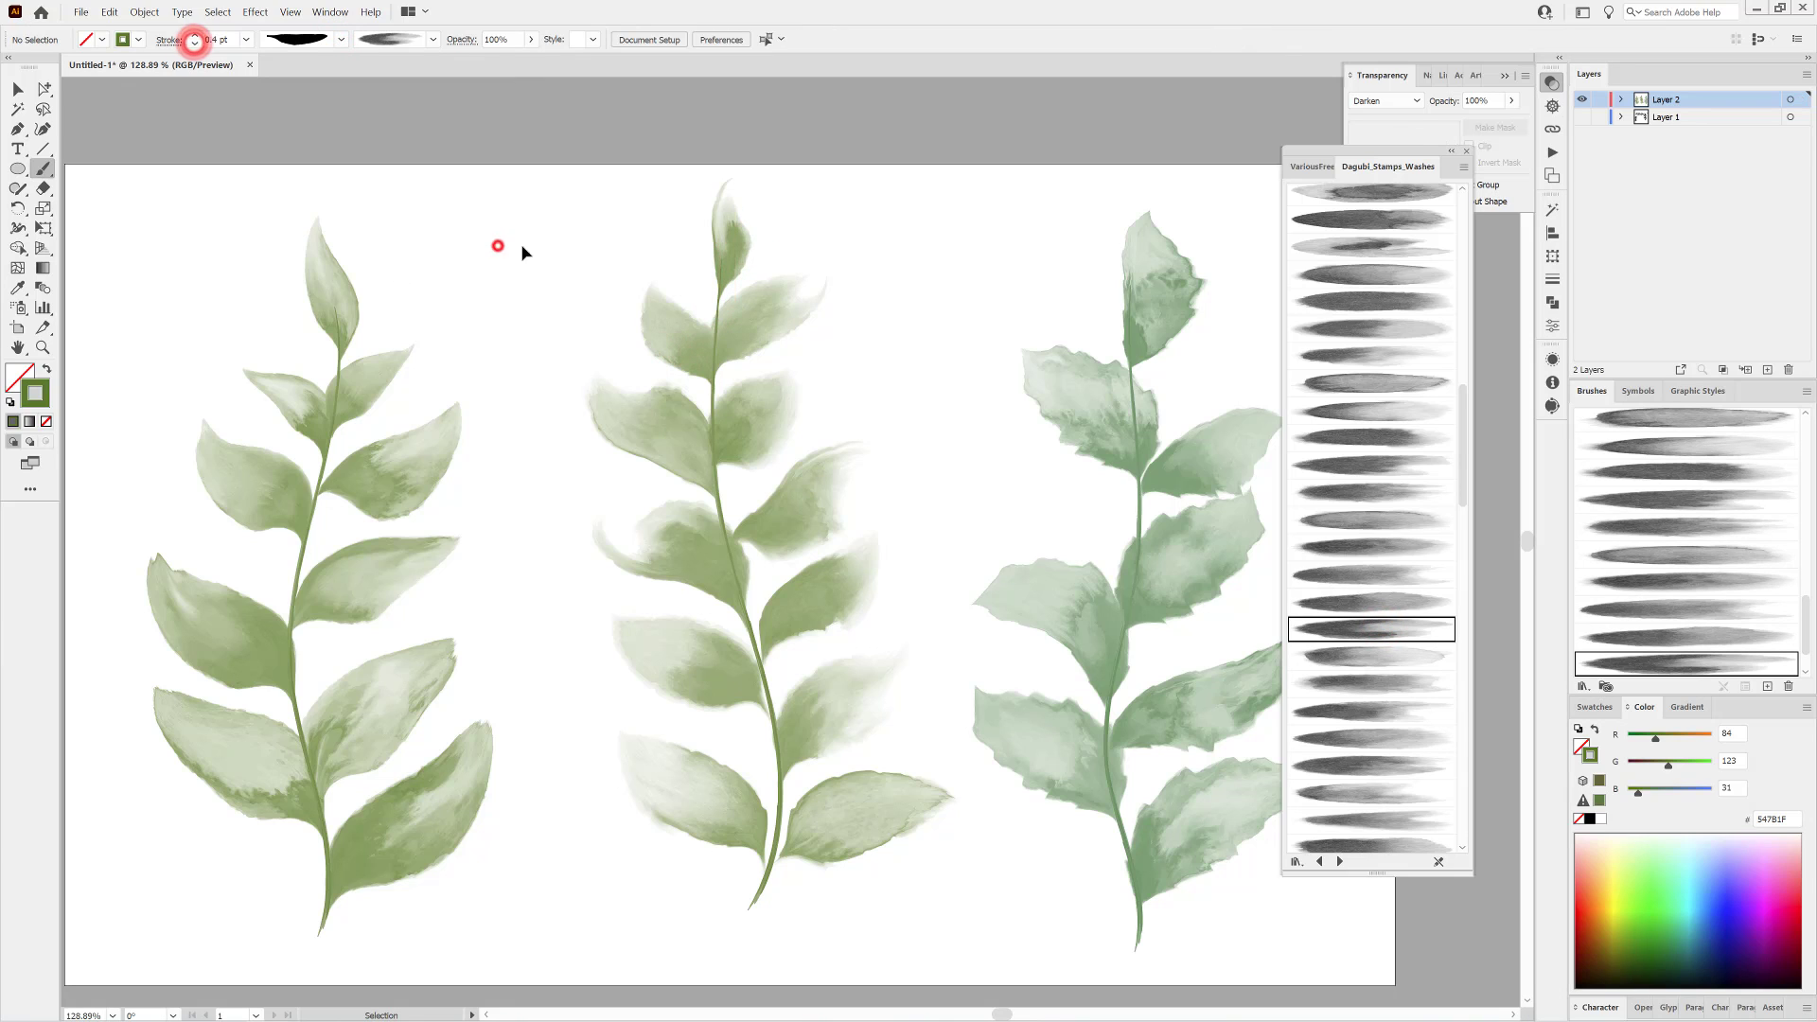
Select the whole middle branch and recolour its strokes olive brown by raising the red value to 129.
{"action": "key", "text": "v"}
{"action": "left_click_drag", "start_coordinate": [596, 205], "coordinate": [899, 932]}
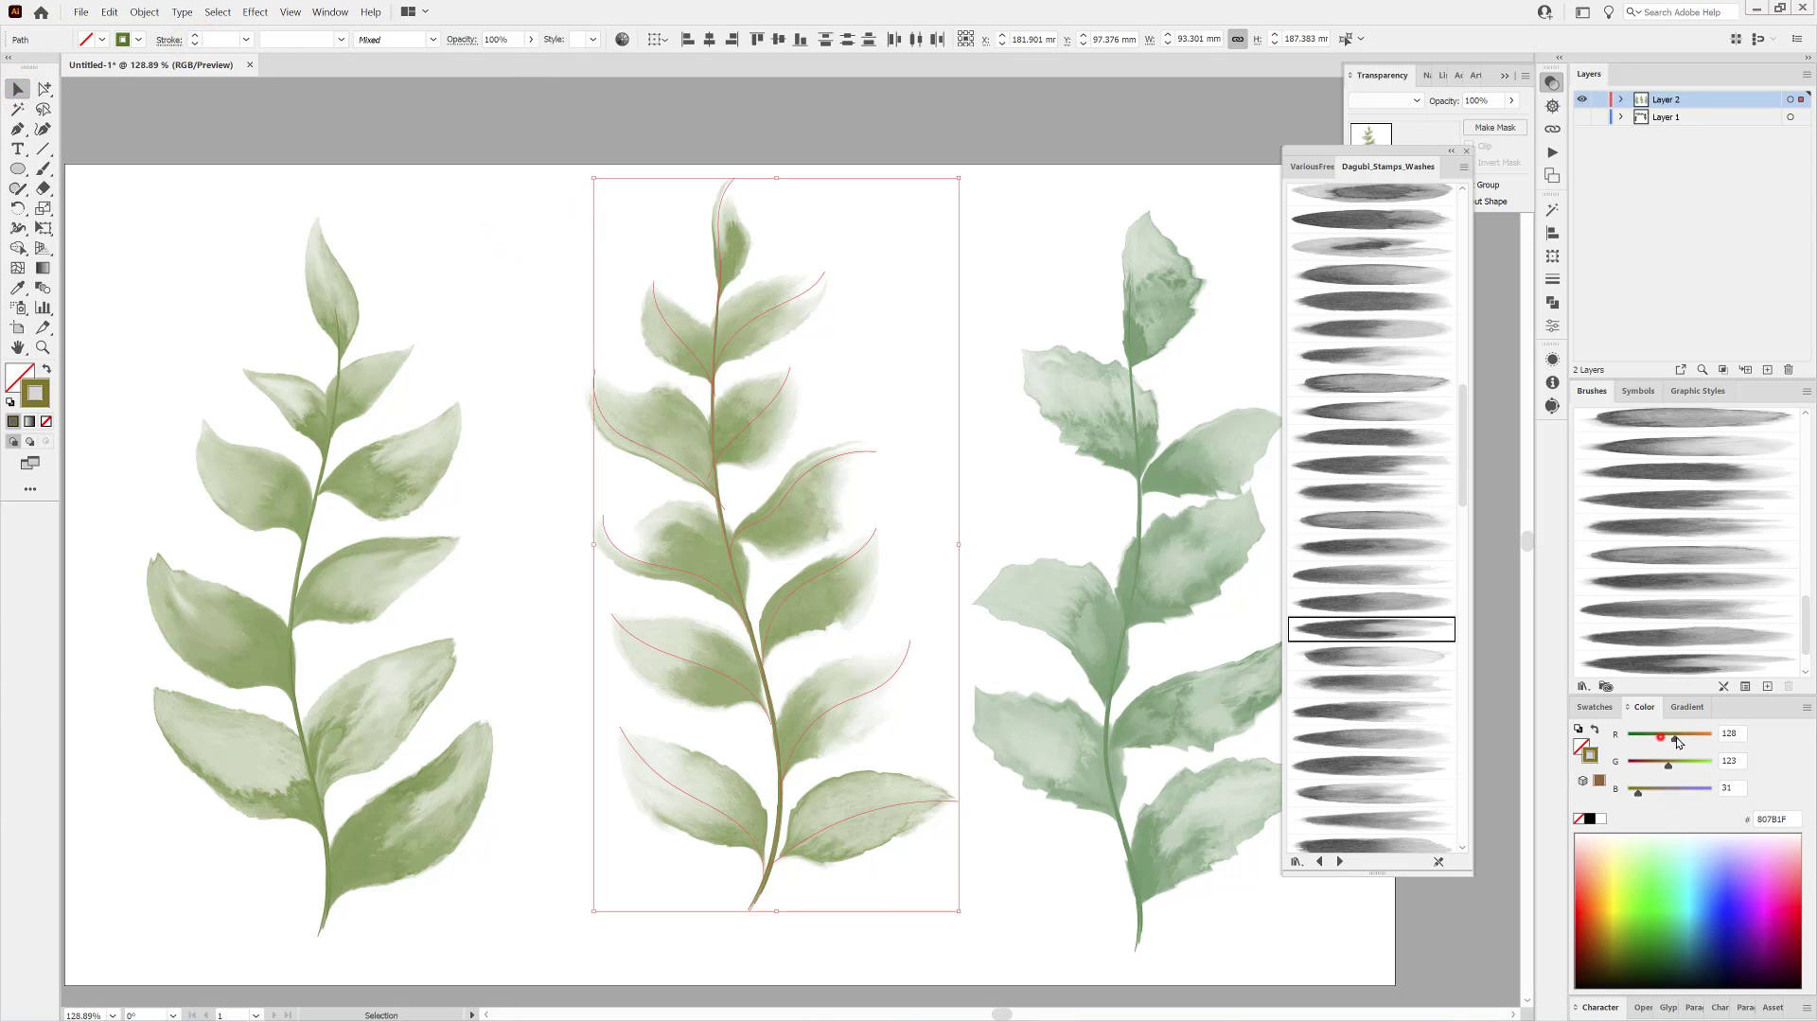
{"action": "left_click_drag", "start_coordinate": [1660, 736], "coordinate": [1670, 743]}
{"action": "left_click", "coordinate": [1112, 153]}
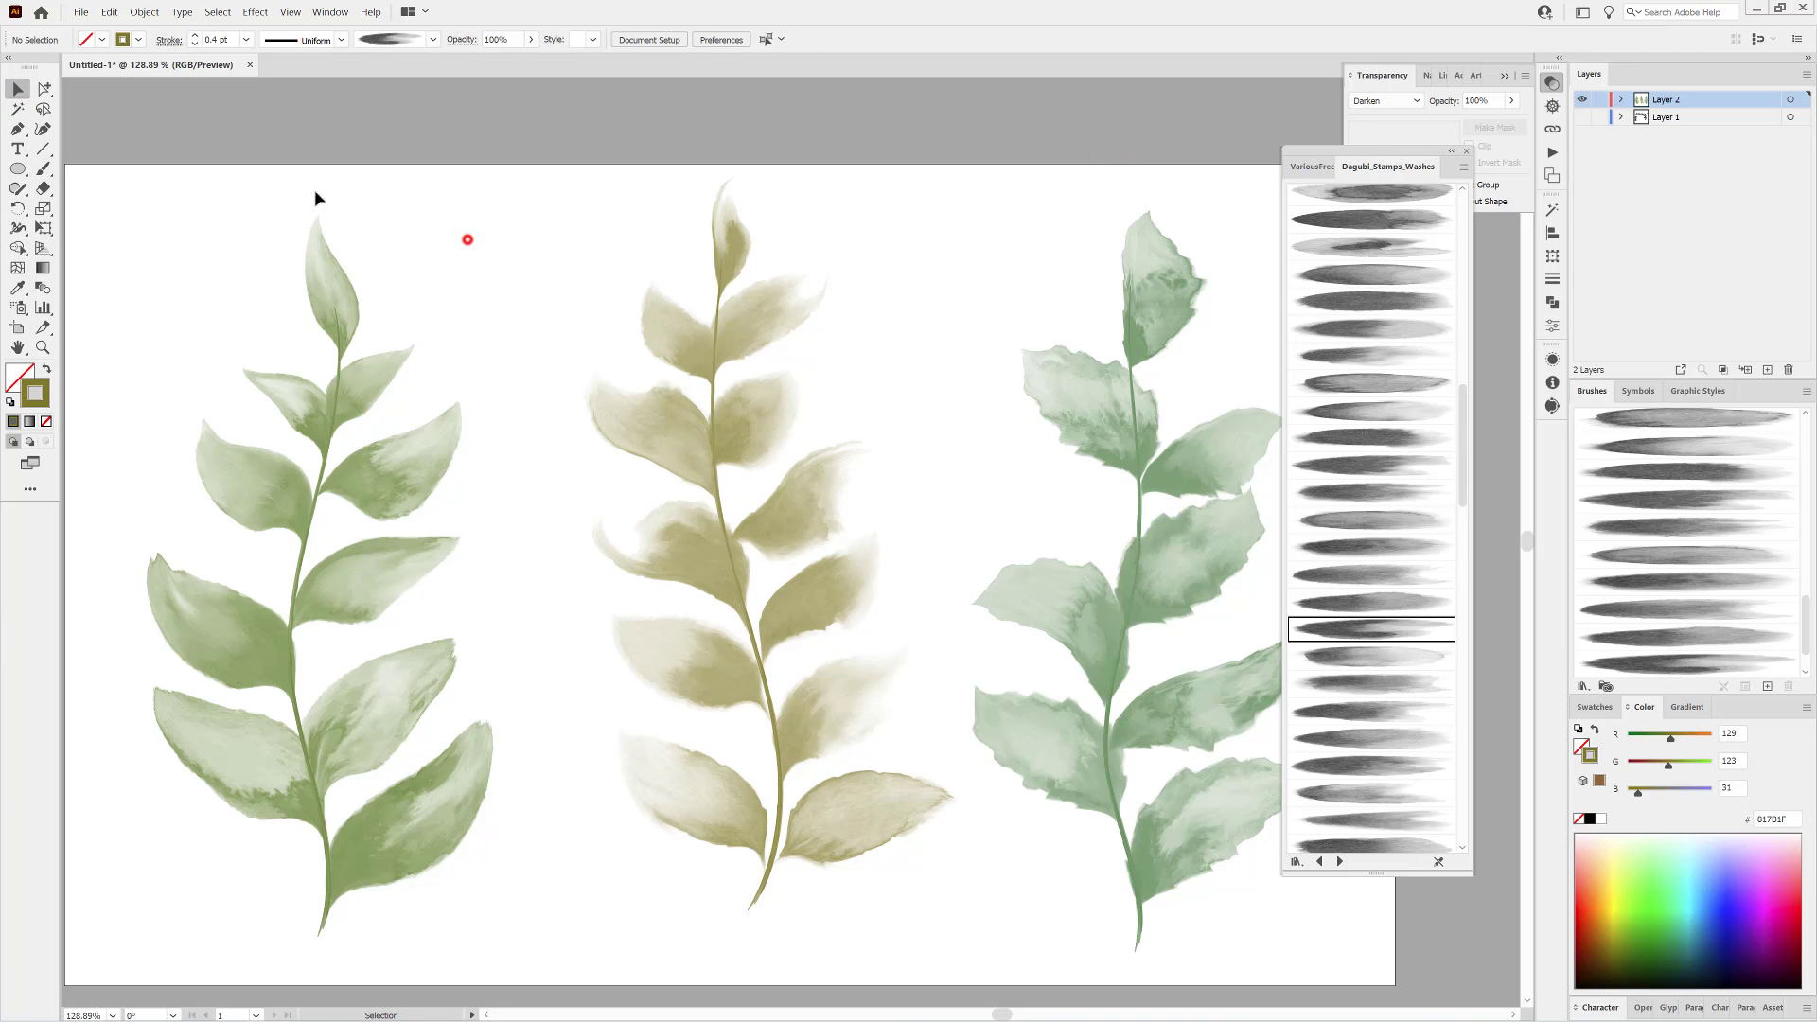
Set up the Paintbrush with a light blue 38AAFF stroke and a wash brush near the start of the library.
{"action": "key", "text": "b"}
{"action": "left_click", "coordinate": [340, 40]}
{"action": "scroll", "coordinate": [297, 205], "scroll_direction": "down", "scroll_amount": 5}
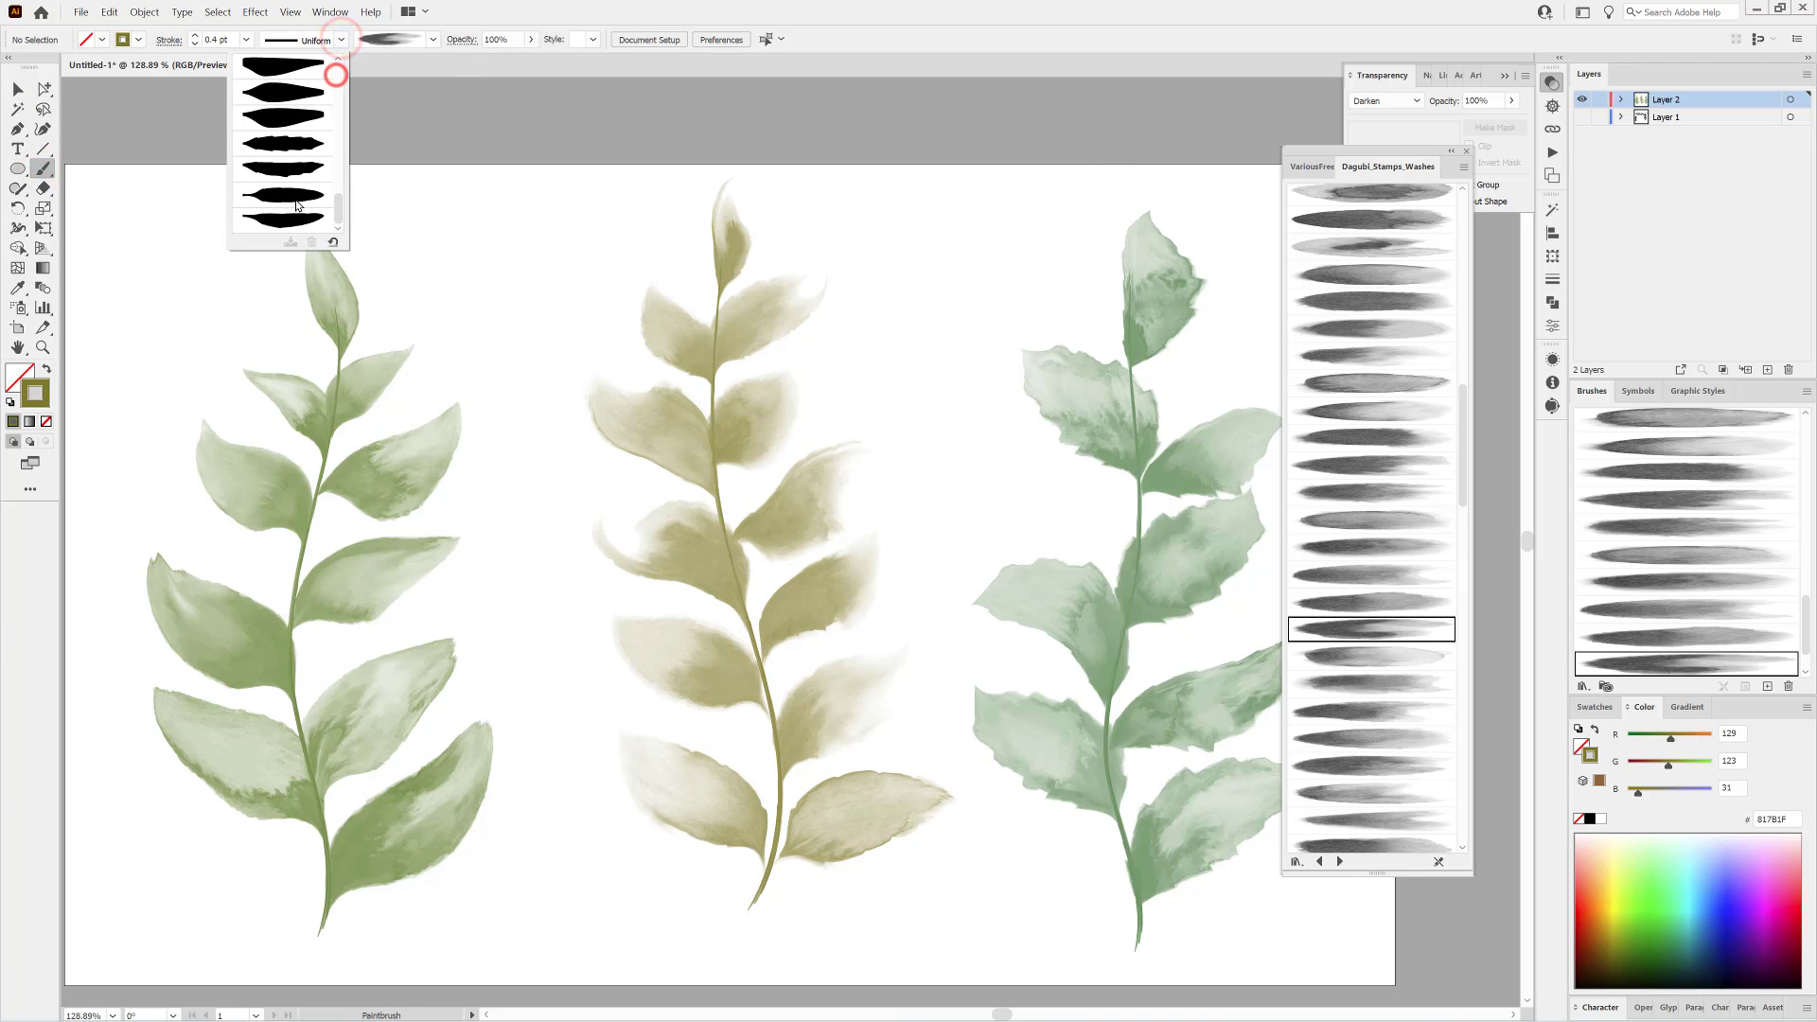
{"action": "scroll", "coordinate": [282, 151], "scroll_direction": "up", "scroll_amount": 1}
{"action": "left_click", "coordinate": [283, 168]}
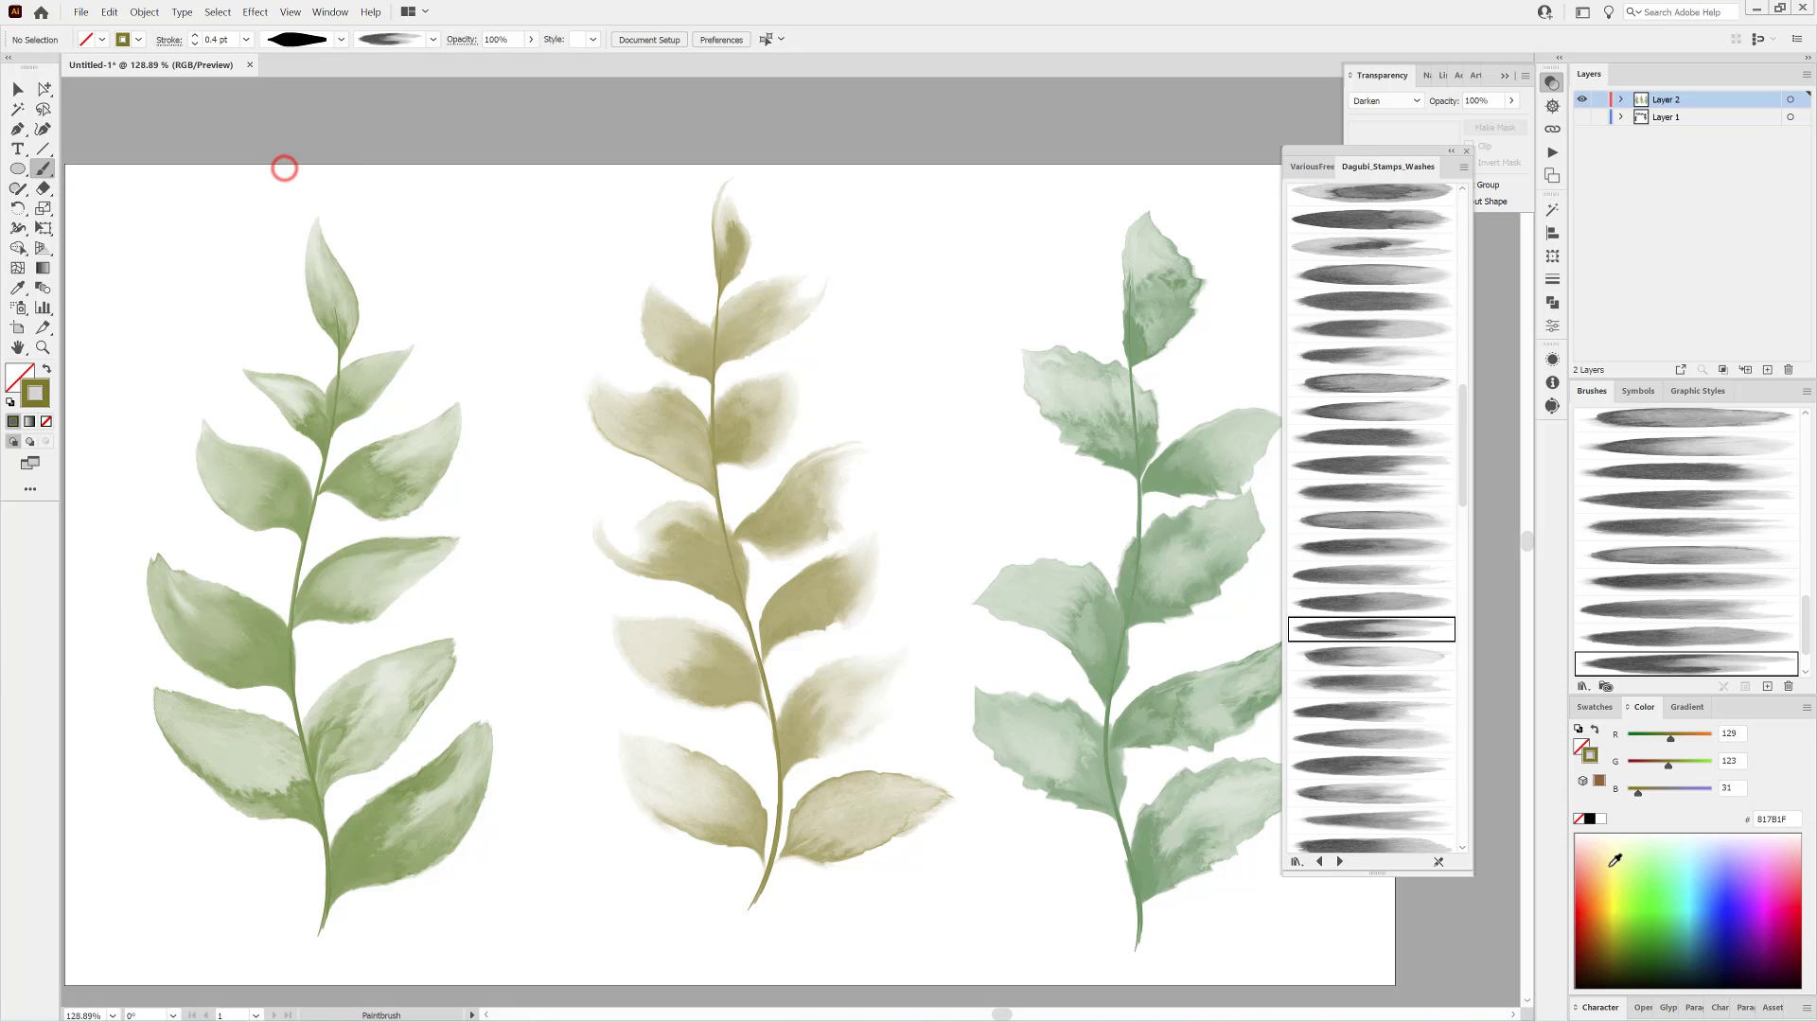
{"action": "left_click", "coordinate": [1706, 901]}
{"action": "scroll", "coordinate": [1402, 352], "scroll_direction": "up", "scroll_amount": 5}
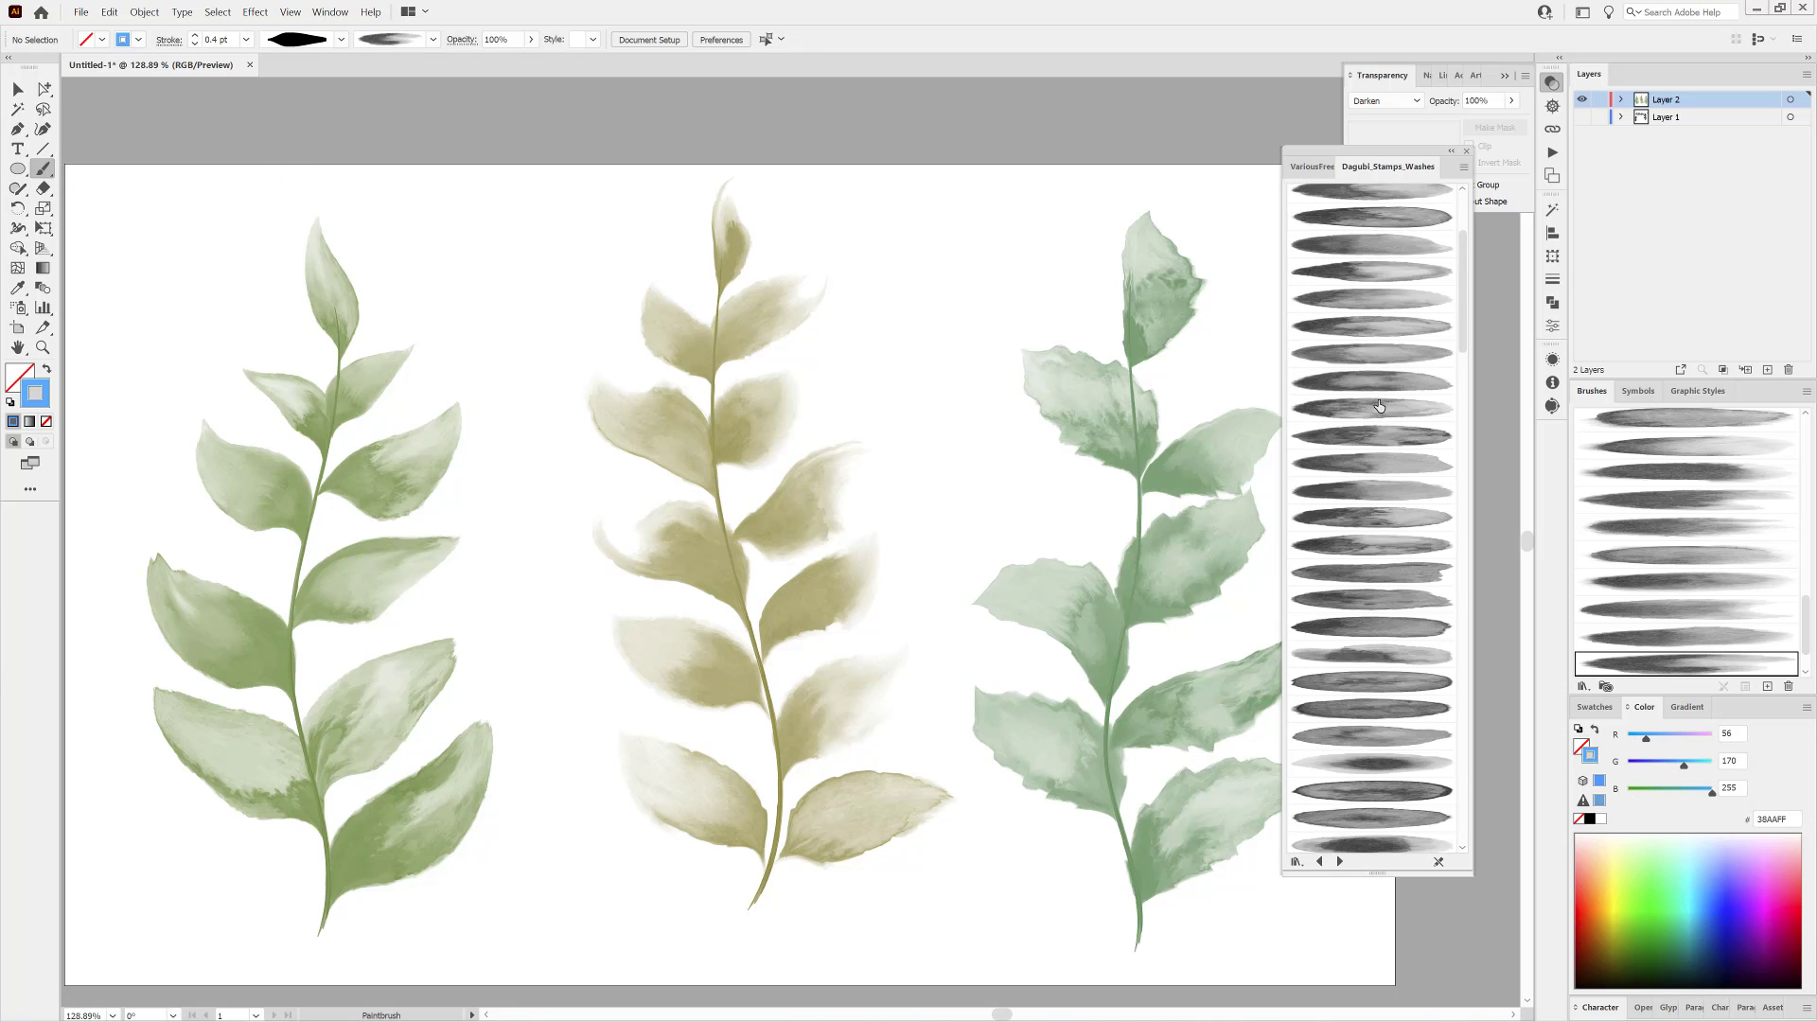
{"action": "left_click", "coordinate": [1380, 255]}
Paint two small blue petals from a shared point between the branches, using a leaf-shaped width profile, reduced stroke and different wash brushes.
{"action": "left_click", "coordinate": [340, 40]}
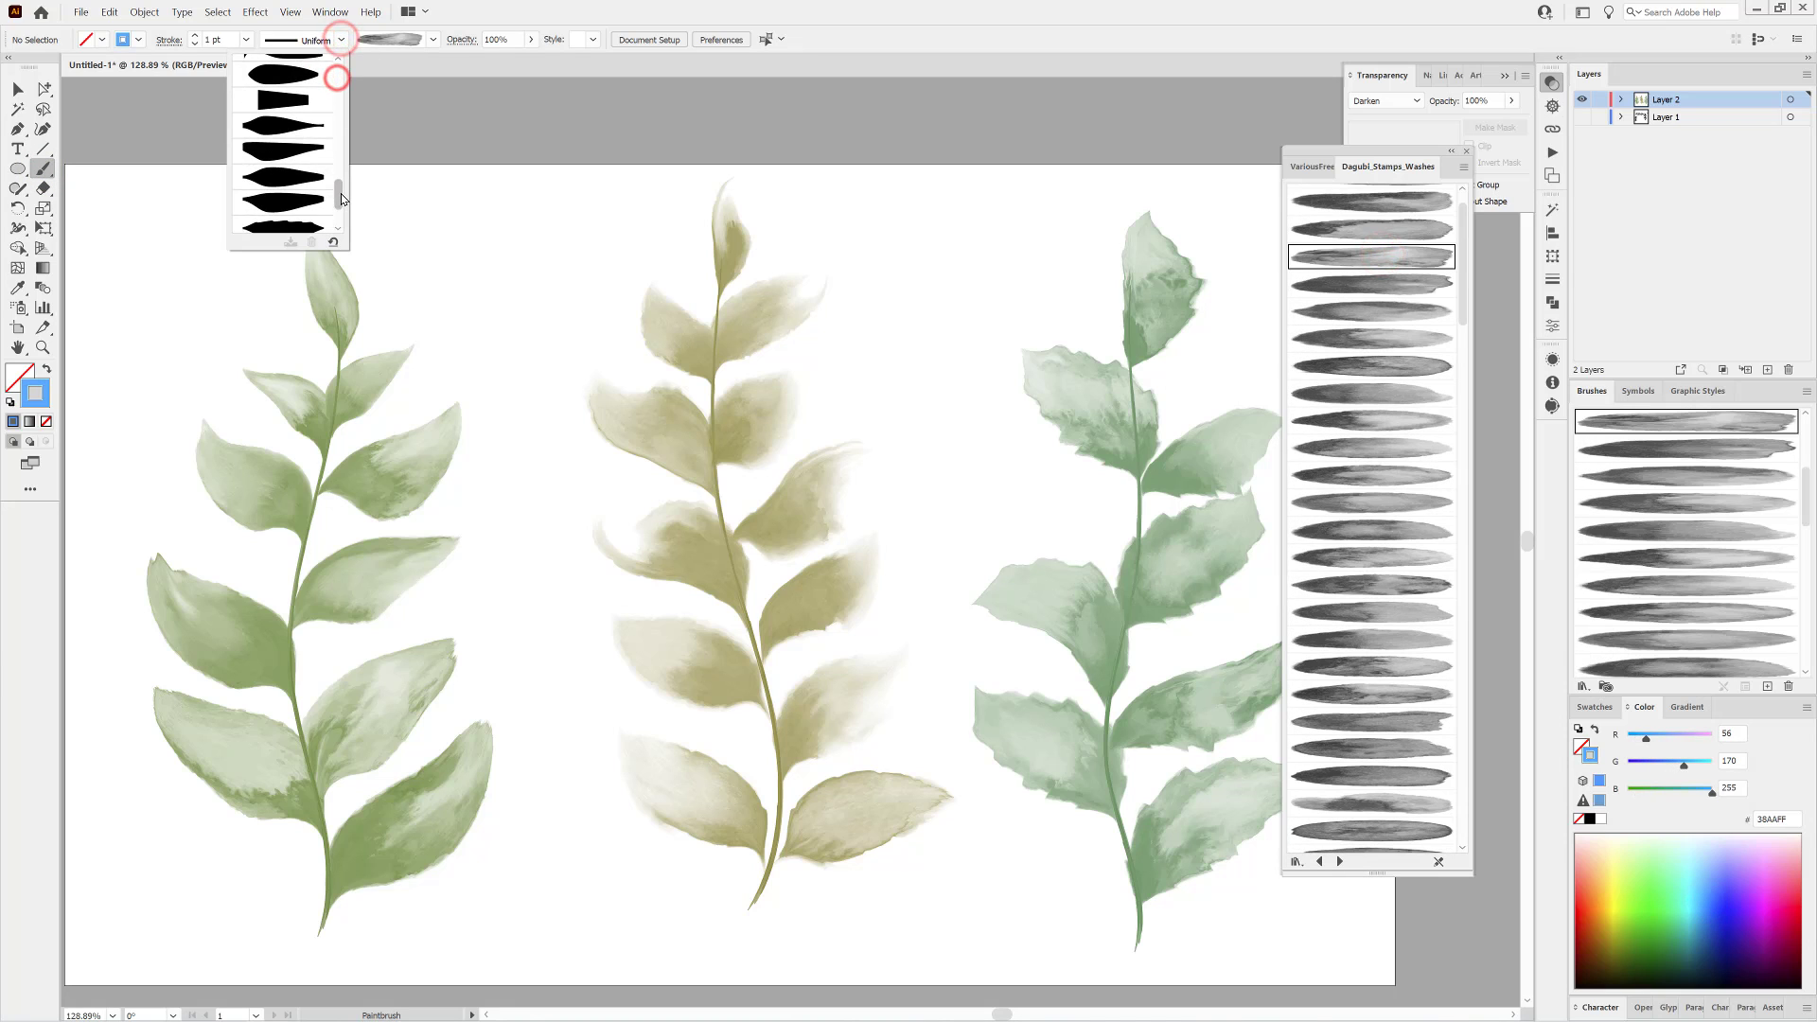
{"action": "left_click", "coordinate": [335, 74]}
{"action": "left_click_drag", "start_coordinate": [1039, 215], "coordinate": [1006, 283]}
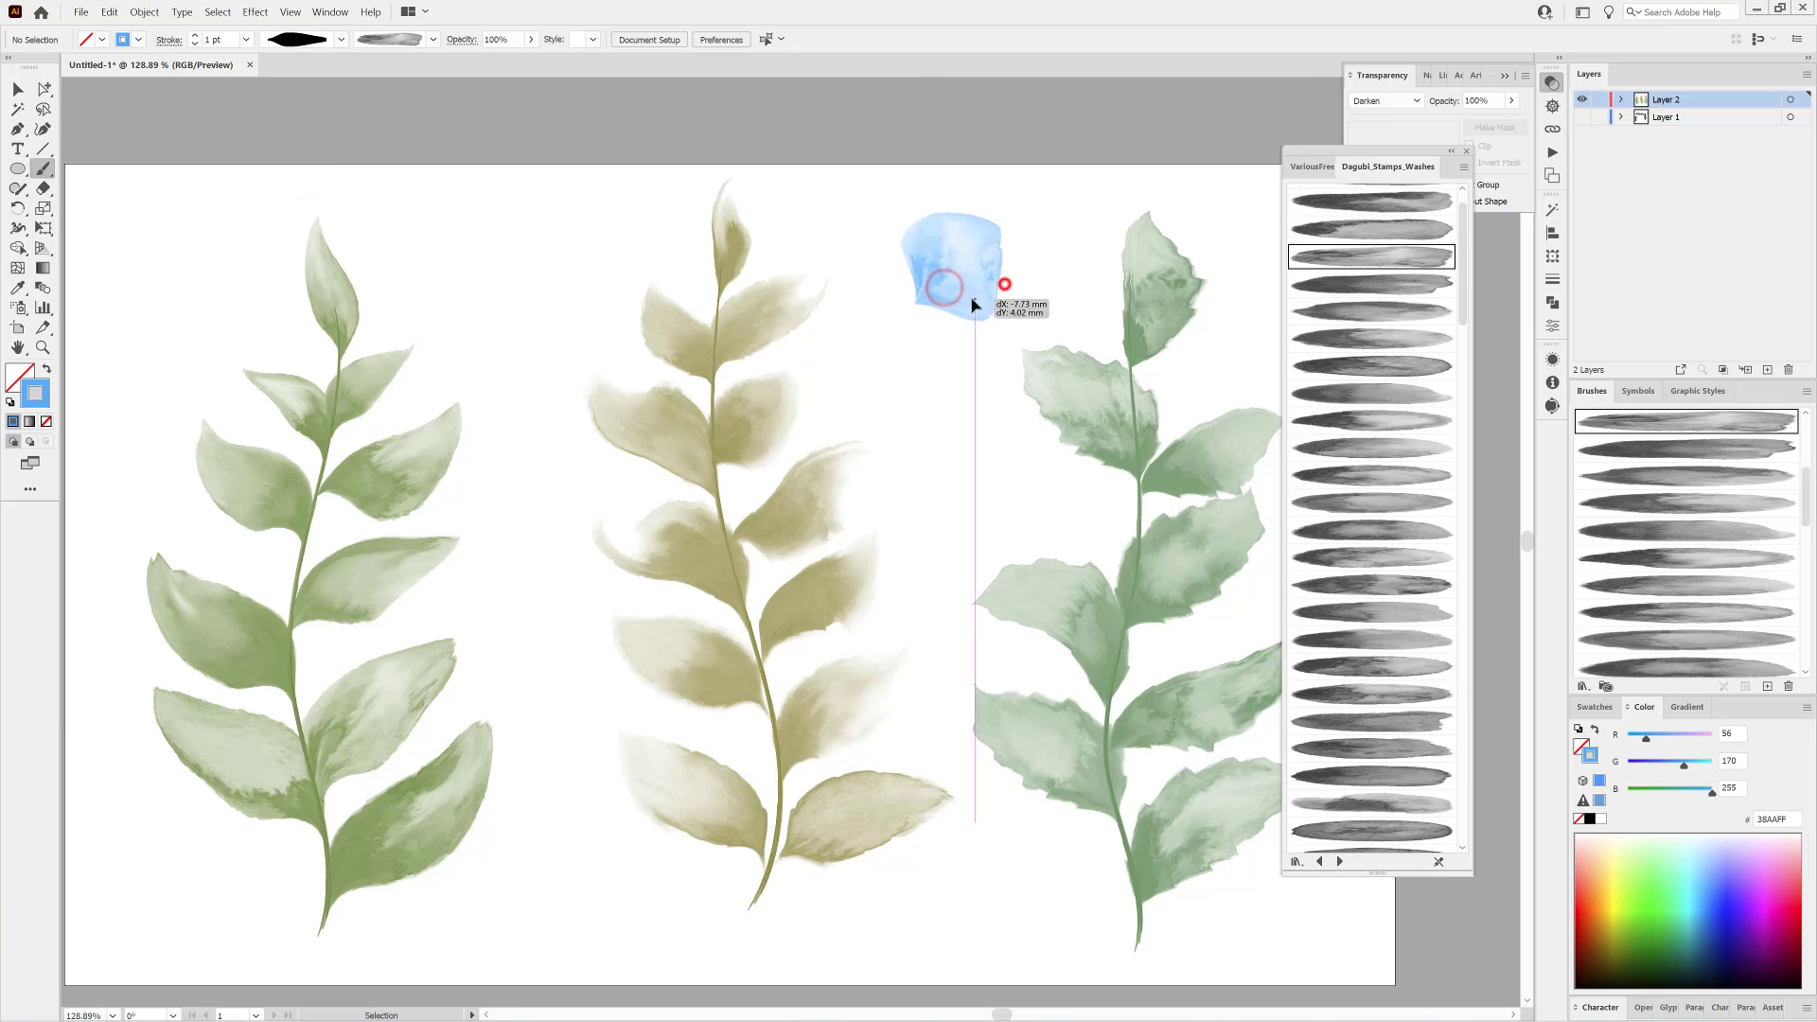
{"action": "left_click", "coordinate": [195, 44]}
{"action": "left_click", "coordinate": [1390, 285]}
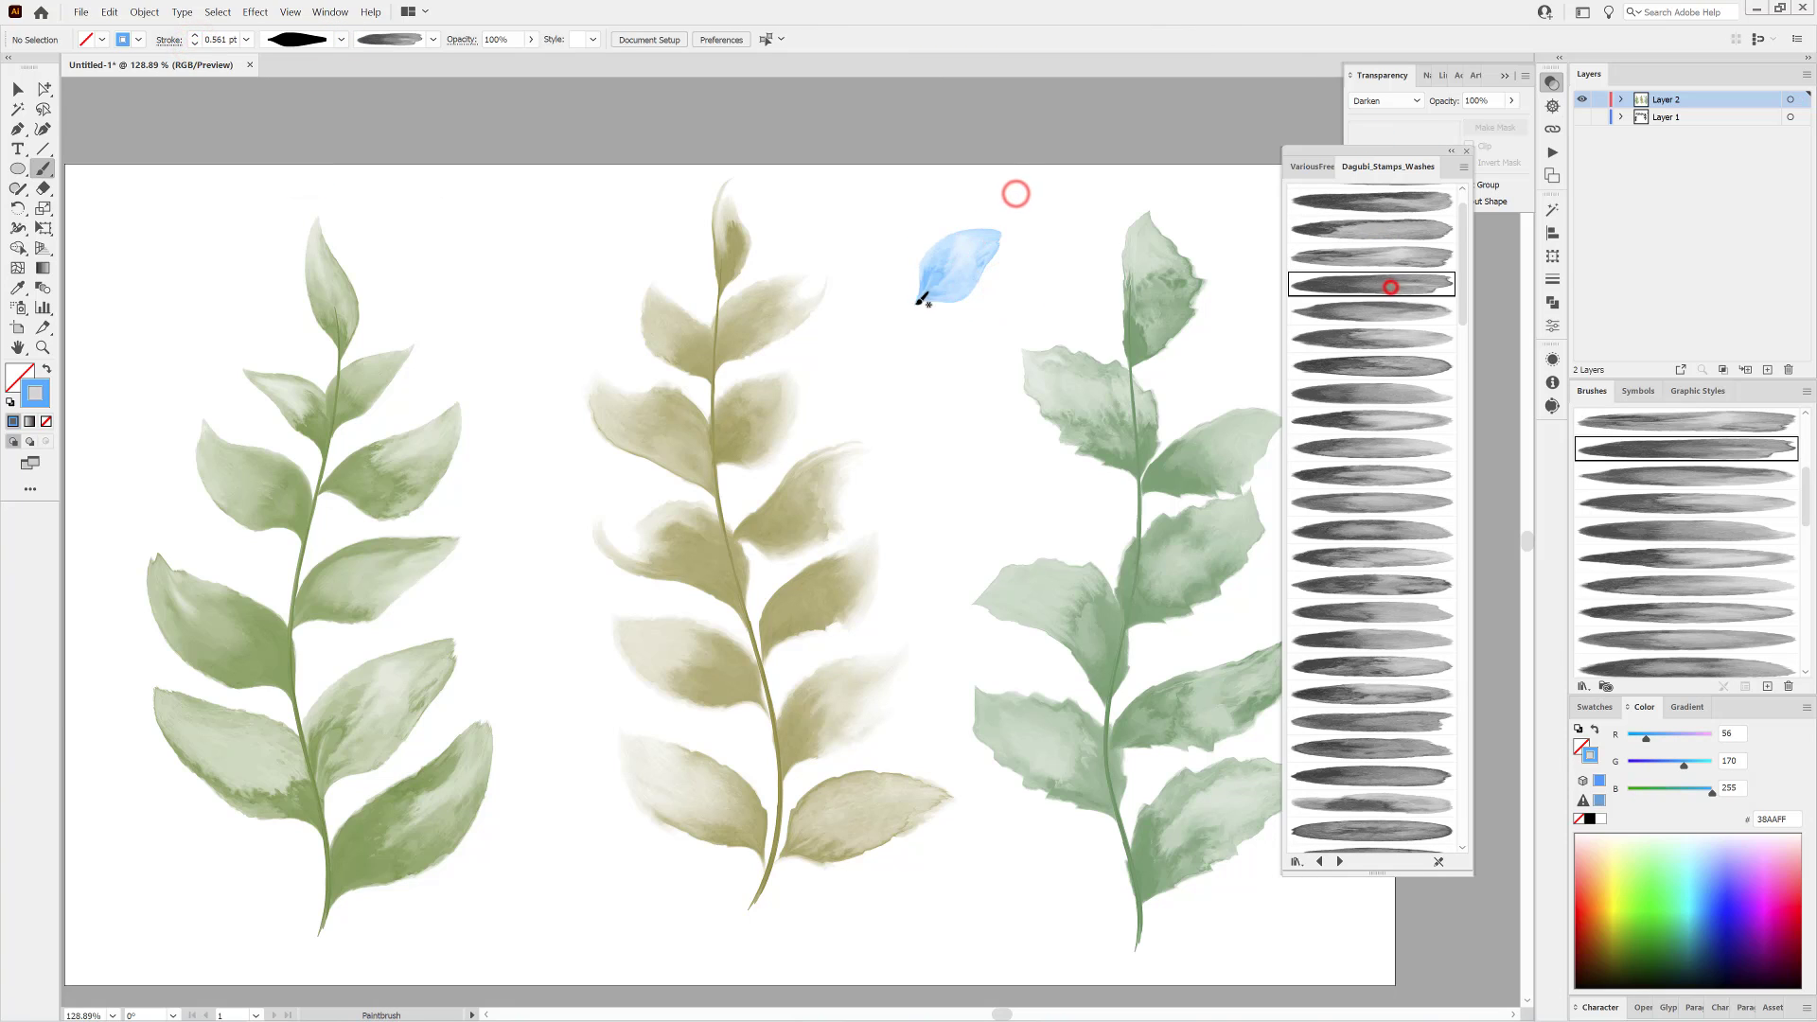
{"action": "left_click_drag", "start_coordinate": [1001, 341], "coordinate": [1005, 346]}
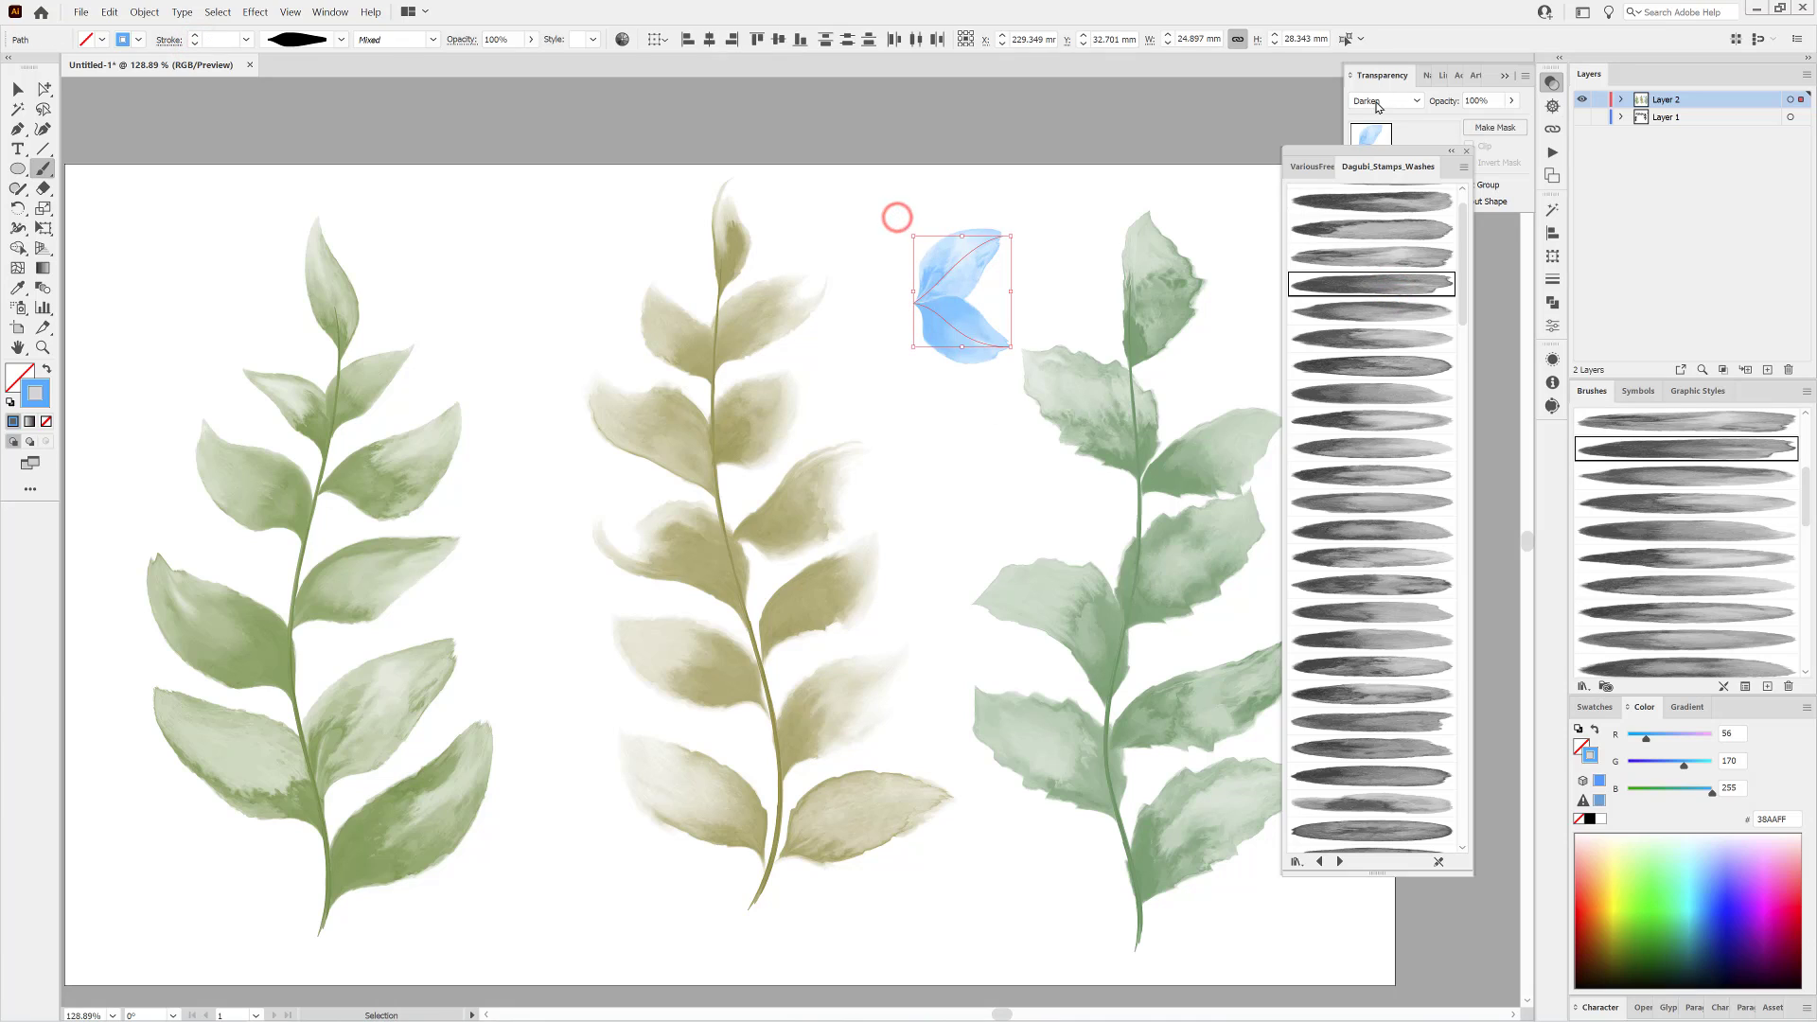
Complete the light blue flower with two more petals from its centre, using a different wash brush for each.
{"action": "left_click", "coordinate": [1115, 127], "text": "ctrl"}
{"action": "left_click", "coordinate": [945, 426], "text": "ctrl"}
{"action": "left_click", "coordinate": [1391, 312]}
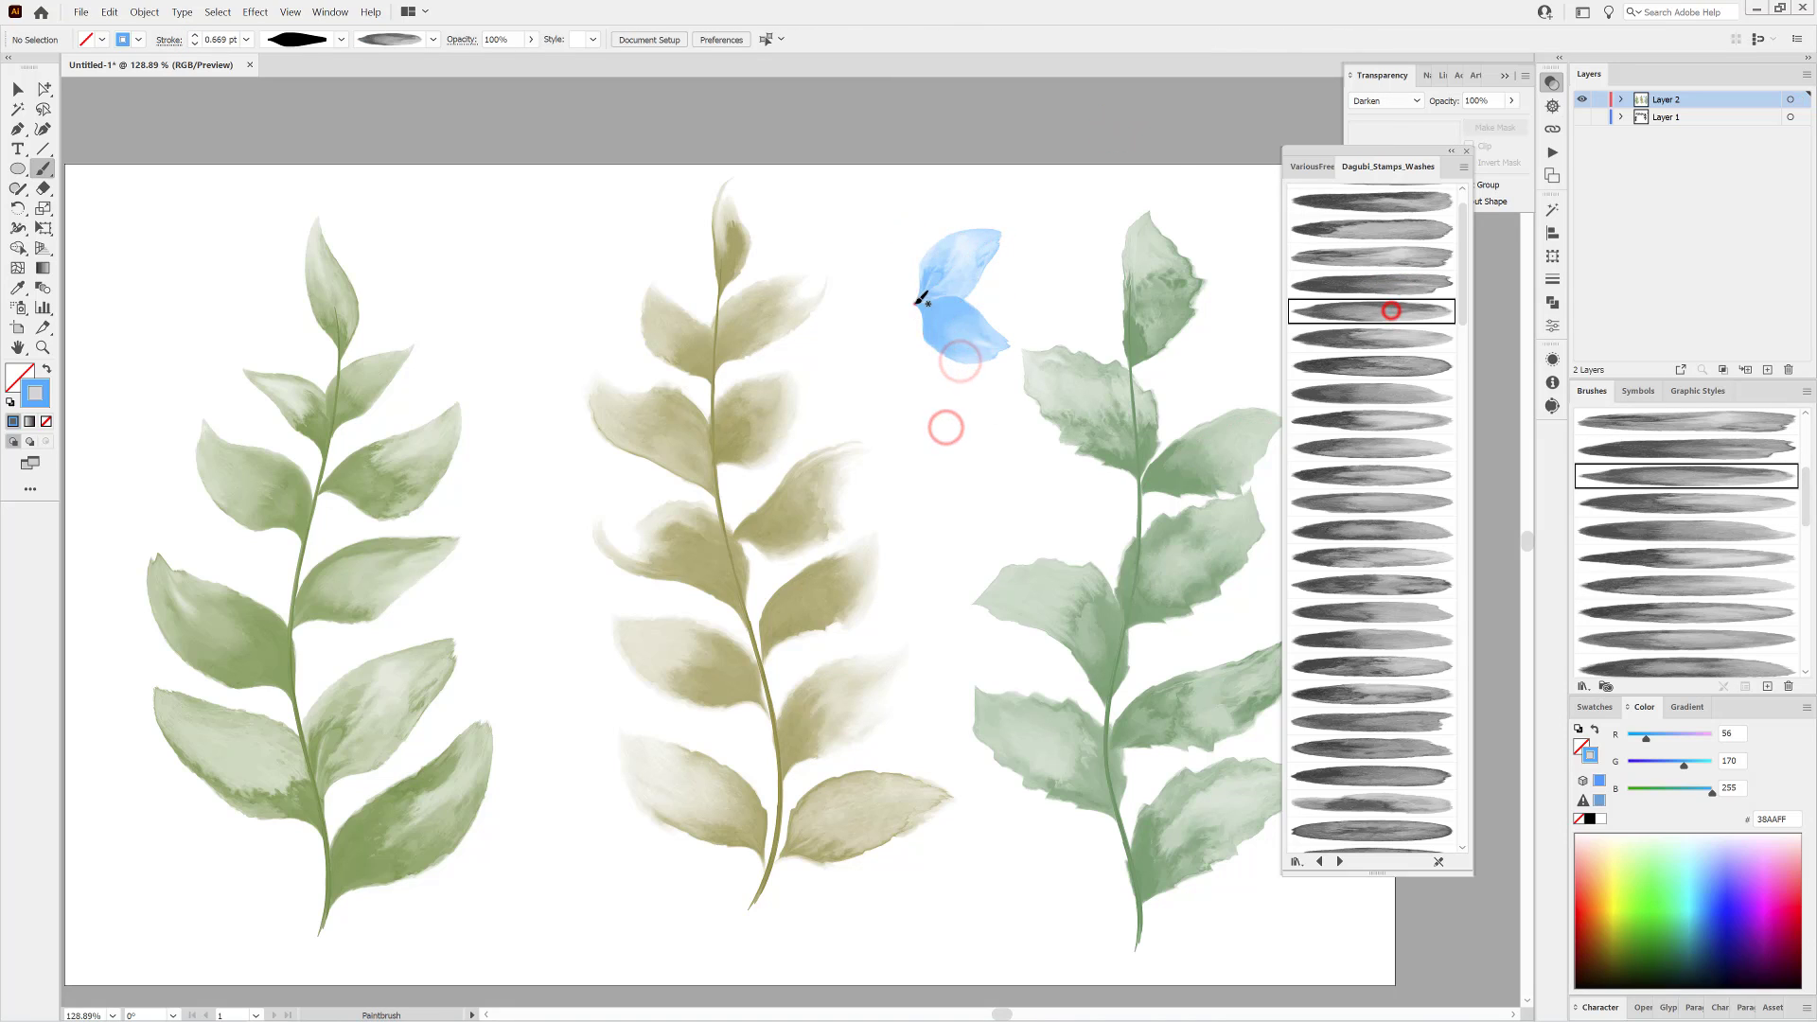
{"action": "left_click_drag", "start_coordinate": [915, 304], "coordinate": [869, 379]}
{"action": "left_click", "coordinate": [1359, 337]}
{"action": "left_click_drag", "start_coordinate": [915, 304], "coordinate": [854, 248]}
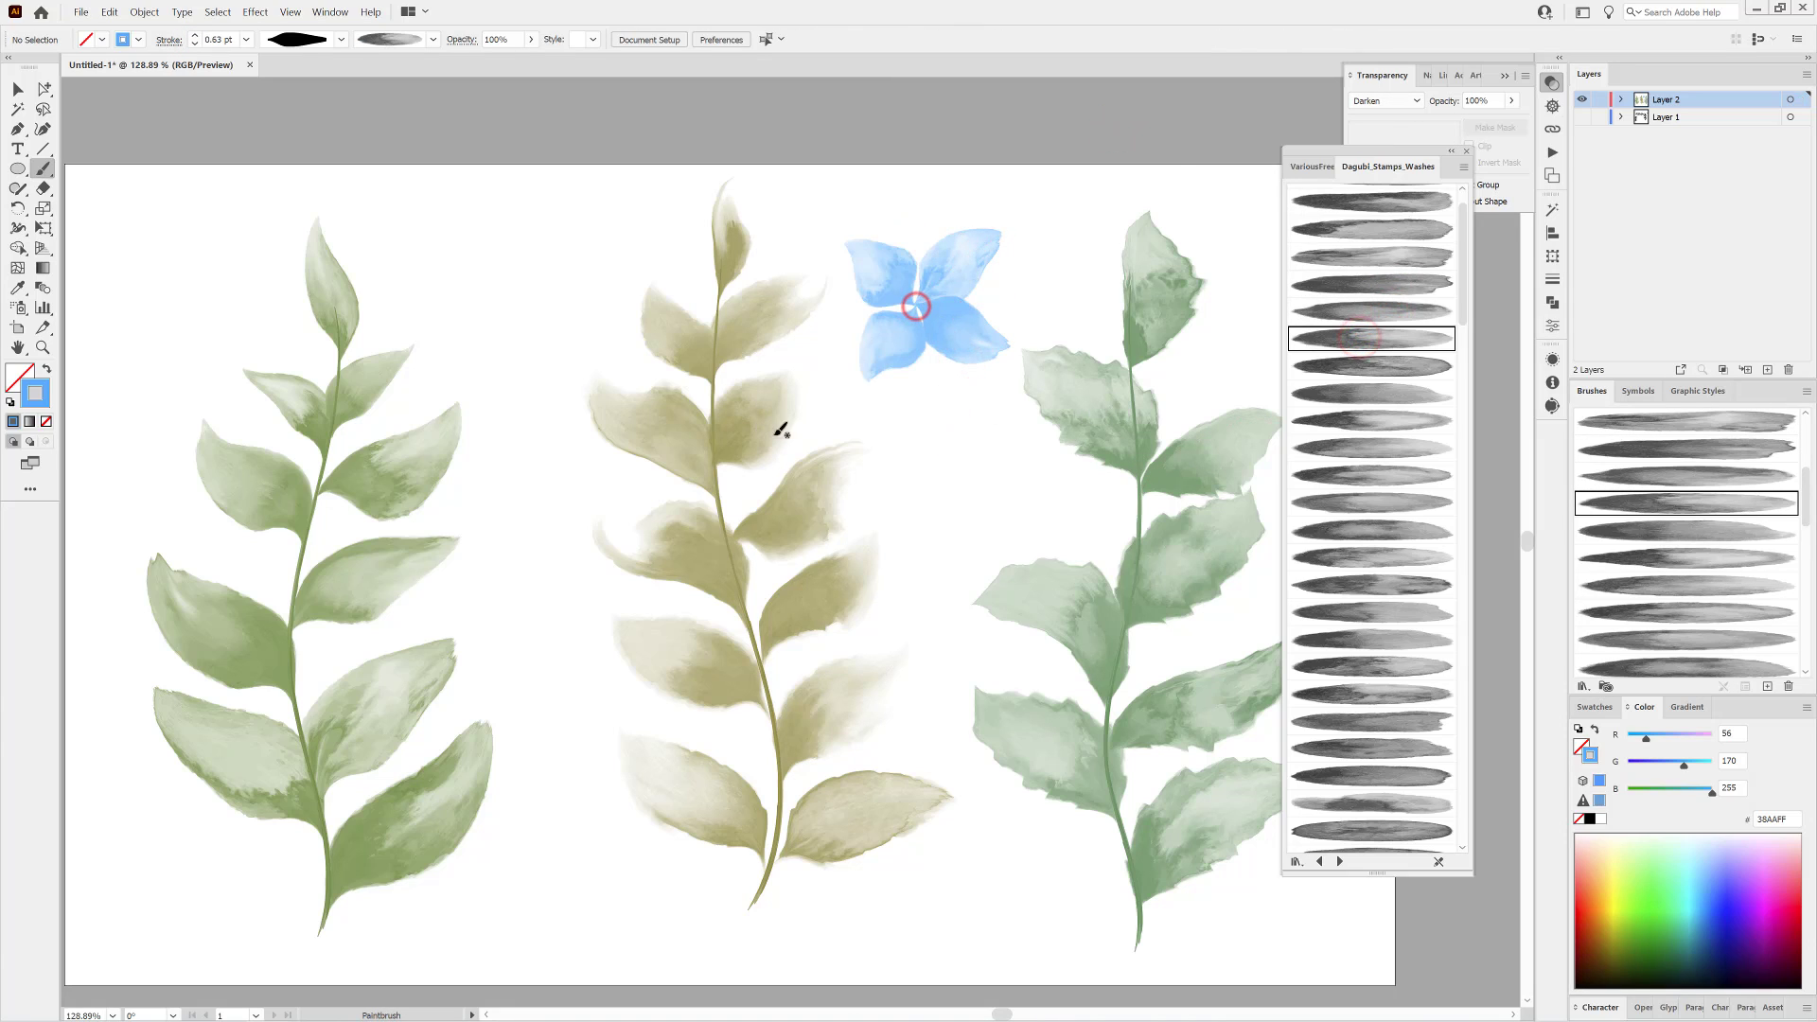
Pick a different wash brush, set the stroke to orange FC5800, and paint a curved petal between the first two branches' tips.
{"action": "left_click", "coordinate": [1369, 367]}
{"action": "left_click", "coordinate": [1597, 878]}
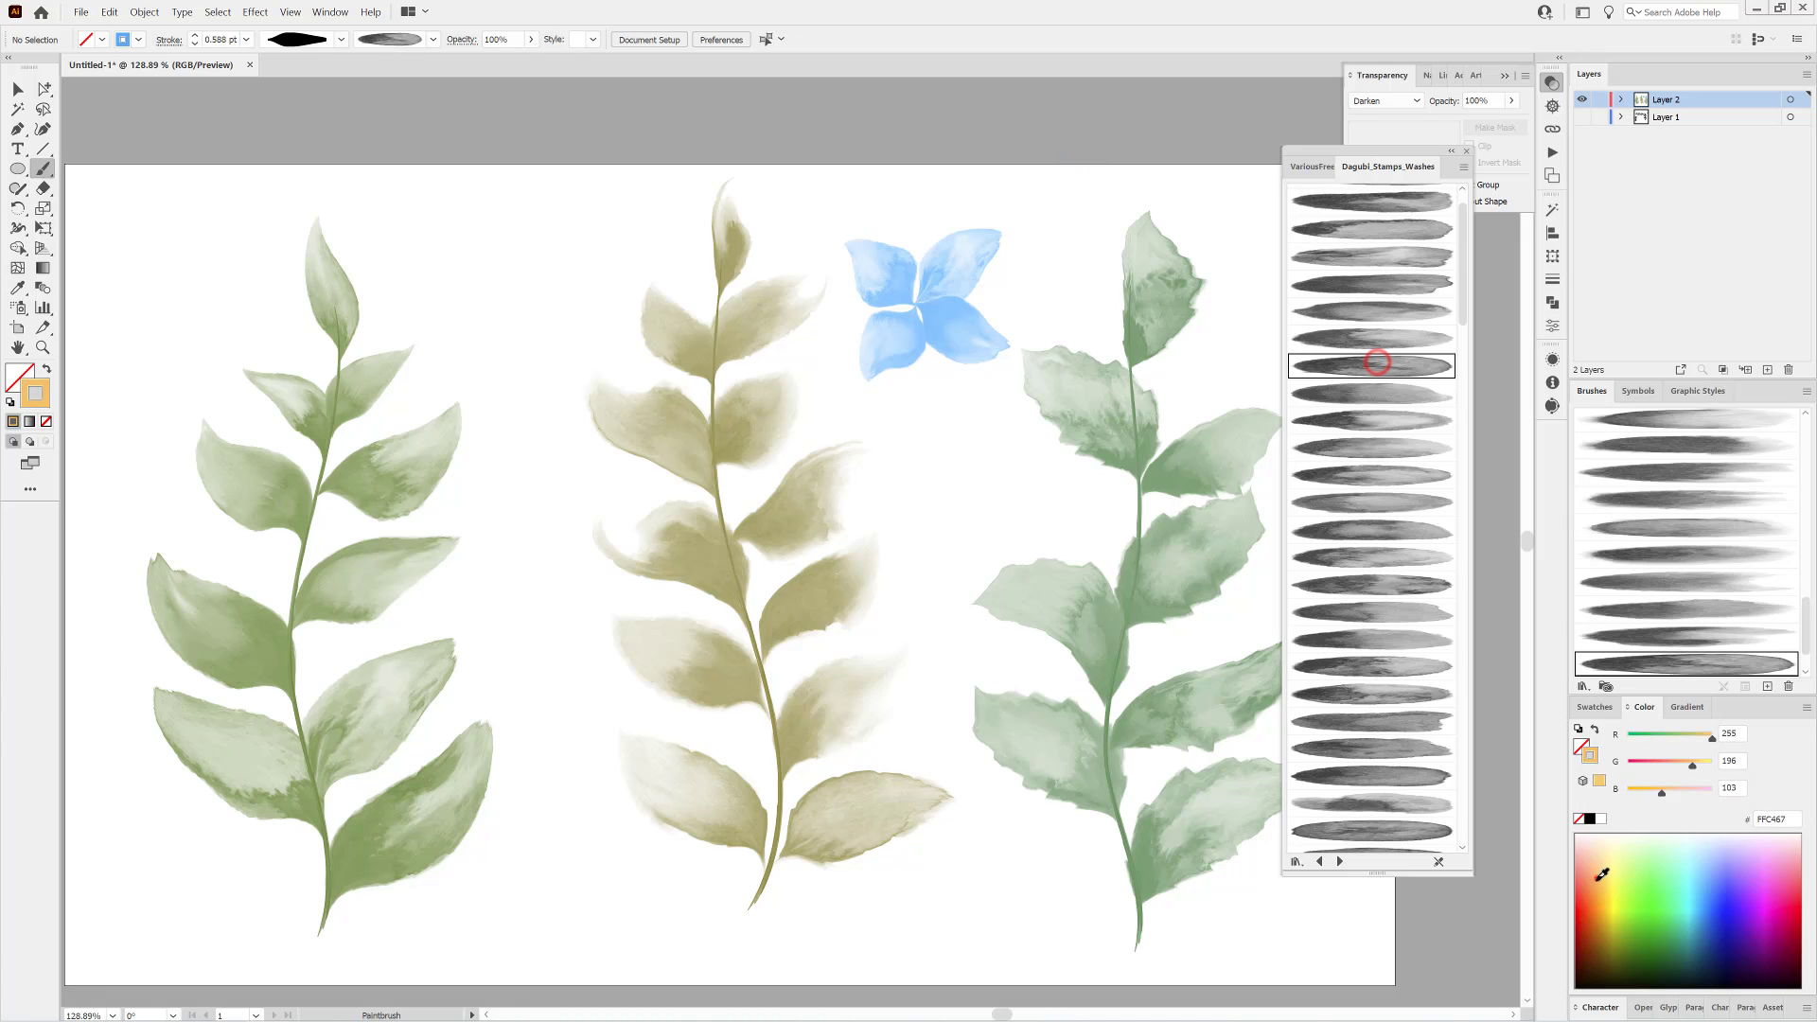
{"action": "left_click_drag", "start_coordinate": [532, 288], "coordinate": [579, 206]}
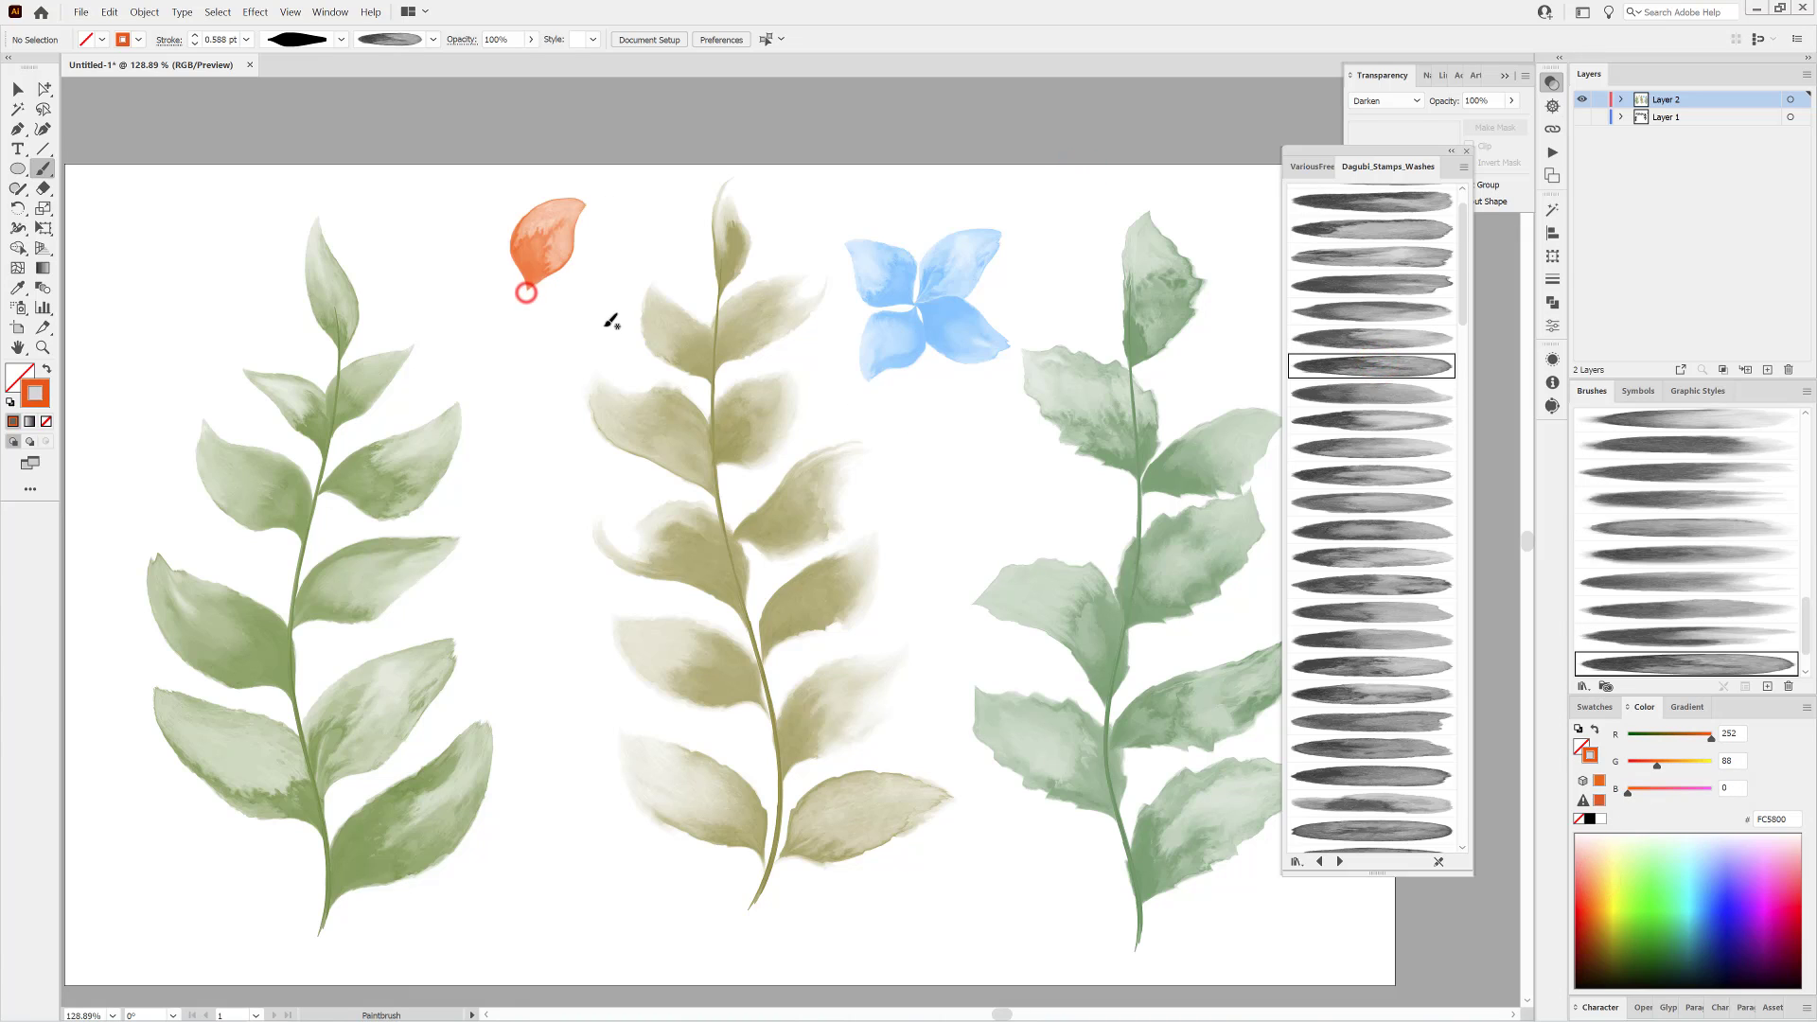
Add three more orange petals around the same centre with different wash brushes, and nudge the bottom petal into place.
{"action": "left_click", "coordinate": [1378, 394]}
{"action": "mouse_move", "coordinate": [583, 278]}
{"action": "left_mouse_down"}
{"action": "mouse_move", "coordinate": [531, 295]}
{"action": "mouse_move", "coordinate": [541, 371]}
{"action": "left_mouse_up"}
{"action": "left_click", "coordinate": [1400, 417]}
{"action": "left_click", "coordinate": [1400, 442]}
{"action": "left_click_drag", "start_coordinate": [533, 291], "coordinate": [439, 262]}
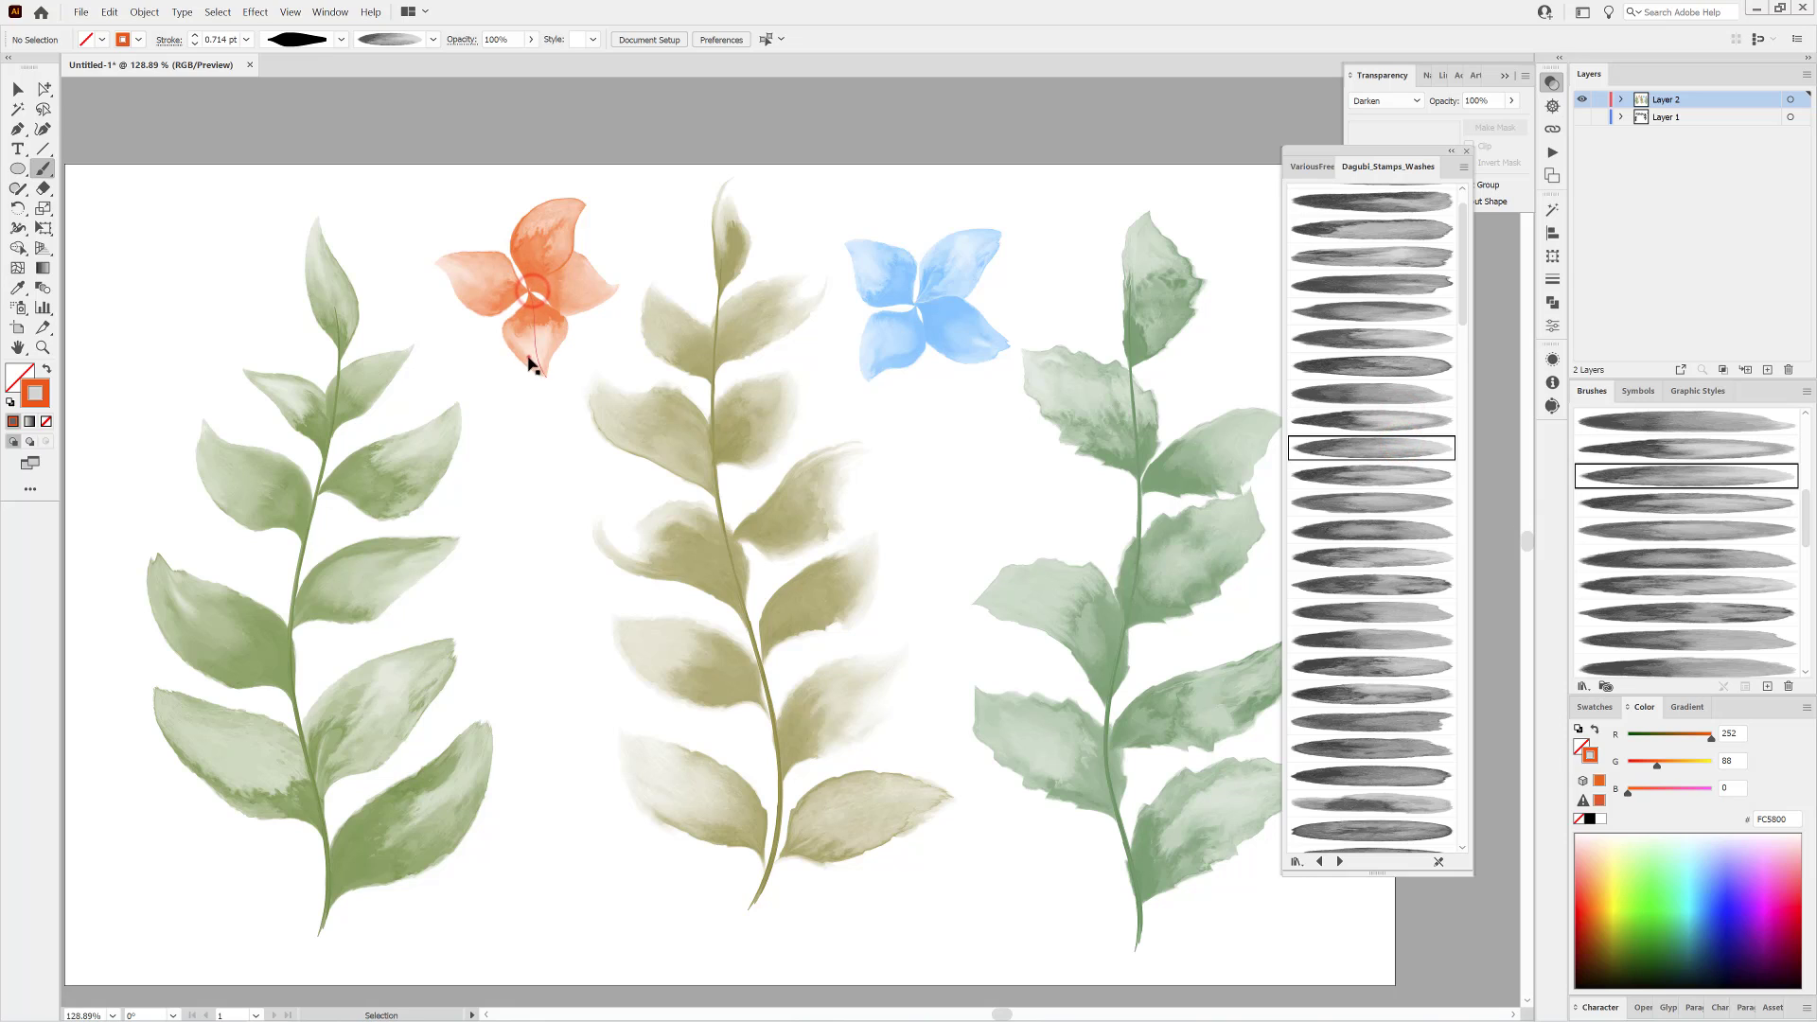
{"action": "left_click_drag", "start_coordinate": [529, 357], "coordinate": [526, 355]}
Paint an orange petal below the blue flower using the Width Profile21 shape, and reduce its stroke to 0.5 pt.
{"action": "left_click", "coordinate": [1043, 936], "text": "ctrl"}
{"action": "left_click", "coordinate": [341, 39]}
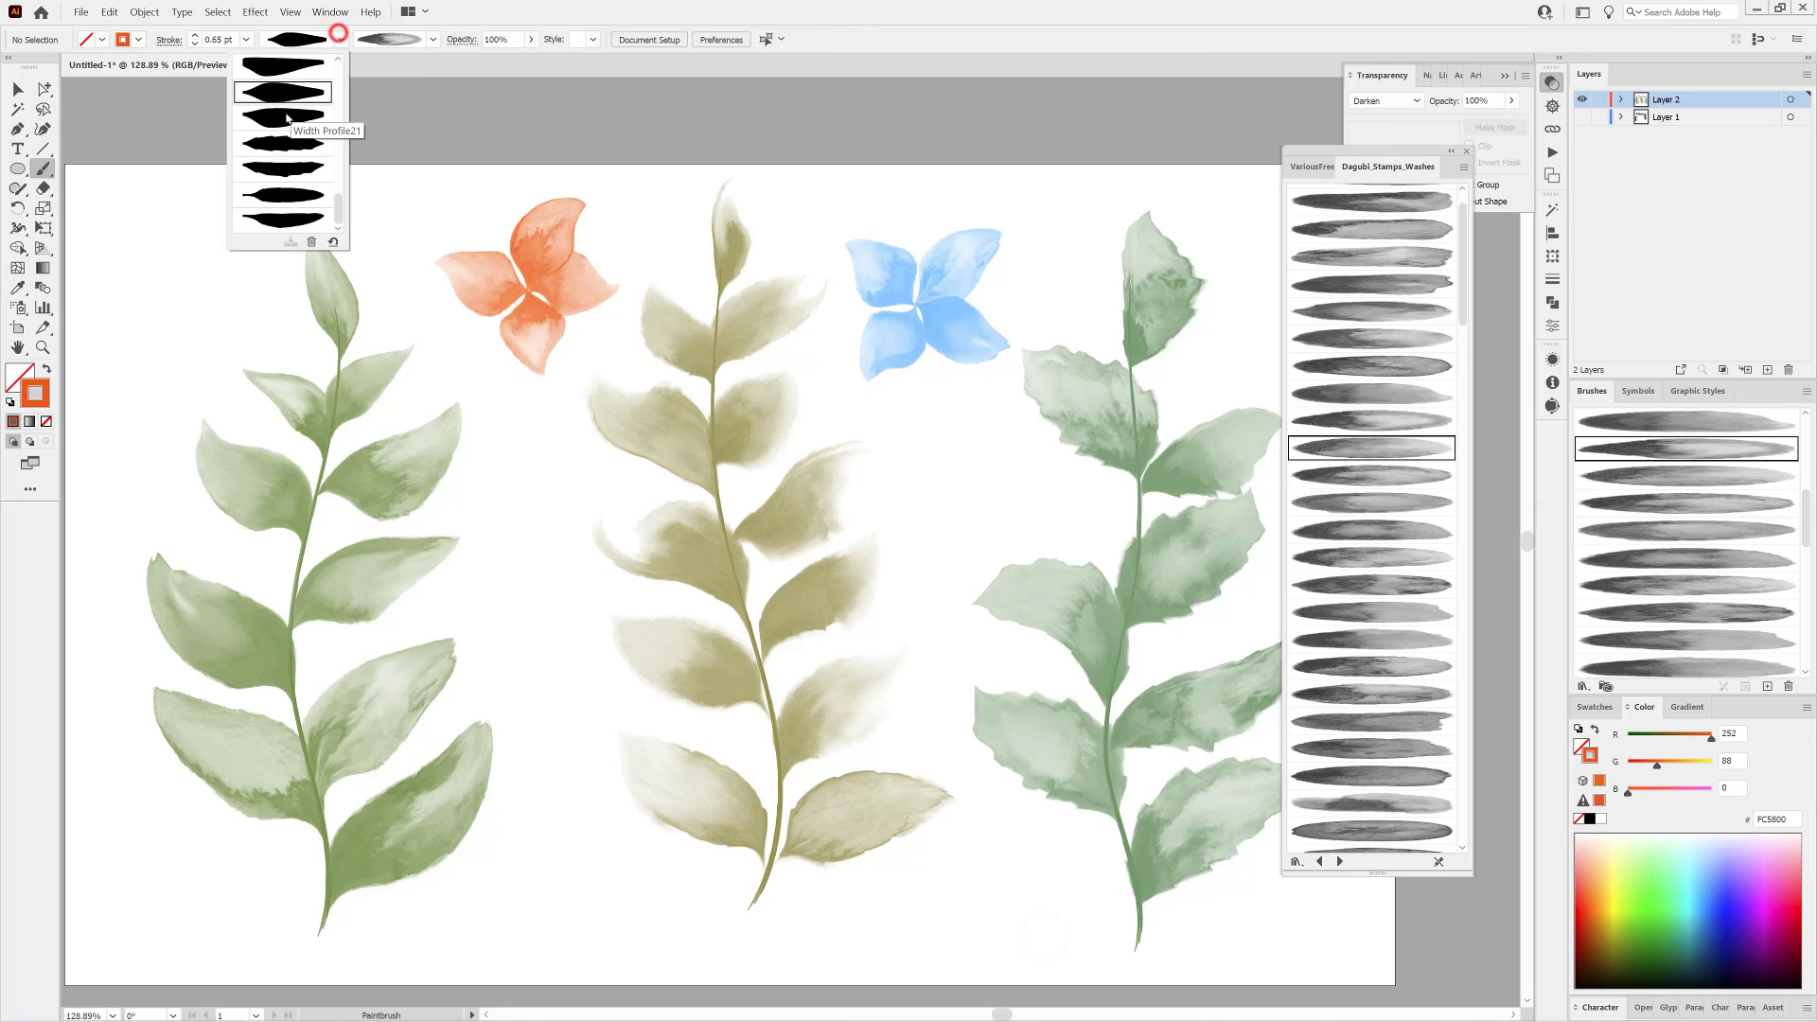
{"action": "left_click", "coordinate": [284, 111]}
{"action": "left_click_drag", "start_coordinate": [959, 484], "coordinate": [1049, 463]}
{"action": "left_click", "coordinate": [1016, 506], "text": "ctrl"}
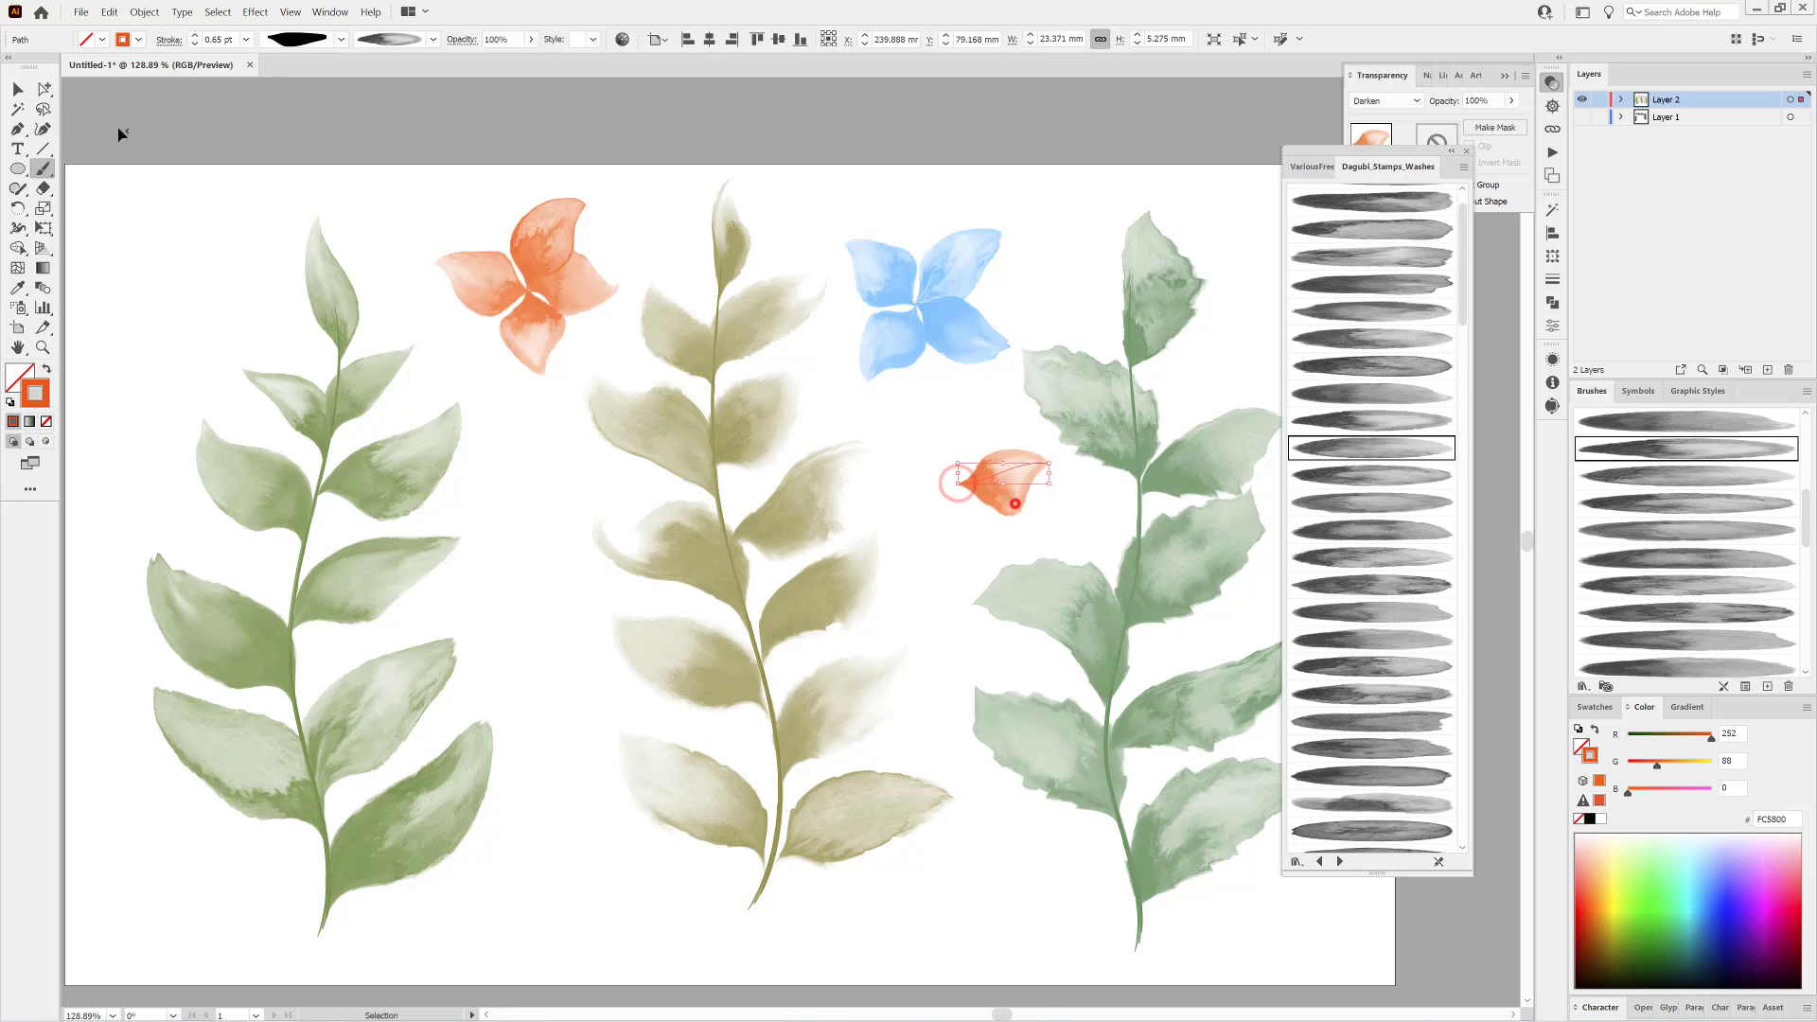
{"action": "left_click", "coordinate": [194, 43]}
{"action": "left_click", "coordinate": [1082, 157], "text": "ctrl"}
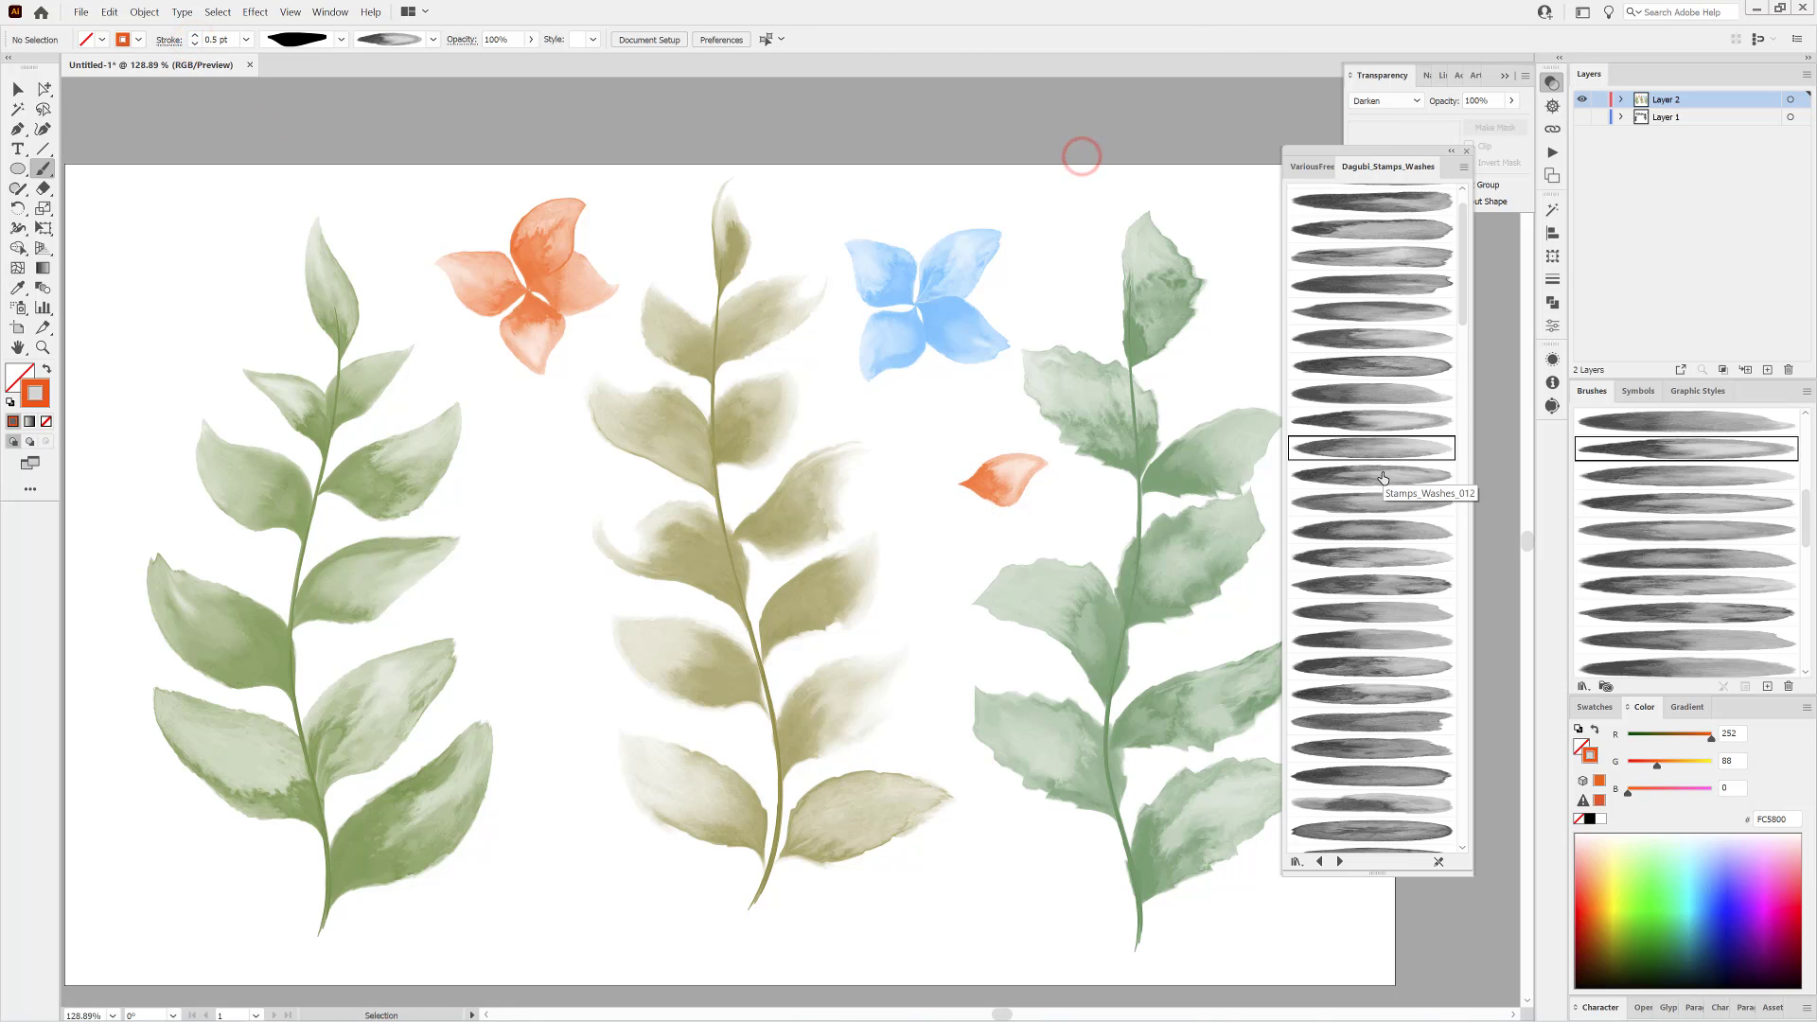
Add a downward petal to the second orange flower with the Stamps_Washes_012 brush and adjust its position.
{"action": "left_click", "coordinate": [1382, 474]}
{"action": "mouse_move", "coordinate": [974, 512]}
{"action": "left_mouse_down"}
{"action": "mouse_move", "coordinate": [1017, 560]}
{"action": "mouse_move", "coordinate": [980, 516]}
{"action": "left_mouse_up"}
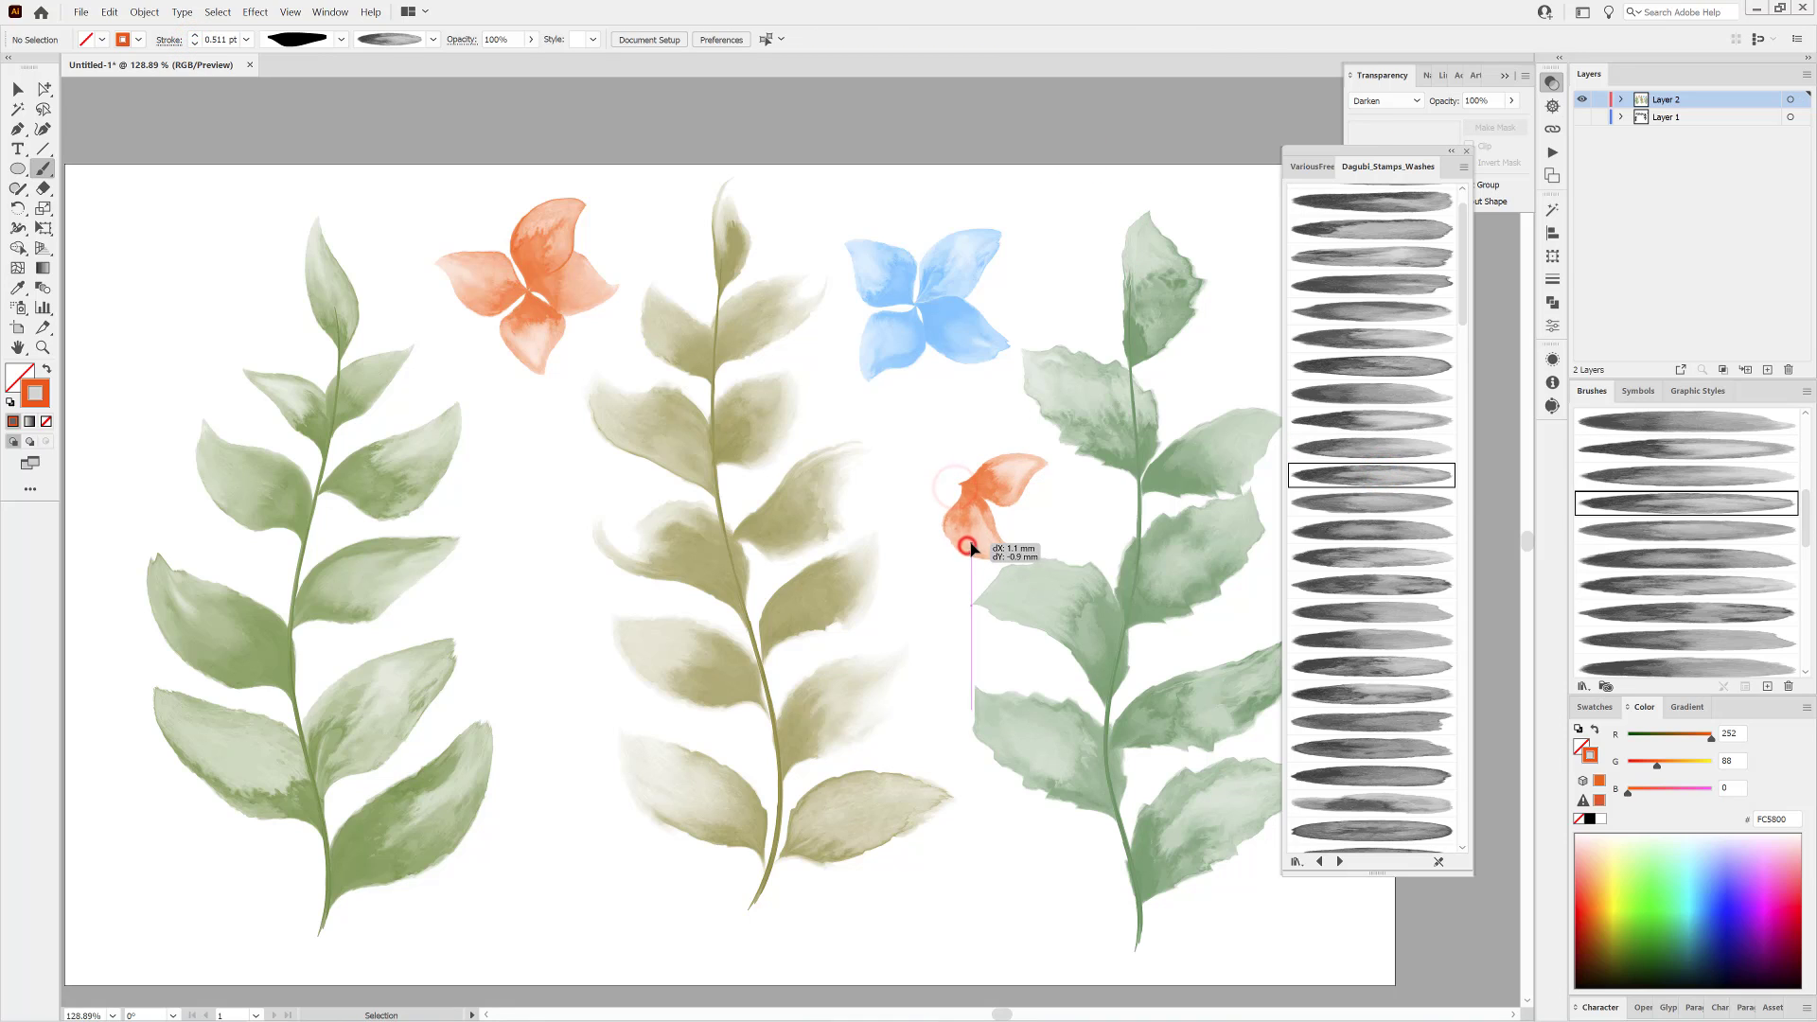
{"action": "left_click", "coordinate": [898, 166], "text": "ctrl"}
Complete the second orange flower with upper and left petals, using another leaf-shaped width profile and different wash brushes.
{"action": "left_click", "coordinate": [340, 38]}
{"action": "left_click", "coordinate": [296, 96]}
{"action": "left_click", "coordinate": [1383, 500]}
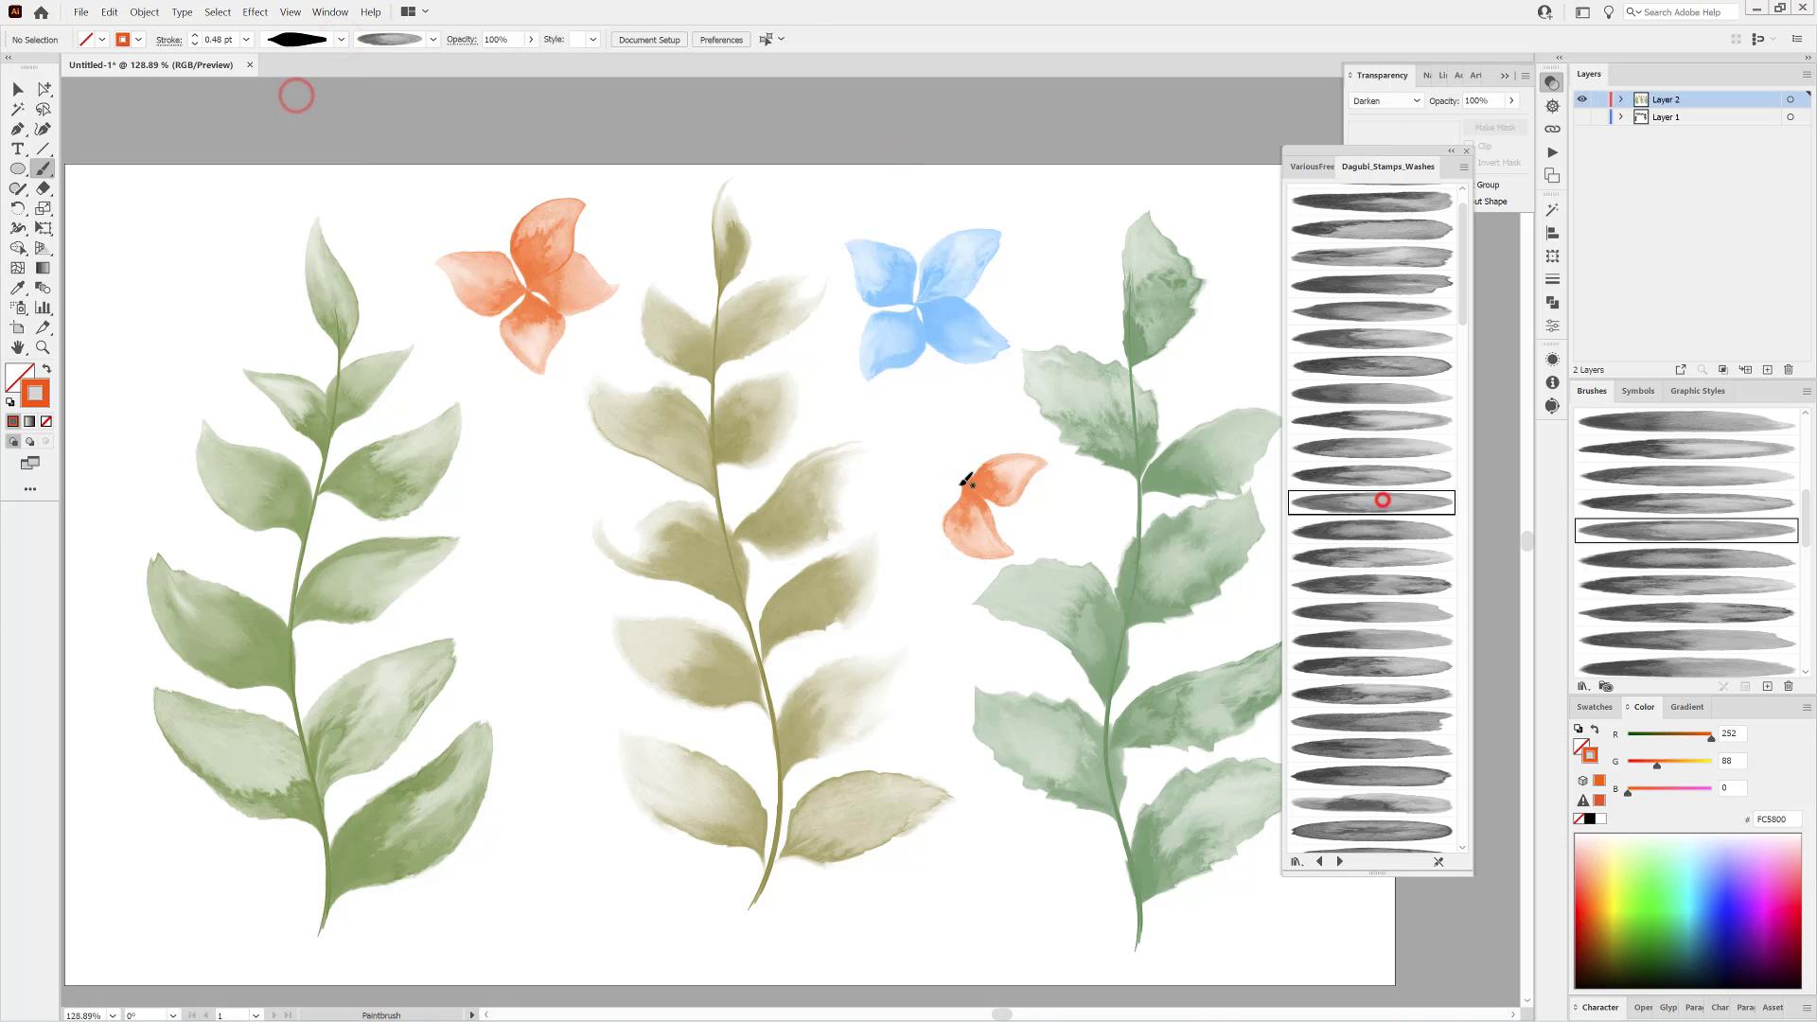
{"action": "mouse_move", "coordinate": [942, 416]}
{"action": "left_mouse_down"}
{"action": "mouse_move", "coordinate": [945, 474]}
{"action": "mouse_move", "coordinate": [957, 458]}
{"action": "mouse_move", "coordinate": [883, 529]}
{"action": "left_mouse_up"}
{"action": "left_click", "coordinate": [885, 407], "text": "ctrl"}
{"action": "left_click", "coordinate": [1390, 555]}
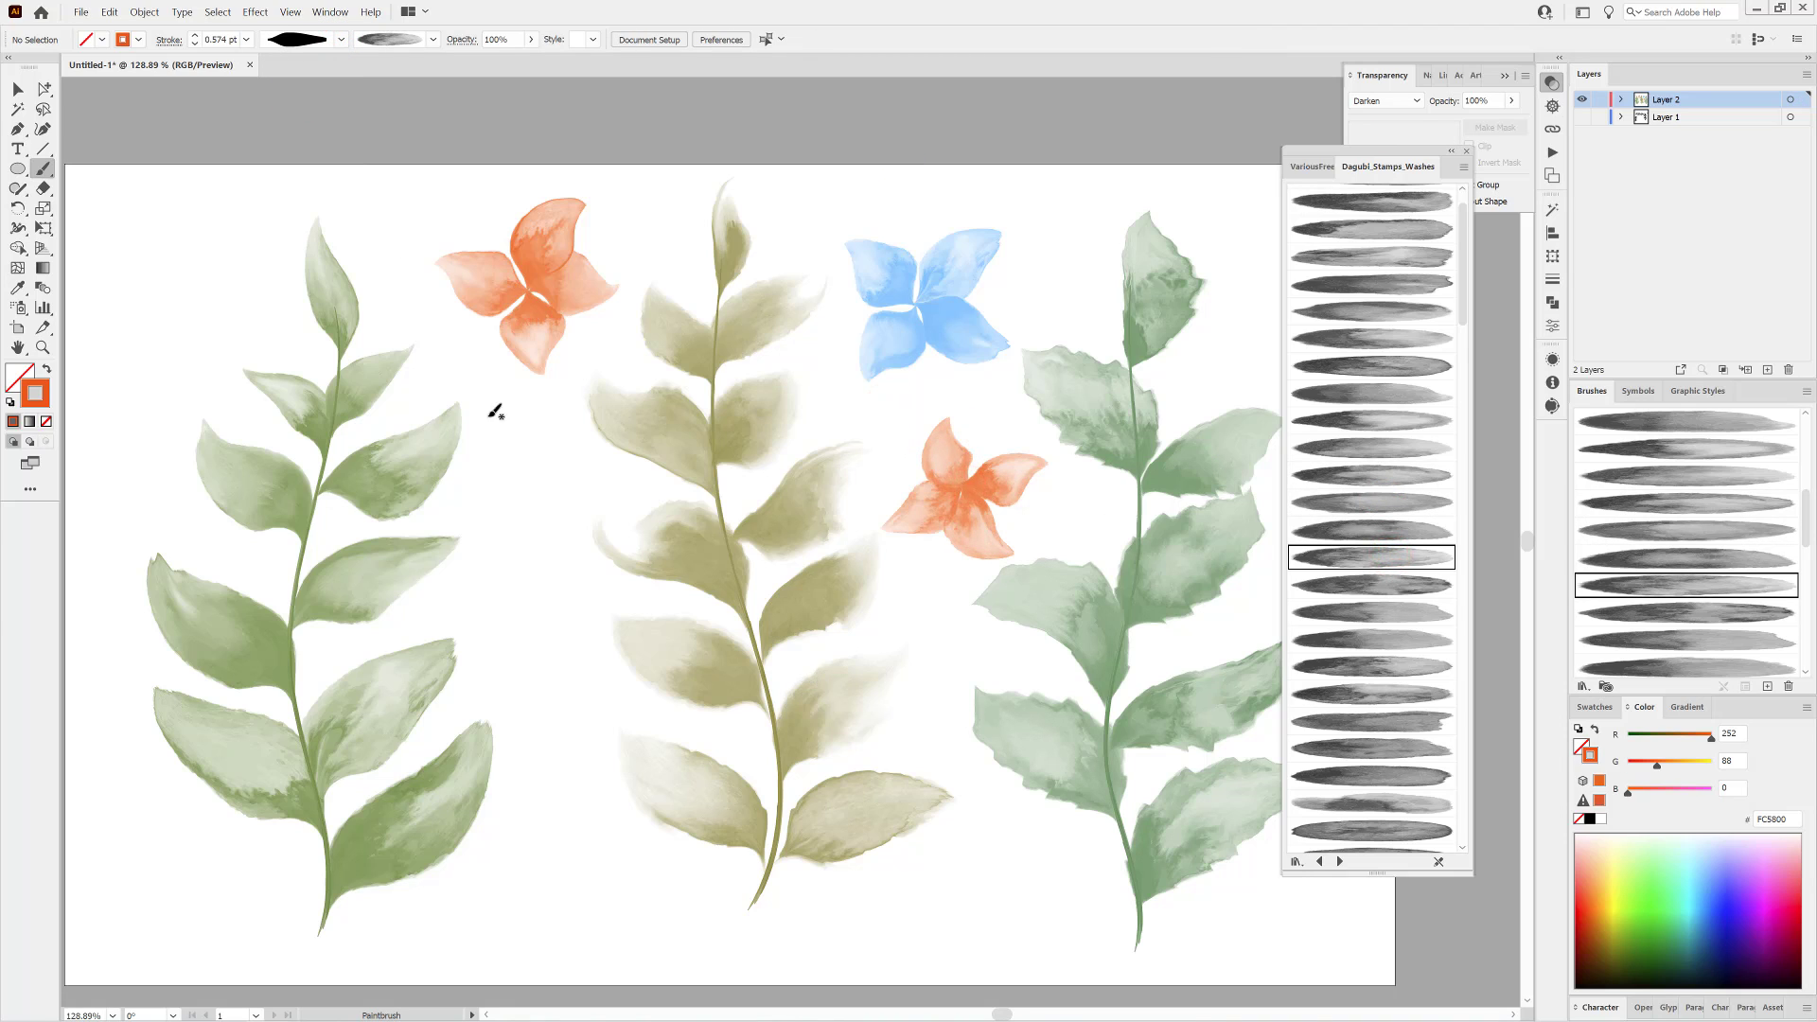
Choose a rounder width profile and a magenta FF20A9 stroke, and start a flower below the first orange one.
{"action": "left_click", "coordinate": [342, 41]}
{"action": "left_click_drag", "start_coordinate": [340, 206], "coordinate": [341, 171]}
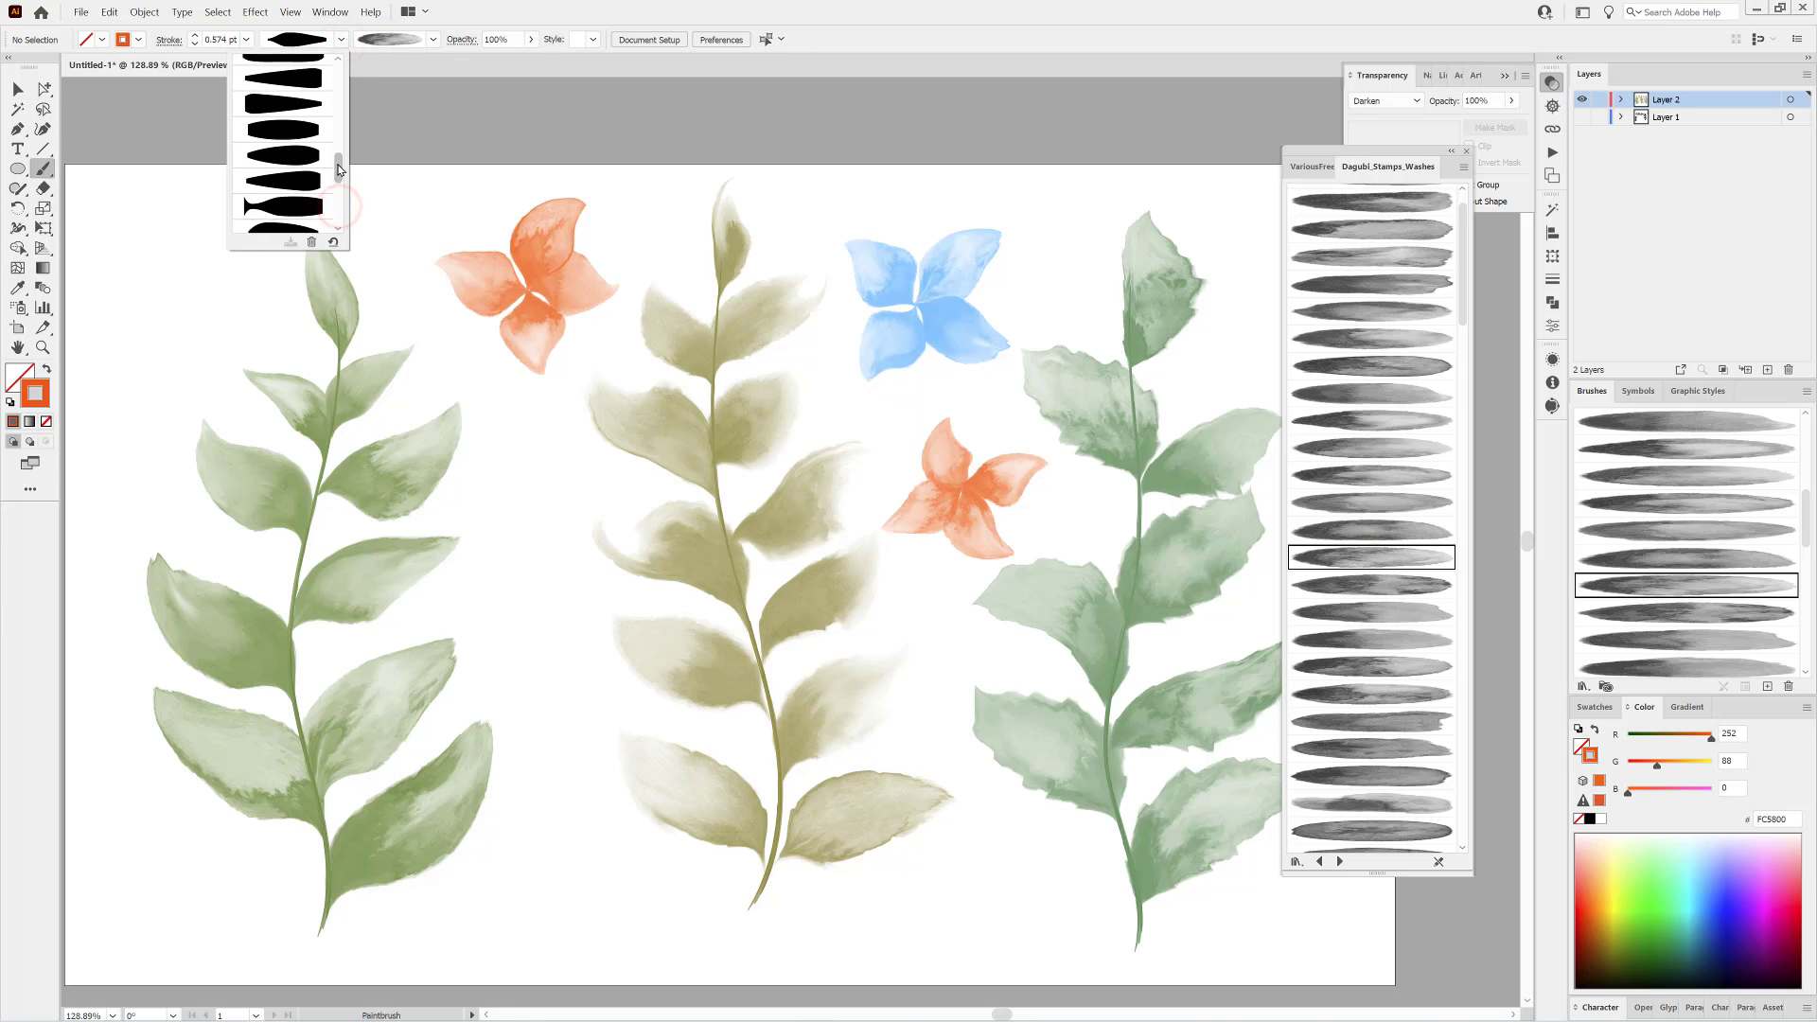
{"action": "left_click", "coordinate": [290, 159]}
{"action": "left_click", "coordinate": [1366, 582]}
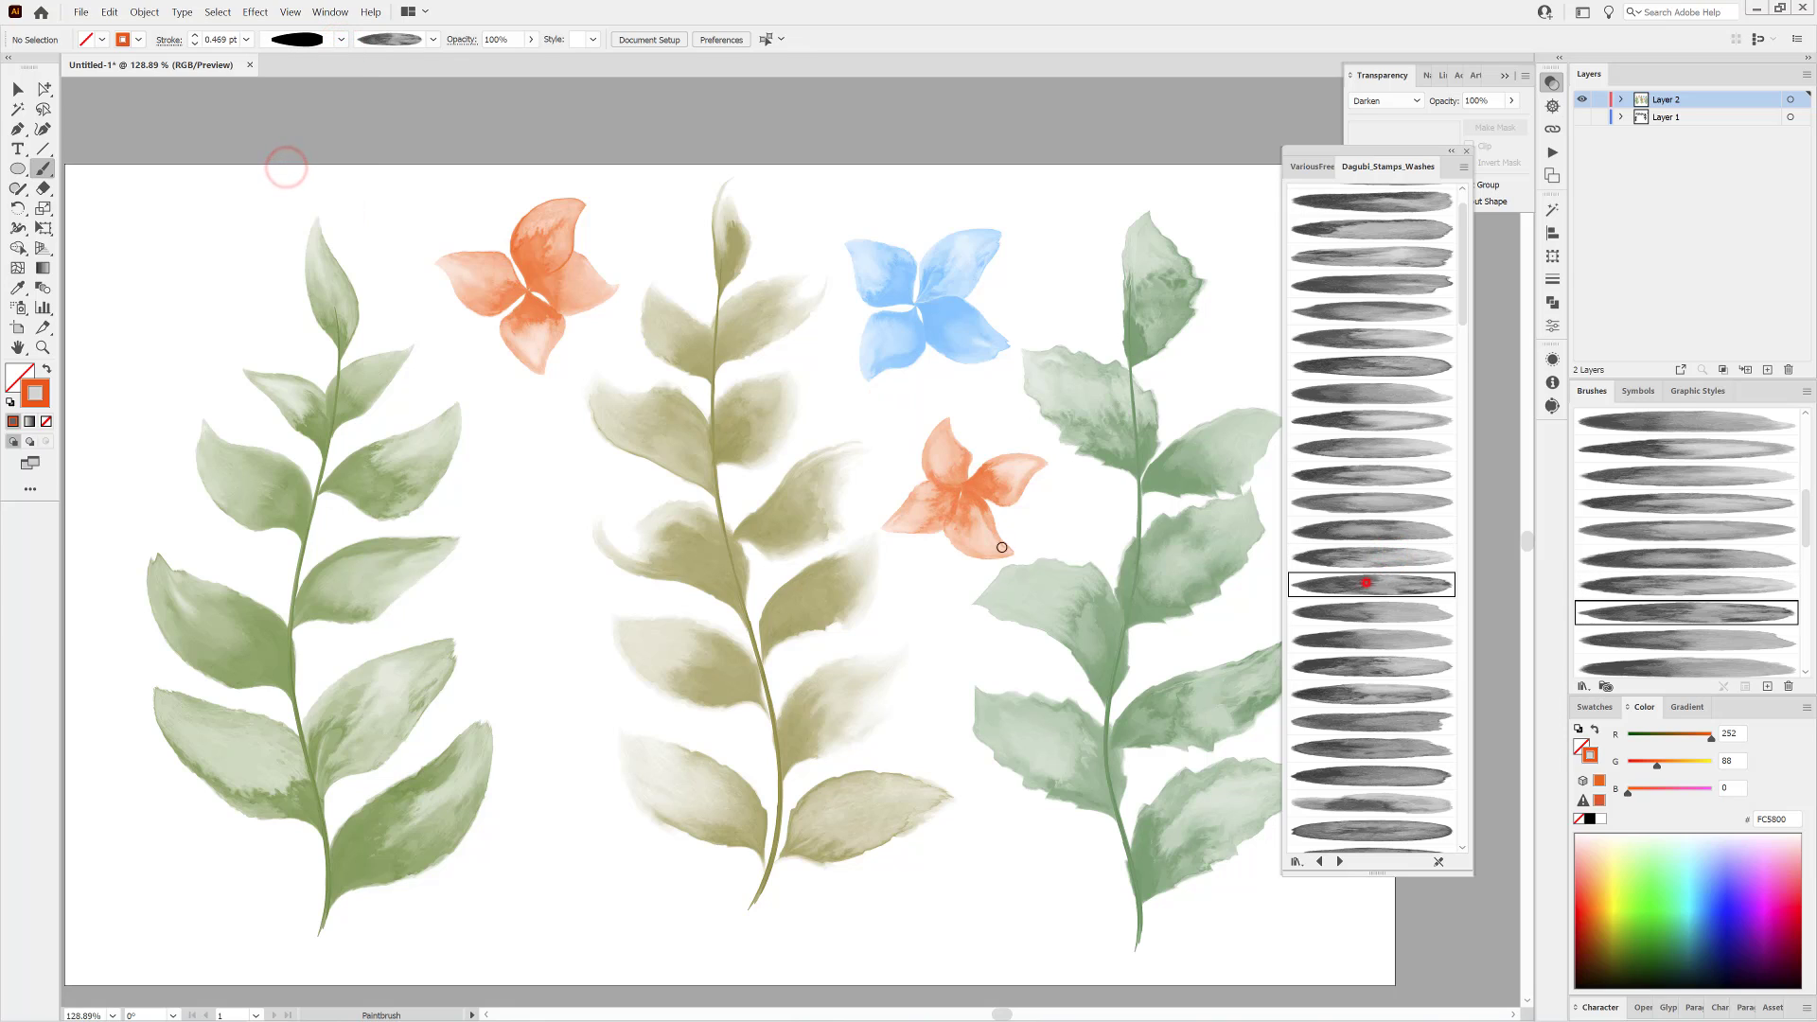
{"action": "left_click", "coordinate": [1783, 901]}
{"action": "mouse_move", "coordinate": [540, 511]}
{"action": "left_mouse_down"}
{"action": "mouse_move", "coordinate": [607, 528]}
{"action": "mouse_move", "coordinate": [547, 589]}
{"action": "left_mouse_up"}
Complete the magenta flower with petals all around its centre, changing the wash brush between petals.
{"action": "left_click", "coordinate": [1395, 613]}
{"action": "left_click", "coordinate": [1320, 636]}
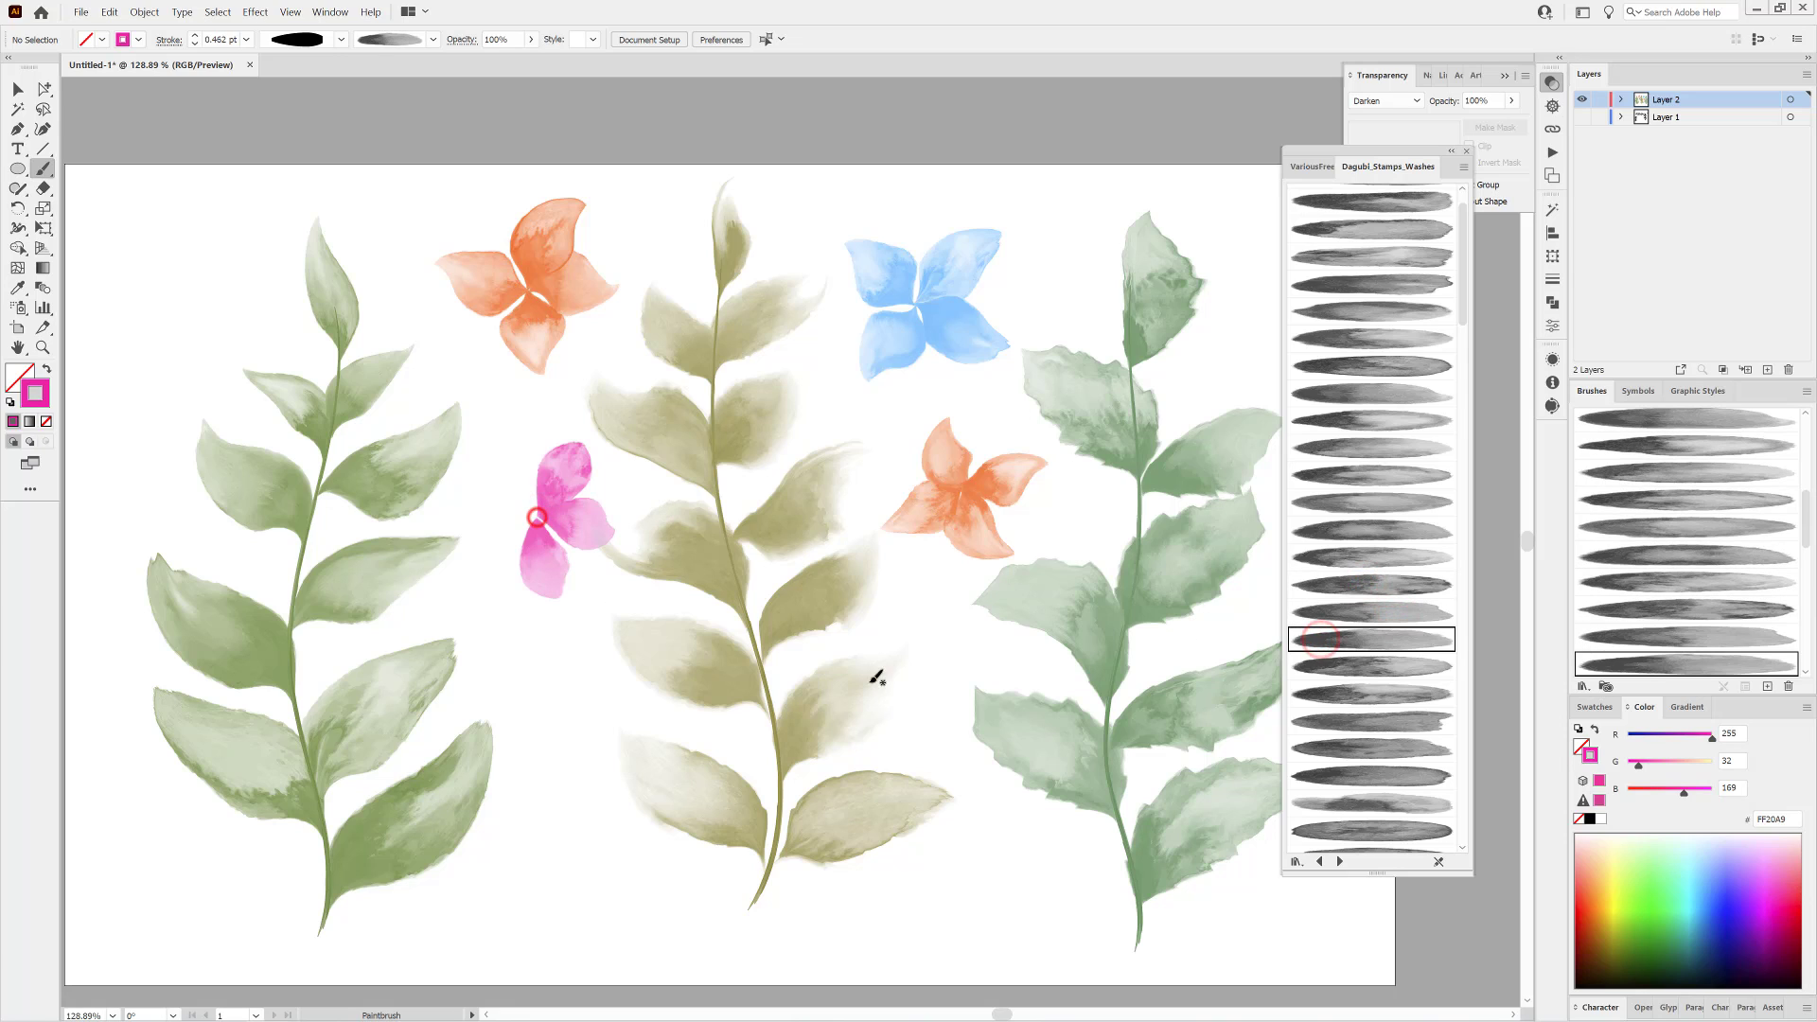
{"action": "left_click", "coordinate": [1374, 666]}
{"action": "mouse_move", "coordinate": [506, 489]}
{"action": "left_mouse_down"}
{"action": "mouse_move", "coordinate": [484, 463]}
{"action": "mouse_move", "coordinate": [469, 559]}
{"action": "mouse_move", "coordinate": [551, 574]}
{"action": "mouse_move", "coordinate": [516, 558]}
{"action": "left_mouse_up"}
{"action": "left_click", "coordinate": [1347, 693]}
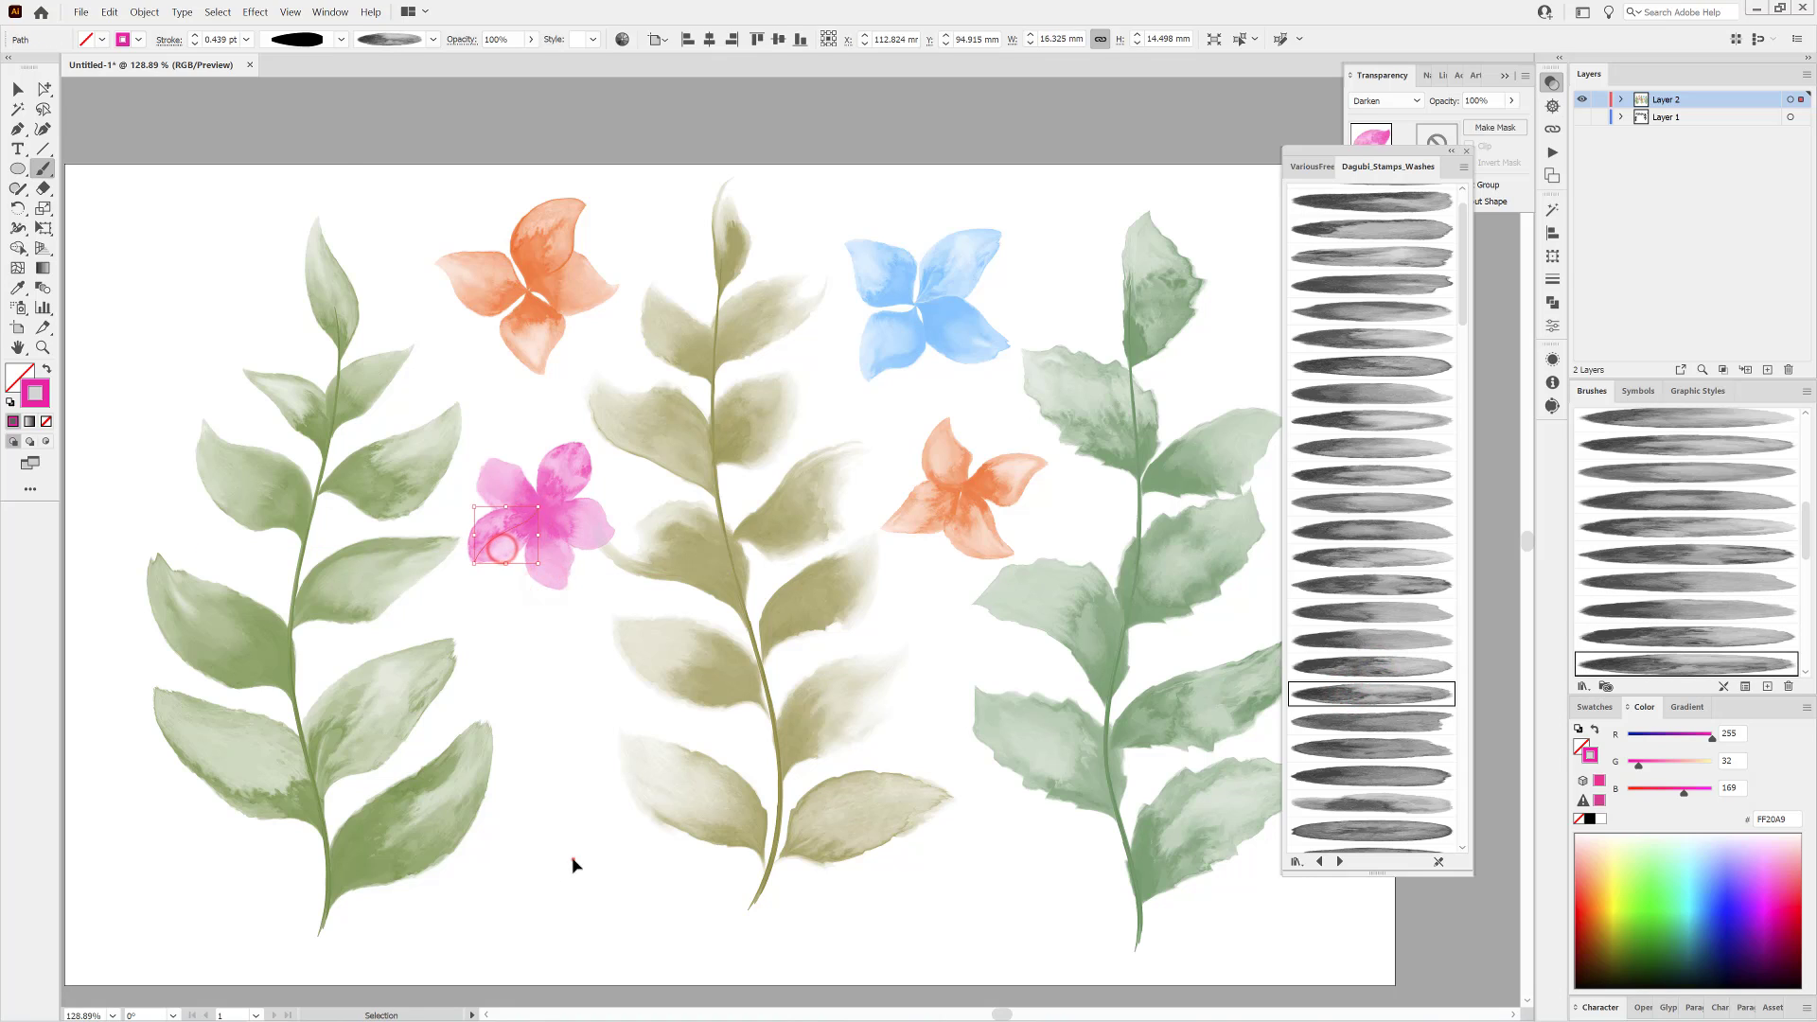
Paint a green 53A500 petal below the magenta flower with a wavy width profile and the Stamps_Washes_043 brush.
{"action": "left_click", "coordinate": [337, 39]}
{"action": "left_click_drag", "start_coordinate": [340, 186], "coordinate": [337, 134]}
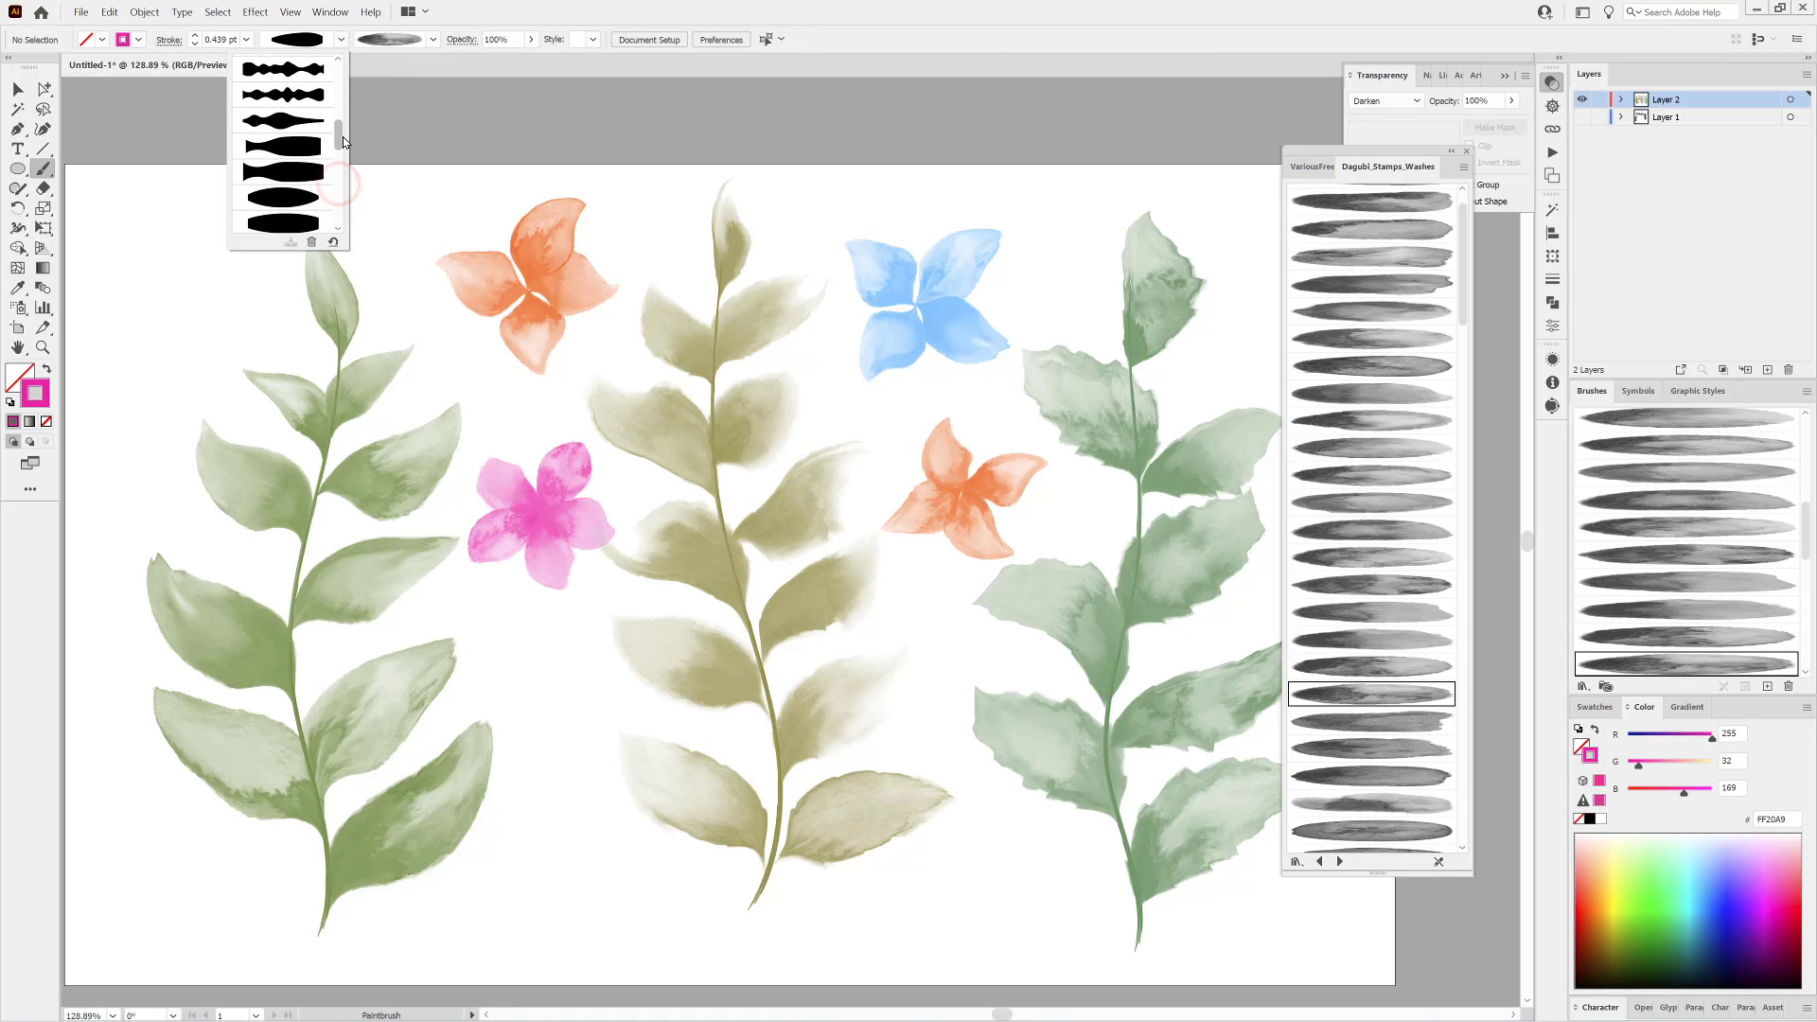
{"action": "left_click", "coordinate": [292, 119]}
{"action": "left_click", "coordinate": [1632, 928]}
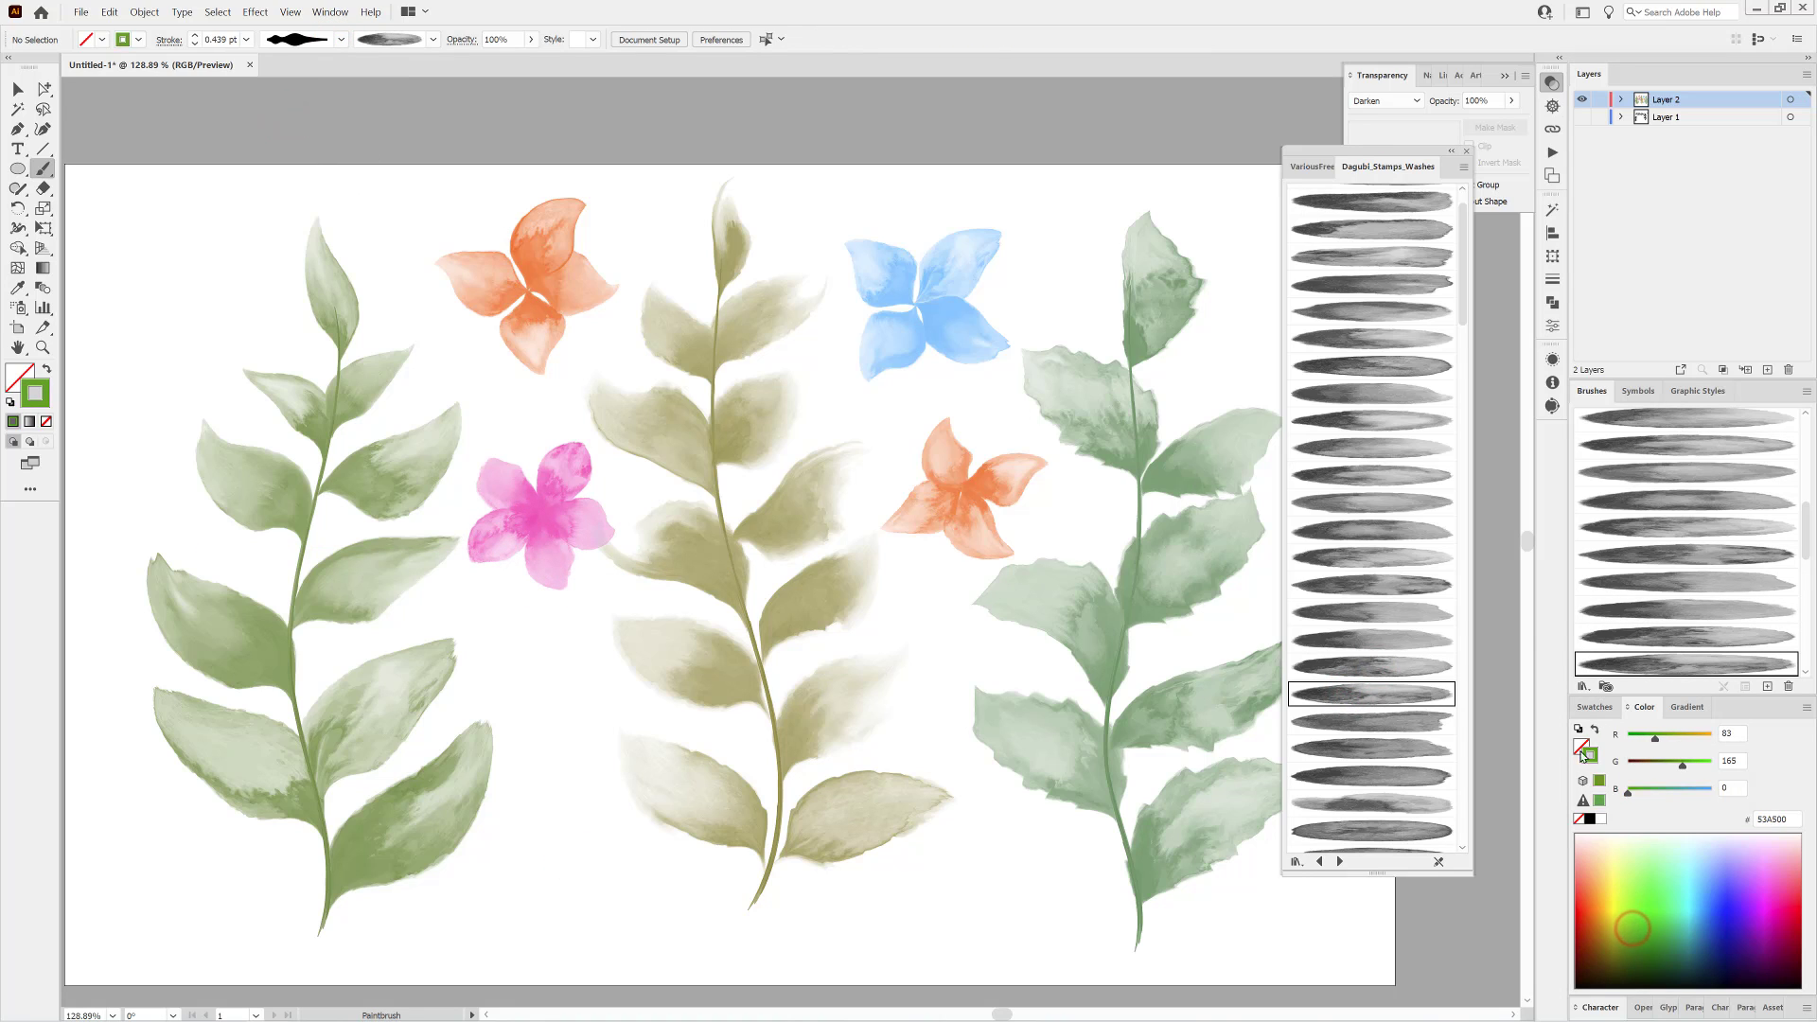
{"action": "scroll", "coordinate": [1386, 583], "scroll_direction": "down", "scroll_amount": 10}
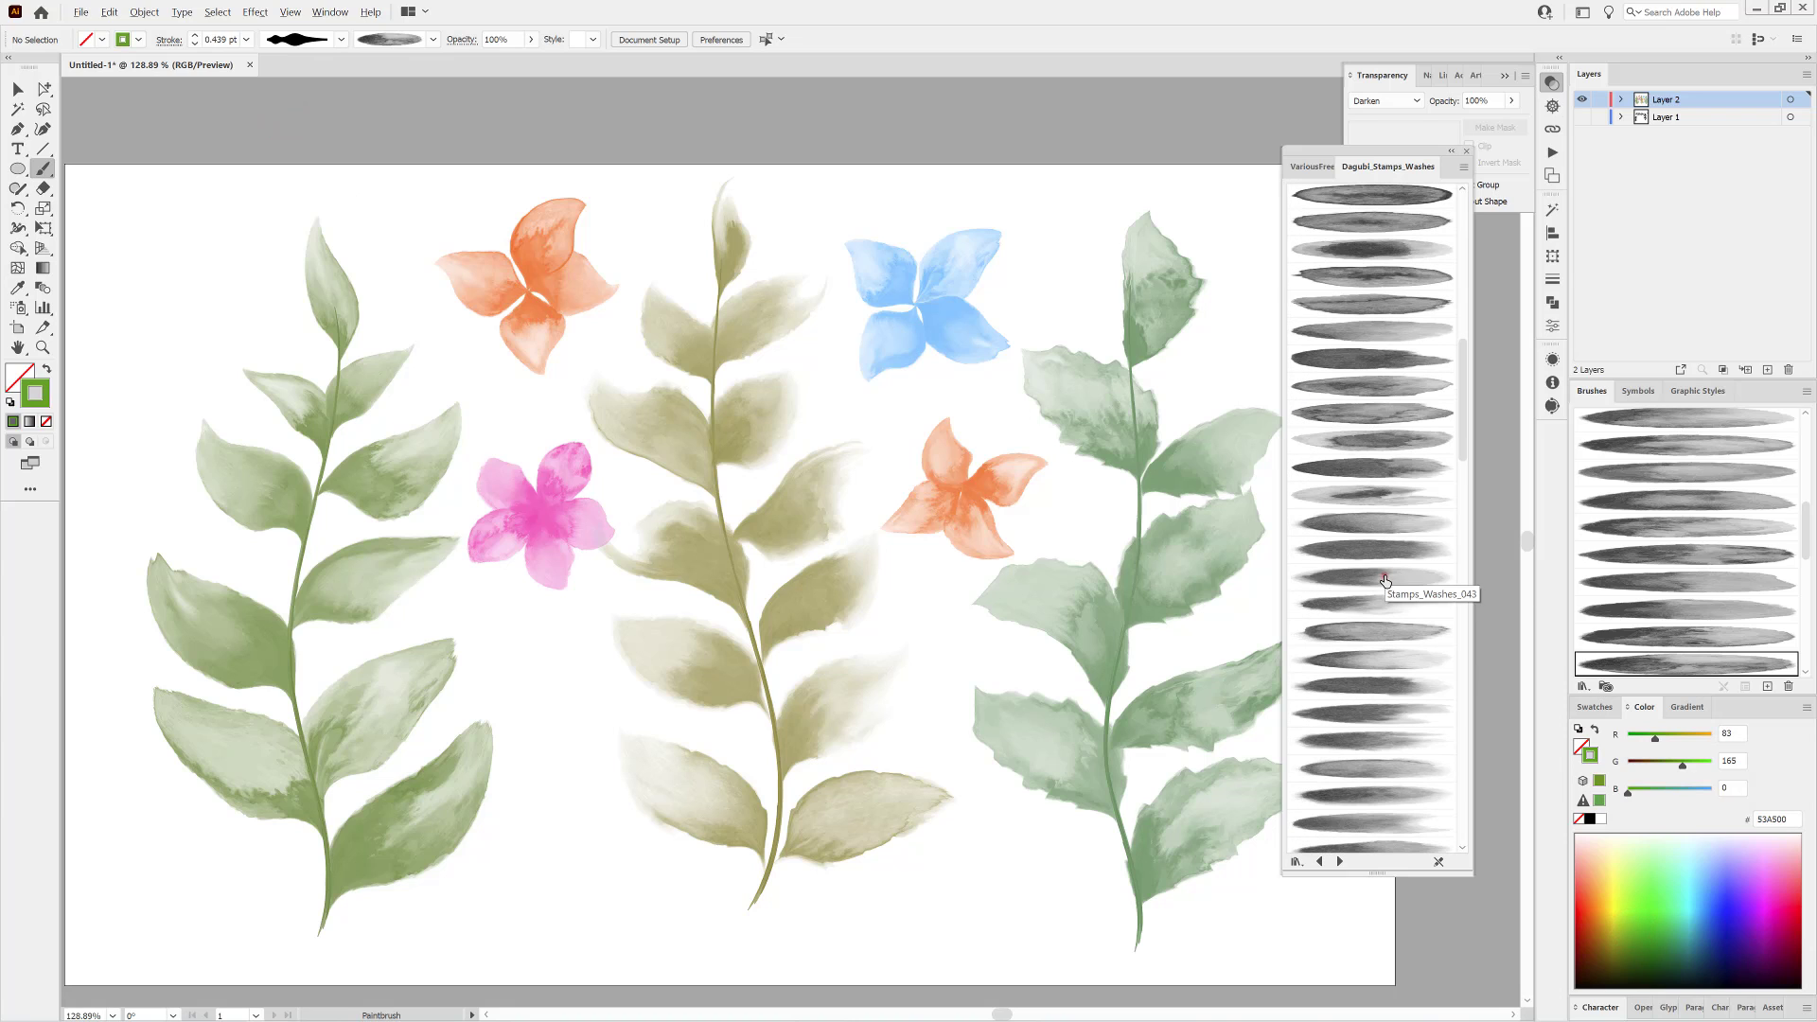
{"action": "left_click", "coordinate": [1384, 580]}
{"action": "left_click_drag", "start_coordinate": [558, 705], "coordinate": [587, 577]}
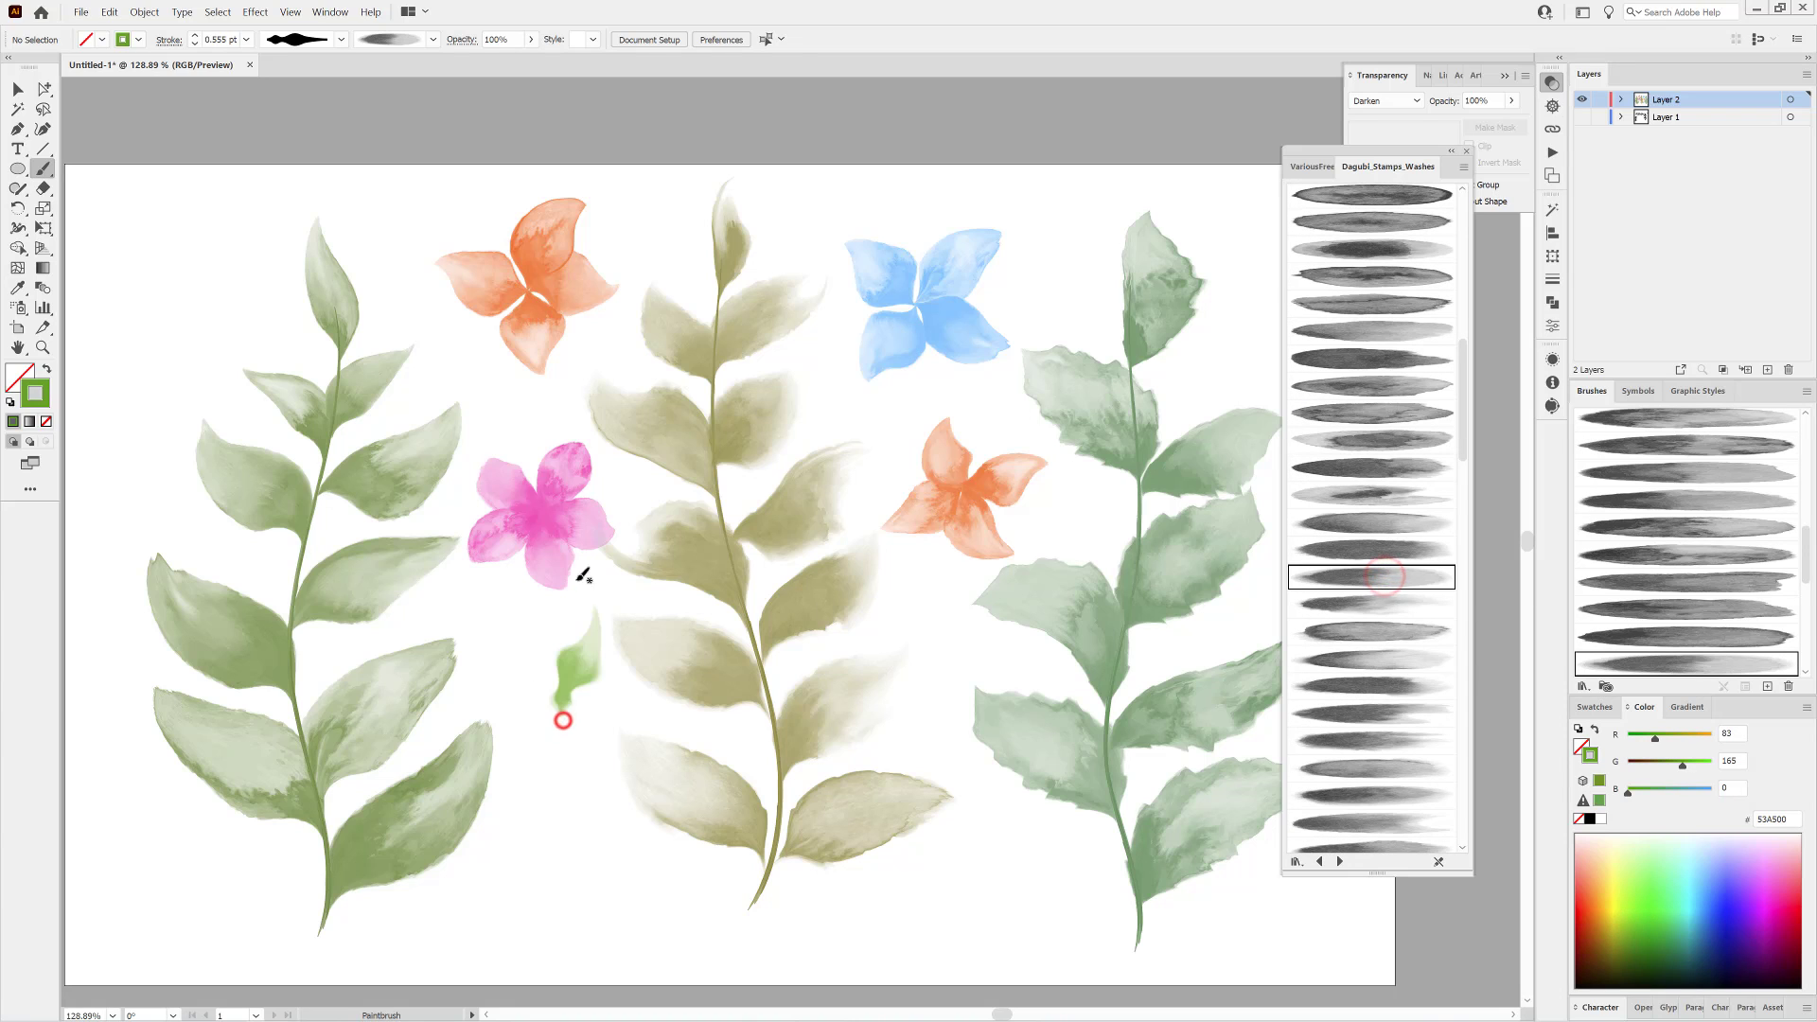
{"action": "left_click", "coordinate": [584, 816]}
Add further green petals fanning out from the same base, using a different faded wash brush for each.
{"action": "left_click", "coordinate": [1354, 606]}
{"action": "left_click_drag", "start_coordinate": [559, 687], "coordinate": [472, 584]}
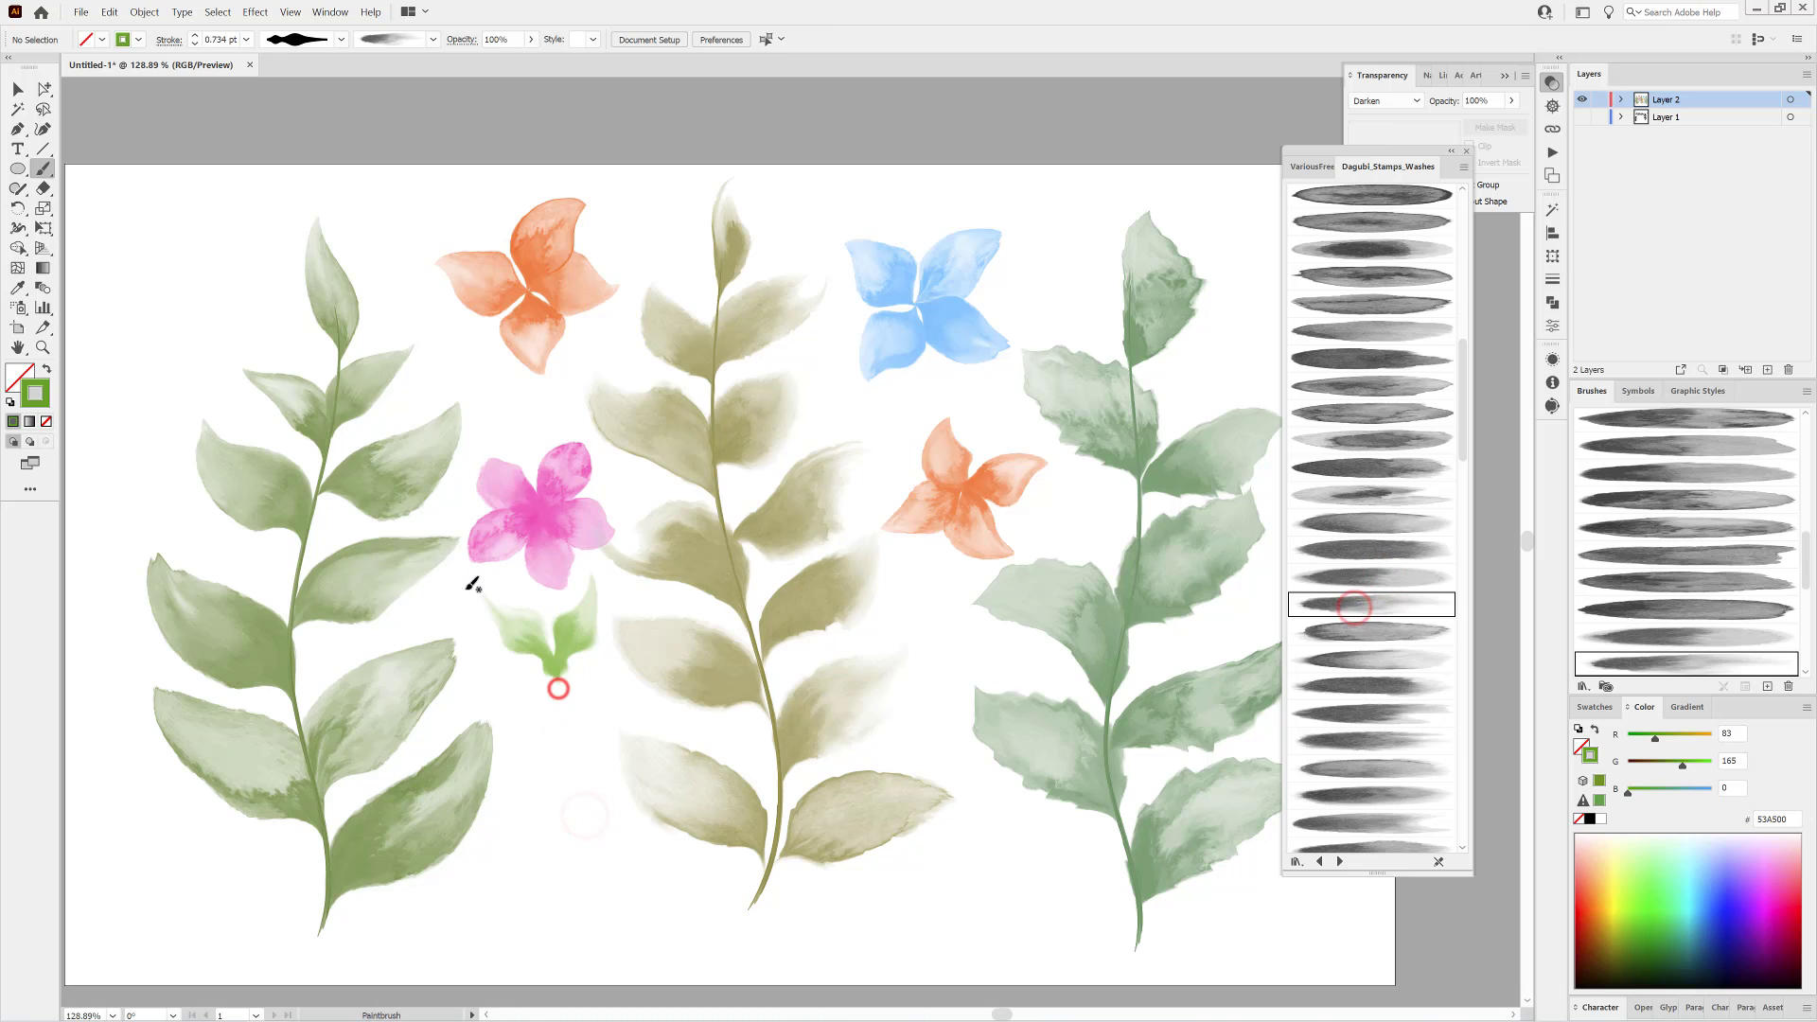
{"action": "left_click", "coordinate": [1404, 630]}
{"action": "mouse_move", "coordinate": [559, 677]}
{"action": "left_mouse_down"}
{"action": "mouse_move", "coordinate": [616, 582]}
{"action": "mouse_move", "coordinate": [602, 669]}
{"action": "mouse_move", "coordinate": [523, 668]}
{"action": "mouse_move", "coordinate": [435, 789]}
{"action": "left_mouse_up"}
{"action": "left_click", "coordinate": [566, 777], "text": "ctrl"}
{"action": "left_click", "coordinate": [1409, 658]}
{"action": "left_click_drag", "start_coordinate": [517, 684], "coordinate": [526, 686]}
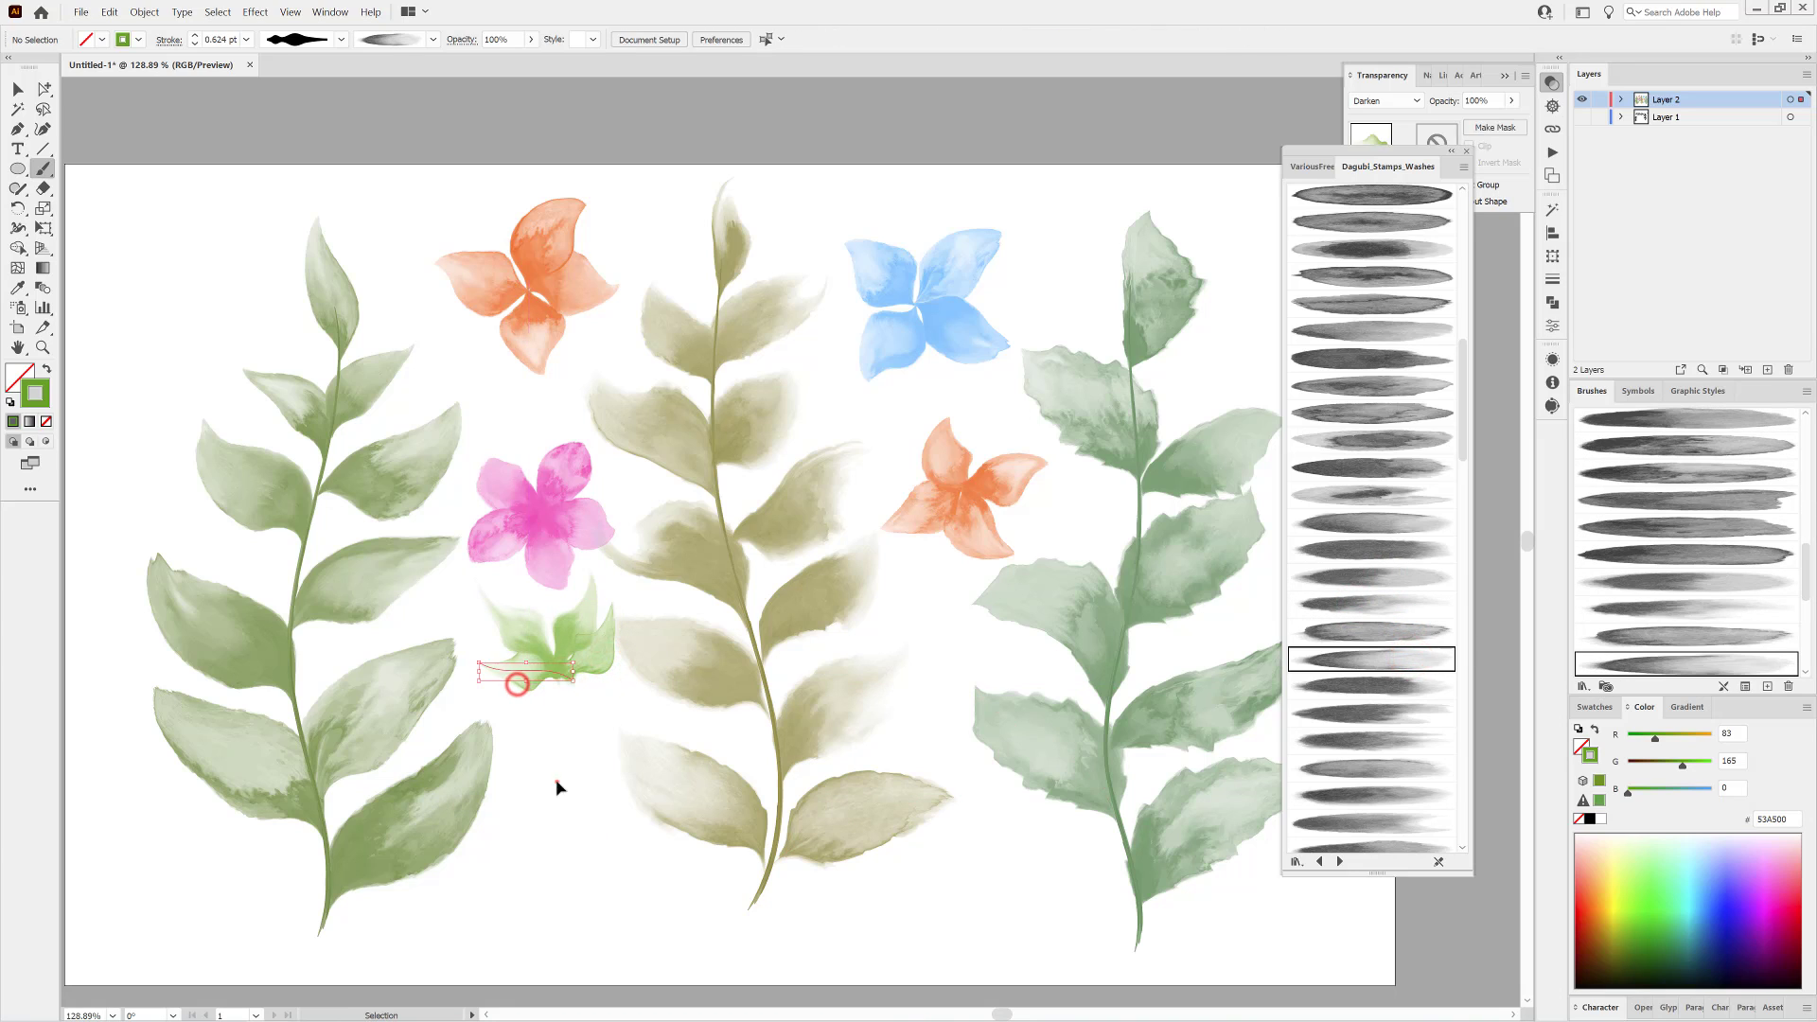
{"action": "left_click", "coordinate": [556, 783], "text": "ctrl"}
Fit the artboard in view and recolour all the green petals below the magenta flower to purple A82BFF.
{"action": "key", "text": "ctrl+0"}
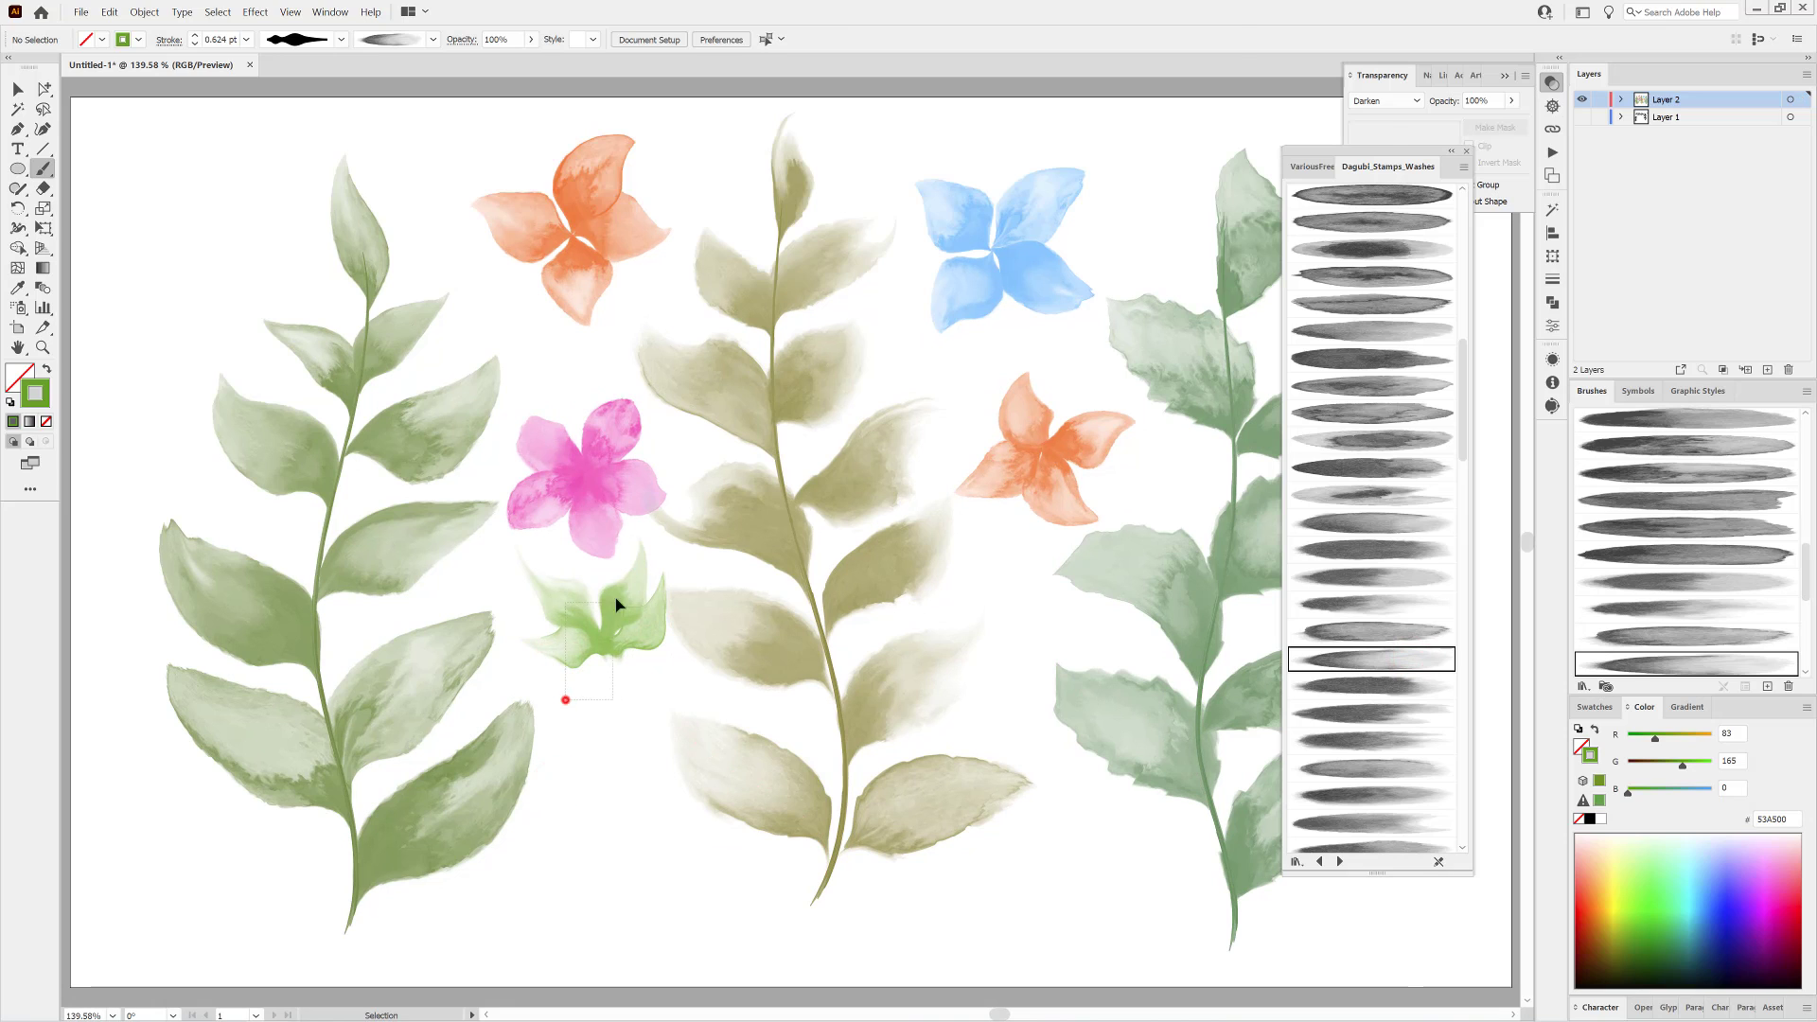
{"action": "left_click_drag", "start_coordinate": [616, 604], "coordinate": [616, 604]}
{"action": "left_click", "coordinate": [1763, 886]}
{"action": "left_click", "coordinate": [626, 911], "text": "ctrl"}
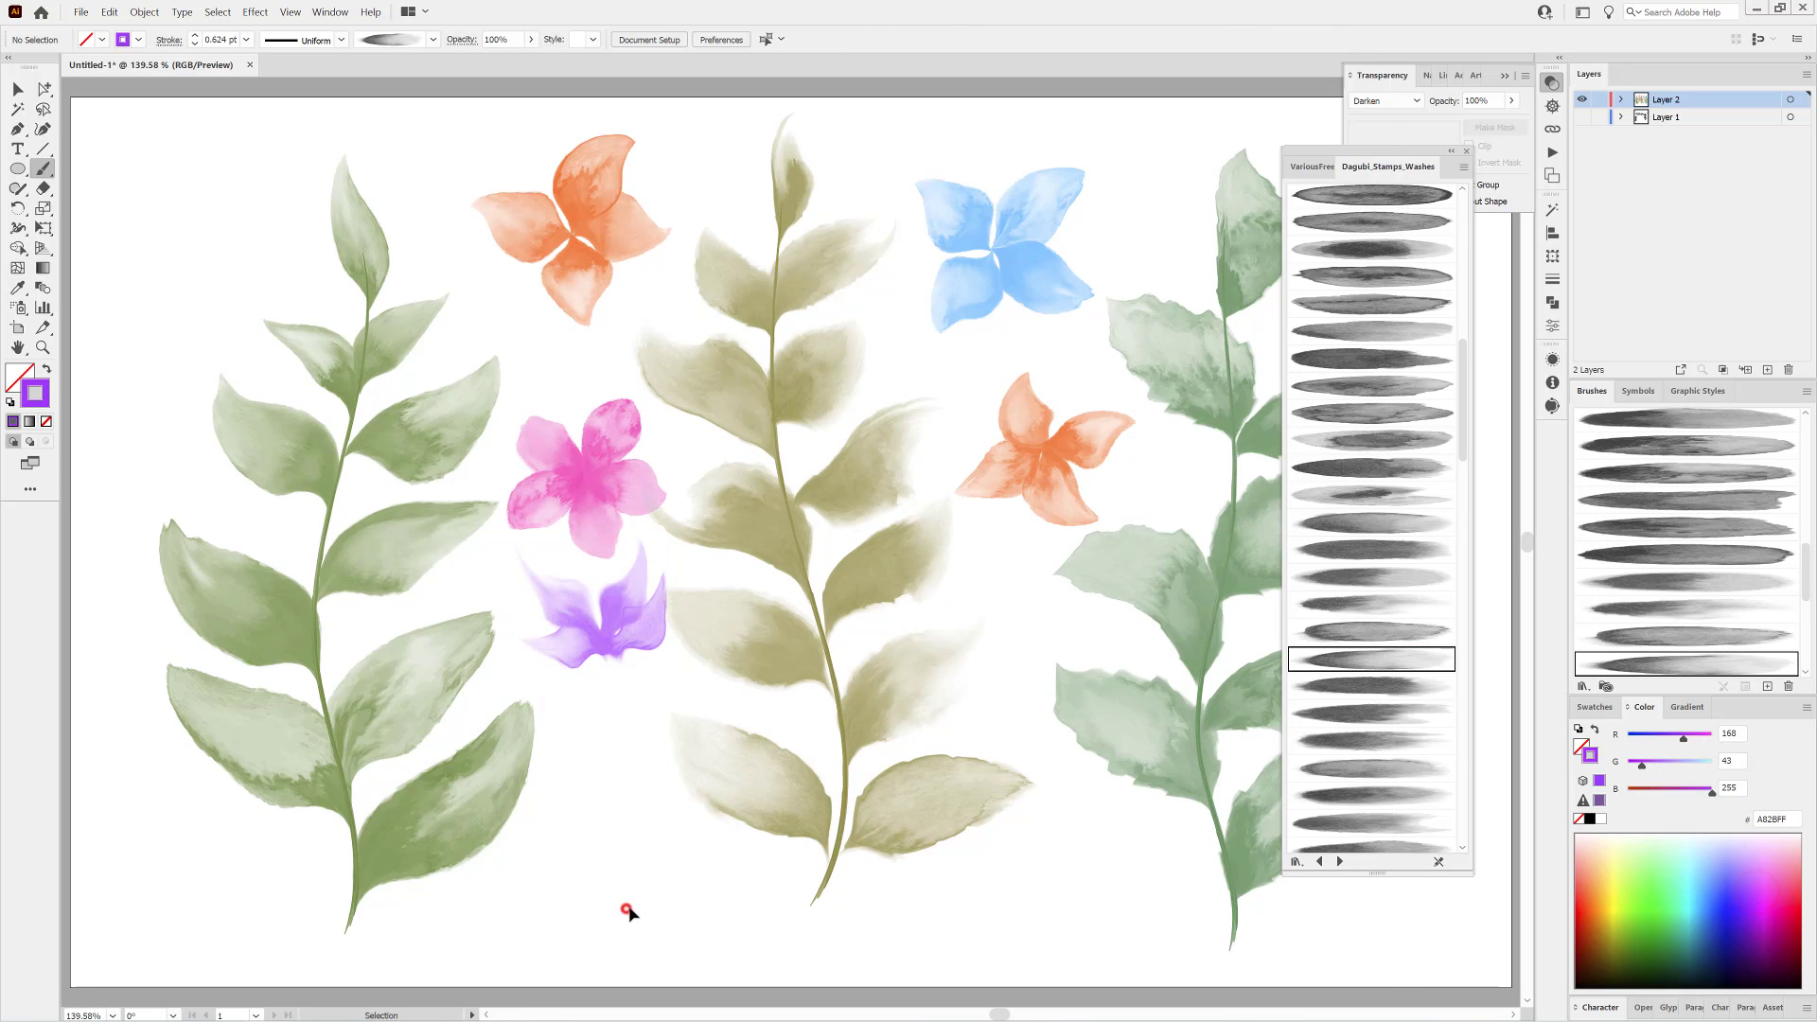
Give the purple flower's right petal a smoother leaf-shaped width profile.
{"action": "left_click", "coordinate": [651, 643], "text": "ctrl"}
{"action": "left_click", "coordinate": [341, 39]}
{"action": "left_click_drag", "start_coordinate": [338, 138], "coordinate": [338, 107]}
{"action": "left_click", "coordinate": [273, 121]}
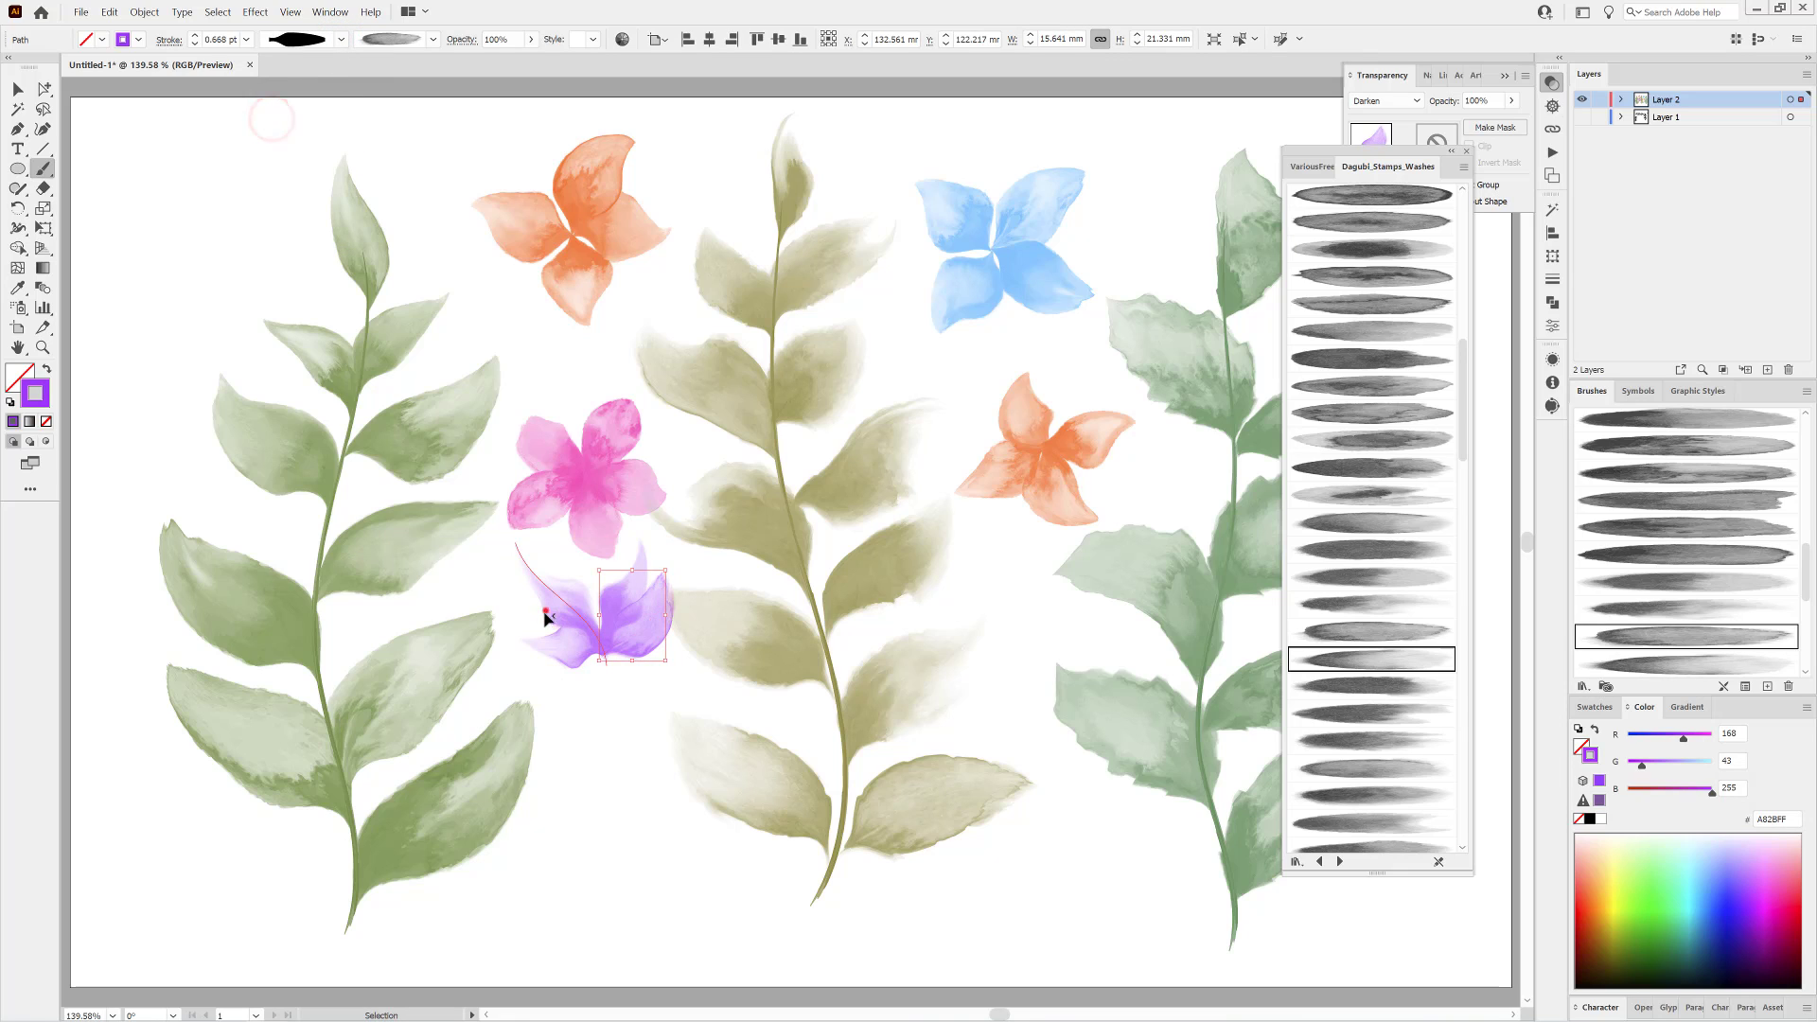
Give the purple flower's upper left petal a one-sided arched width profile, and shift the lower left petal slightly.
{"action": "left_click", "coordinate": [539, 610], "text": "ctrl"}
{"action": "left_click", "coordinate": [341, 40]}
{"action": "left_click_drag", "start_coordinate": [336, 138], "coordinate": [336, 69]}
{"action": "left_click", "coordinate": [284, 121]}
{"action": "left_click", "coordinate": [615, 923]}
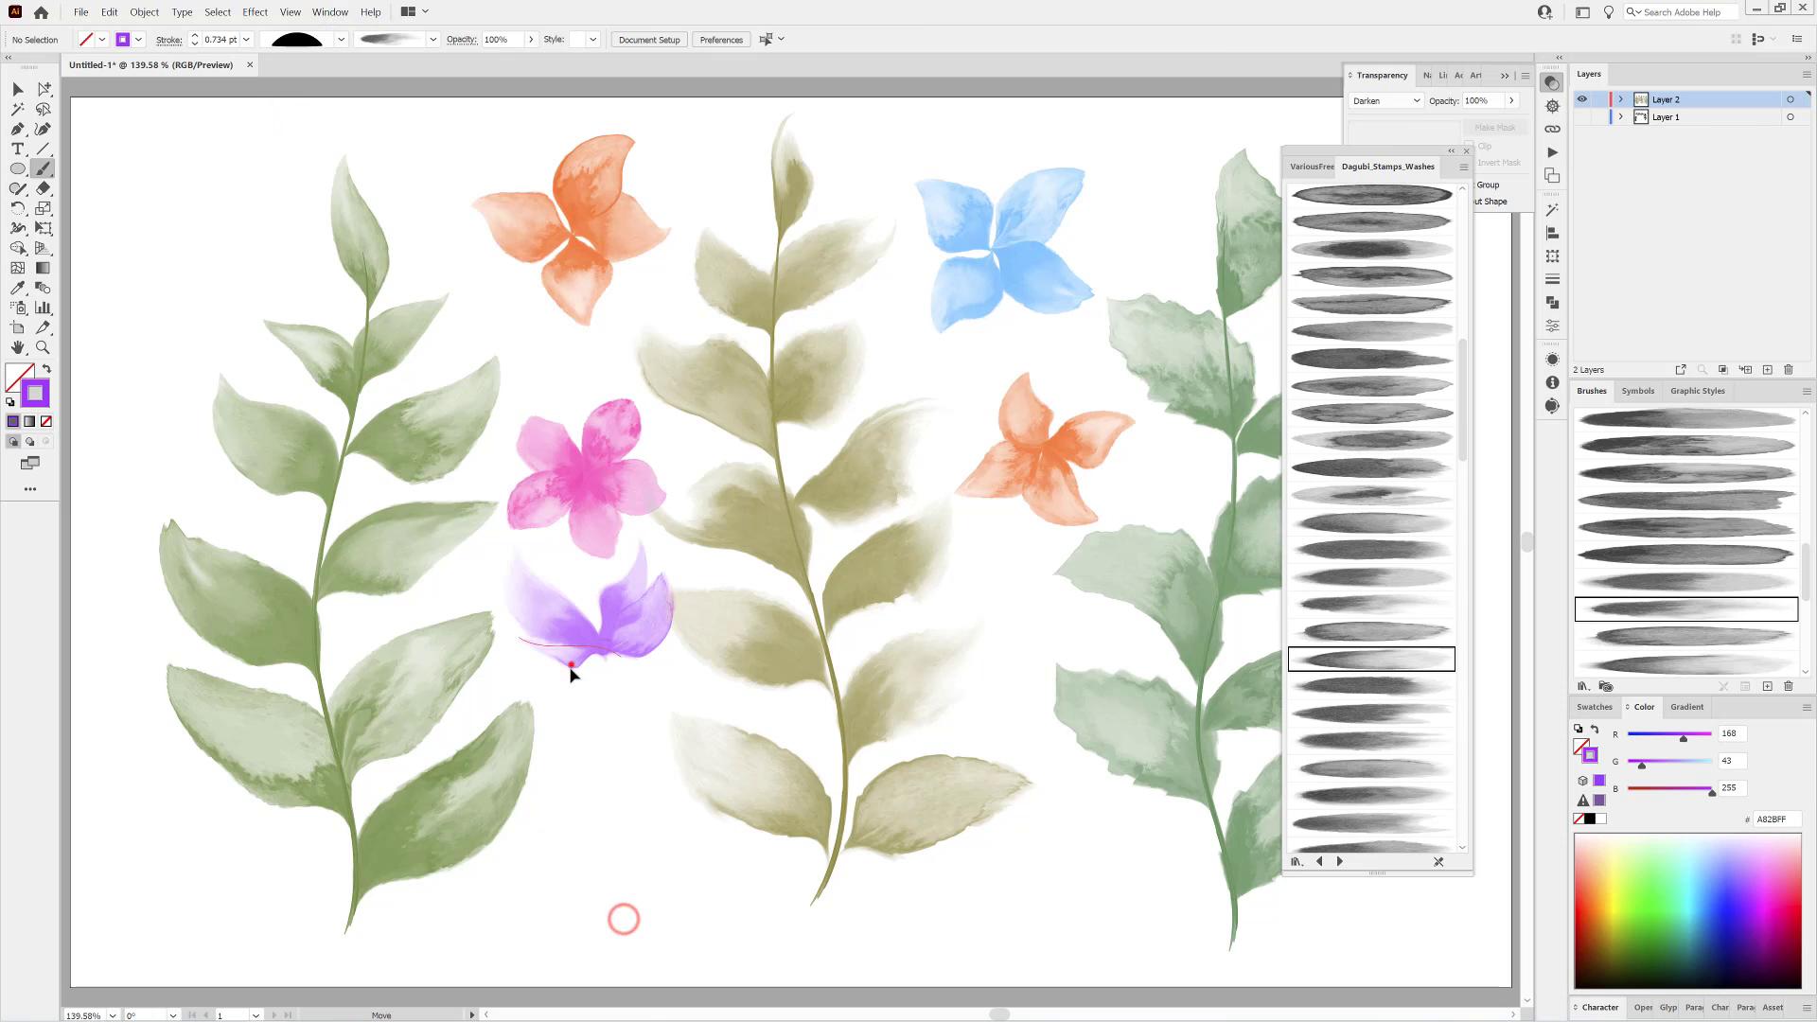
{"action": "left_click_drag", "start_coordinate": [570, 667], "coordinate": [565, 666]}
{"action": "left_click", "coordinate": [592, 882], "text": "ctrl"}
Fill the middle of the purple flower with upward petals, using another leaf-shaped width profile and a different wash brush.
{"action": "left_click", "coordinate": [339, 39]}
{"action": "left_click_drag", "start_coordinate": [336, 136], "coordinate": [315, 230]}
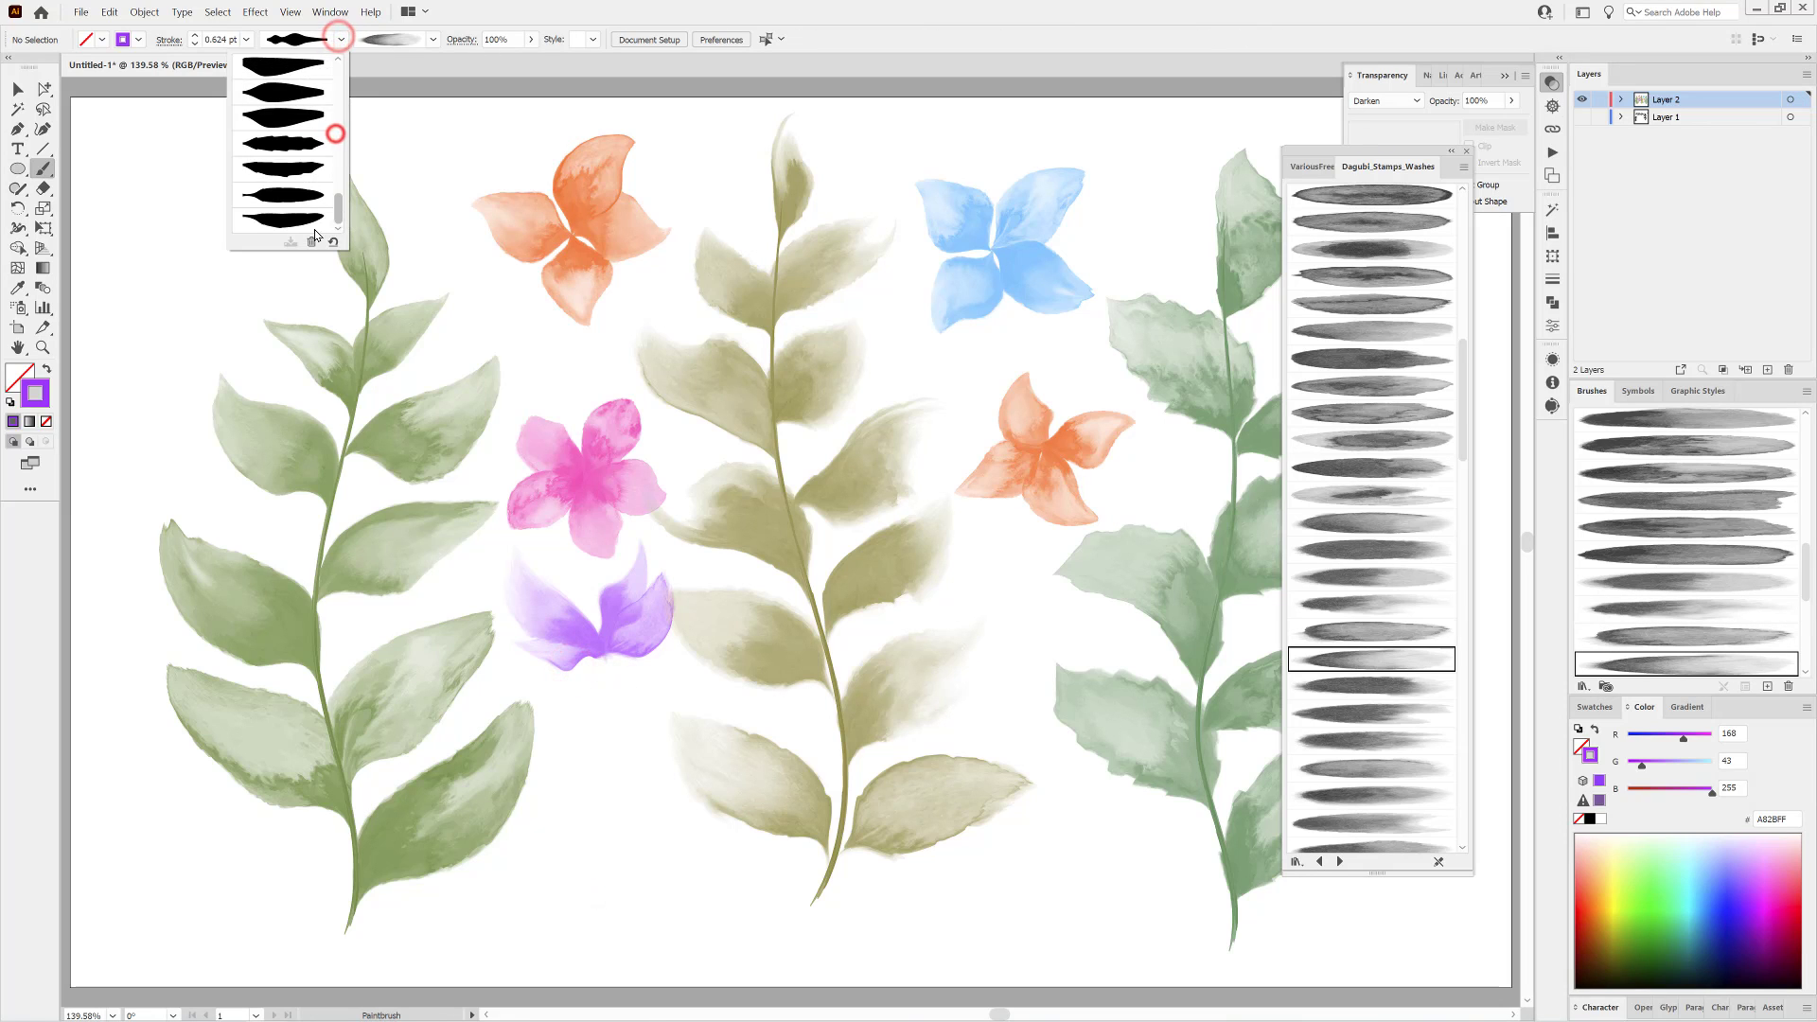
{"action": "left_click", "coordinate": [291, 188]}
{"action": "left_click", "coordinate": [1374, 736]}
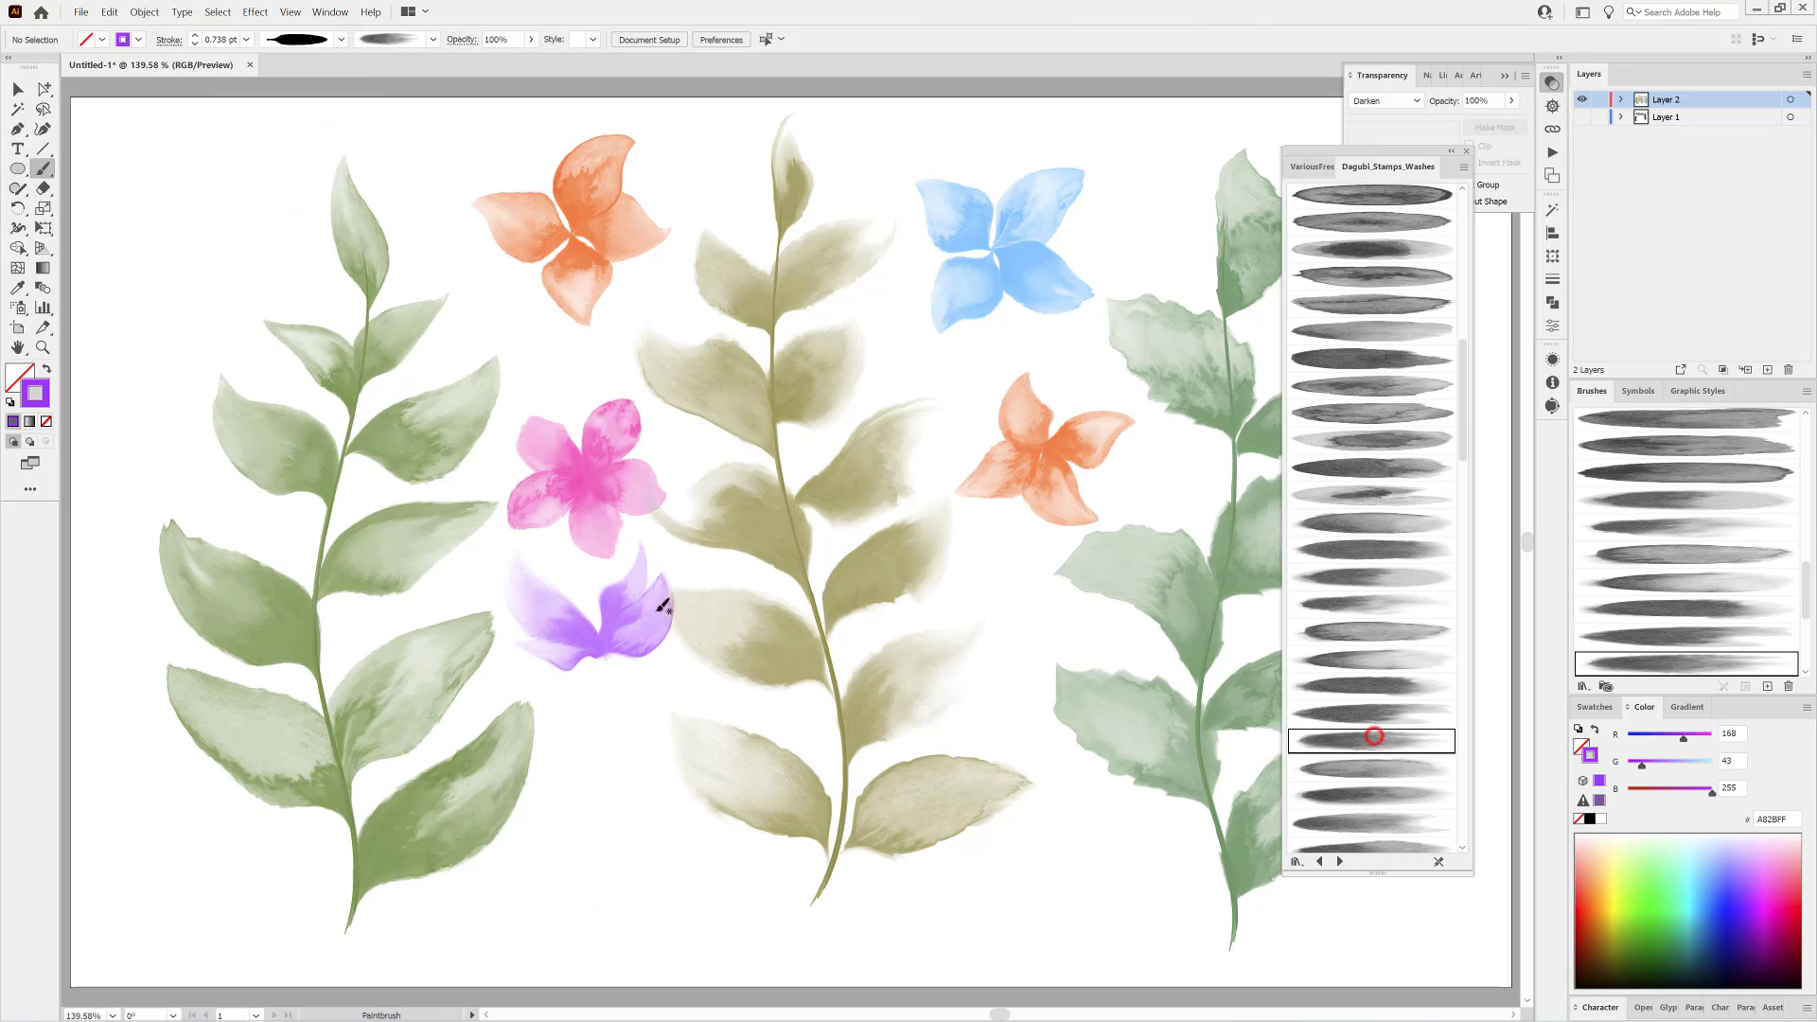
{"action": "left_click_drag", "start_coordinate": [603, 650], "coordinate": [565, 531]}
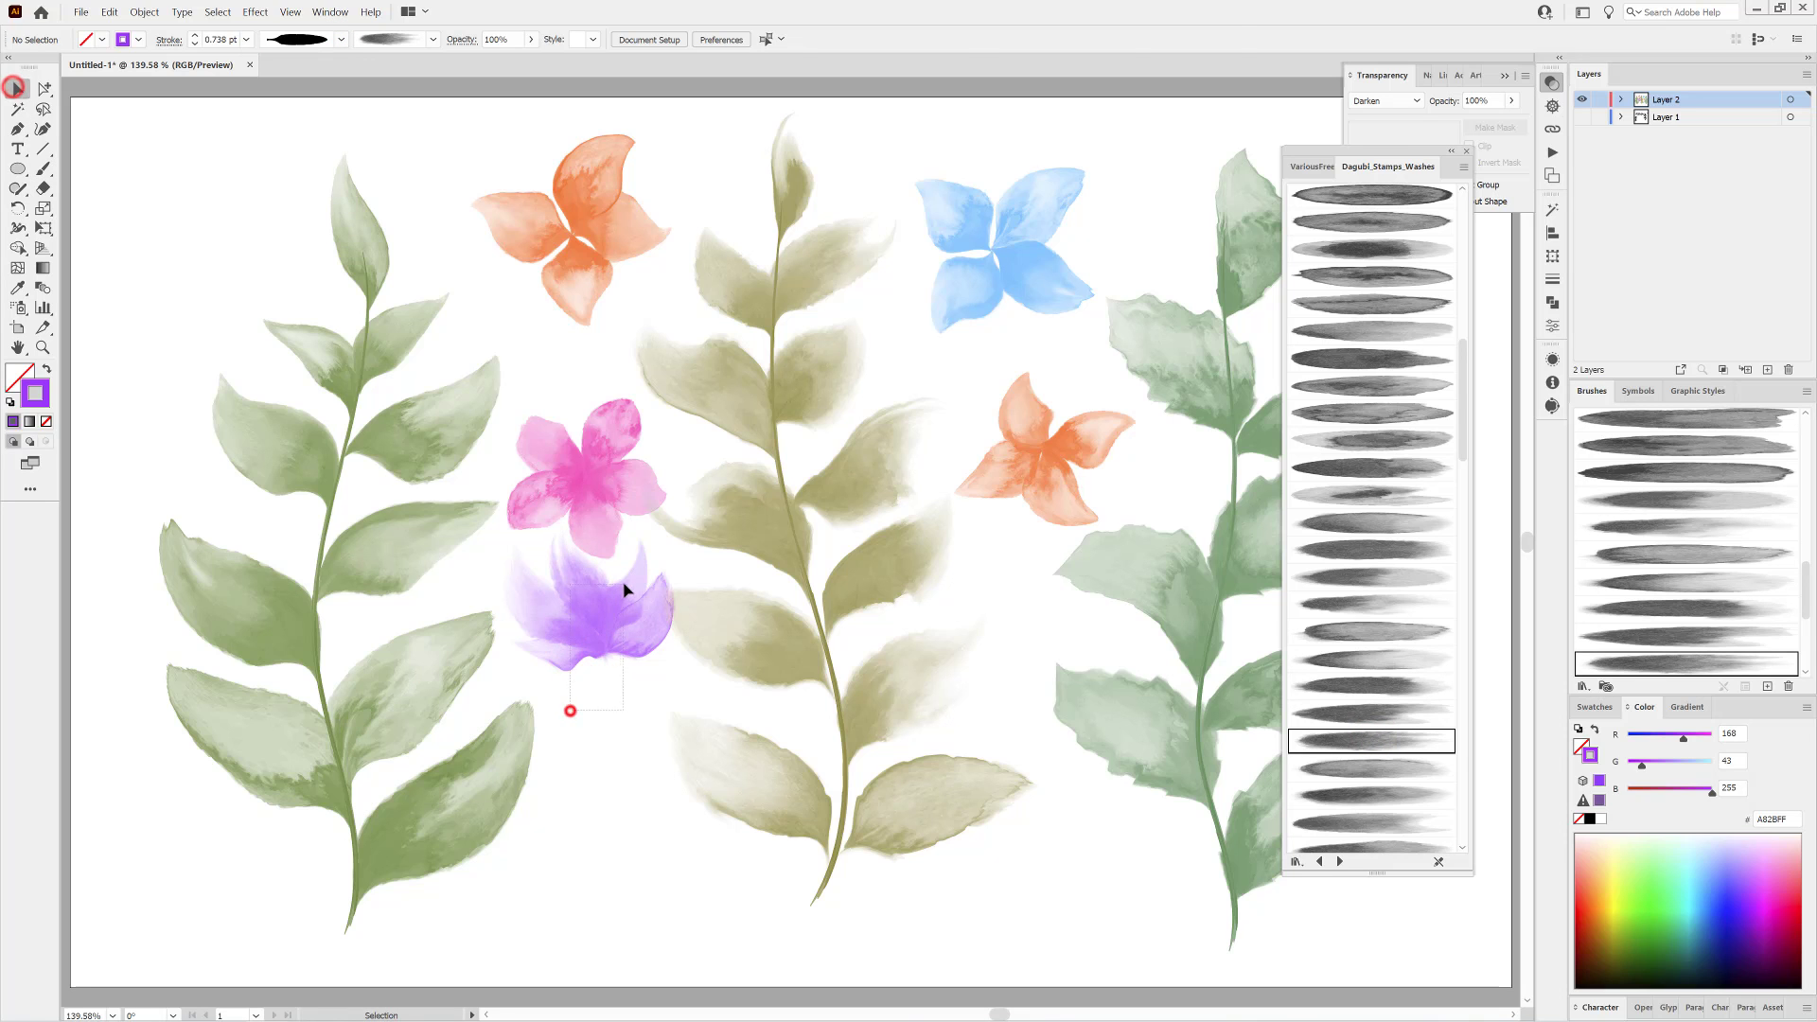
Select all the purple flower's petals and move them down, clear of the magenta flower.
{"action": "left_click_drag", "start_coordinate": [622, 585], "coordinate": [632, 578]}
{"action": "left_click_drag", "start_coordinate": [629, 621], "coordinate": [625, 671]}
{"action": "left_click_drag", "start_coordinate": [626, 660], "coordinate": [621, 647]}
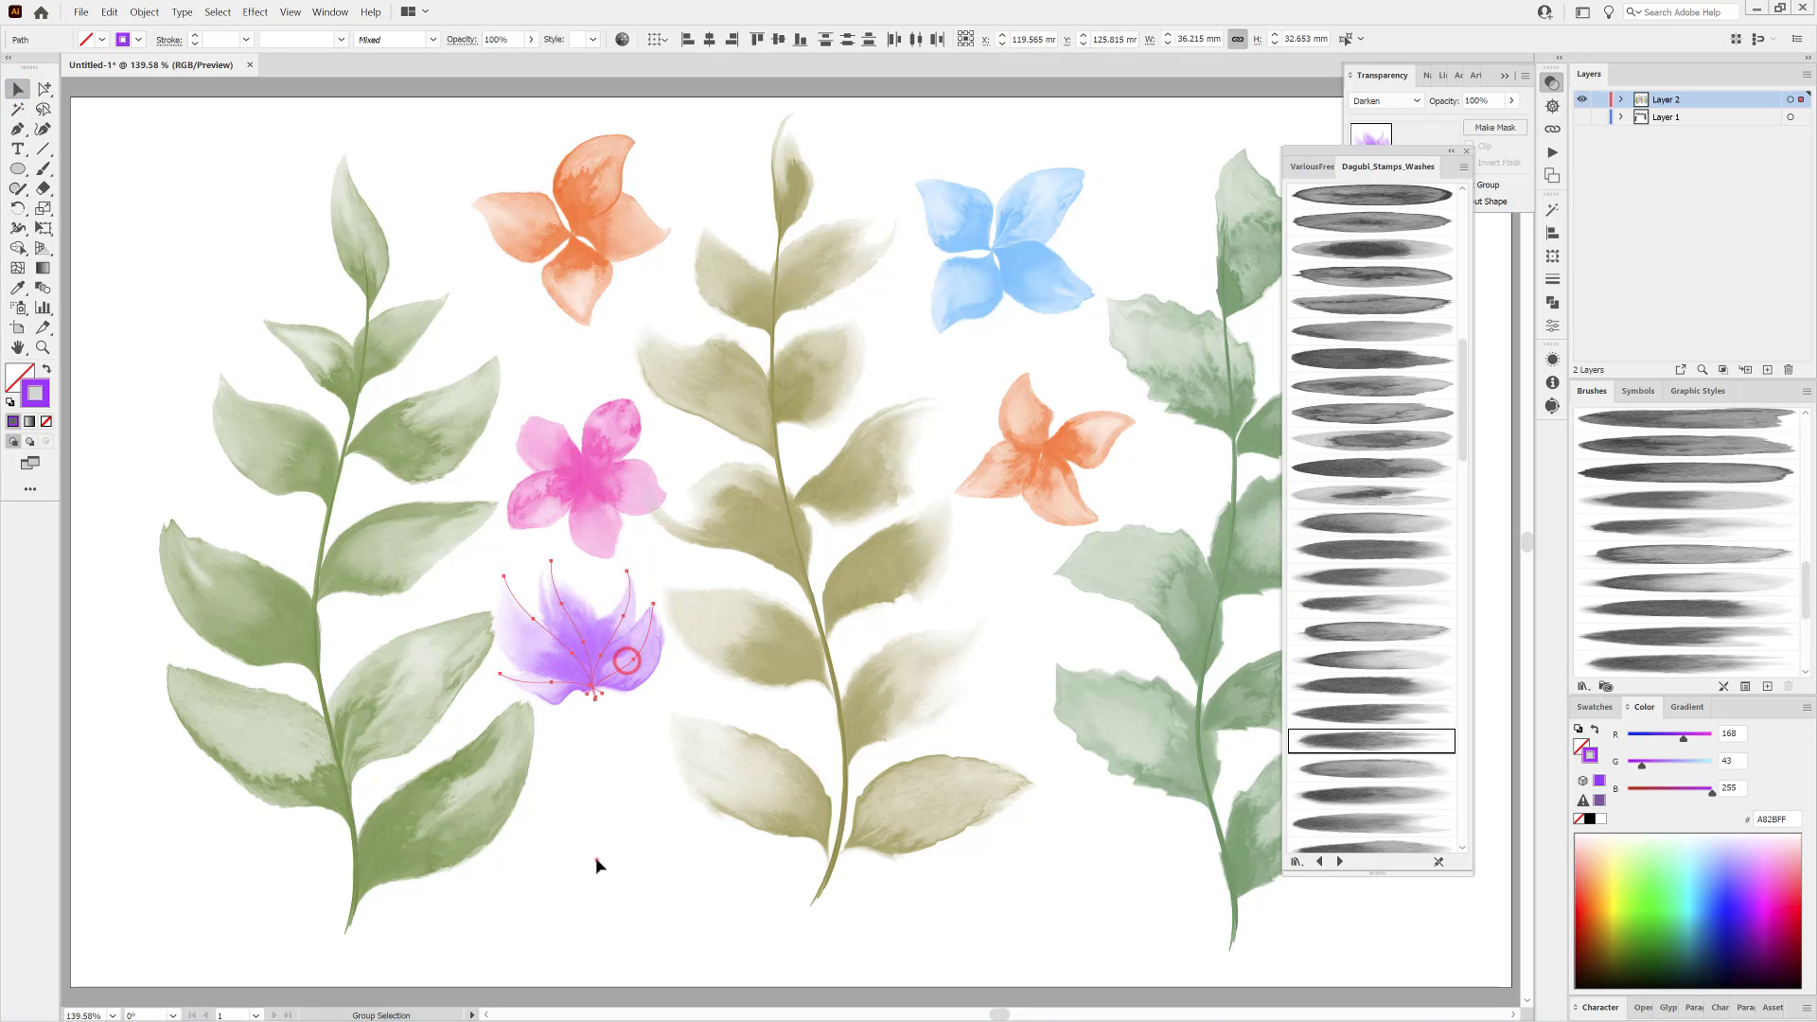
{"action": "left_click", "coordinate": [598, 861]}
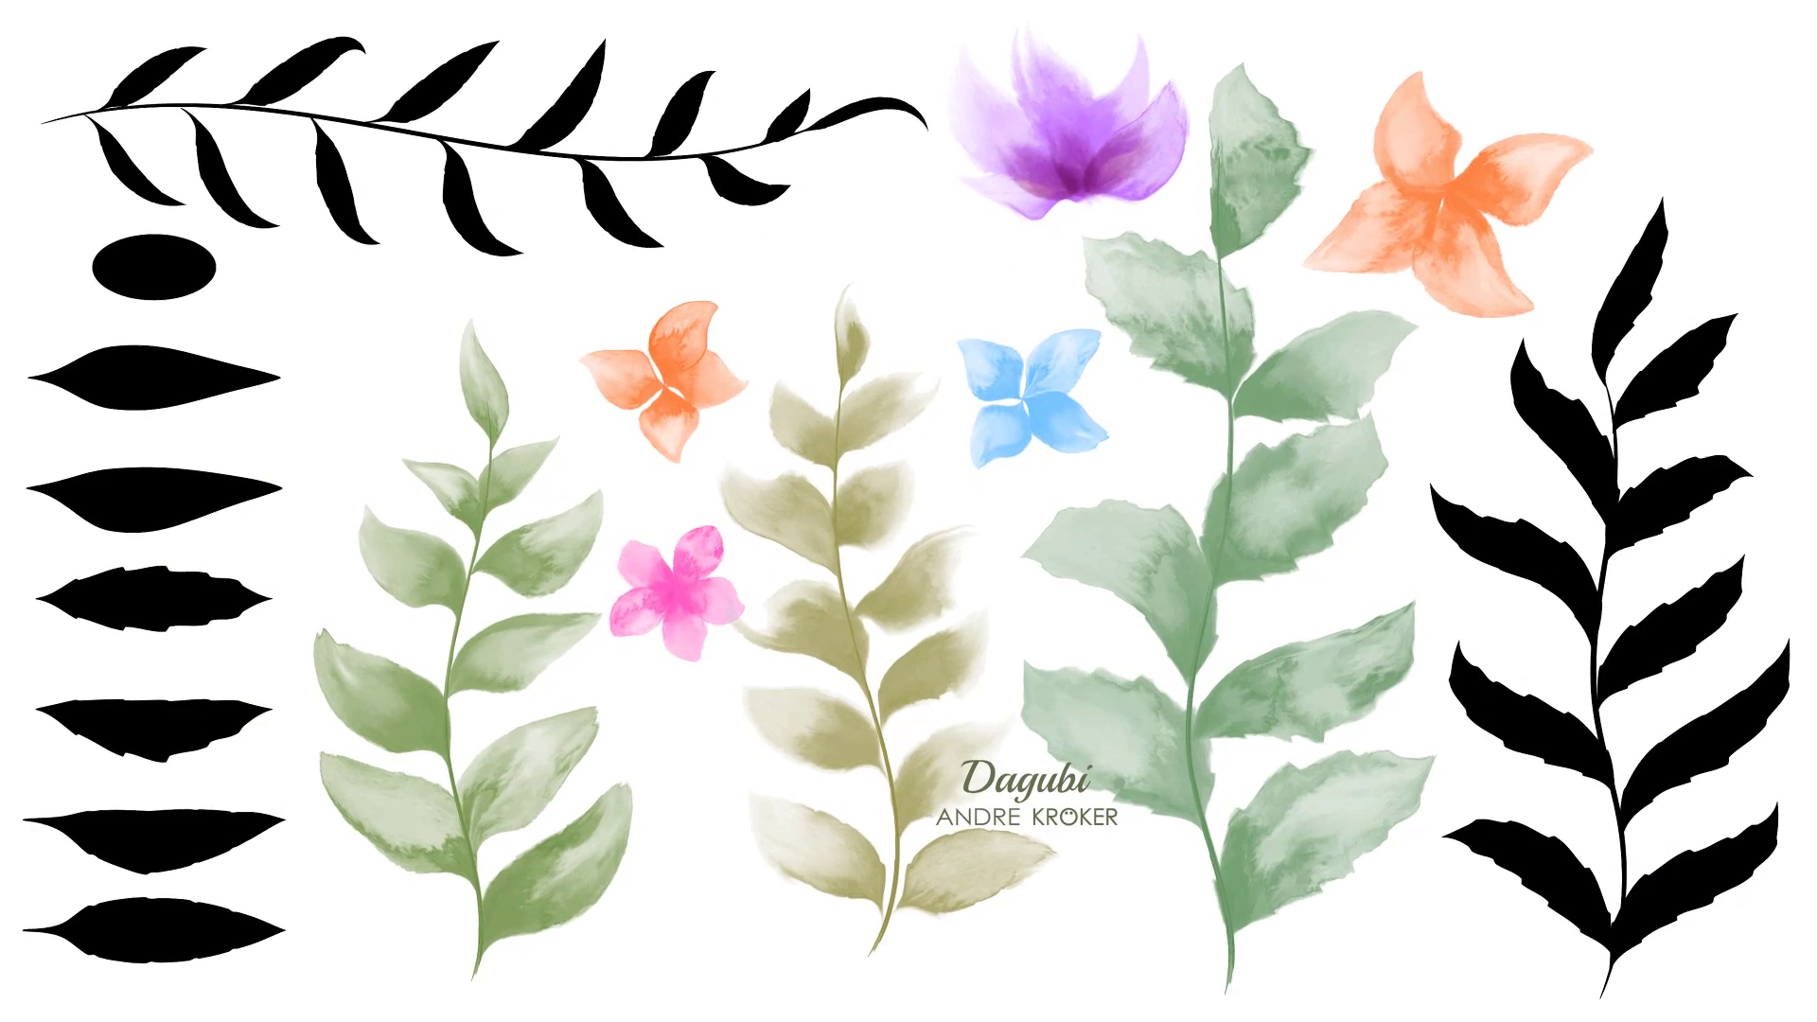